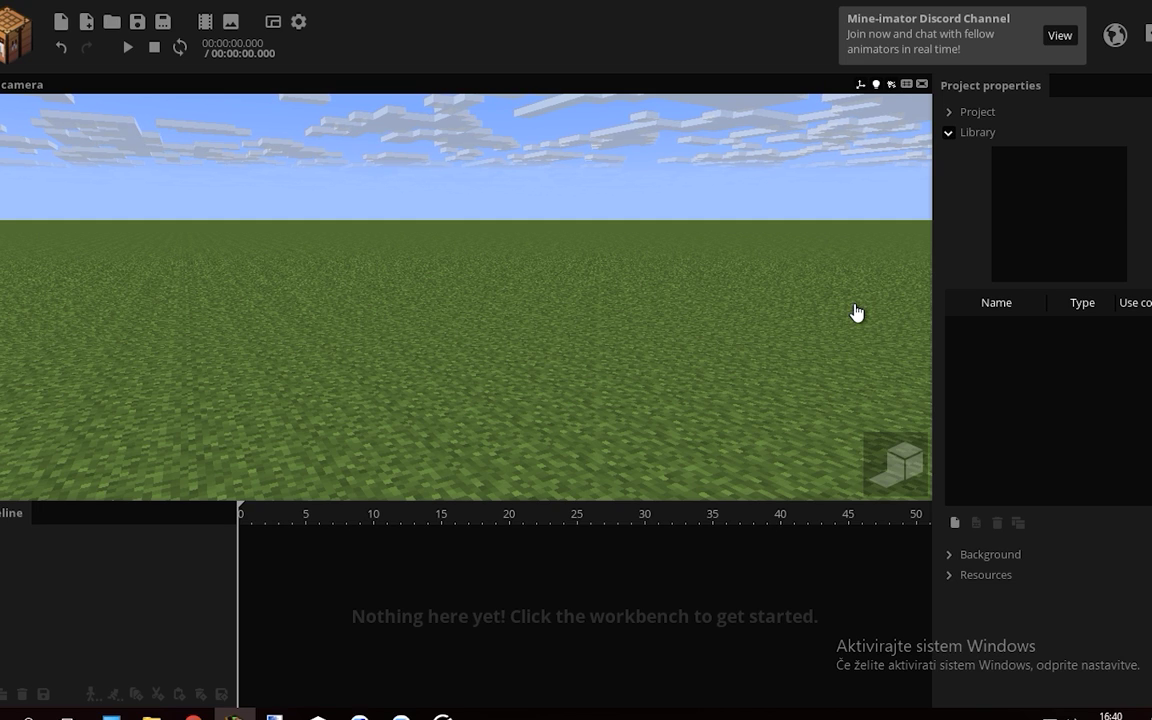
pyautogui.moveTo(857, 313); pyautogui.dragTo(708, 288)
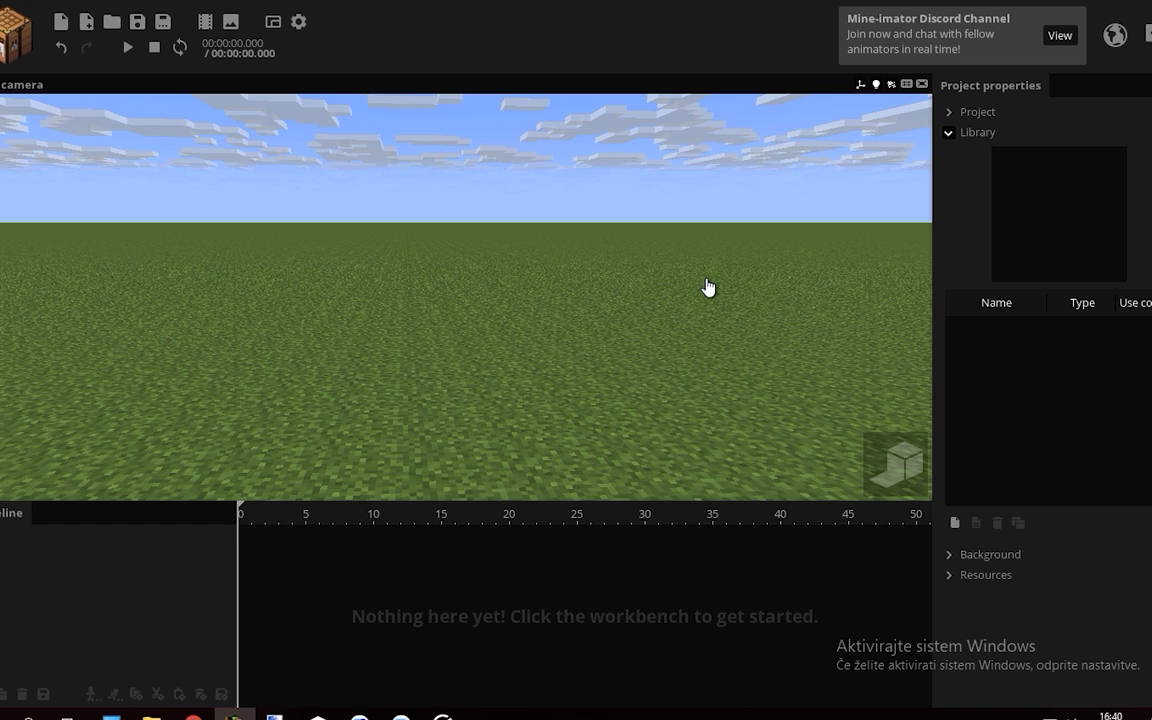
pyautogui.moveTo(707, 287); pyautogui.dragTo(468, 291, button='right')
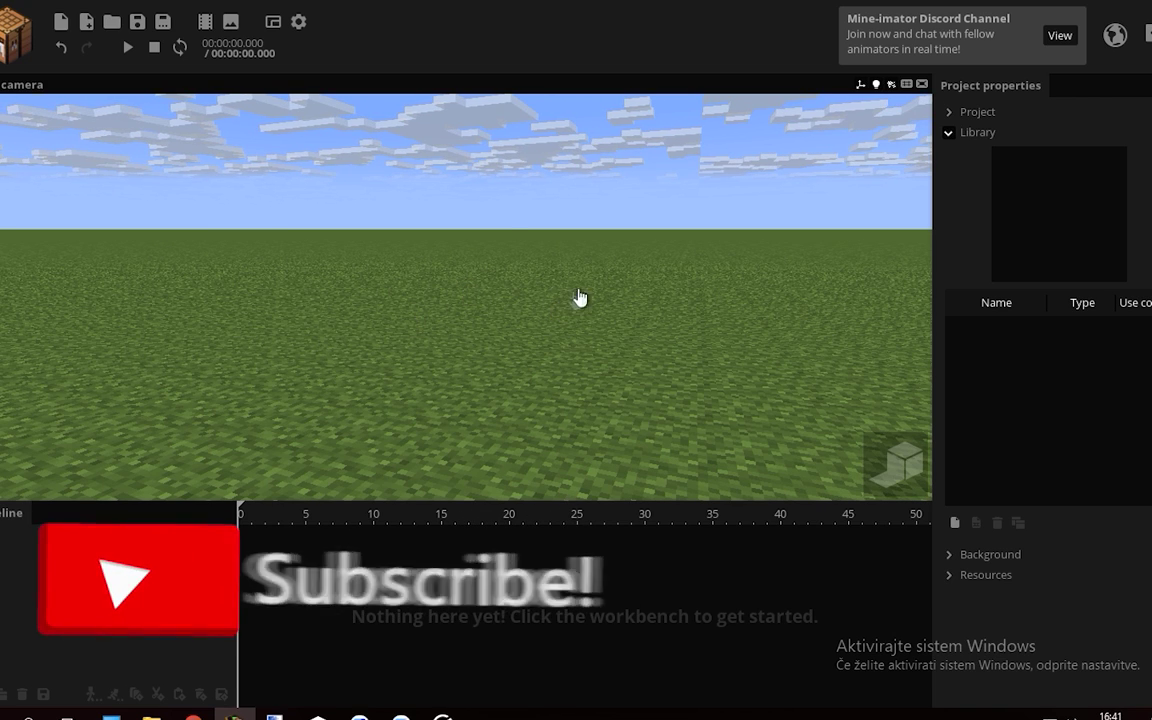
pyautogui.moveTo(658, 316); pyautogui.dragTo(645, 321, button='right')
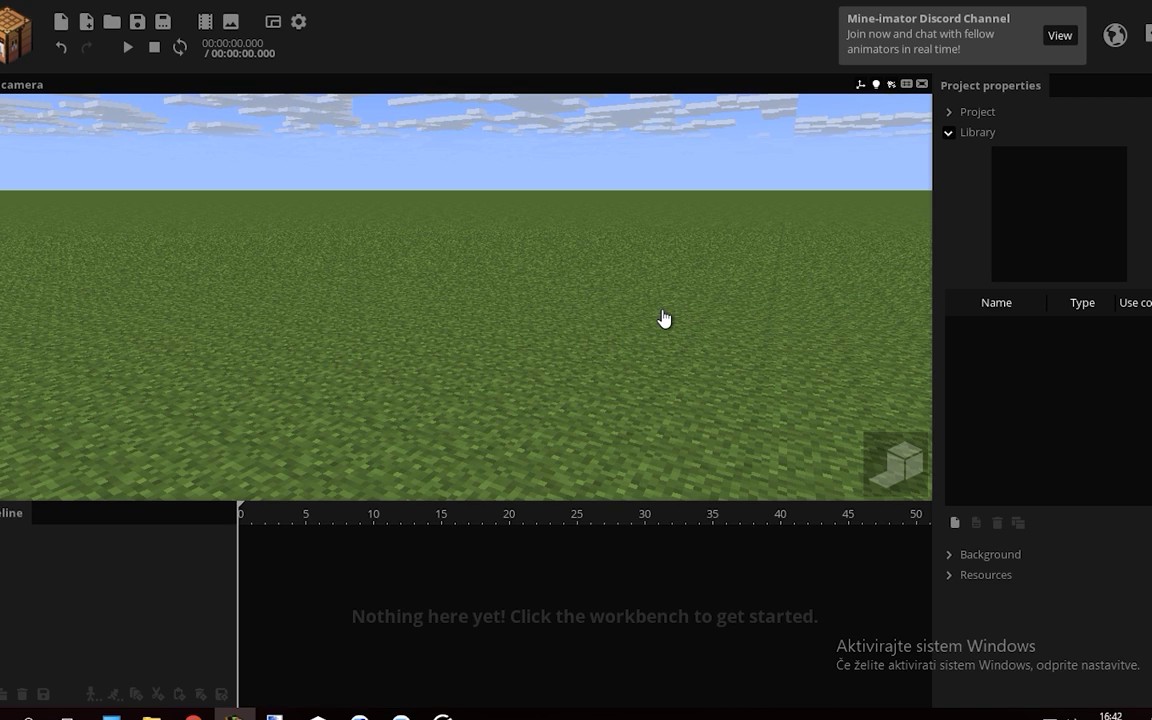
pyautogui.moveTo(664, 318); pyautogui.dragTo(523, 276, button='right')
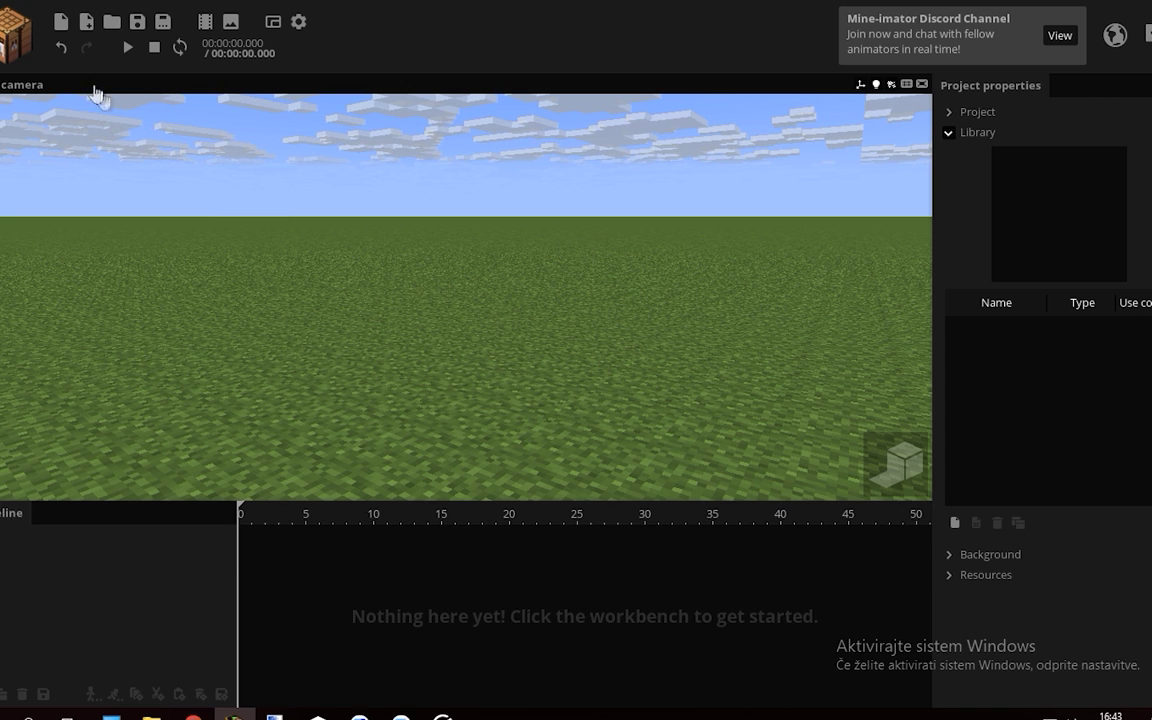
# Create a Steve character in the scene and select it on the timeline
pyautogui.click(20, 45)
pyautogui.click(17, 107)
pyautogui.press('w')
pyautogui.moveTo(228, 218)
pyautogui.mouseDown(button='right')
pyautogui.moveTo(215, 255)
pyautogui.moveTo(235, 245)
pyautogui.moveTo(228, 225)
pyautogui.mouseUp(button='right')
pyautogui.click(10, 537)
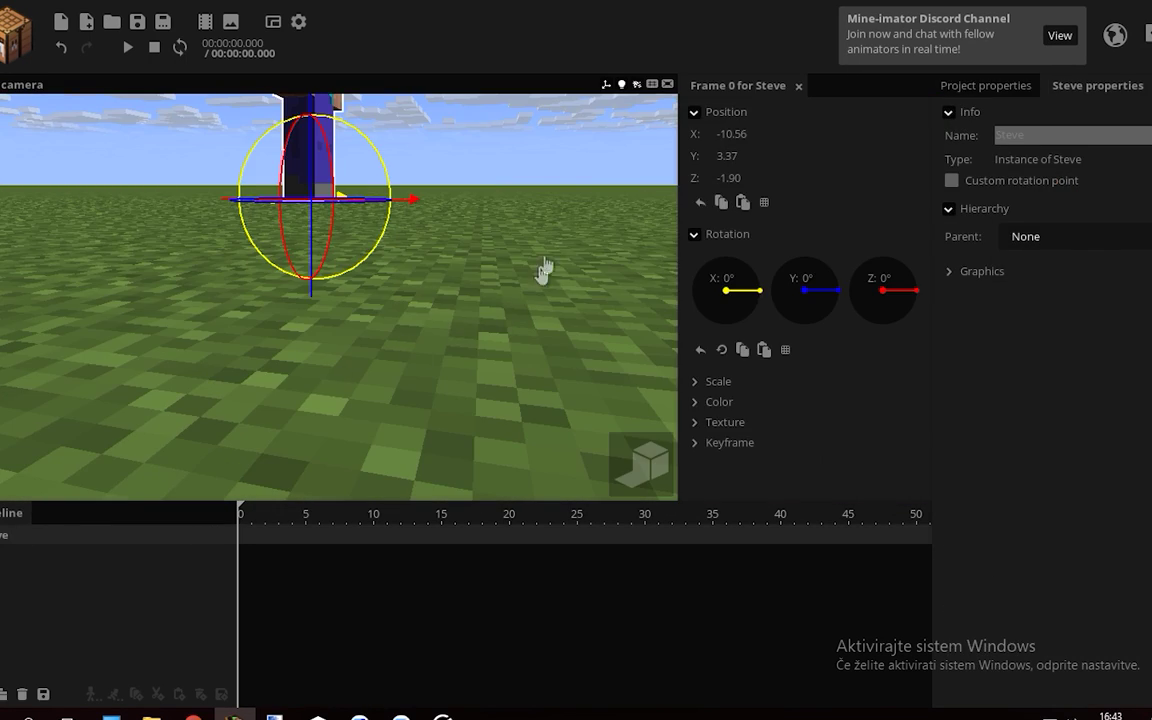
# Reset Steve's X, Y and Z position to 0 at frame 0
pyautogui.rightClick(733, 133)
pyautogui.rightClick(733, 155)
pyautogui.rightClick(733, 177)
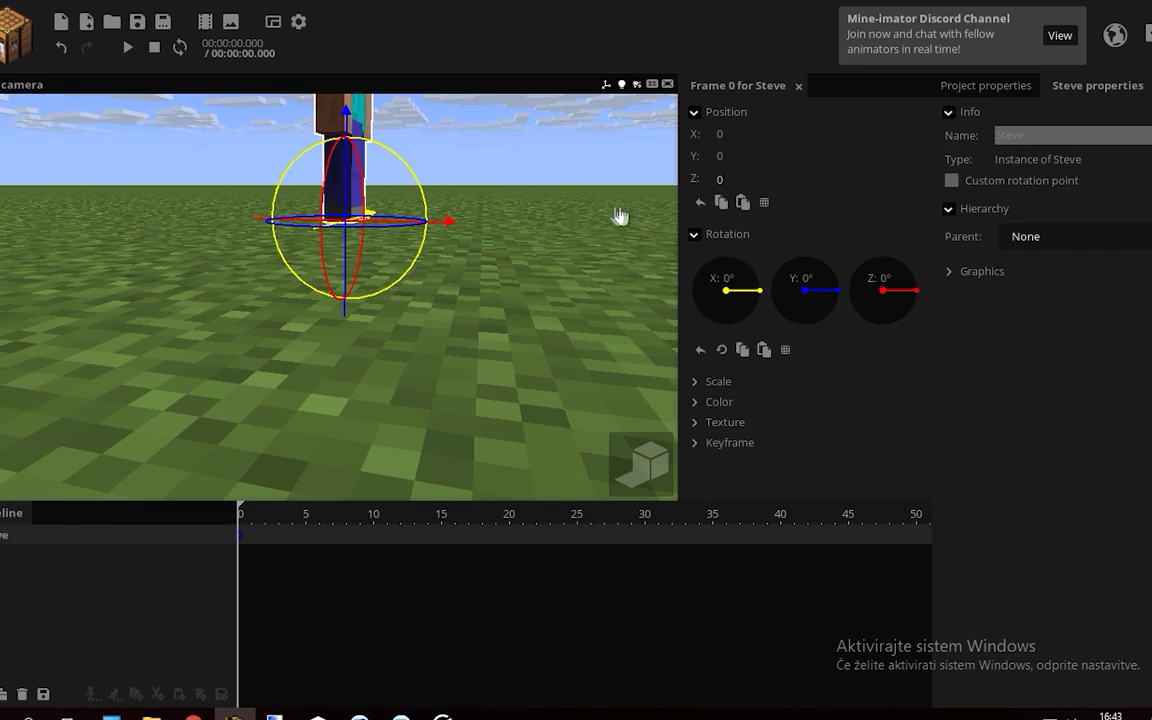
pyautogui.moveTo(500, 262); pyautogui.dragTo(500, 235, button='right')
pyautogui.click(500, 262)
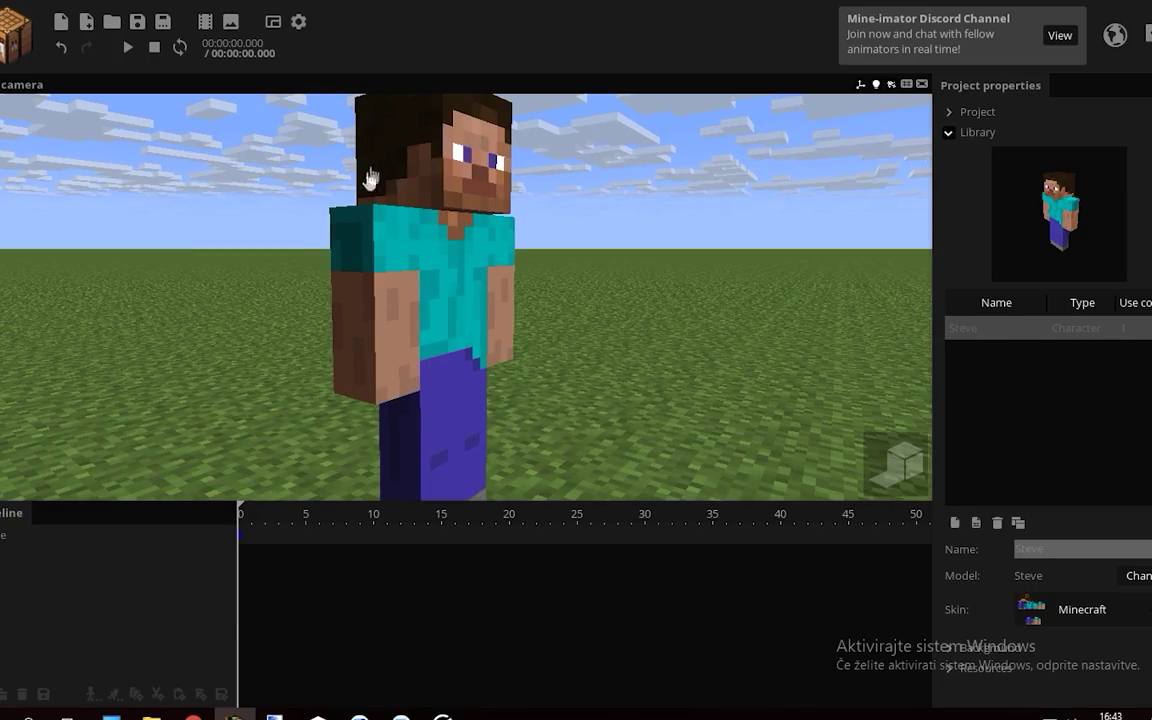
# Expand Steve's body parts and add starting keyframes at frame 0 for both legs, the body, the head and both arms
pyautogui.click(2, 535)
pyautogui.click(15, 637)
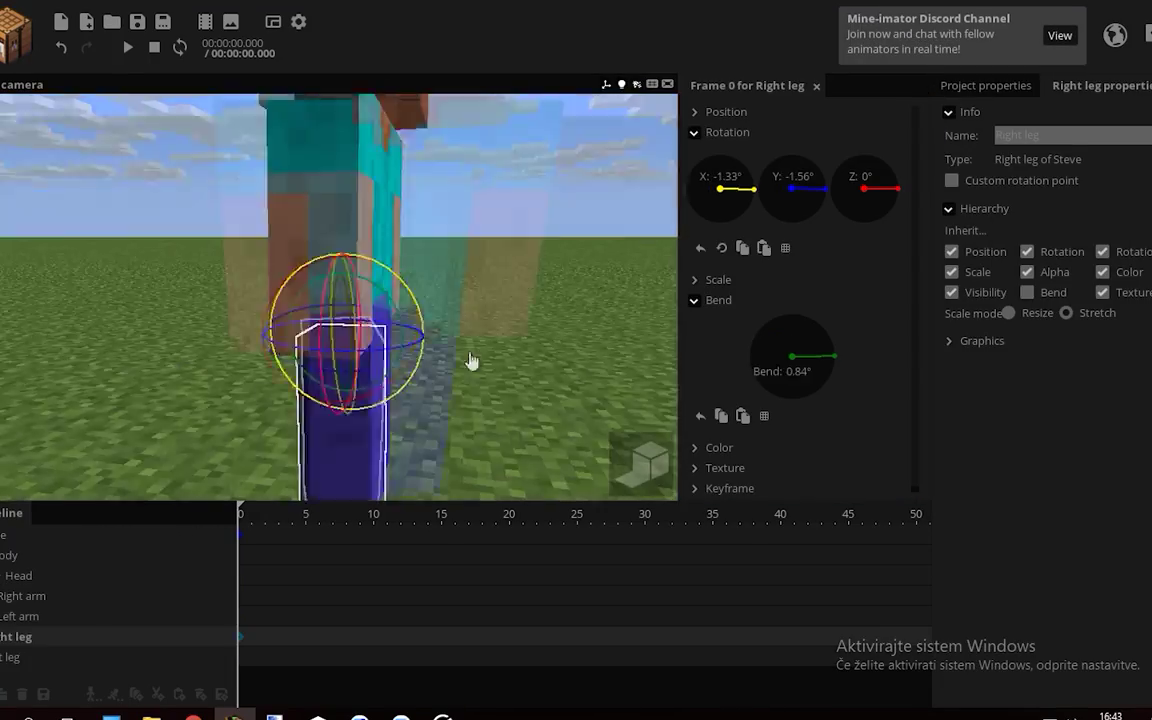
pyautogui.click(15, 657)
pyautogui.click(12, 555)
pyautogui.click(18, 576)
pyautogui.click(25, 596)
pyautogui.moveTo(331, 338); pyautogui.dragTo(333, 338)
pyautogui.moveTo(333, 338); pyautogui.dragTo(390, 338, button='right')
pyautogui.click(350, 345)
pyautogui.click(448, 363)
pyautogui.moveTo(448, 363); pyautogui.dragTo(548, 368, button='right')
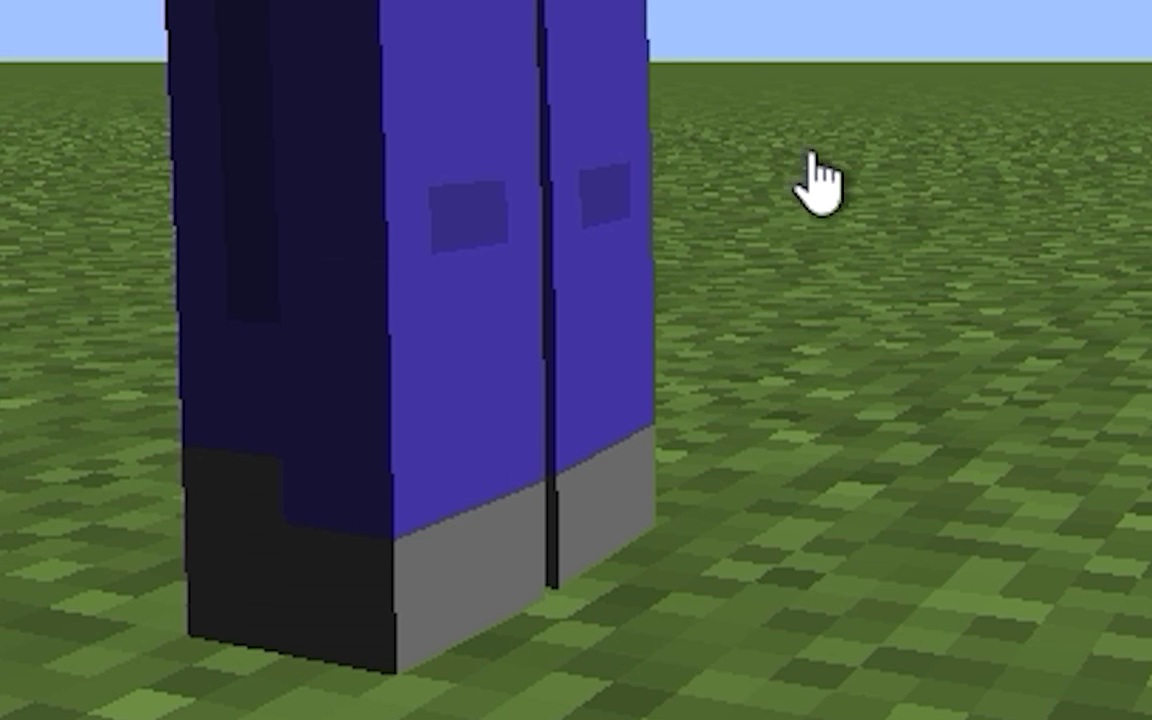
pyautogui.moveTo(489, 283); pyautogui.dragTo(585, 274)
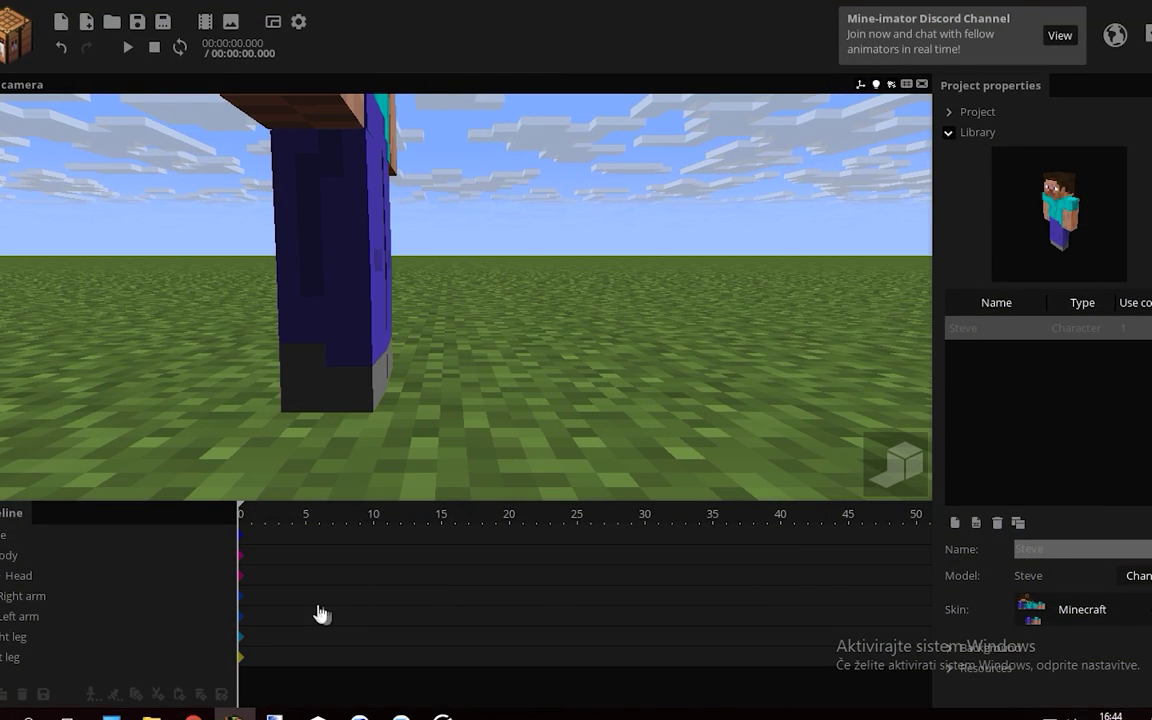
pyautogui.click(343, 642)
pyautogui.moveTo(345, 300); pyautogui.dragTo(382, 256)
pyautogui.click(351, 661)
pyautogui.click(349, 538)
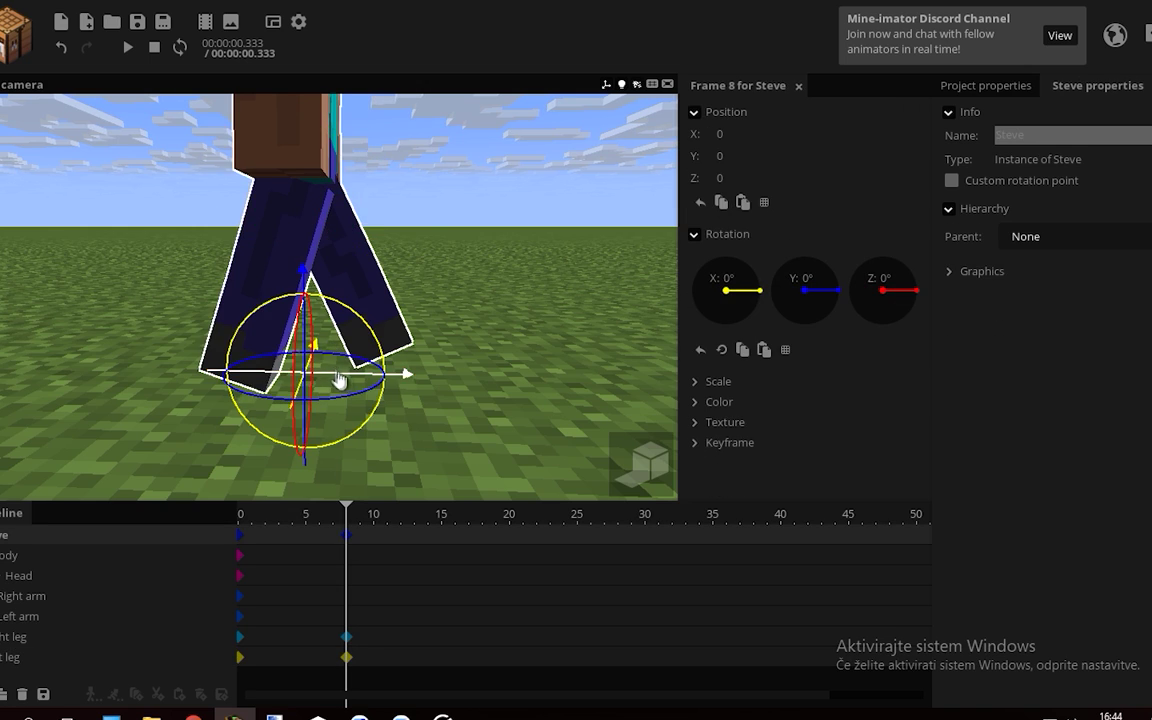
pyautogui.moveTo(338, 378); pyautogui.dragTo(404, 395)
pyautogui.moveTo(343, 515); pyautogui.dragTo(306, 523)
pyautogui.press('space')
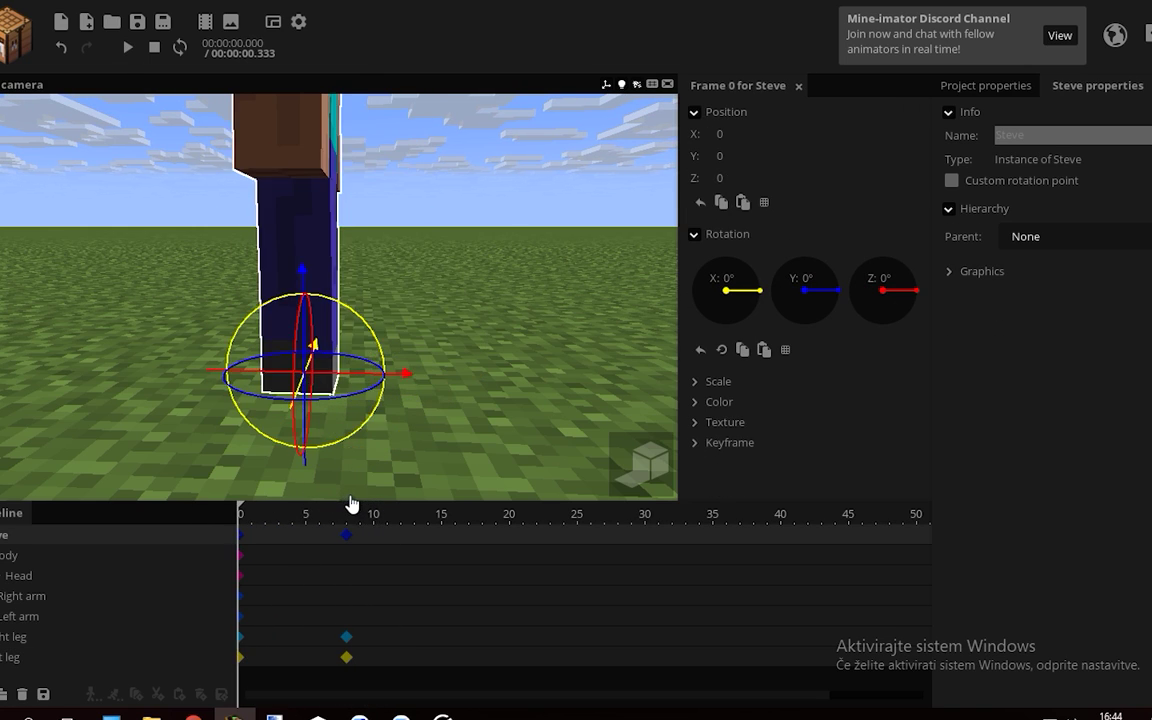
pyautogui.press('space')
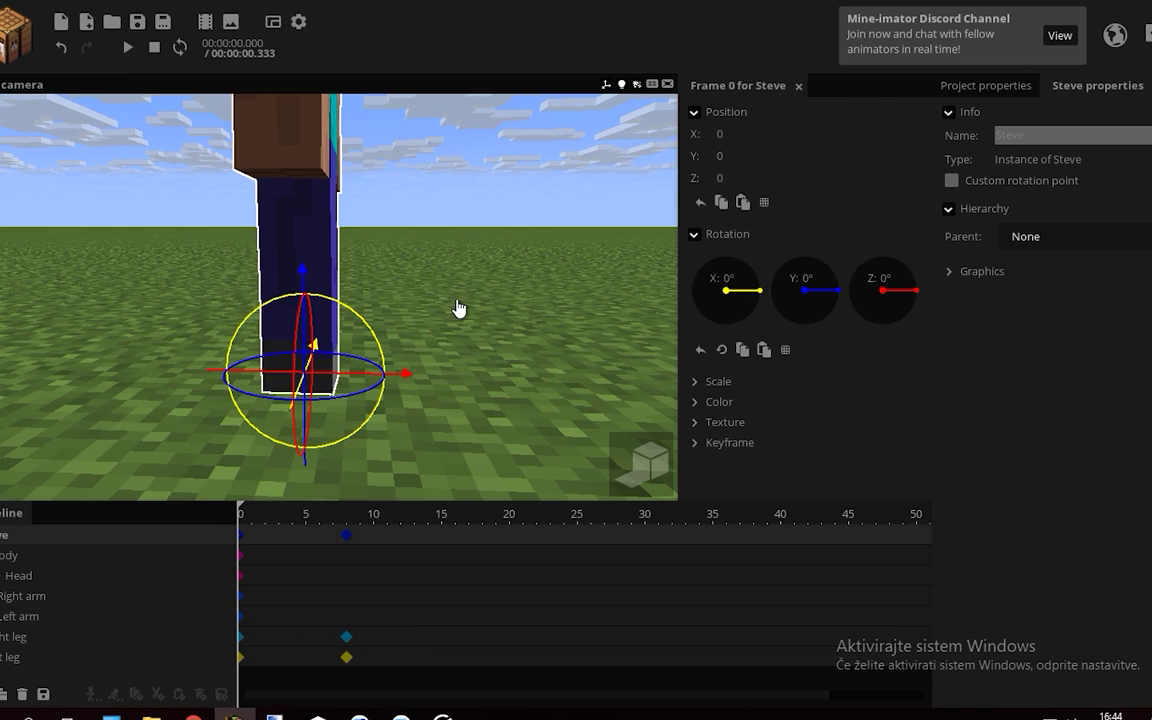
pyautogui.moveTo(362, 532); pyautogui.dragTo(340, 654)
pyautogui.press('space')
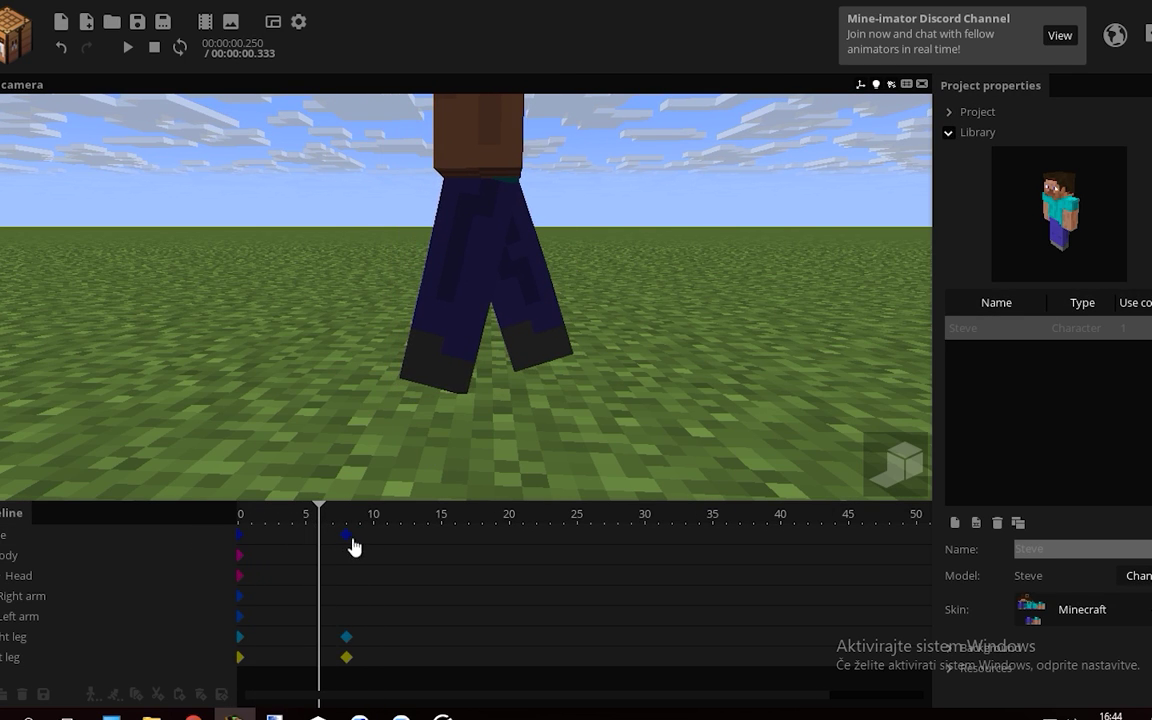
pyautogui.click(346, 658)
pyautogui.press('Delete')
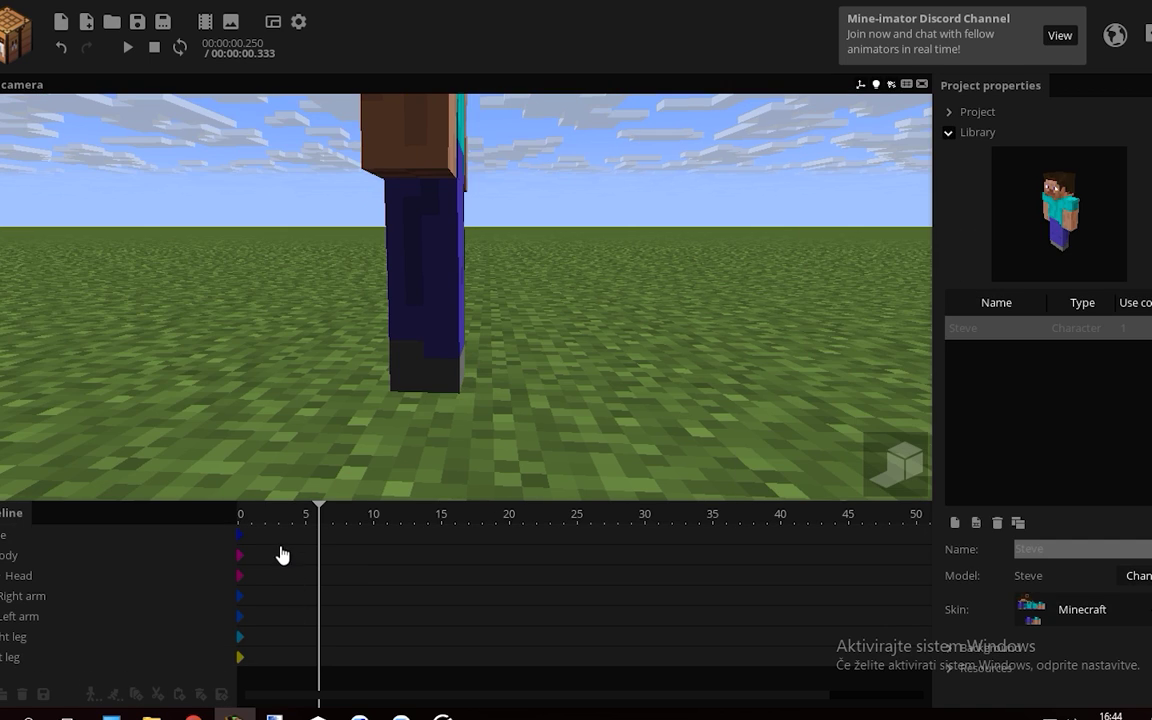
# At frame 3, swing Steve's right leg back and his left leg forward with a bent knee
pyautogui.click(279, 522)
pyautogui.moveTo(458, 380); pyautogui.dragTo(458, 380)
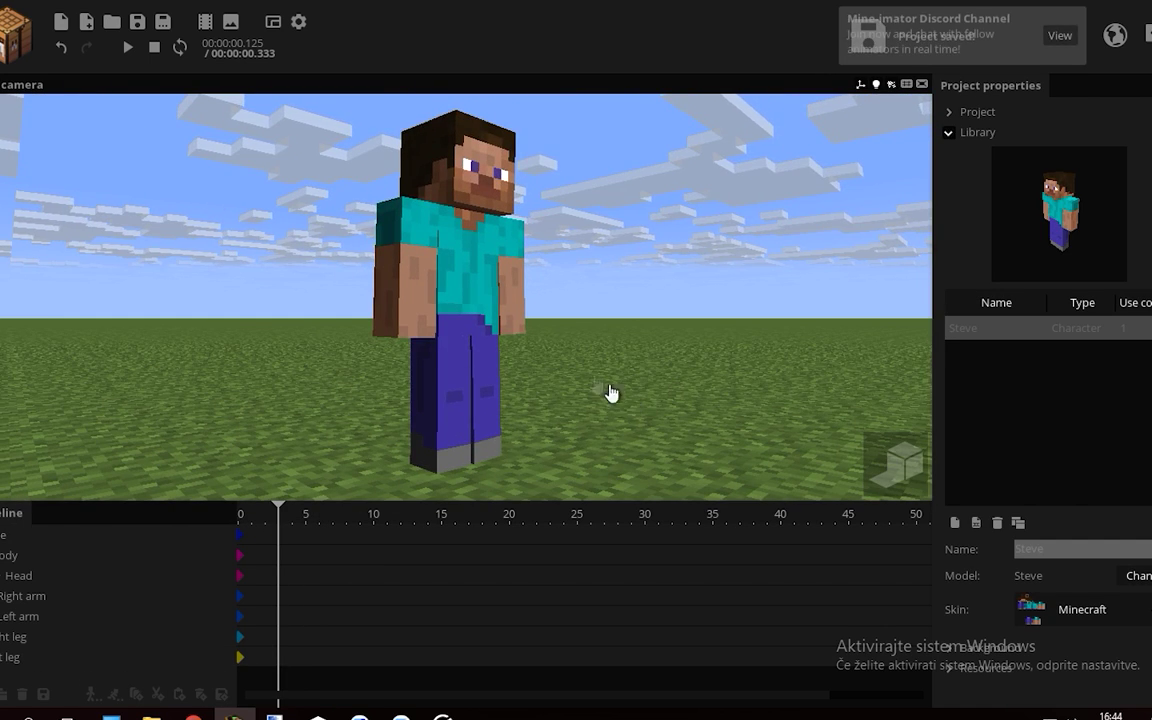
pyautogui.moveTo(612, 393); pyautogui.dragTo(557, 366)
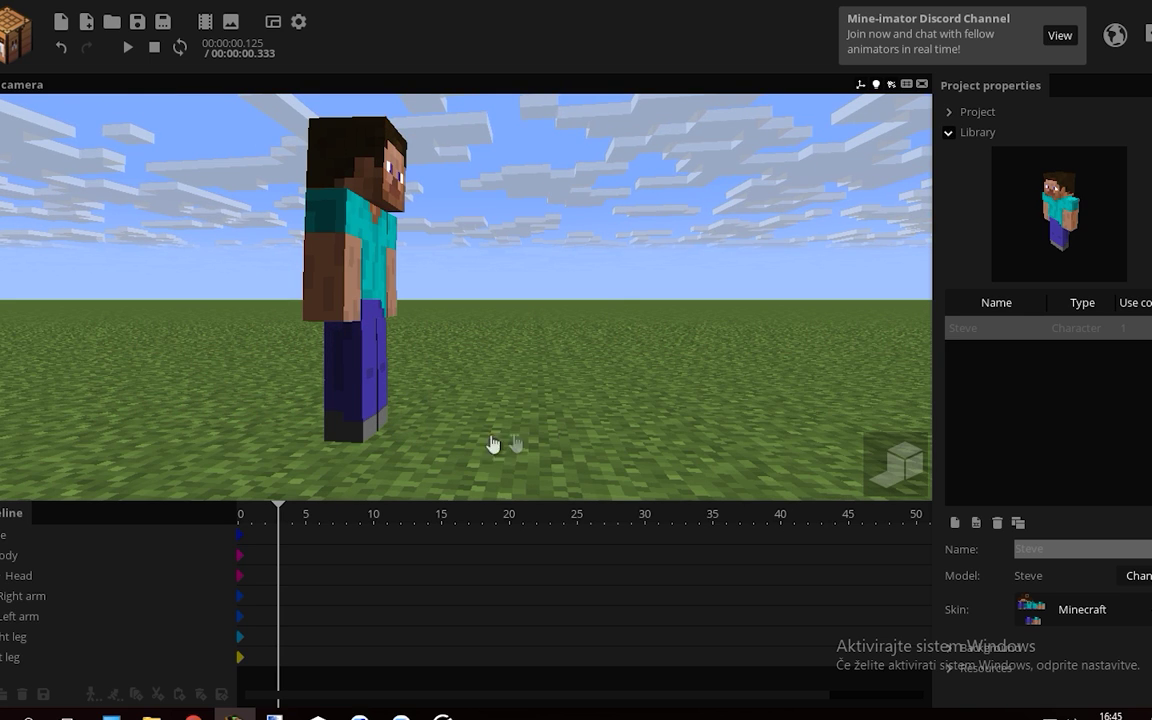
pyautogui.moveTo(417, 399); pyautogui.dragTo(427, 408, button='right')
pyautogui.press('w')
pyautogui.press('q')
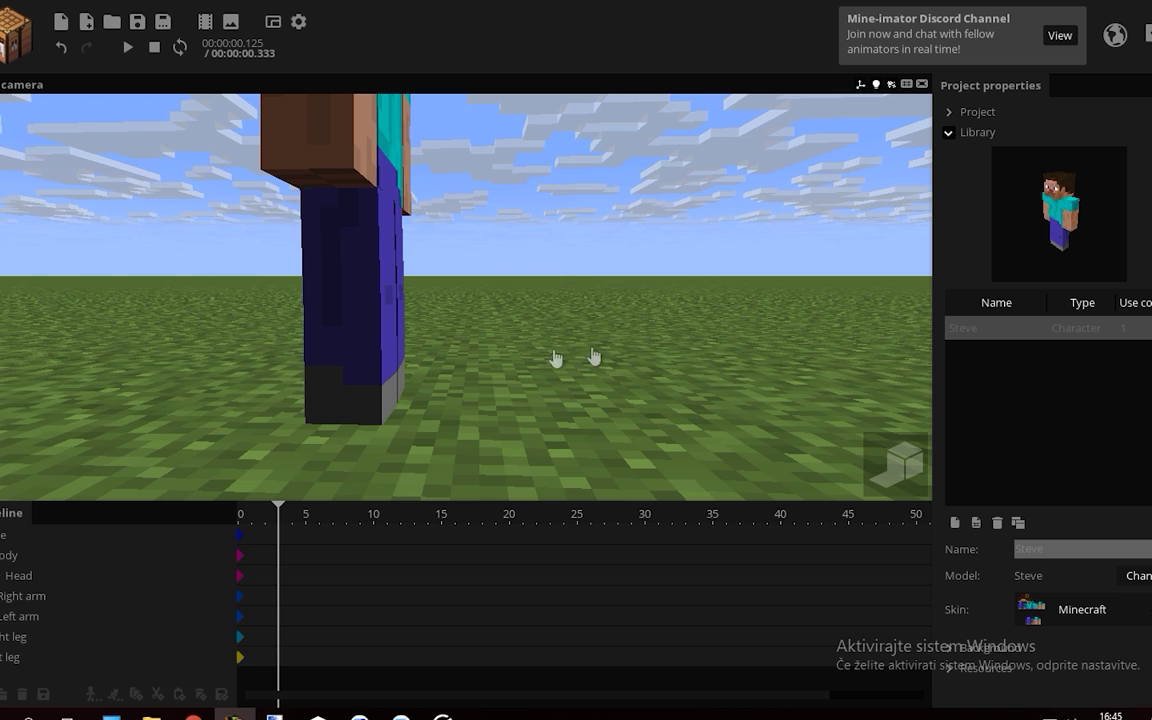
pyautogui.click(276, 638)
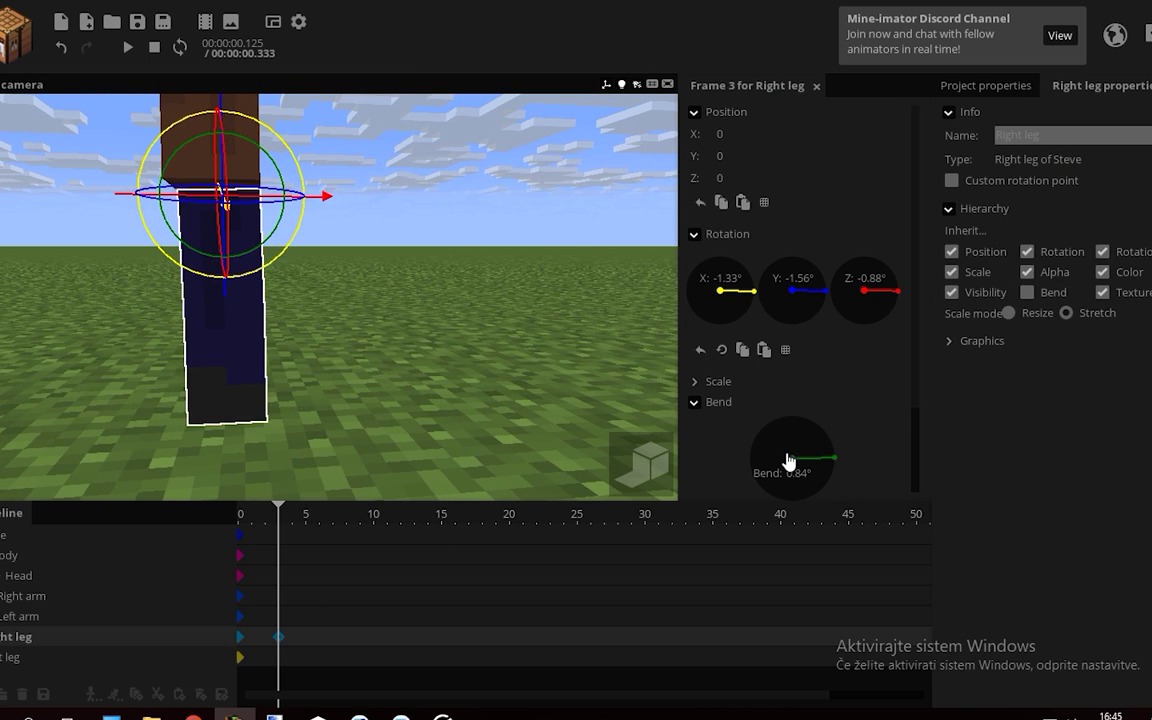
pyautogui.moveTo(228, 278); pyautogui.dragTo(177, 316)
pyautogui.click(278, 657)
pyautogui.moveTo(338, 333); pyautogui.dragTo(340, 345)
# Add a frame 3 keyframe for the whole Steve and move him forward to about Z 3.40
pyautogui.click(280, 535)
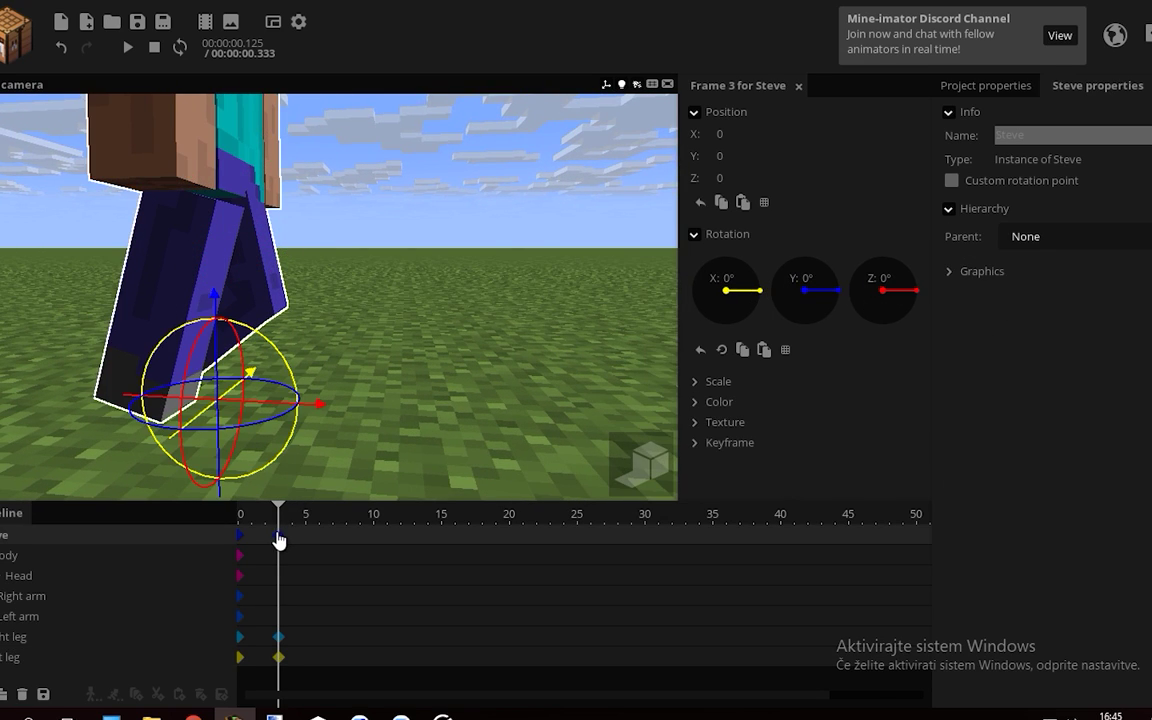
pyautogui.press('Delete')
pyautogui.click(241, 536)
pyautogui.moveTo(296, 476); pyautogui.dragTo(335, 444)
pyautogui.click(280, 536)
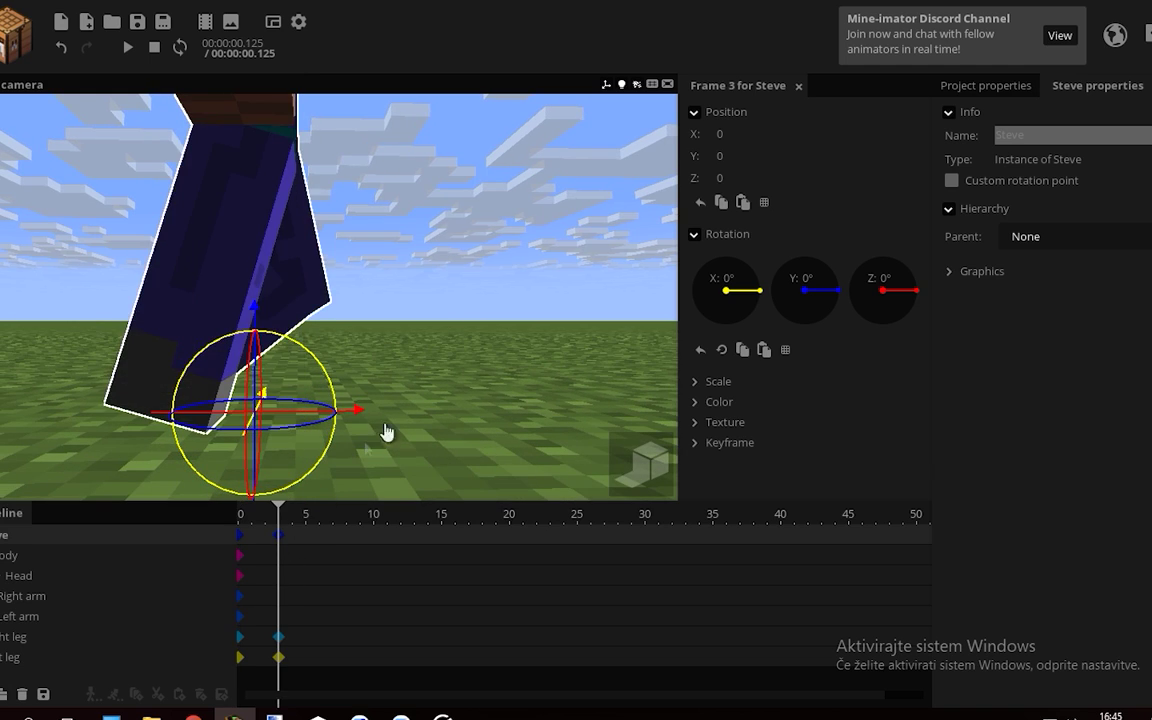
pyautogui.press('s')
pyautogui.moveTo(404, 434); pyautogui.dragTo(380, 436, button='right')
pyautogui.moveTo(369, 422); pyautogui.dragTo(404, 421)
pyautogui.moveTo(281, 512); pyautogui.dragTo(238, 534)
pyautogui.moveTo(345, 488); pyautogui.dragTo(347, 492, button='right')
pyautogui.press('w')
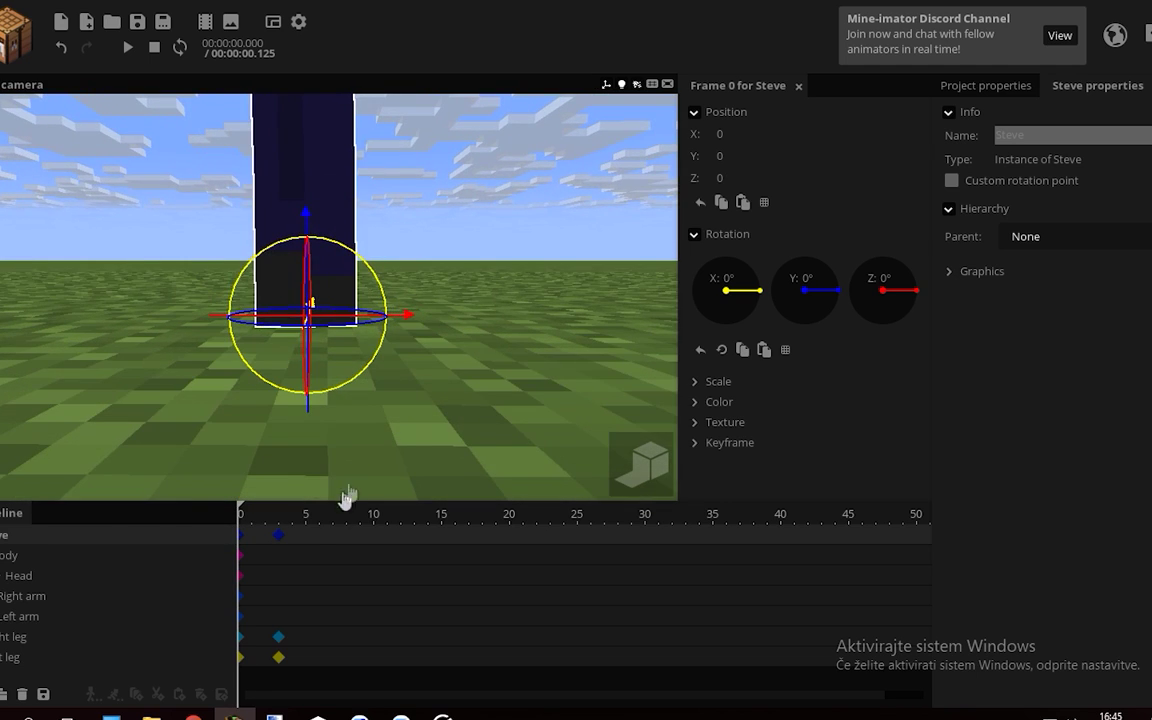
pyautogui.moveTo(251, 519); pyautogui.dragTo(251, 520)
pyautogui.click(279, 523)
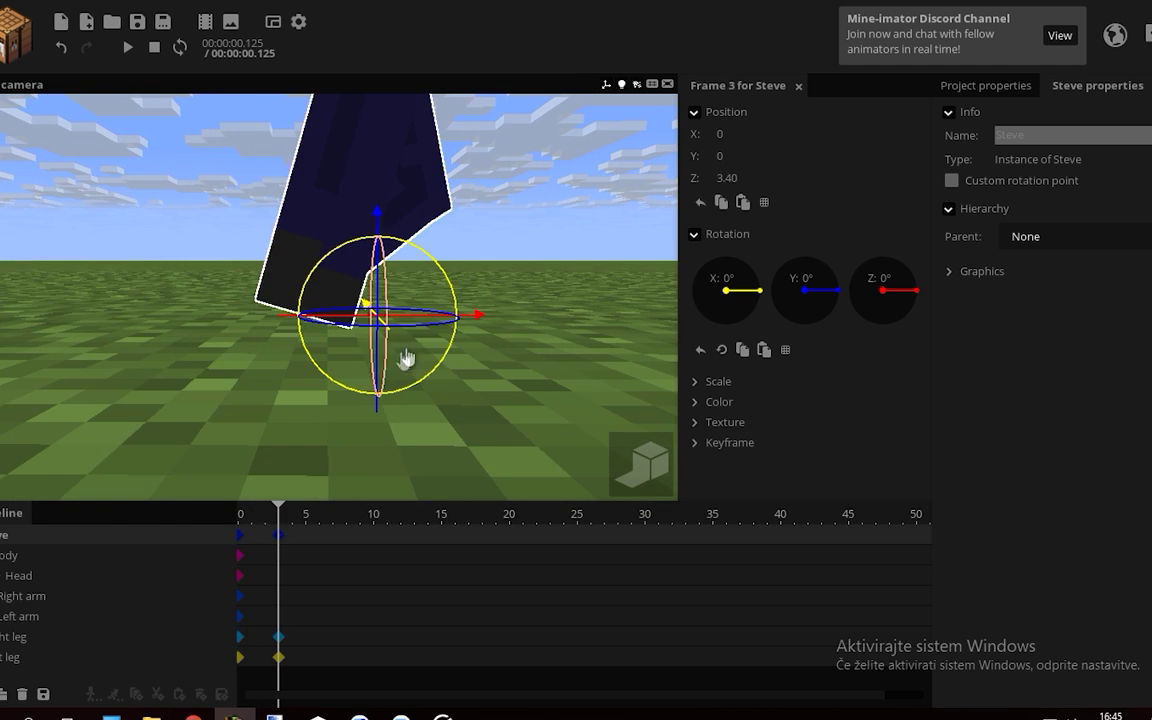
# Shift Steve to about Z 2.53 at frame 3 and compare his foot position with frame 0
pyautogui.moveTo(480, 319); pyautogui.dragTo(518, 319)
pyautogui.moveTo(279, 518)
pyautogui.mouseDown()
pyautogui.moveTo(249, 528)
pyautogui.moveTo(289, 529)
pyautogui.moveTo(264, 535)
pyautogui.mouseUp()
pyautogui.click(279, 535)
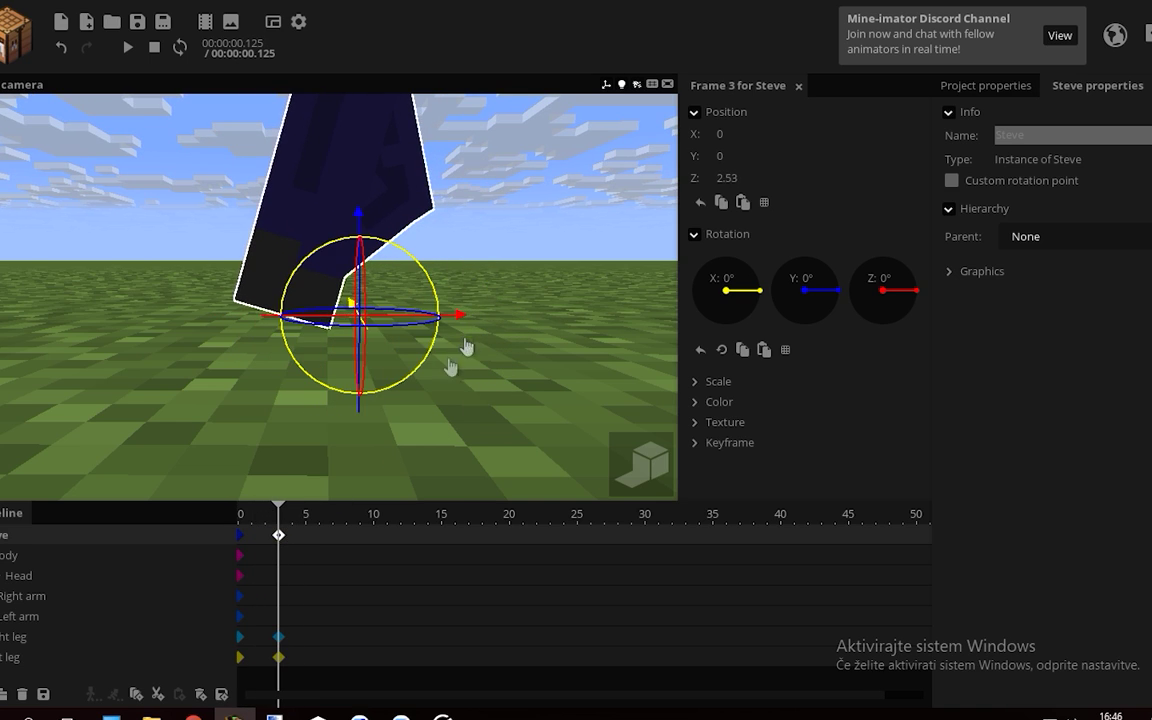
pyautogui.click(256, 533)
pyautogui.click(239, 533)
pyautogui.click(279, 535)
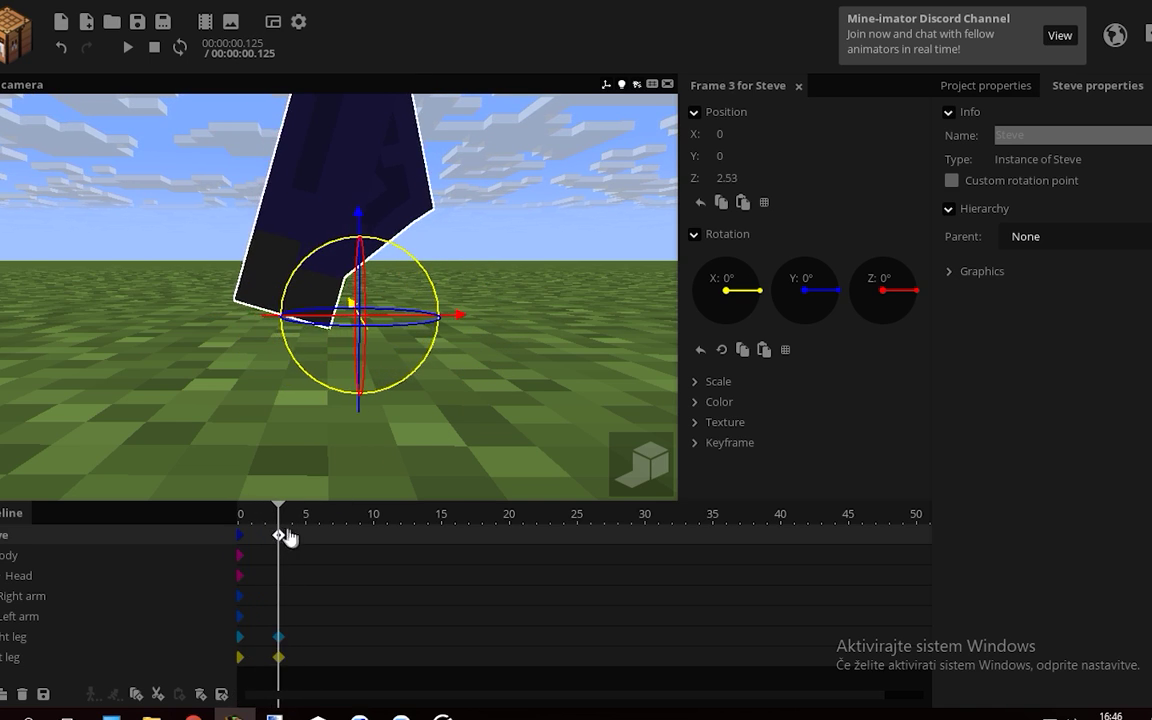
# Move Steve at frame 3 to about Y 0.03 and Z 3.64, matching his right toe to its frame 0 position
pyautogui.moveTo(488, 362); pyautogui.dragTo(412, 196)
pyautogui.click(242, 551)
pyautogui.moveTo(319, 476); pyautogui.dragTo(323, 358, button='middle')
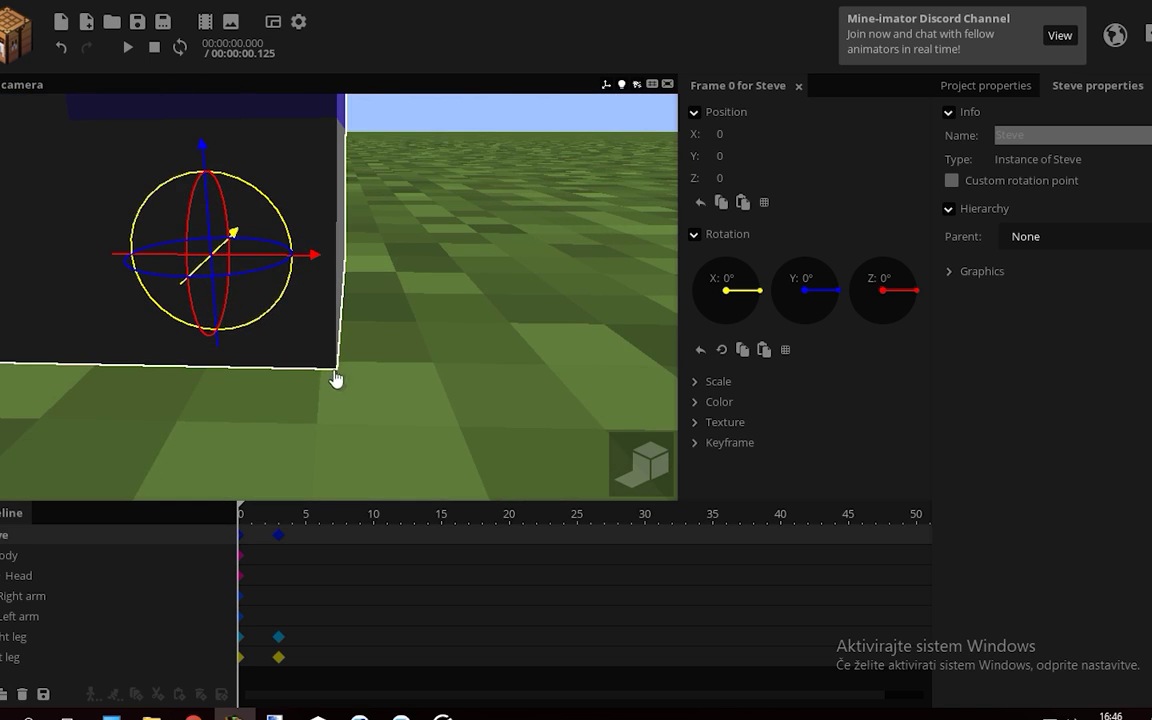
pyautogui.click(280, 545)
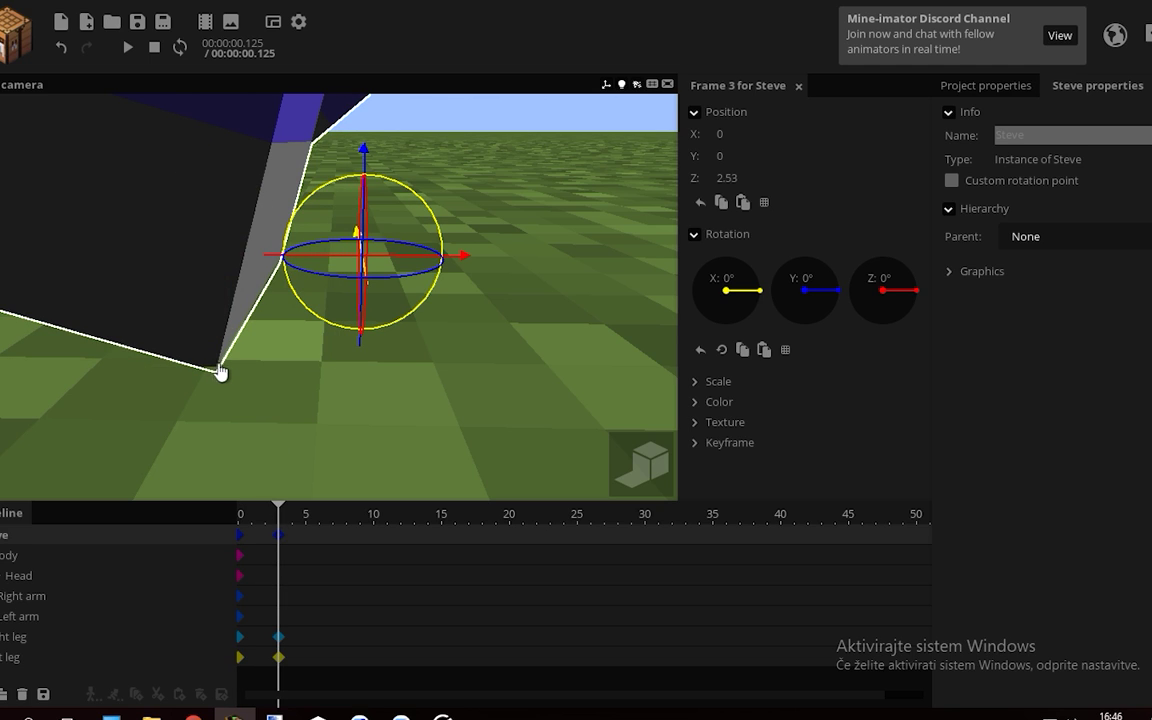
pyautogui.moveTo(318, 262); pyautogui.dragTo(388, 262)
pyautogui.moveTo(438, 168); pyautogui.dragTo(436, 161)
pyautogui.click(241, 538)
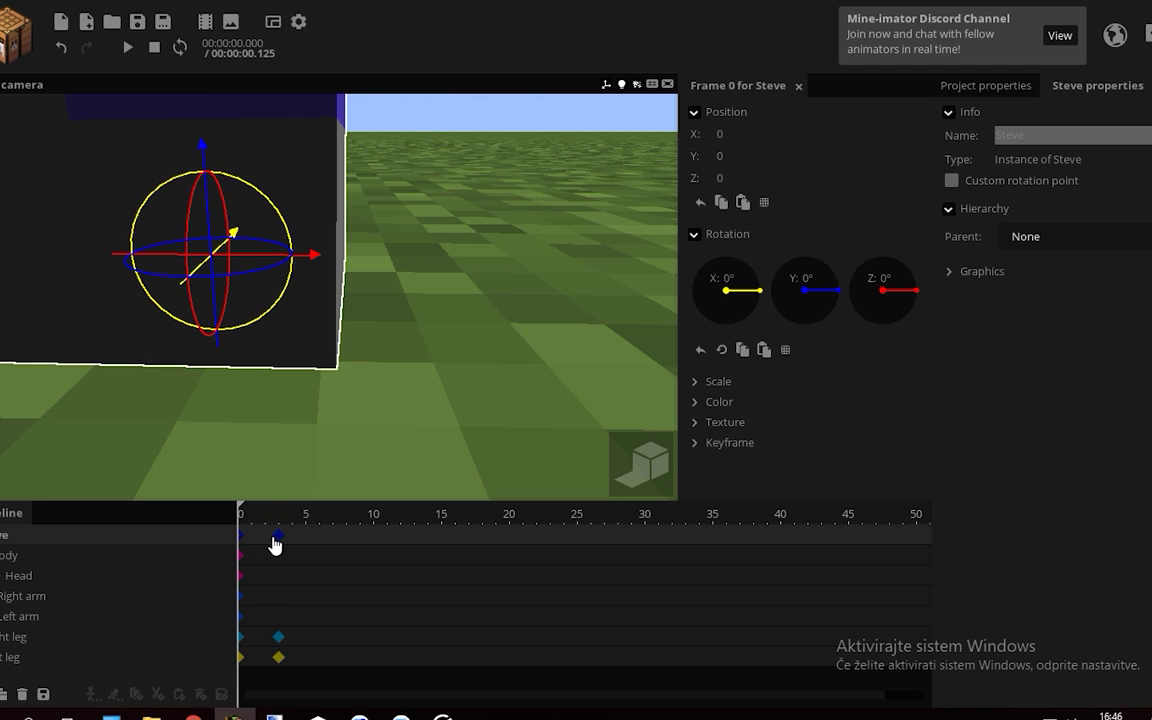
pyautogui.click(277, 542)
pyautogui.click(240, 538)
pyautogui.click(278, 543)
# Play the animation from frame 0 to check Steve's step for foot sliding
pyautogui.press('s')
pyautogui.moveTo(335, 430); pyautogui.dragTo(330, 370, button='right')
pyautogui.click(241, 538)
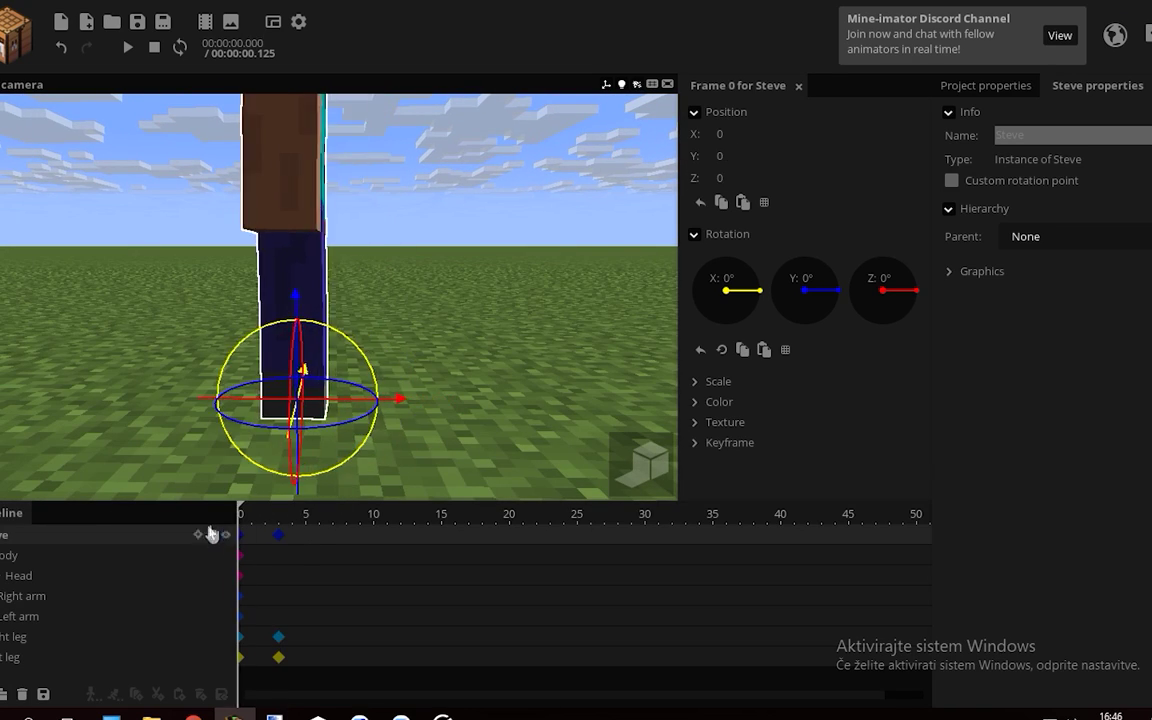
pyautogui.press('space')
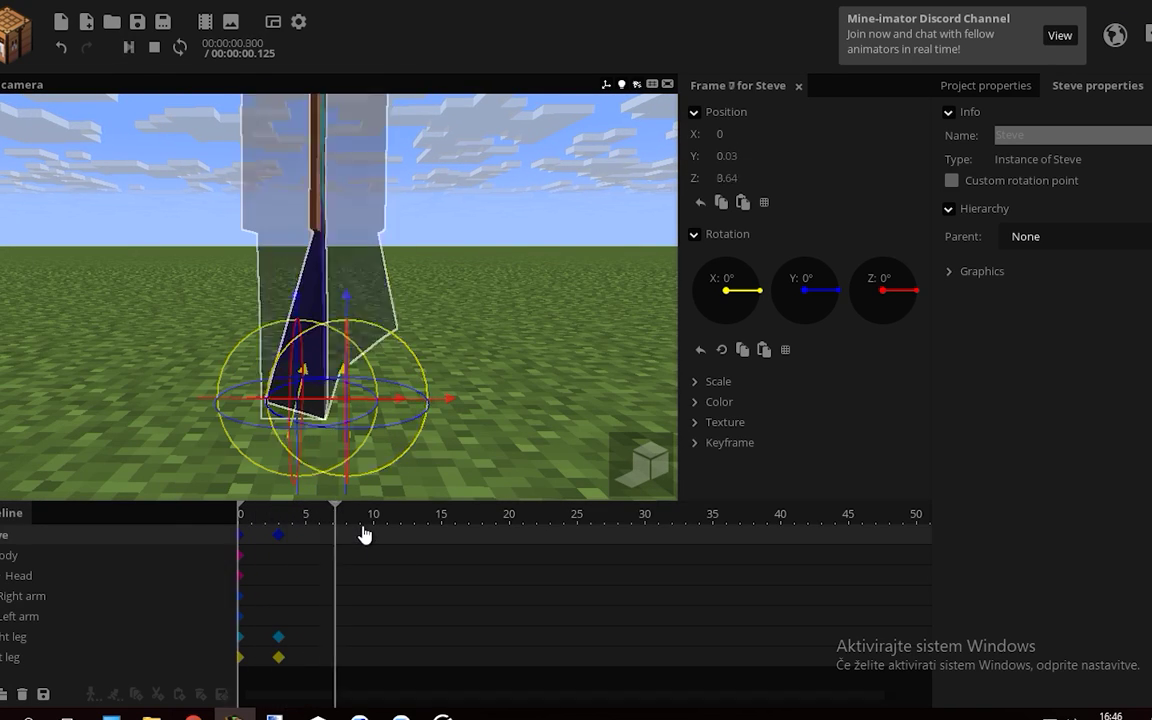
pyautogui.press('space')
pyautogui.click(279, 543)
# Examine Steve's frame 3 pose from several angles and compare the foot's ground contact with frame 0
pyautogui.moveTo(447, 459); pyautogui.dragTo(345, 465)
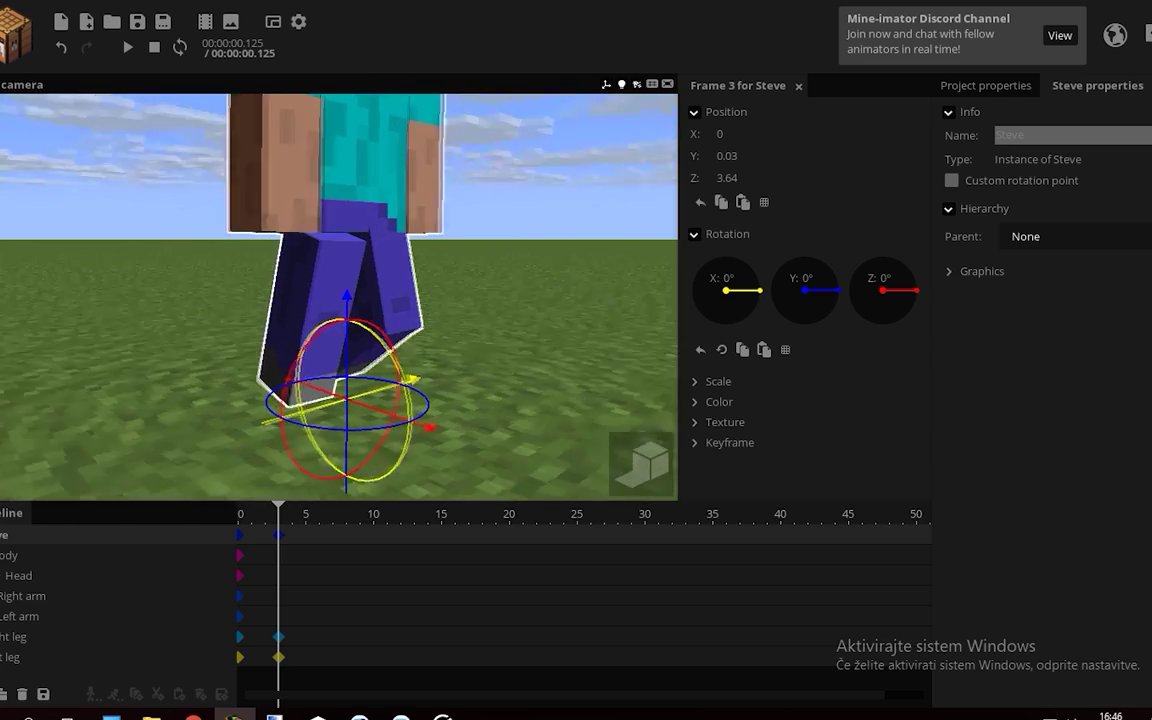
pyautogui.moveTo(520, 402); pyautogui.dragTo(496, 401)
pyautogui.press('s')
pyautogui.moveTo(496, 401)
pyautogui.mouseDown(button='right')
pyautogui.moveTo(494, 410)
pyautogui.moveTo(490, 392)
pyautogui.mouseUp(button='right')
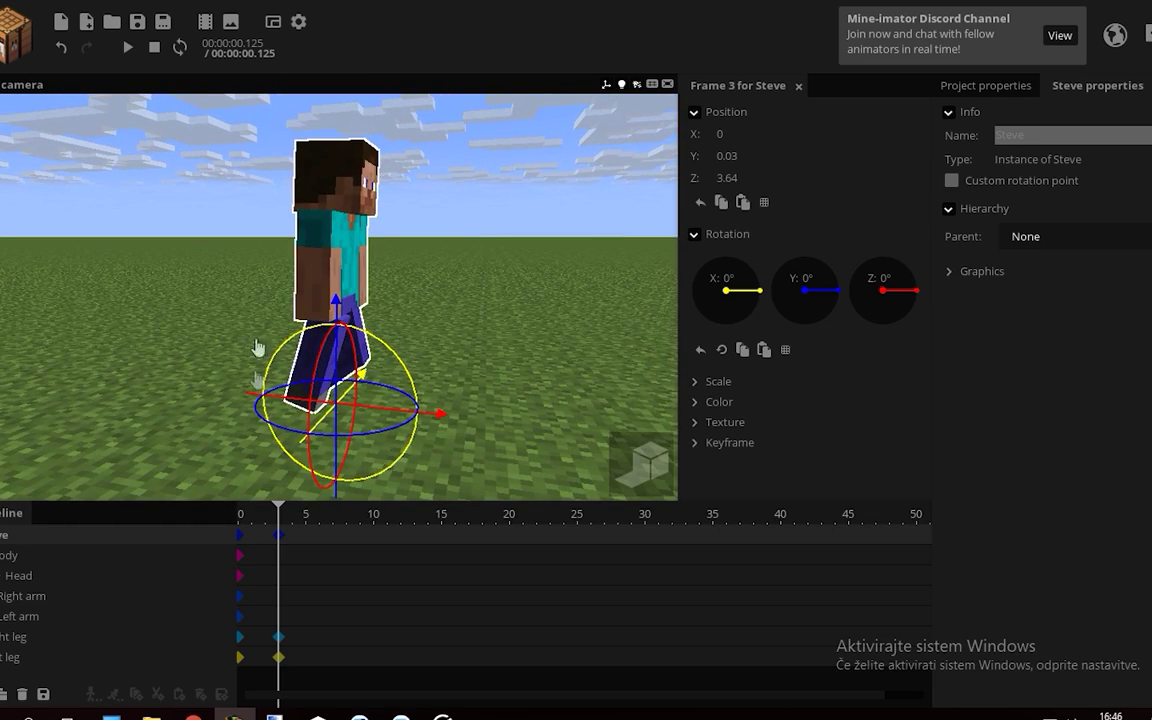
pyautogui.scroll(3, 410, 193)
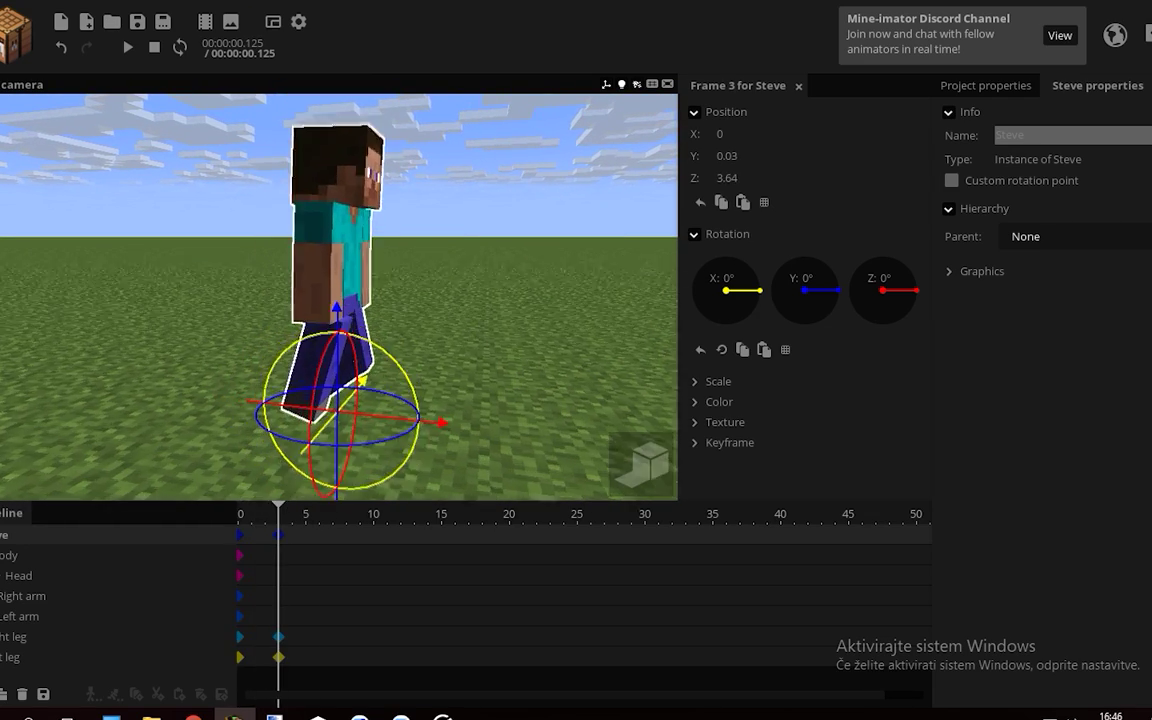
pyautogui.moveTo(442, 304)
pyautogui.mouseDown(button='right')
pyautogui.moveTo(442, 345)
pyautogui.moveTo(442, 262)
pyautogui.moveTo(442, 300)
pyautogui.mouseUp(button='right')
pyautogui.click(442, 304)
pyautogui.press('w')
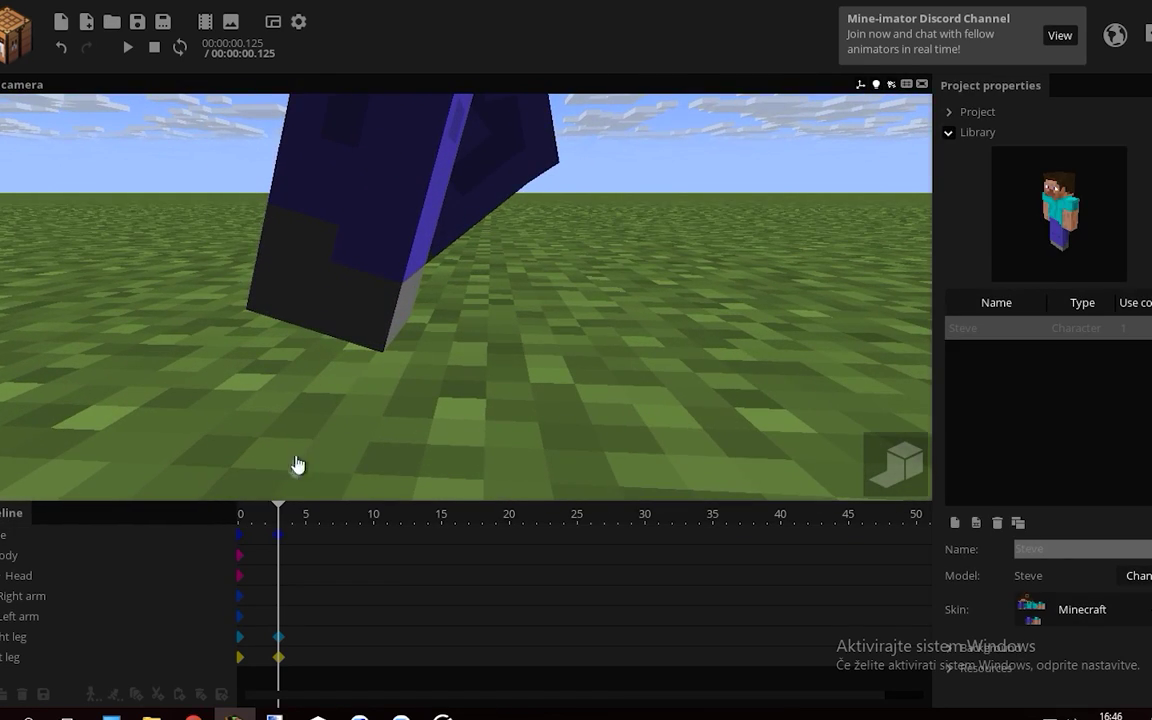
pyautogui.click(238, 533)
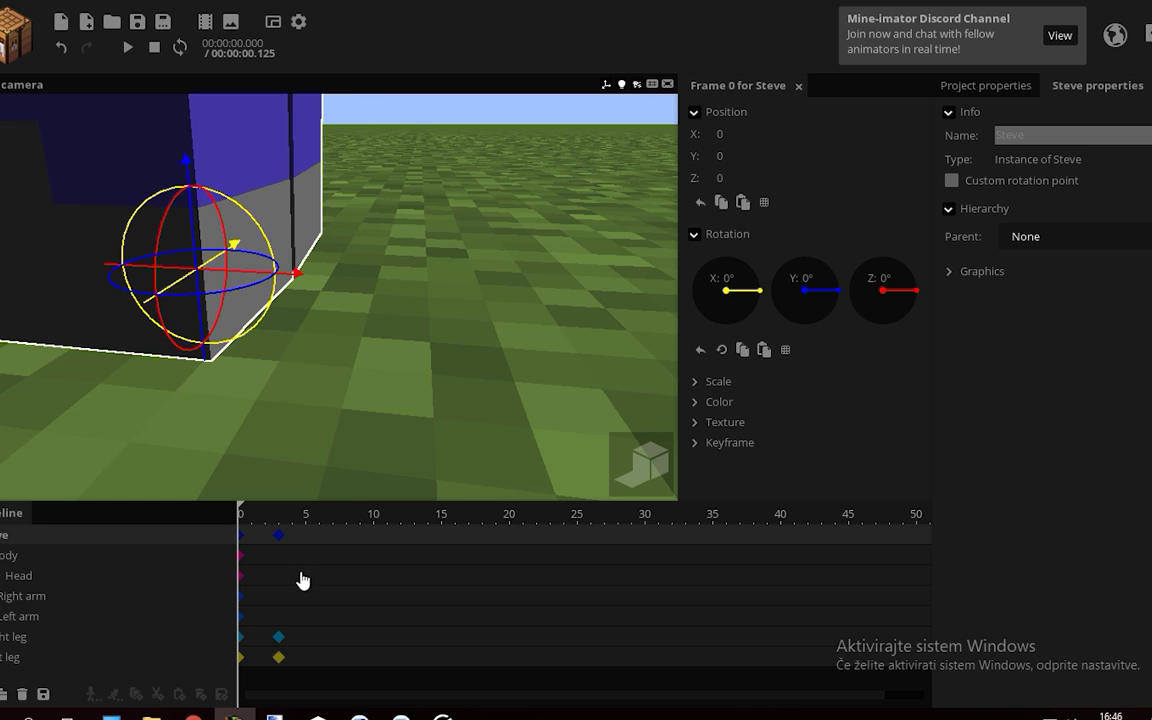
# Compare Steve's toe position at frames 0 and 3, and view his whole step from farther back
pyautogui.click(280, 536)
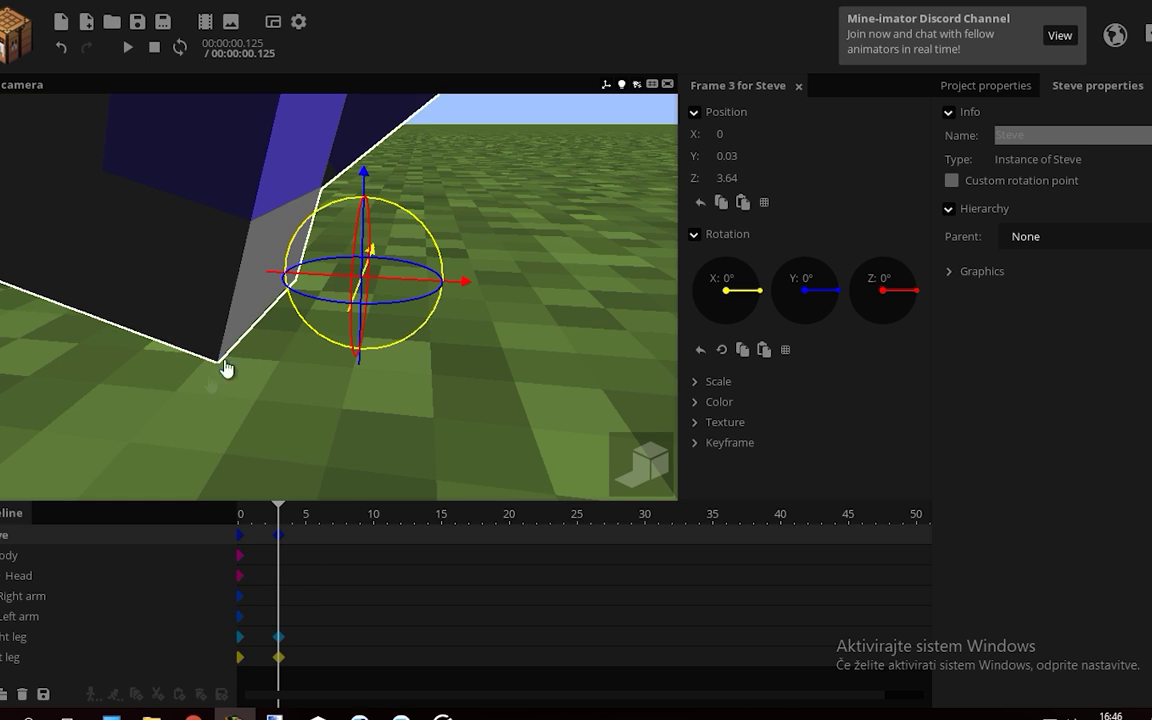
pyautogui.press('s')
pyautogui.moveTo(286, 374); pyautogui.dragTo(286, 323, button='right')
pyautogui.click(236, 533)
pyautogui.moveTo(236, 530); pyautogui.dragTo(279, 534)
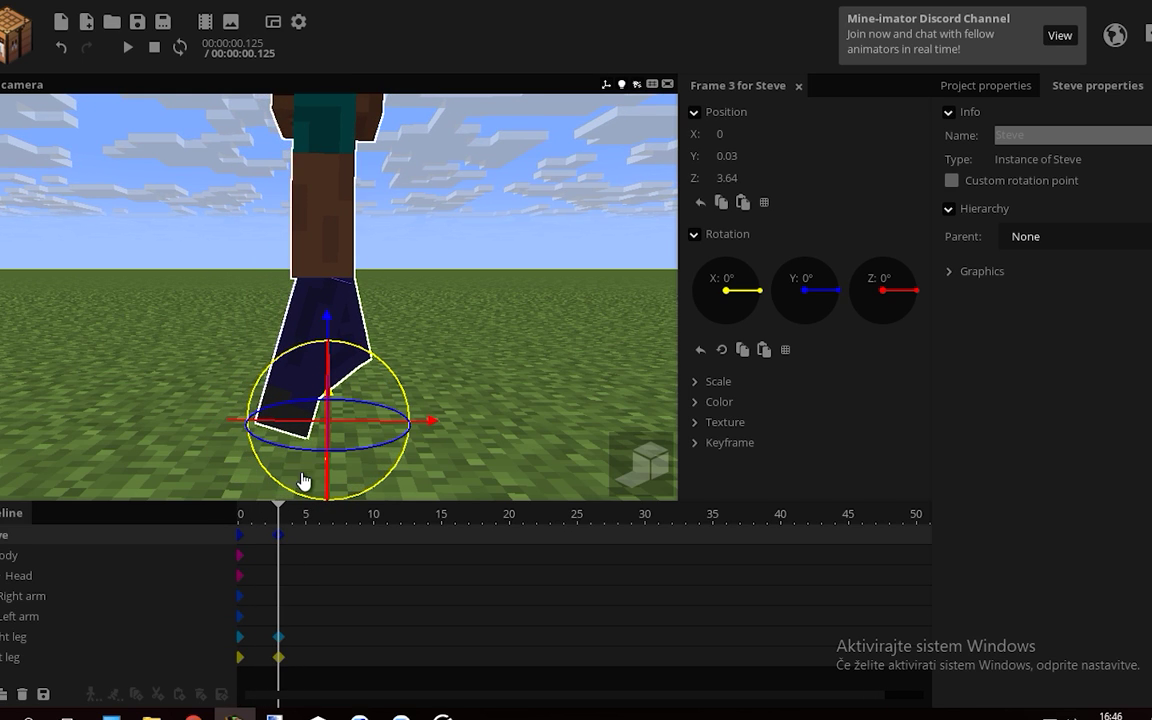
pyautogui.moveTo(280, 530); pyautogui.dragTo(275, 514)
pyautogui.press('s')
pyautogui.moveTo(318, 400); pyautogui.dragTo(320, 400, button='right')
pyautogui.press('e')
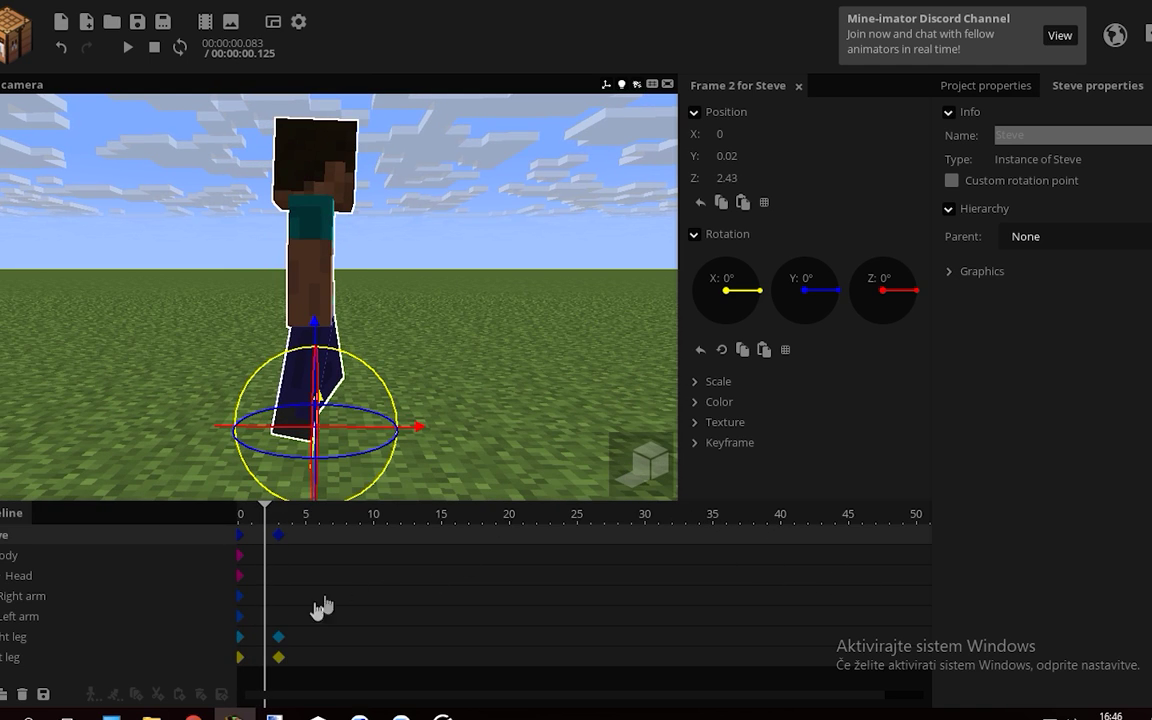
# Set the transition of the right and left leg keyframes at frame 0 to the quadratic Ease in
pyautogui.click(240, 637)
pyautogui.keyDown('shift'); pyautogui.click(240, 657); pyautogui.keyUp('shift')
pyautogui.click(241, 516)
pyautogui.click(912, 478)
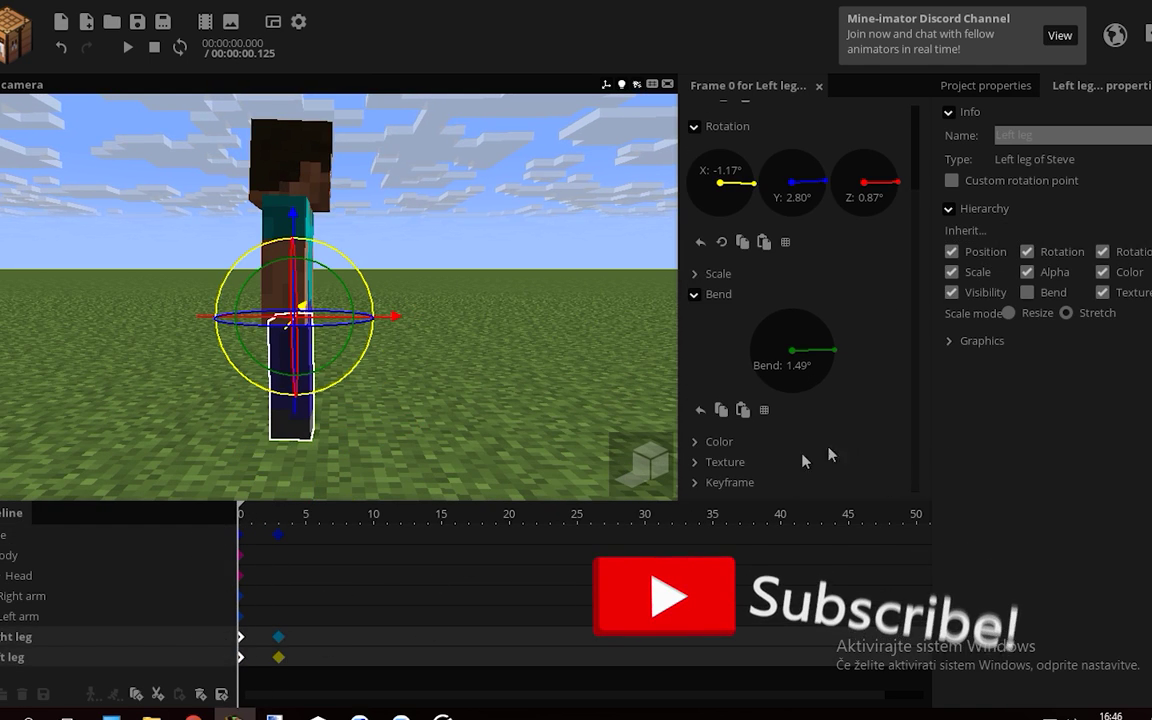
pyautogui.click(724, 483)
pyautogui.click(913, 480)
pyautogui.click(876, 450)
pyautogui.click(793, 526)
pyautogui.click(496, 457)
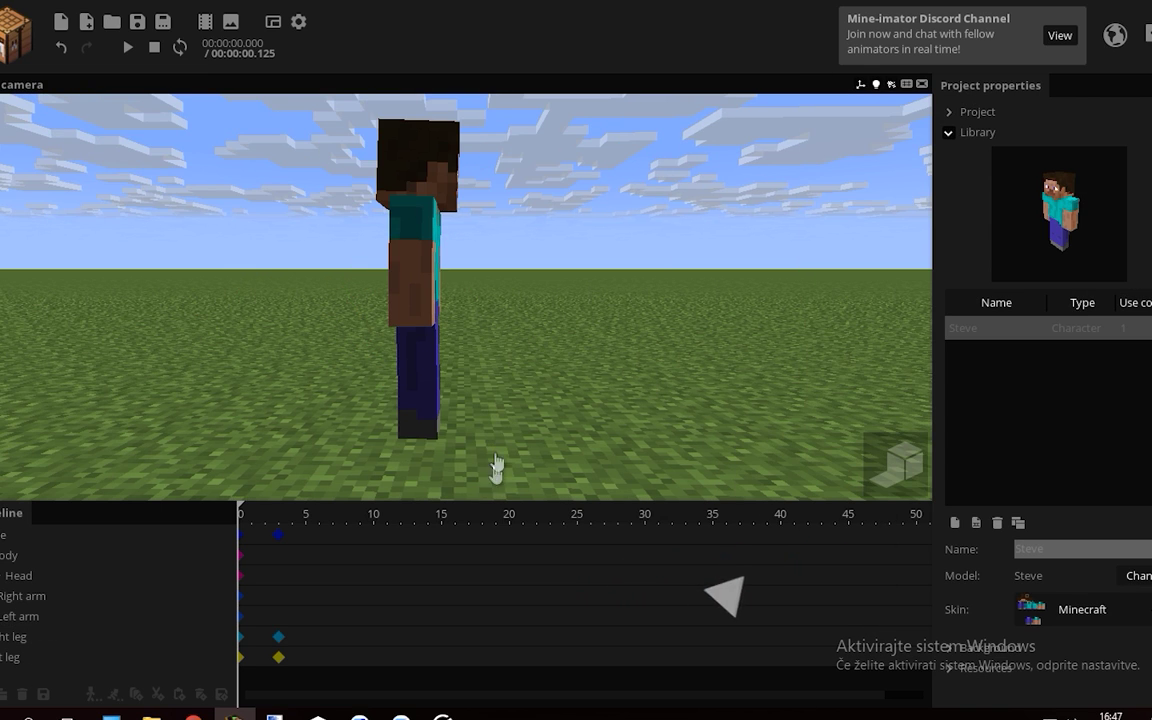
# Check the frame 0 transitions and set Steve's position keyframe there to the same quadratic Ease in as the legs
pyautogui.moveTo(250, 519); pyautogui.dragTo(247, 588)
pyautogui.click(242, 537)
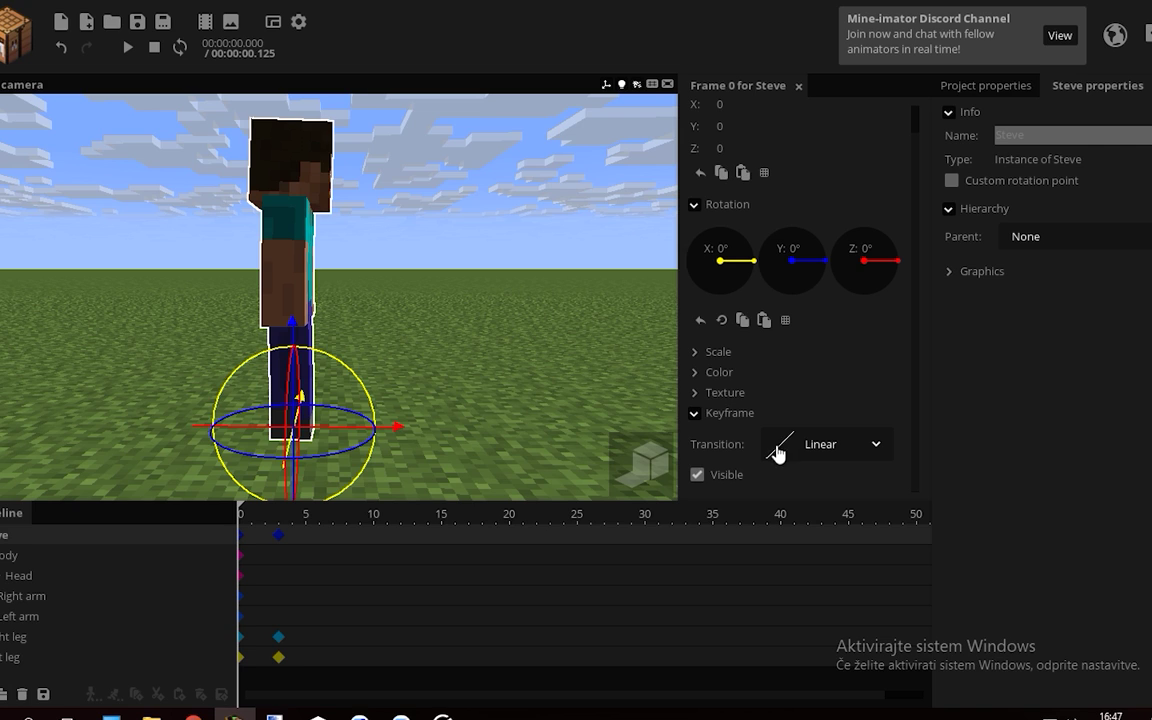
pyautogui.click(240, 638)
pyautogui.scroll(-3, 800, 440)
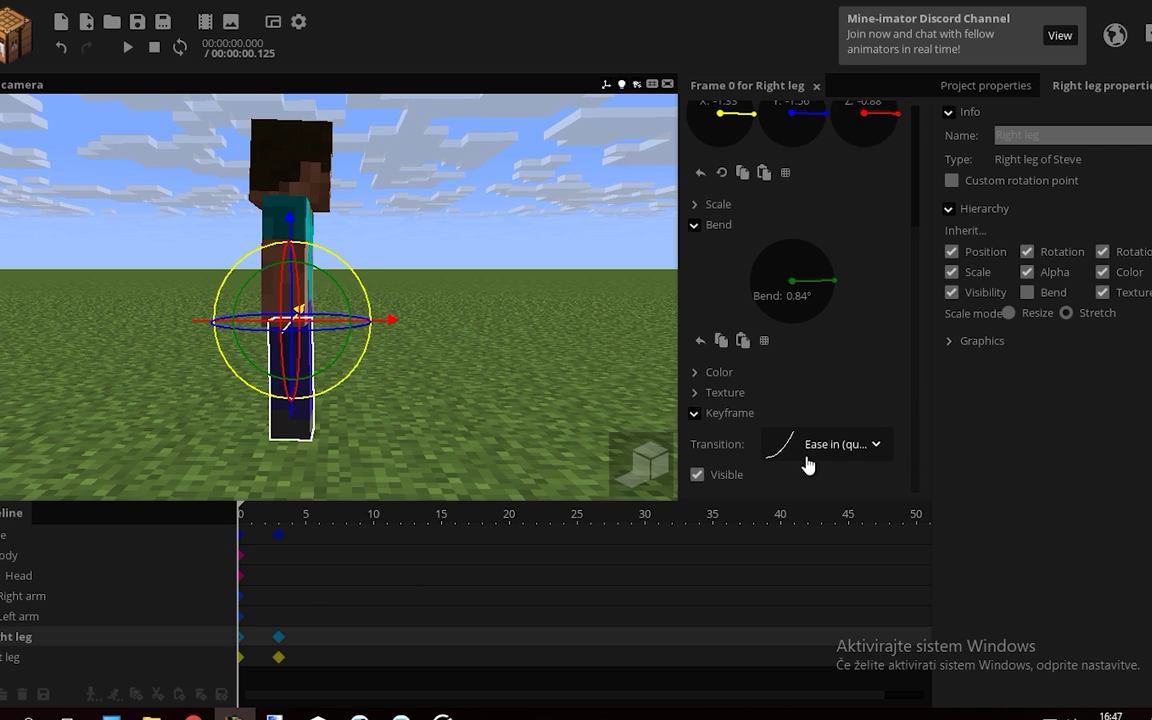
pyautogui.moveTo(251, 637); pyautogui.dragTo(239, 663)
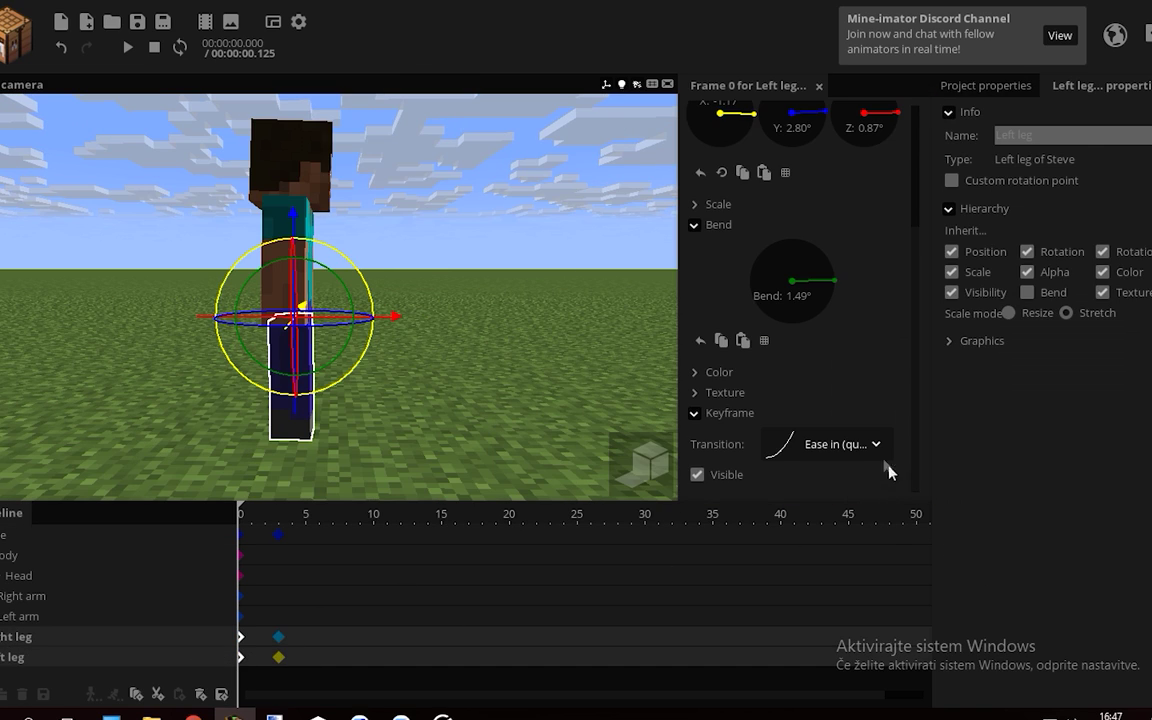
pyautogui.click(842, 447)
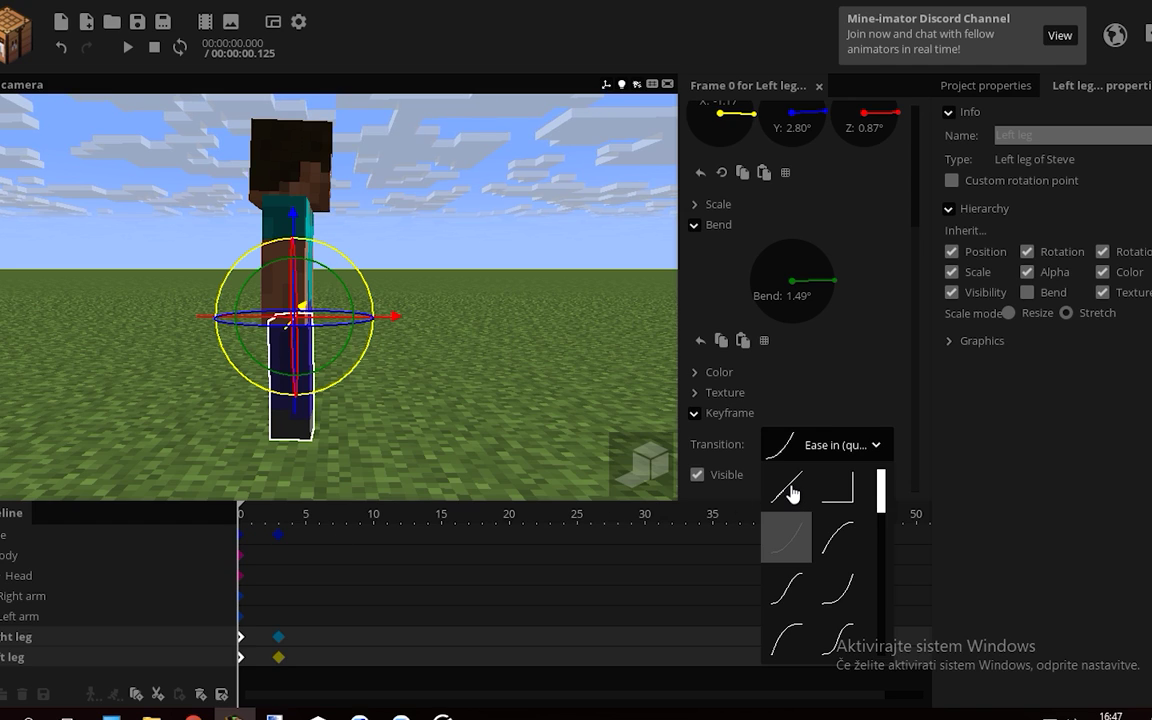
pyautogui.click(241, 535)
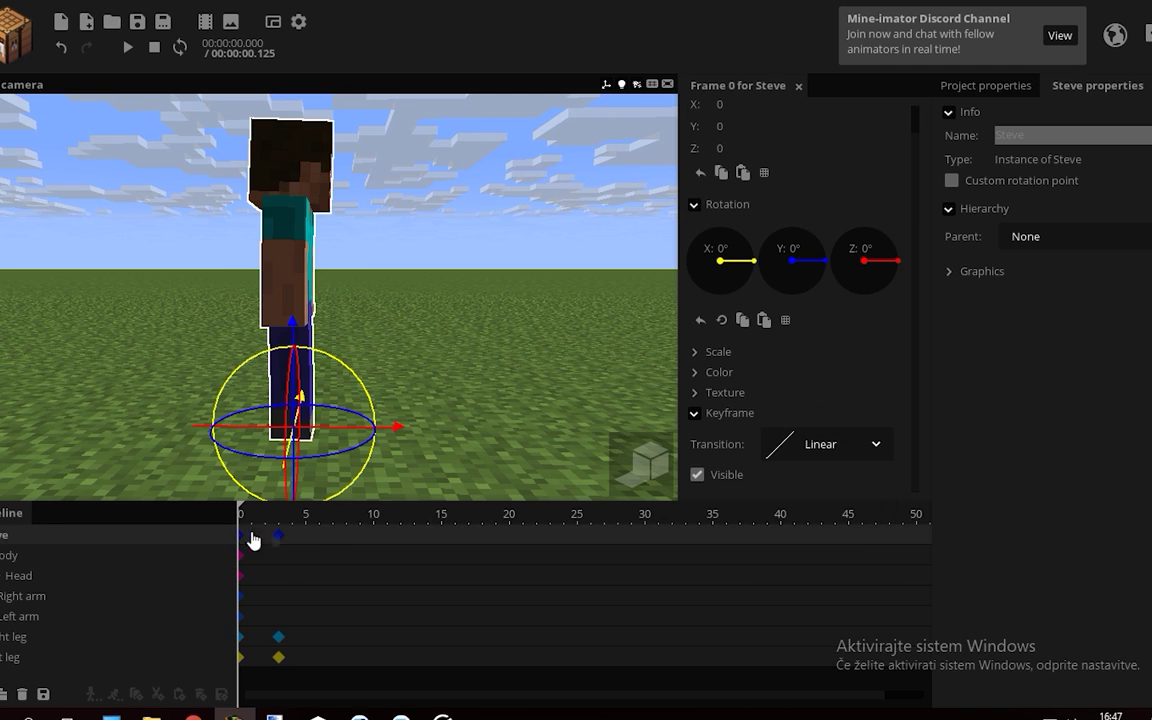
pyautogui.click(830, 456)
pyautogui.click(787, 532)
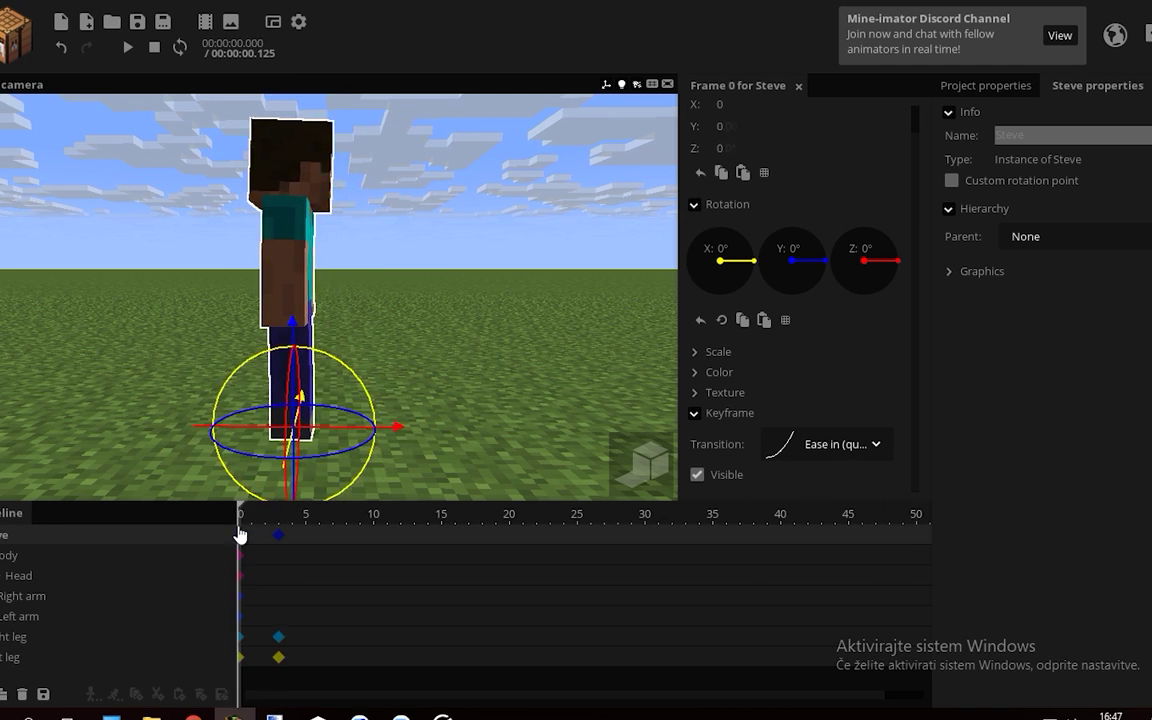
# At frame 6, pose the right leg backward at about X 20.92° with 10.57° bend and swing the left leg forward with about -2.97° bend
pyautogui.moveTo(240, 536); pyautogui.dragTo(280, 545)
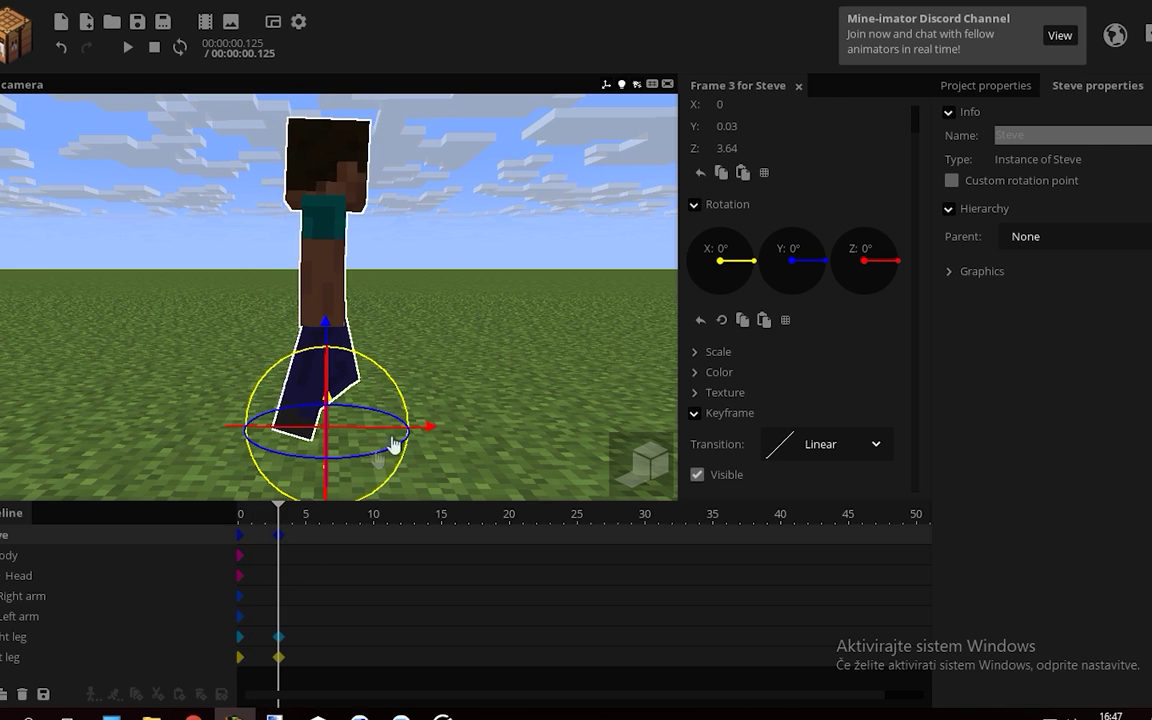
pyautogui.click(467, 385)
pyautogui.scroll(4, 467, 385)
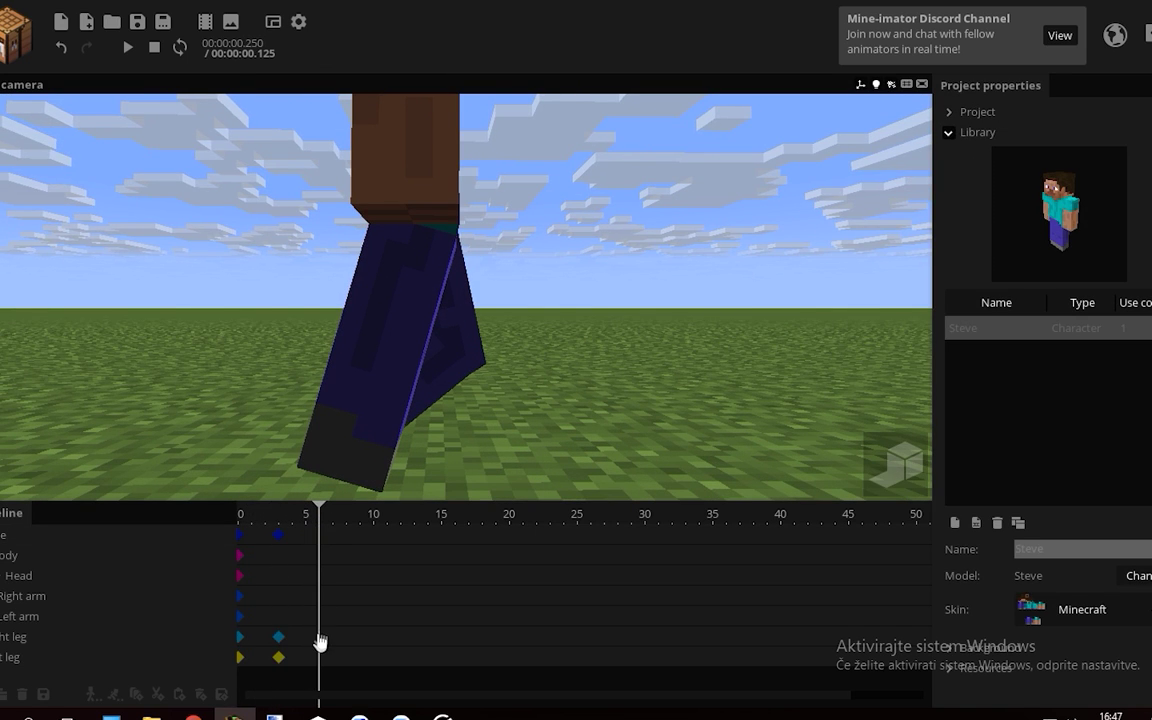
pyautogui.click(315, 644)
pyautogui.moveTo(317, 300); pyautogui.dragTo(308, 303)
pyautogui.moveTo(305, 279); pyautogui.dragTo(338, 225)
pyautogui.click(320, 657)
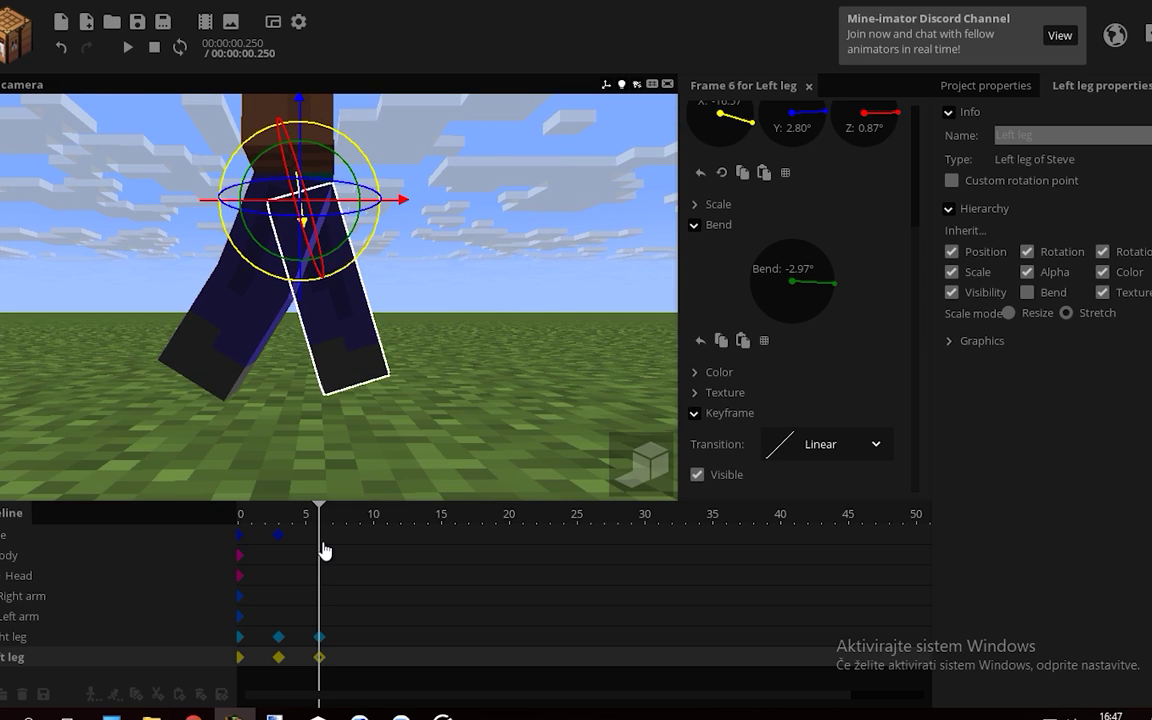
# Lower Steve at frame 6 to about Y -0.31 so his right toe meets the ground
pyautogui.click(320, 540)
pyautogui.moveTo(401, 288); pyautogui.dragTo(401, 285, button='right')
pyautogui.press('w')
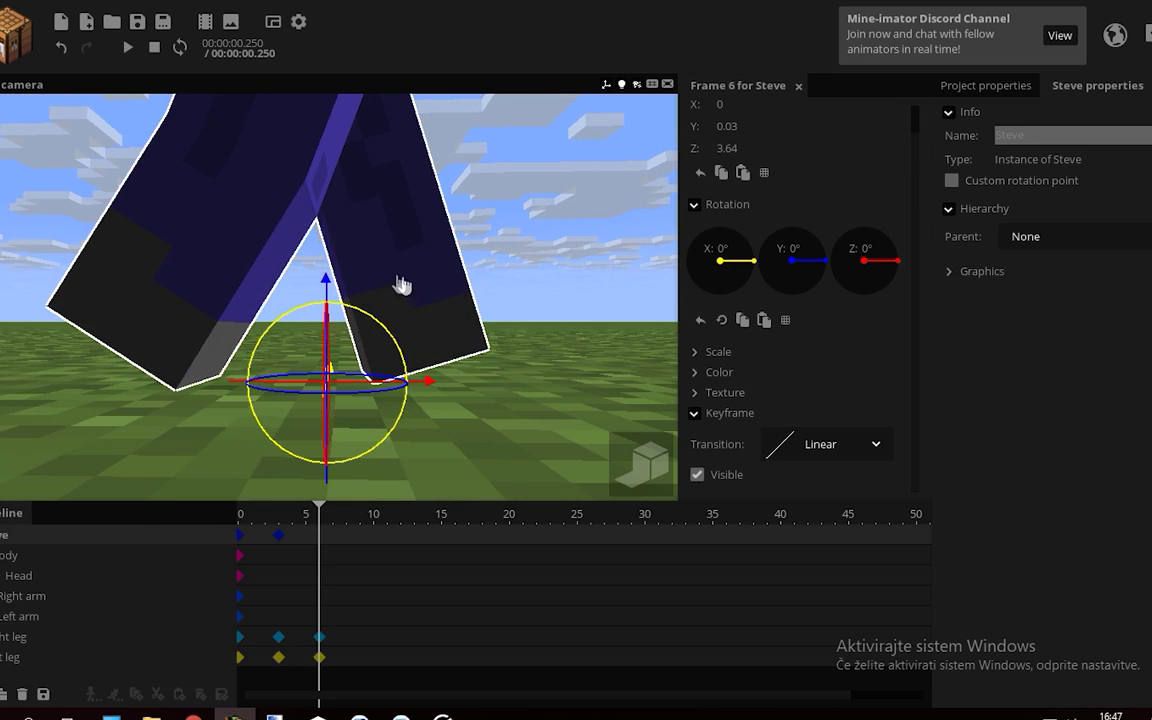
pyautogui.moveTo(327, 289); pyautogui.dragTo(329, 303)
pyautogui.press('w')
pyautogui.moveTo(178, 416); pyautogui.dragTo(176, 417, button='right')
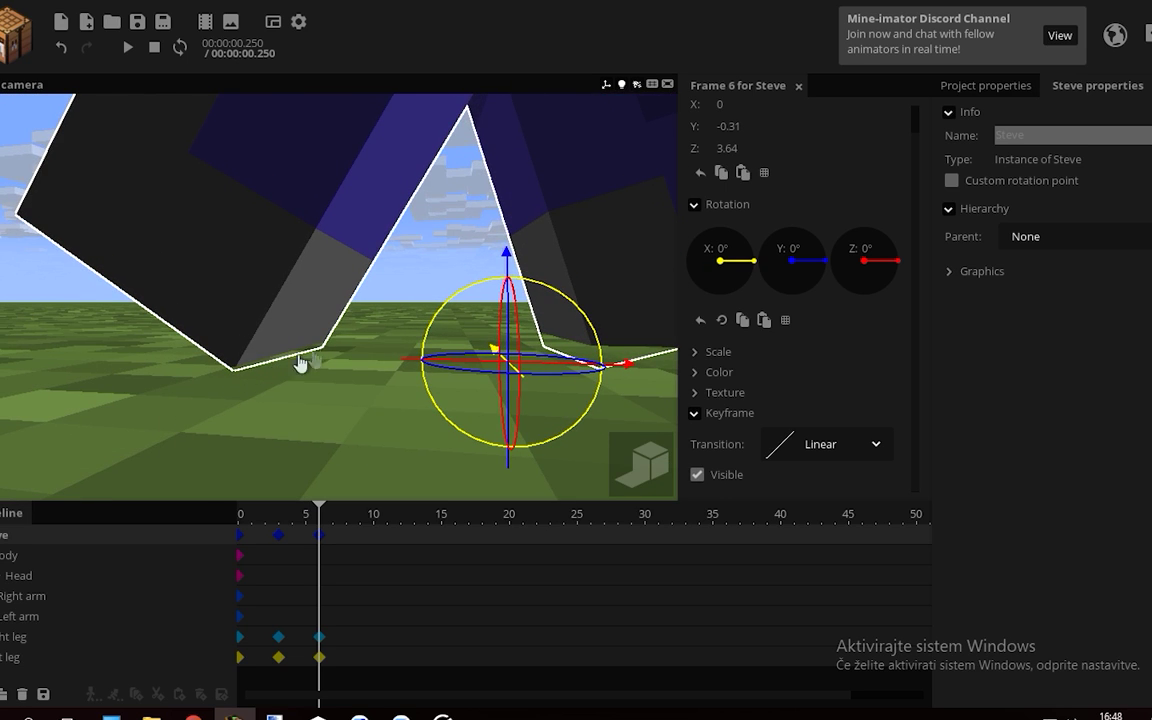
pyautogui.press('s')
pyautogui.moveTo(300, 362); pyautogui.dragTo(301, 364, button='right')
# Adjust the left leg at frame 6 to about X -25.26° rotation and 6.54° bend
pyautogui.click(318, 639)
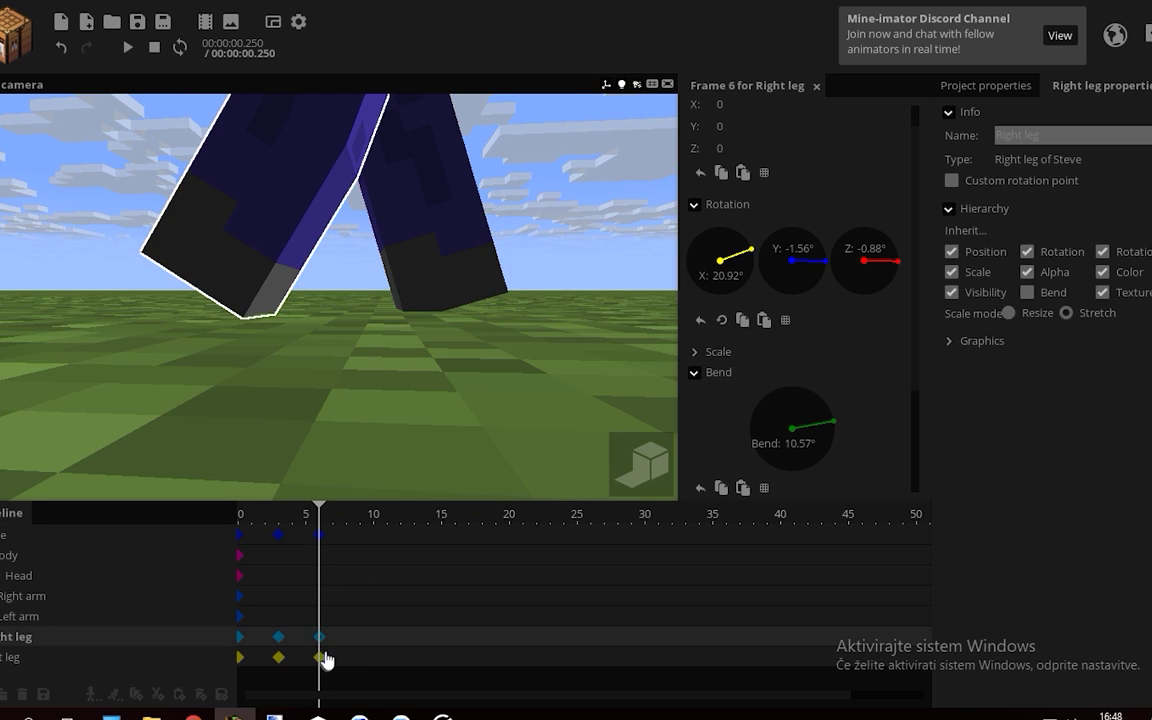
pyautogui.click(323, 656)
pyautogui.press('e')
pyautogui.moveTo(441, 384); pyautogui.dragTo(441, 384, button='right')
pyautogui.press('s')
pyautogui.moveTo(397, 211); pyautogui.dragTo(401, 178)
pyautogui.click(566, 283)
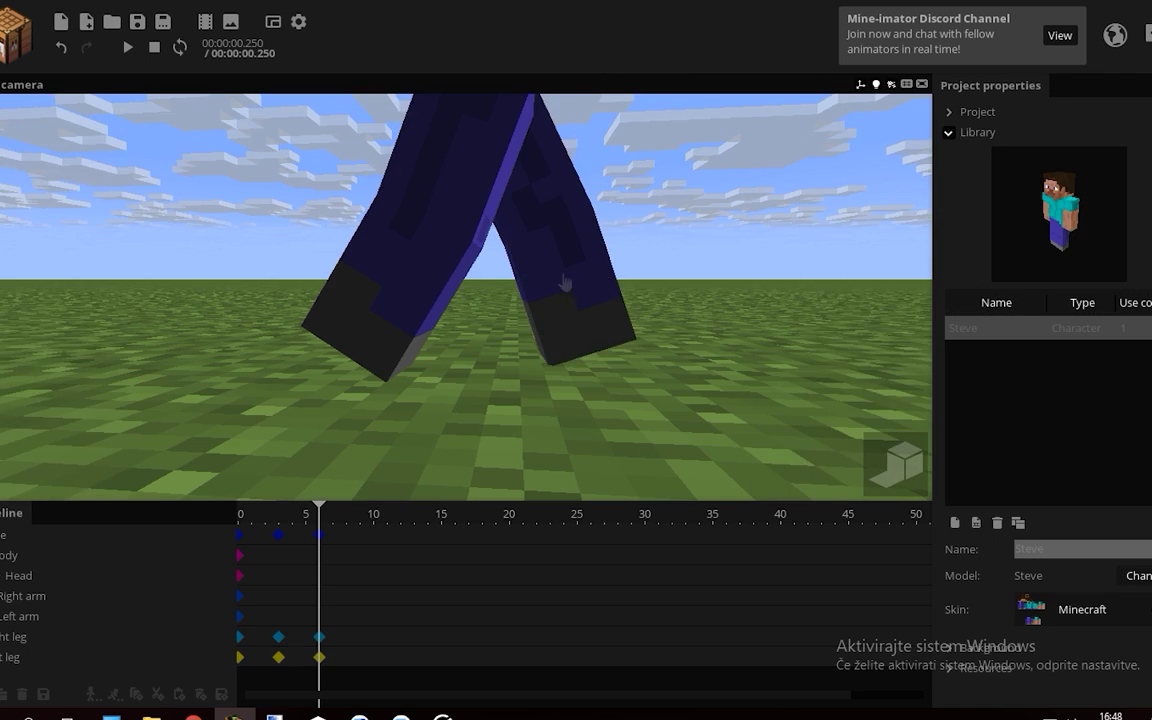
# Move Steve forward at frame 6 to about Z 5.80, matching his right toe to its frame 3 position
pyautogui.moveTo(566, 283); pyautogui.dragTo(566, 283)
pyautogui.moveTo(477, 300); pyautogui.dragTo(509, 329, button='right')
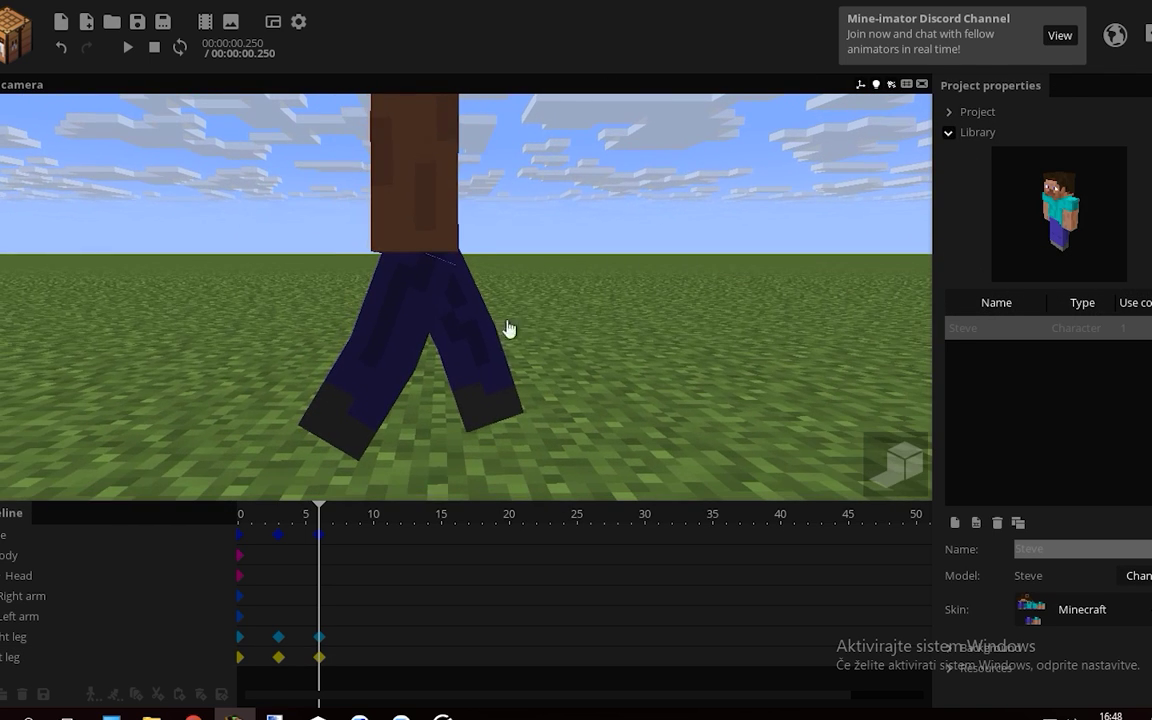
pyautogui.moveTo(327, 534); pyautogui.dragTo(278, 540)
pyautogui.click(278, 535)
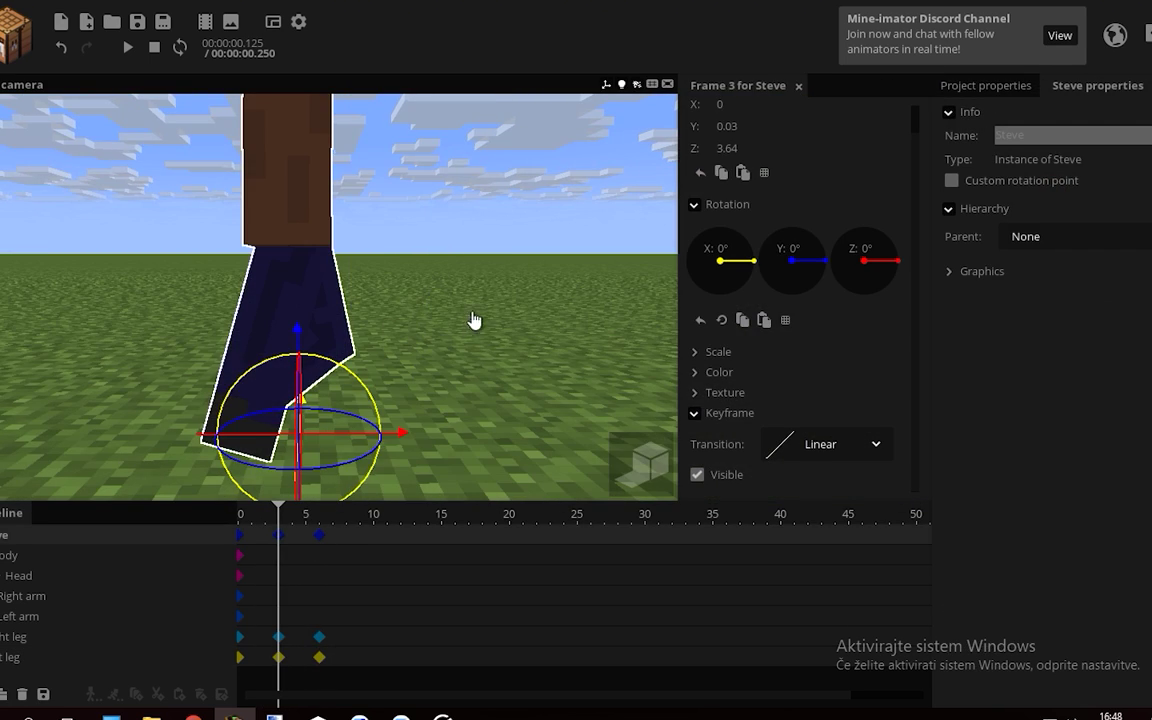
pyautogui.click(318, 536)
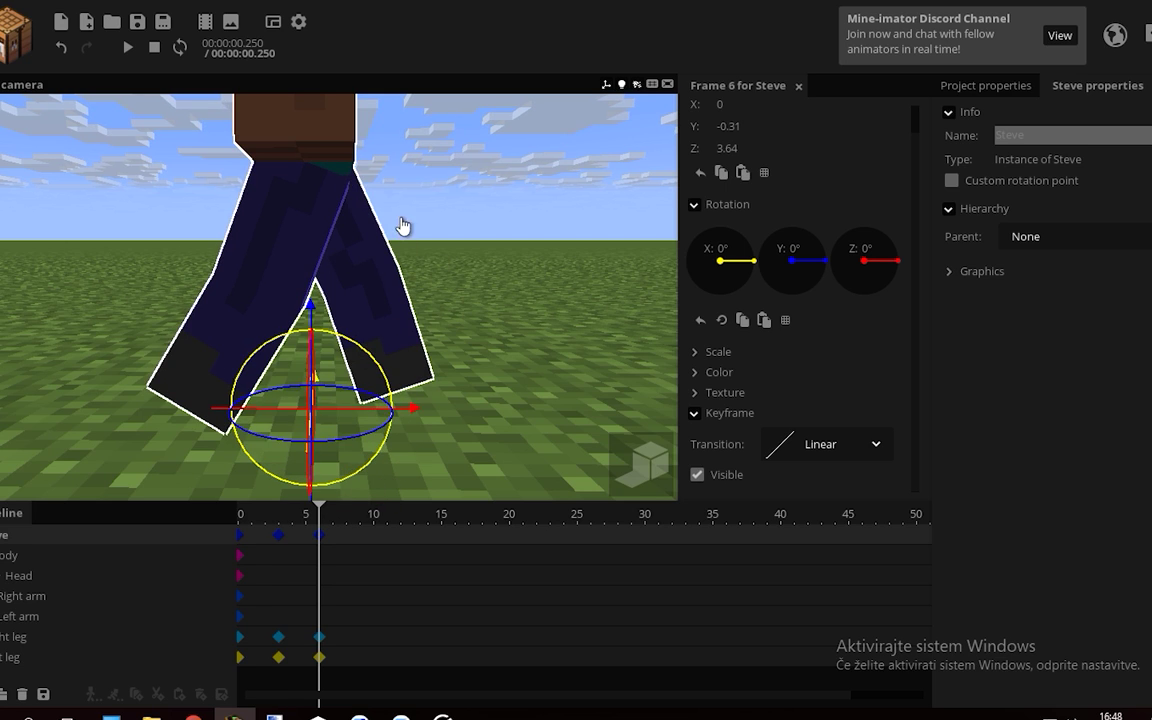
pyautogui.press('w')
pyautogui.moveTo(402, 226); pyautogui.dragTo(374, 248, button='right')
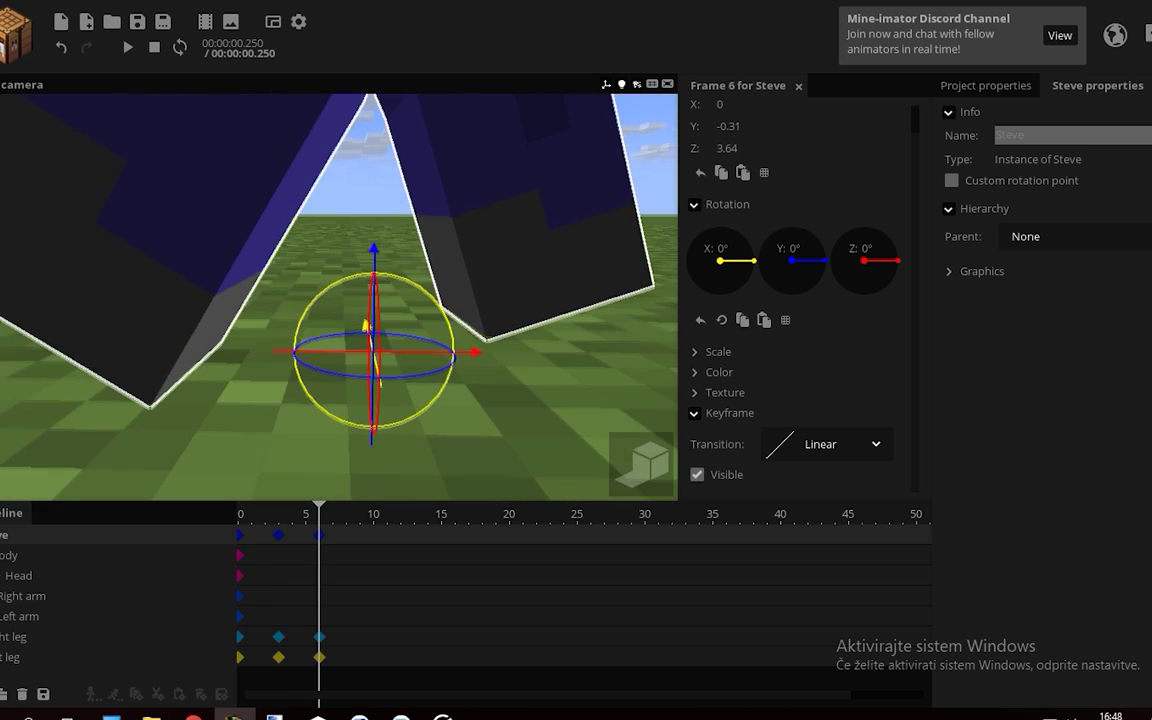
pyautogui.click(281, 534)
pyautogui.click(322, 538)
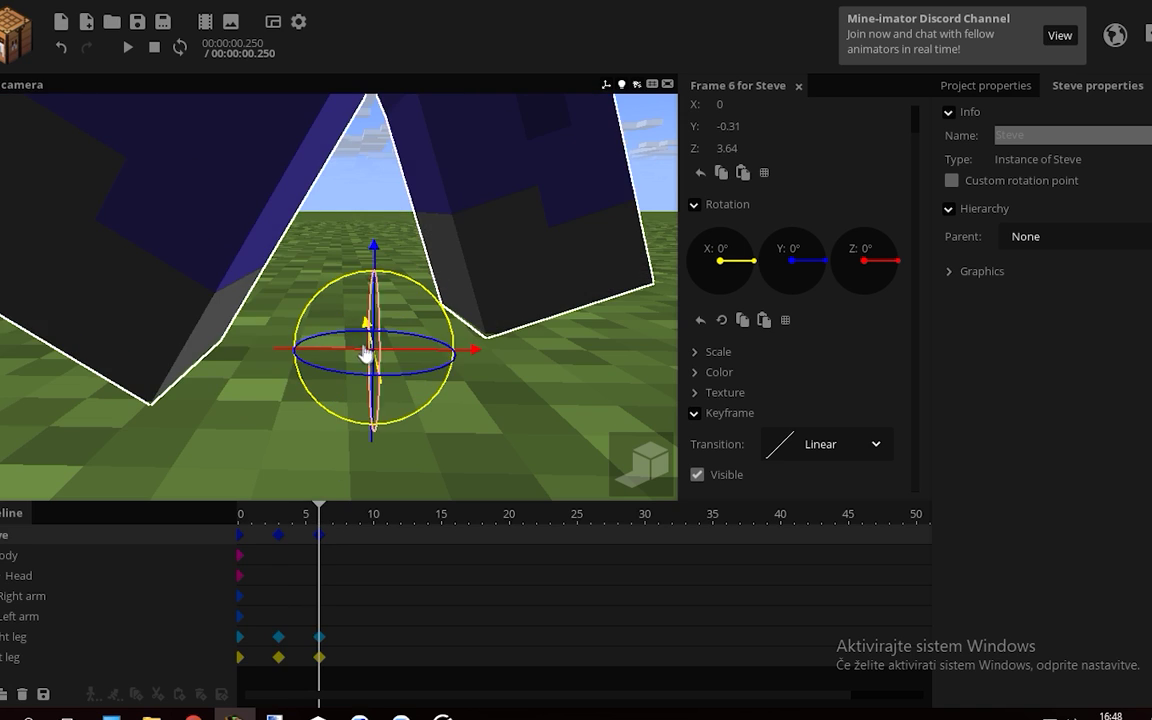
pyautogui.moveTo(357, 360); pyautogui.dragTo(433, 356)
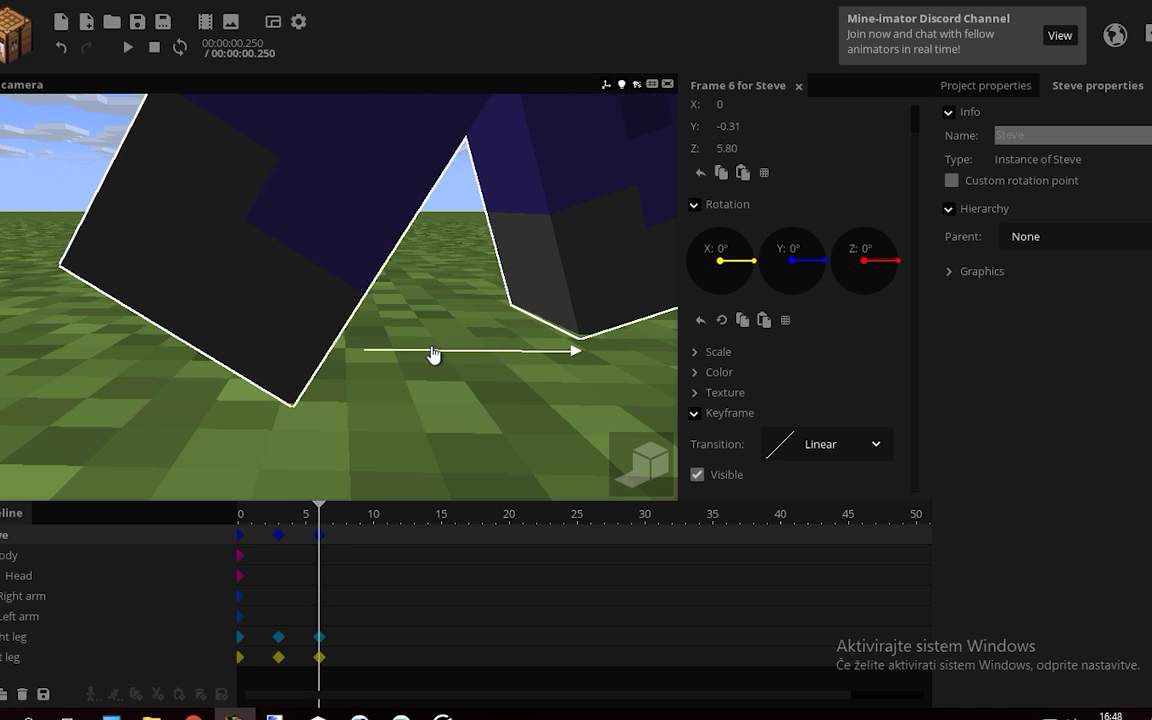
pyautogui.click(281, 536)
pyautogui.click(320, 538)
# Play the animation from frame 0 to check the walk up to frame 6 for foot sliding
pyautogui.press('s')
pyautogui.moveTo(288, 476); pyautogui.dragTo(288, 475, button='right')
pyautogui.click(288, 475)
pyautogui.press('s')
pyautogui.press('Left')
pyautogui.press('Left')
pyautogui.press('Left')
pyautogui.press('Left')
pyautogui.press('Left')
pyautogui.press('Left')
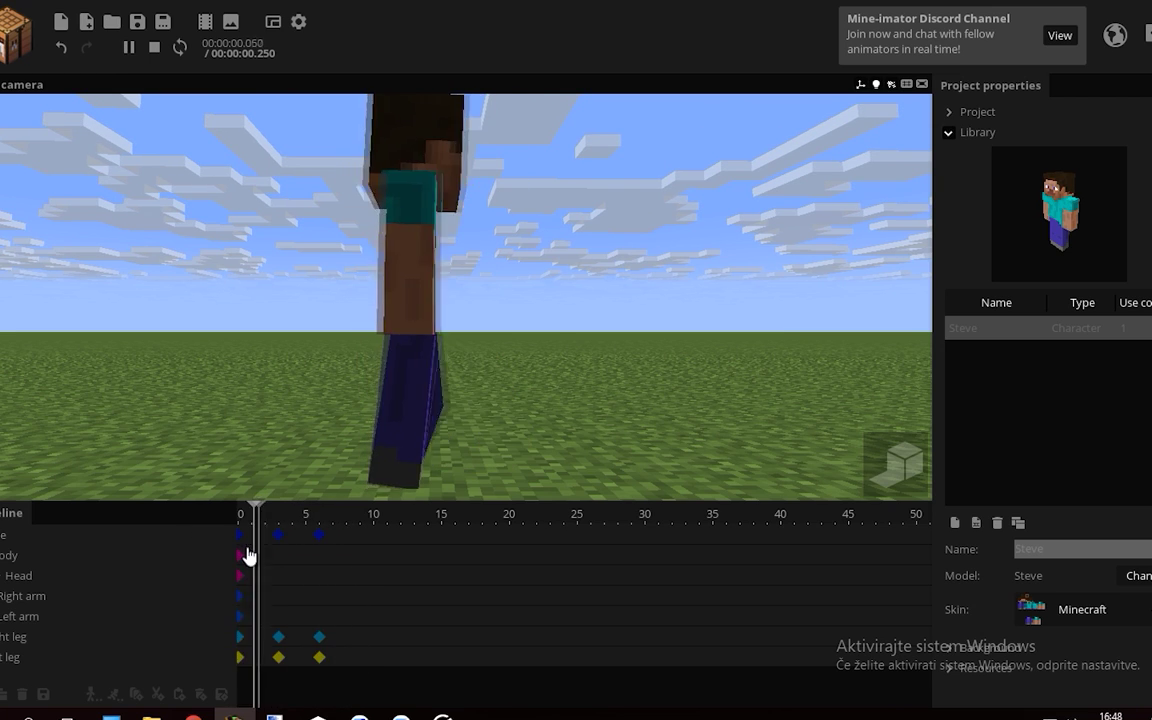
pyautogui.press('space')
pyautogui.press('space')
# At frame 9, pose the left leg with about -35.22° X rotation and 34.77° bend so the lower leg stands vertical
pyautogui.press('w')
pyautogui.moveTo(338, 446); pyautogui.dragTo(338, 447, button='right')
pyautogui.click(321, 536)
pyautogui.click(365, 636)
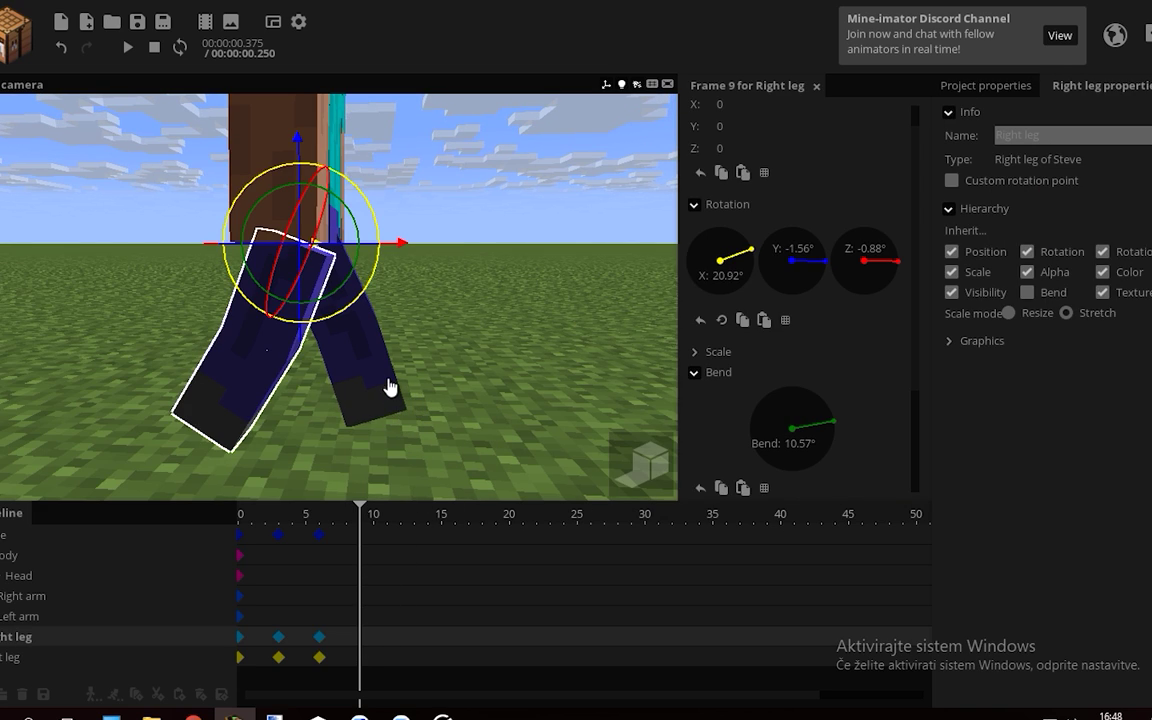
pyautogui.click(357, 659)
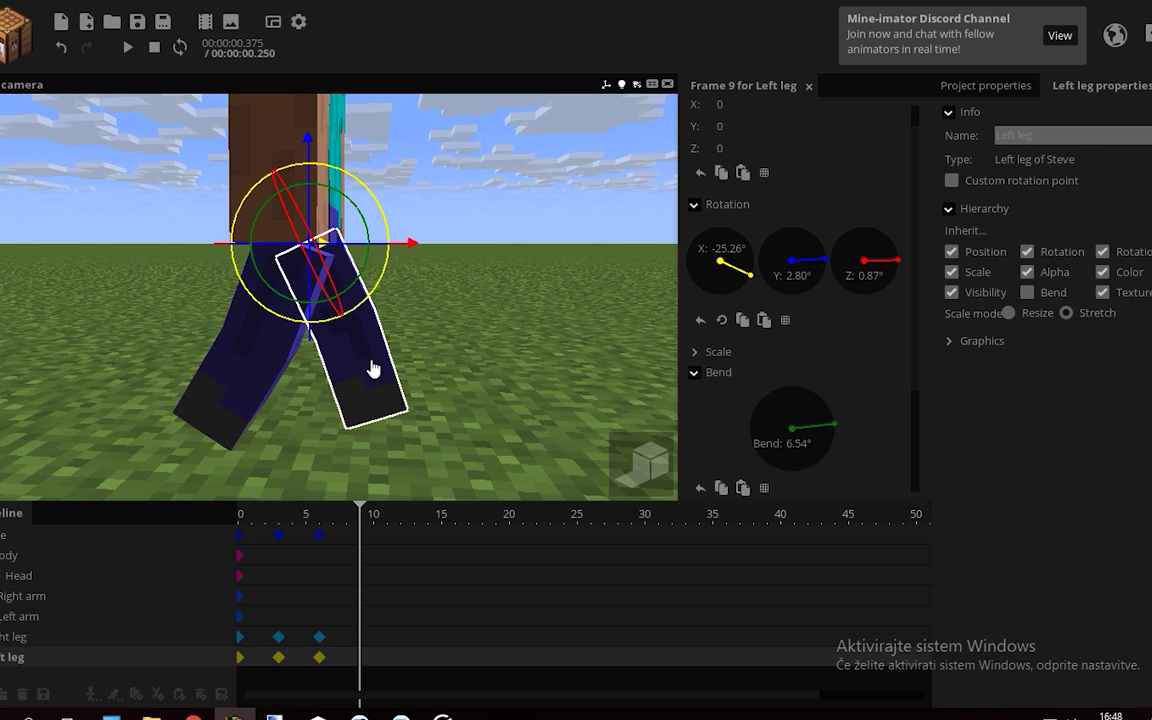
pyautogui.moveTo(363, 395); pyautogui.dragTo(361, 395)
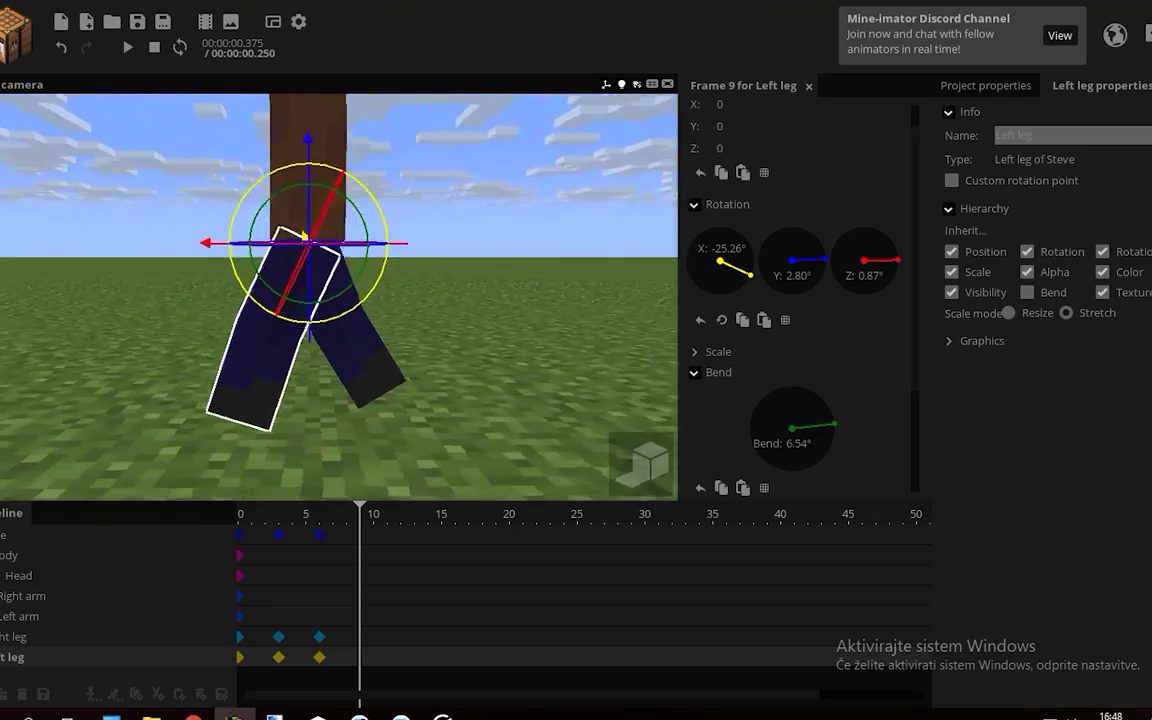
pyautogui.moveTo(411, 249); pyautogui.dragTo(410, 249, button='right')
pyautogui.press('w')
pyautogui.moveTo(364, 377); pyautogui.dragTo(372, 355, button='middle')
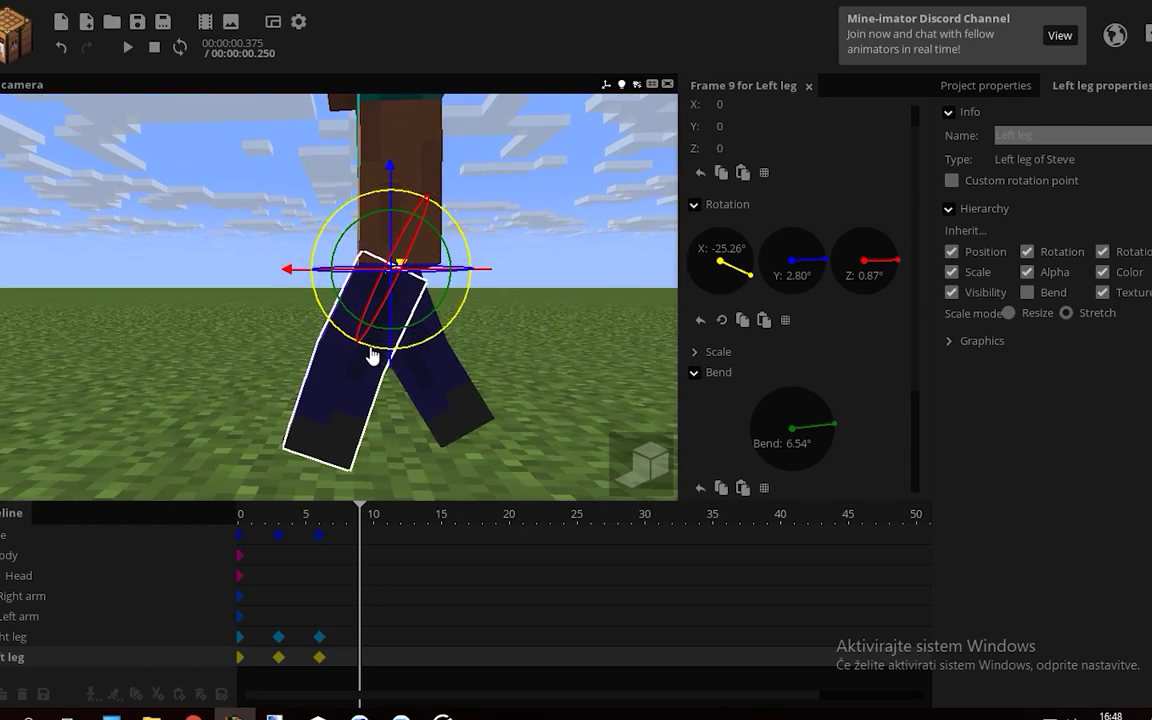
pyautogui.moveTo(424, 345); pyautogui.dragTo(425, 340, button='right')
pyautogui.moveTo(427, 320); pyautogui.dragTo(443, 288)
pyautogui.rightClick(443, 312)
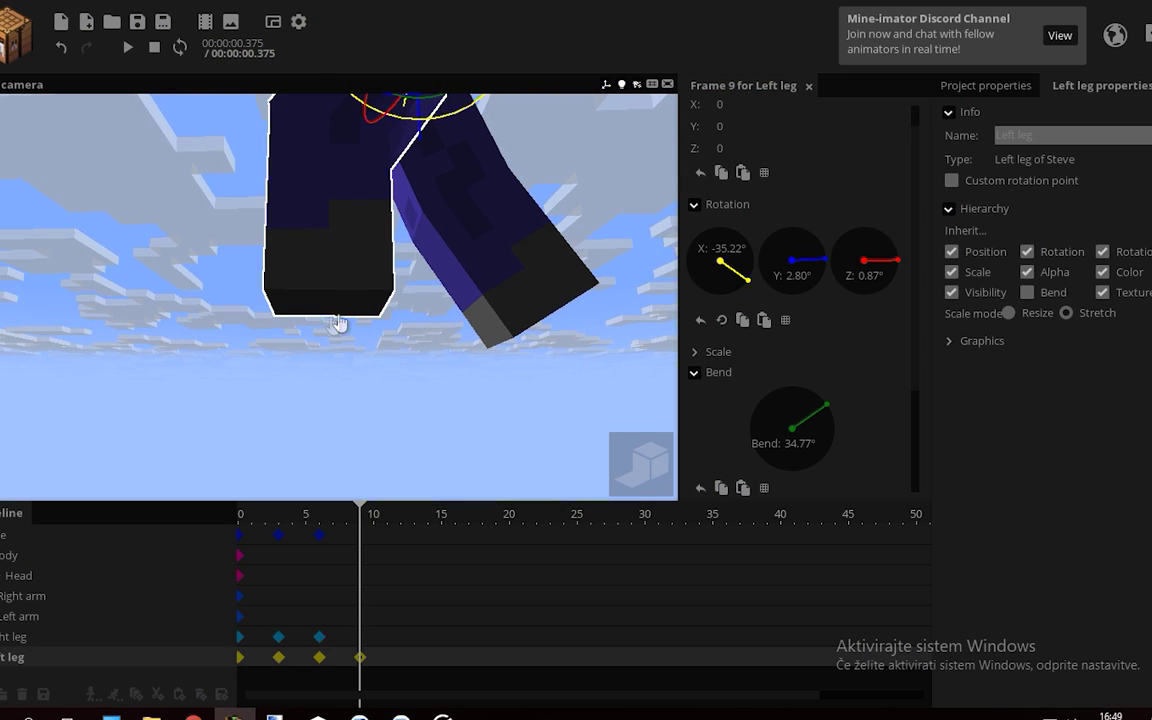
# Check the left foot against the ground and lower Steve at frame 9 to about Y -1.13
pyautogui.moveTo(334, 327); pyautogui.dragTo(334, 327, button='middle')
pyautogui.moveTo(332, 328); pyautogui.dragTo(327, 329)
pyautogui.moveTo(335, 410)
pyautogui.mouseDown()
pyautogui.moveTo(338, 330)
pyautogui.moveTo(335, 400)
pyautogui.mouseUp()
pyautogui.scroll(-3, 335, 405)
pyautogui.moveTo(336, 400); pyautogui.dragTo(418, 380, button='middle')
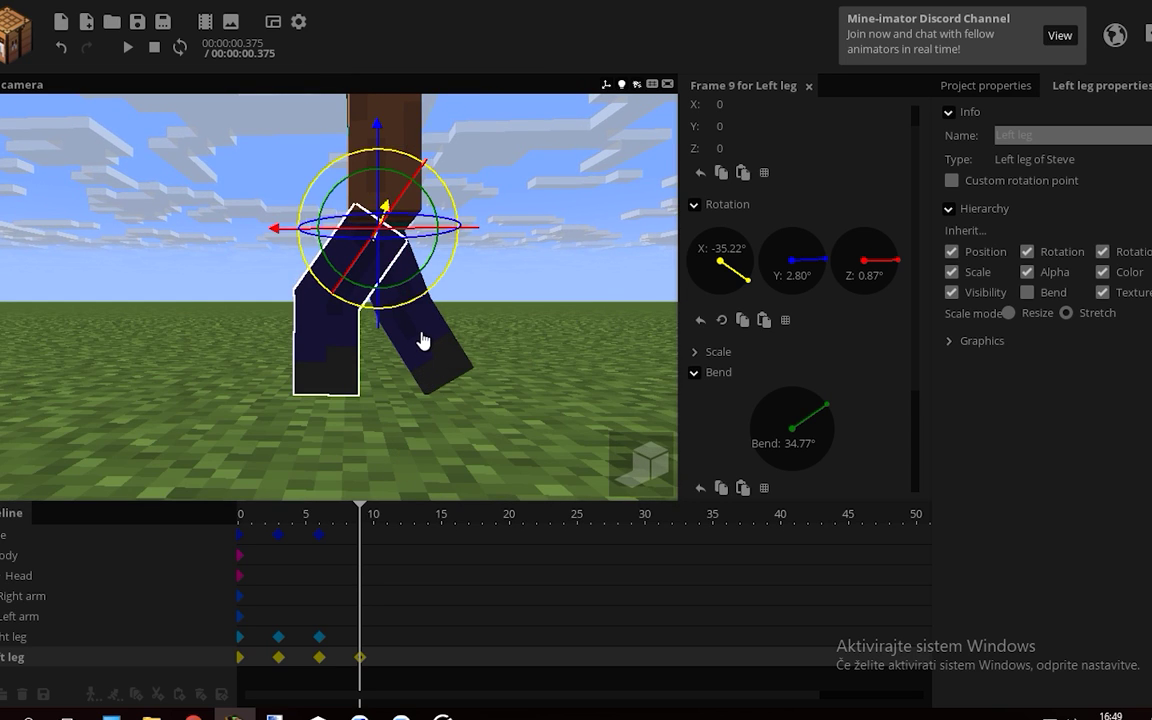
pyautogui.moveTo(349, 400); pyautogui.dragTo(313, 321, button='middle')
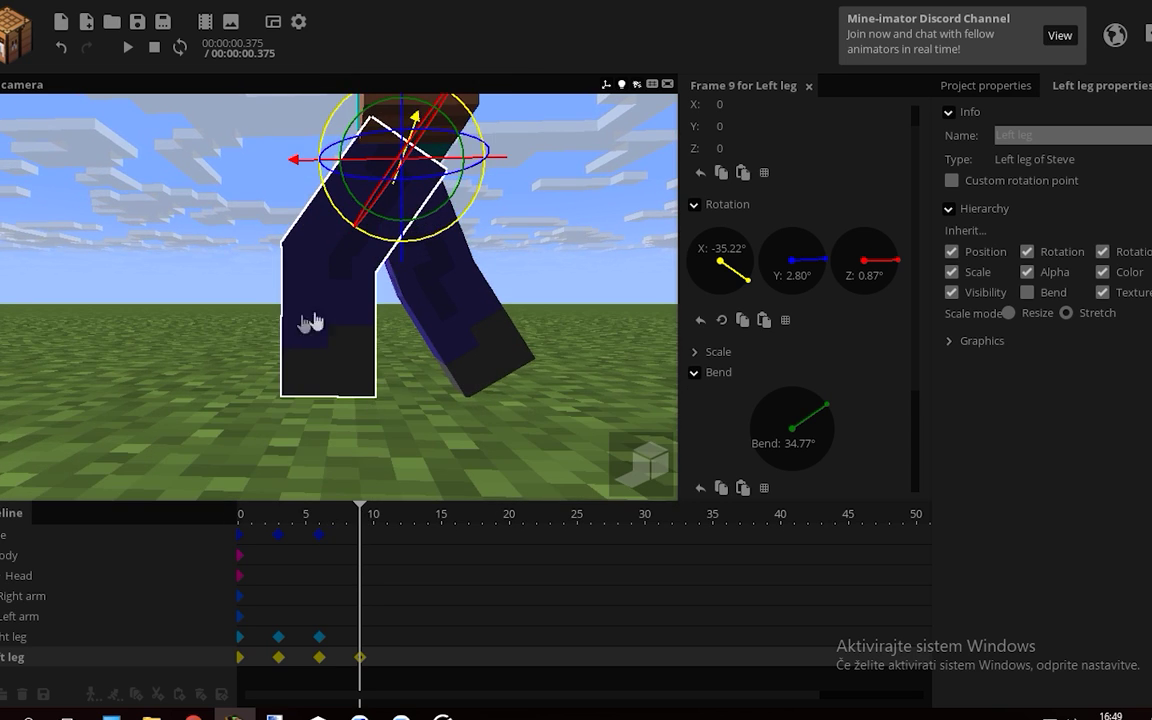
pyautogui.click(318, 538)
pyautogui.click(359, 540)
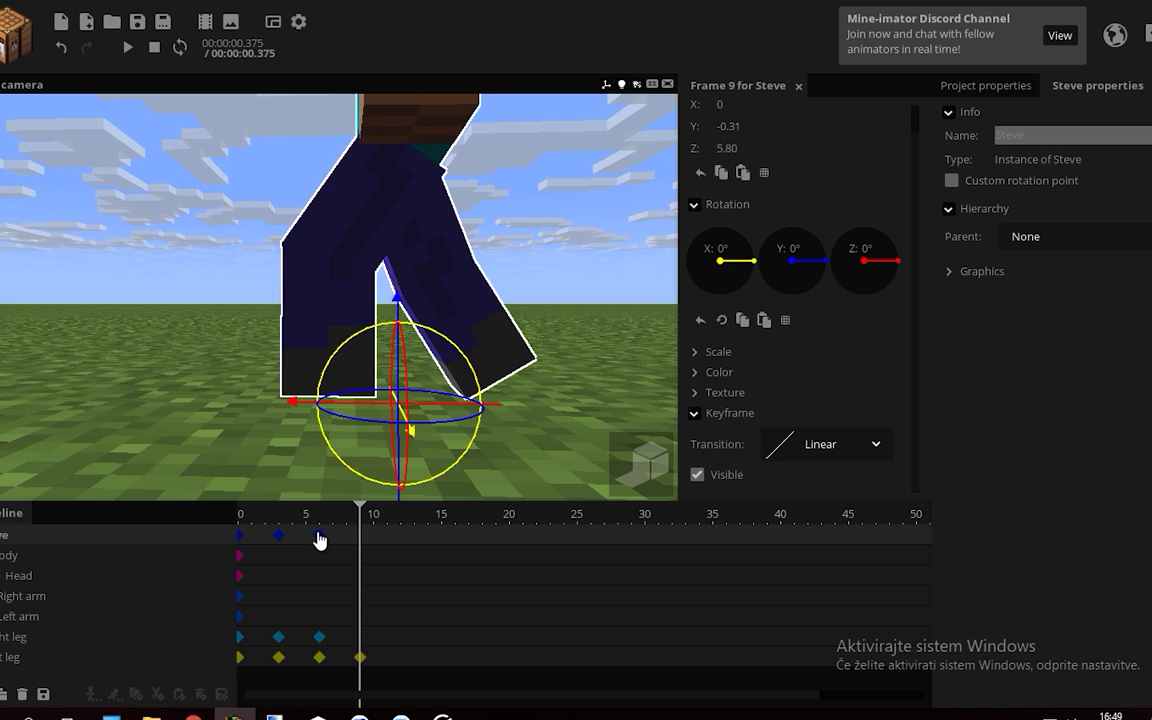
pyautogui.moveTo(396, 298); pyautogui.dragTo(394, 327)
# Move Steve forward at frame 9 to about Z 6.93, matching his left heel to its frame 6 position
pyautogui.moveTo(394, 329); pyautogui.dragTo(392, 362, button='right')
pyautogui.press('w')
pyautogui.click(319, 538)
pyautogui.moveTo(316, 467); pyautogui.dragTo(261, 345, button='right')
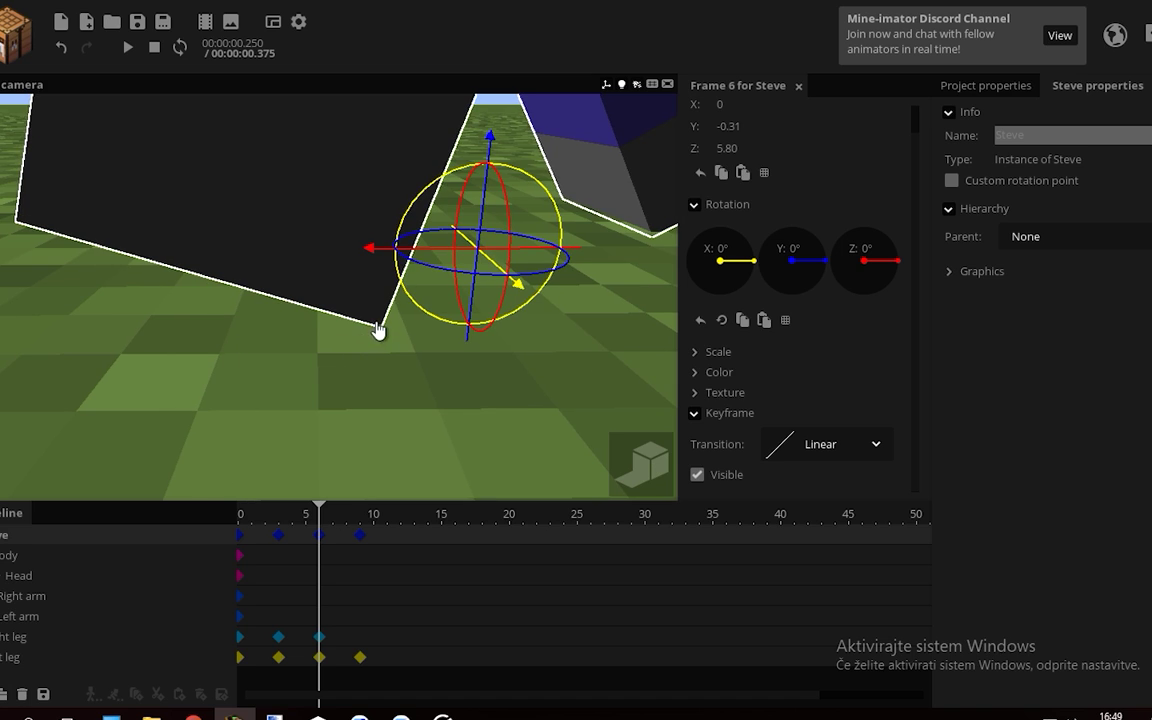
pyautogui.moveTo(375, 325); pyautogui.dragTo(375, 425, button='right')
pyautogui.click(358, 538)
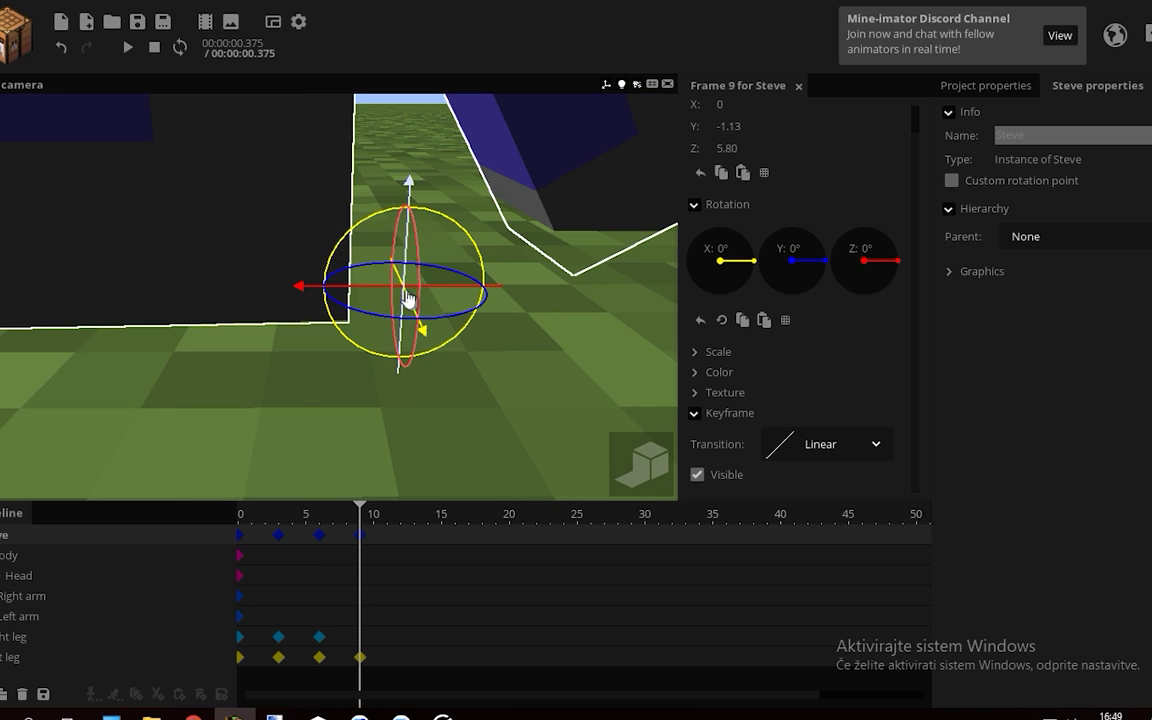
pyautogui.moveTo(372, 290); pyautogui.dragTo(314, 290)
pyautogui.click(319, 537)
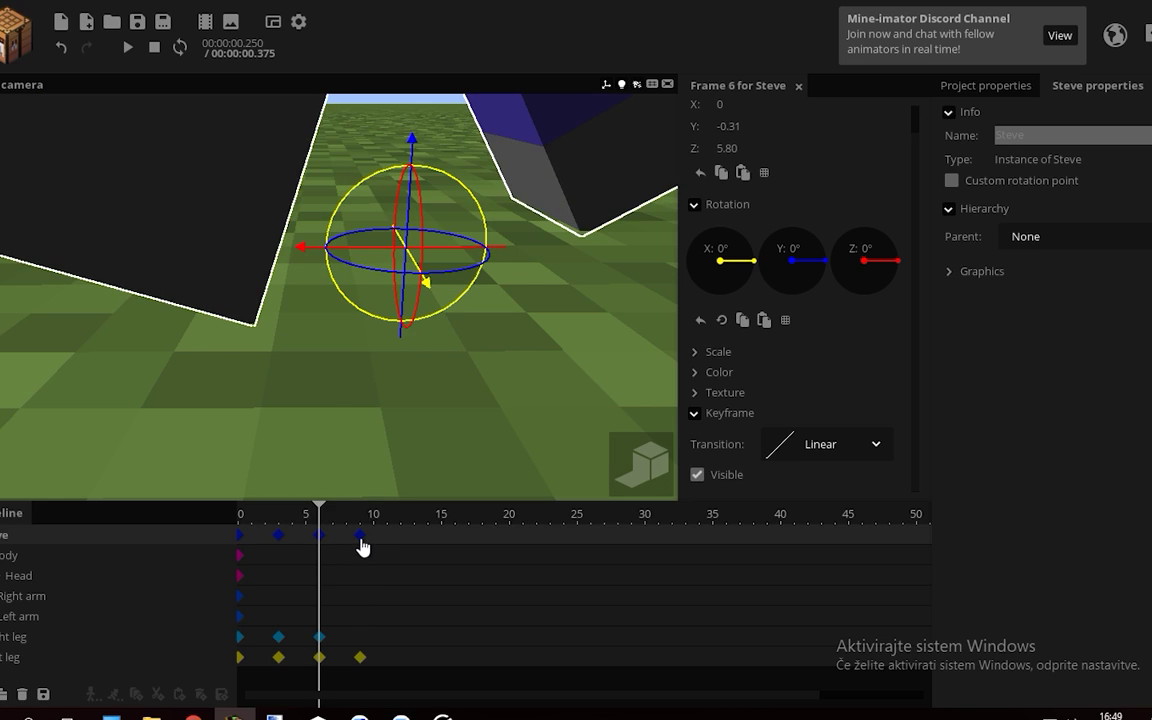
pyautogui.click(360, 537)
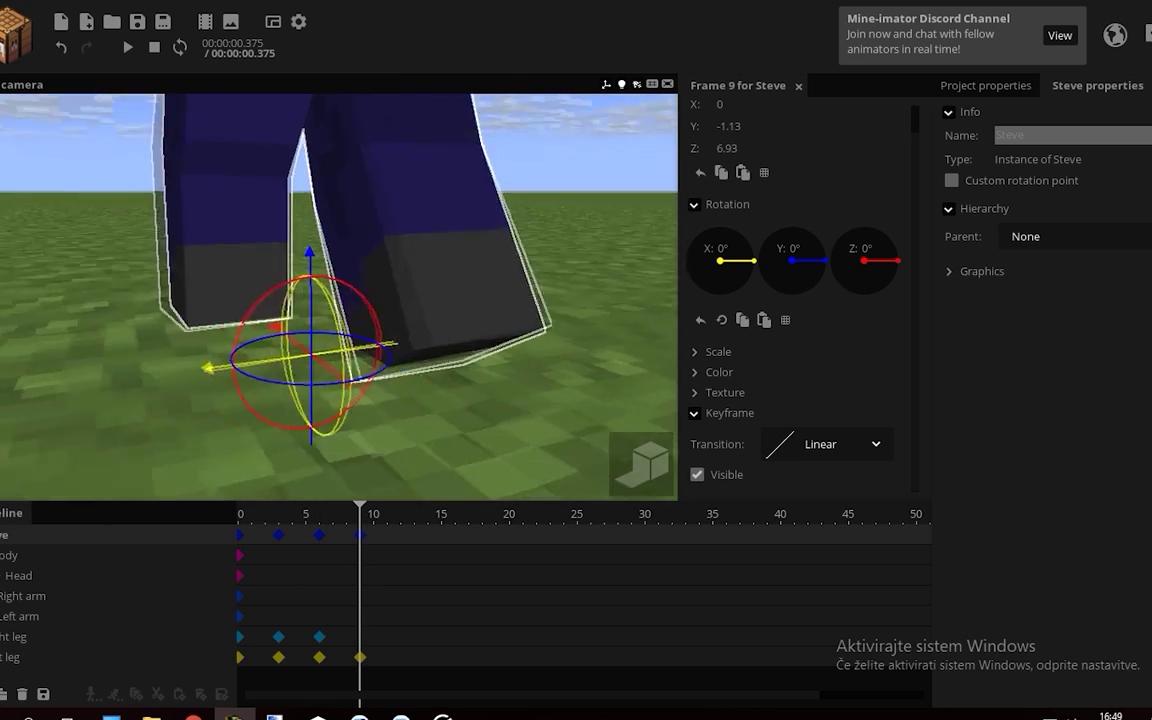
# At frame 9, pose the trailing right leg with about 16.69° X rotation and 34.17° bend
pyautogui.moveTo(560, 265); pyautogui.dragTo(547, 297)
pyautogui.moveTo(294, 343); pyautogui.dragTo(305, 347)
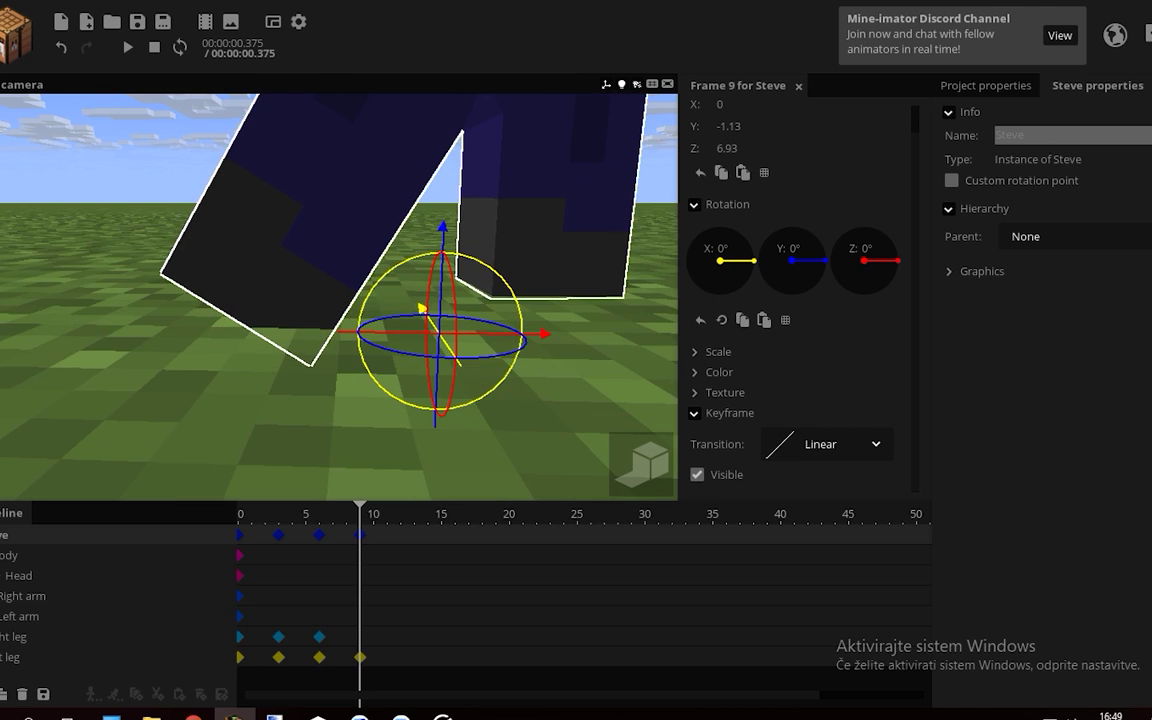
pyautogui.click(319, 636)
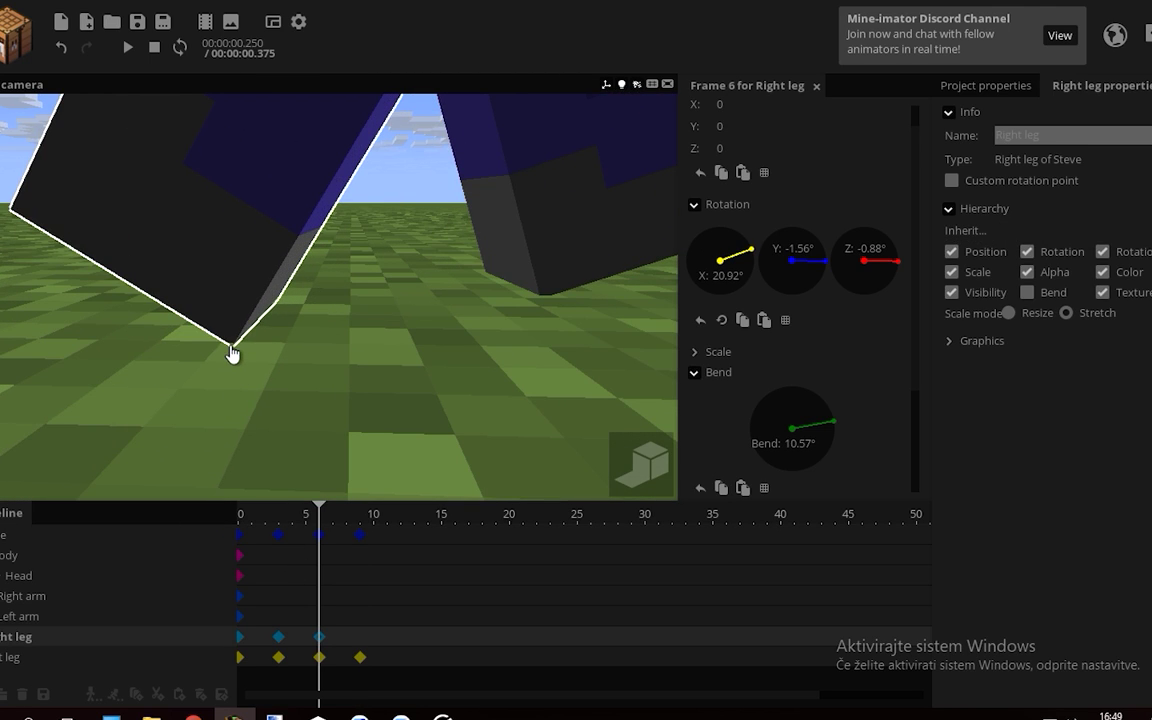
pyautogui.click(361, 634)
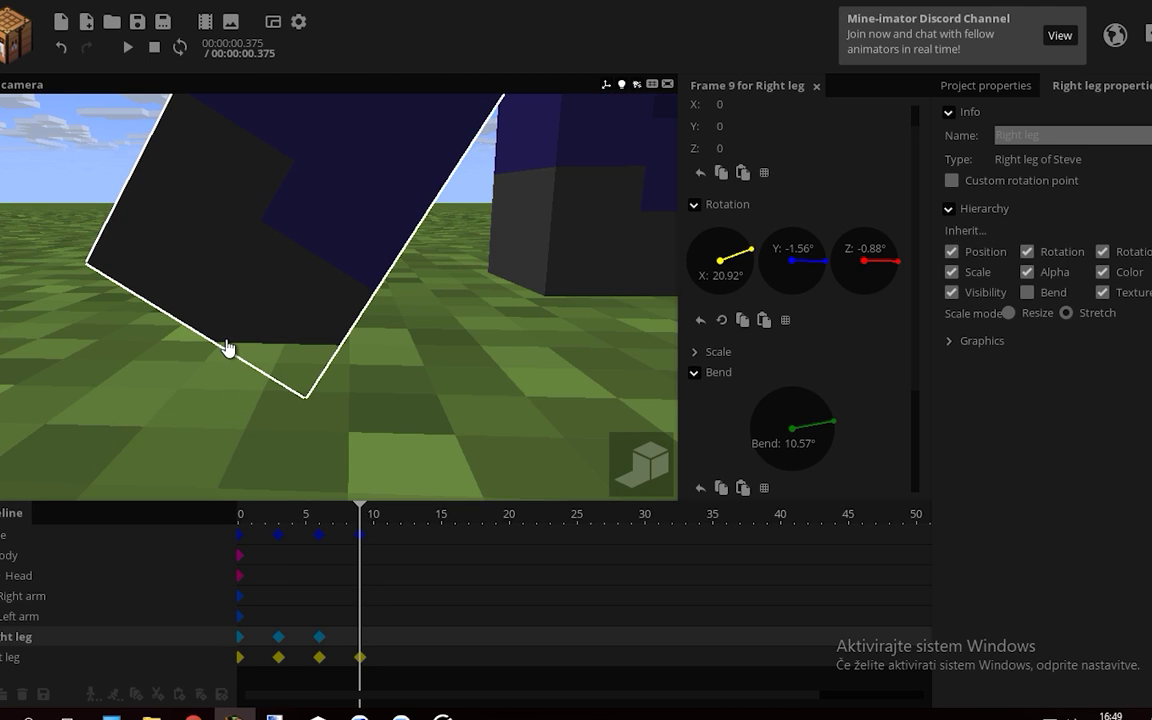
pyautogui.scroll(-4, 215, 325)
pyautogui.moveTo(395, 219)
pyautogui.mouseDown()
pyautogui.moveTo(429, 243)
pyautogui.moveTo(411, 231)
pyautogui.mouseUp()
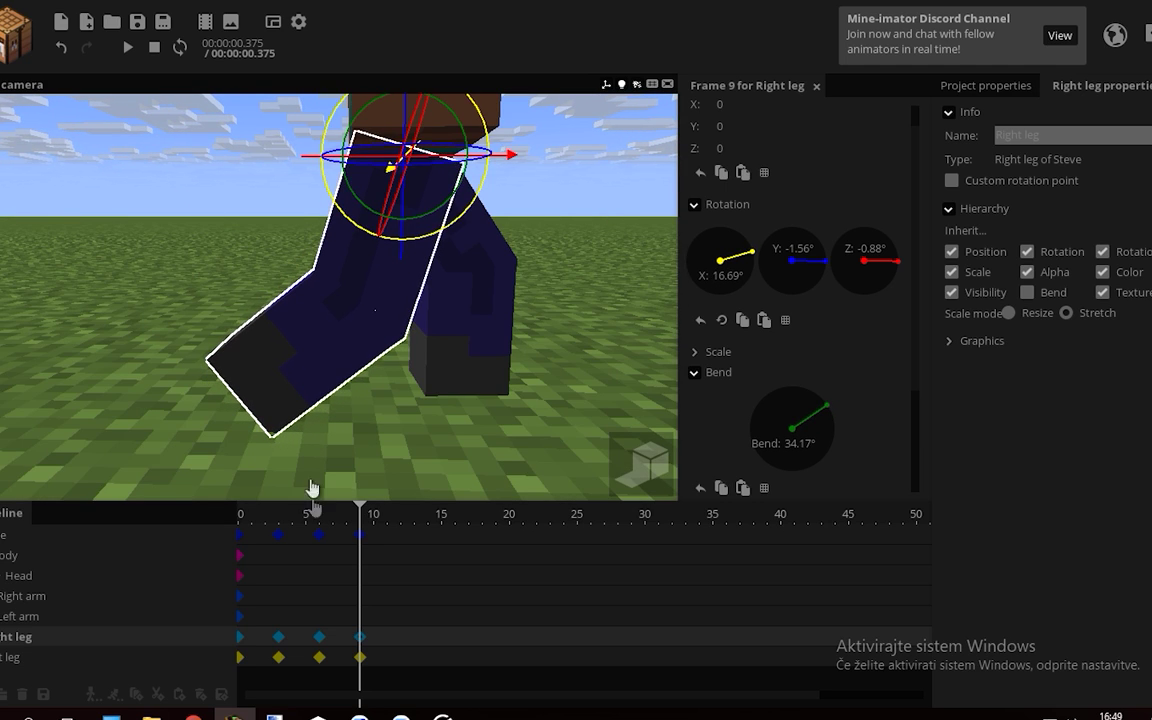
# Compare the right leg at frames 6 and 9, and play the animation from frame 0 to check the walk
pyautogui.click(319, 643)
pyautogui.click(361, 645)
pyautogui.click(319, 638)
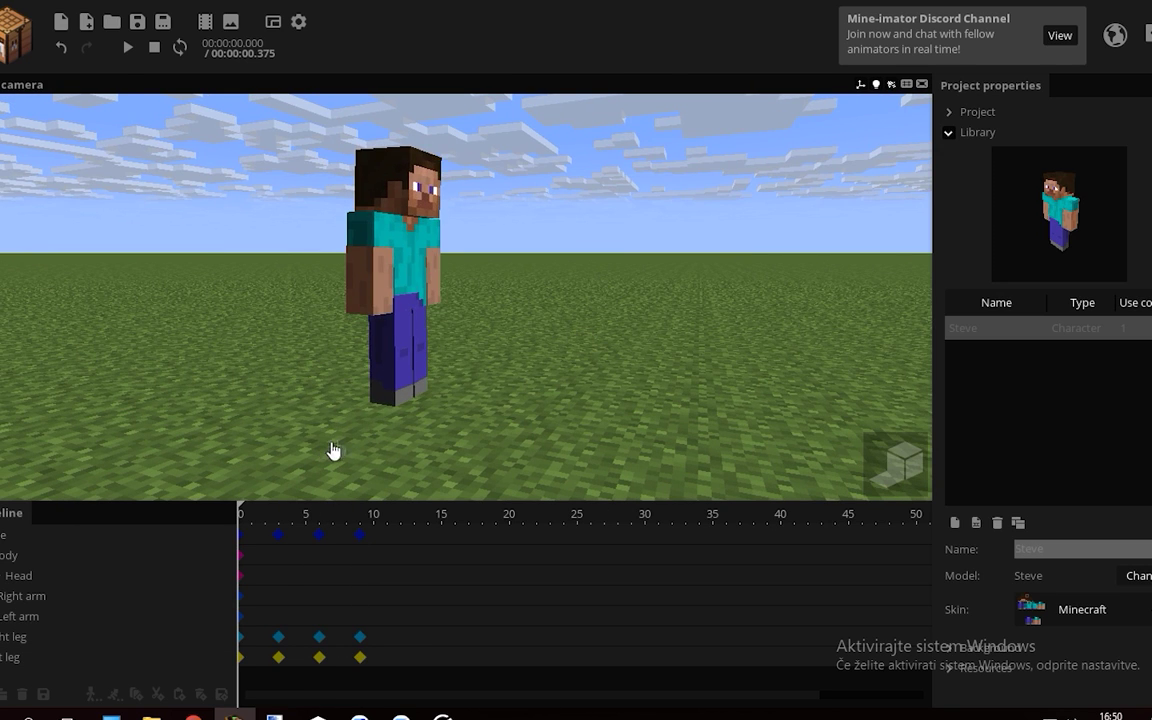
pyautogui.press('space')
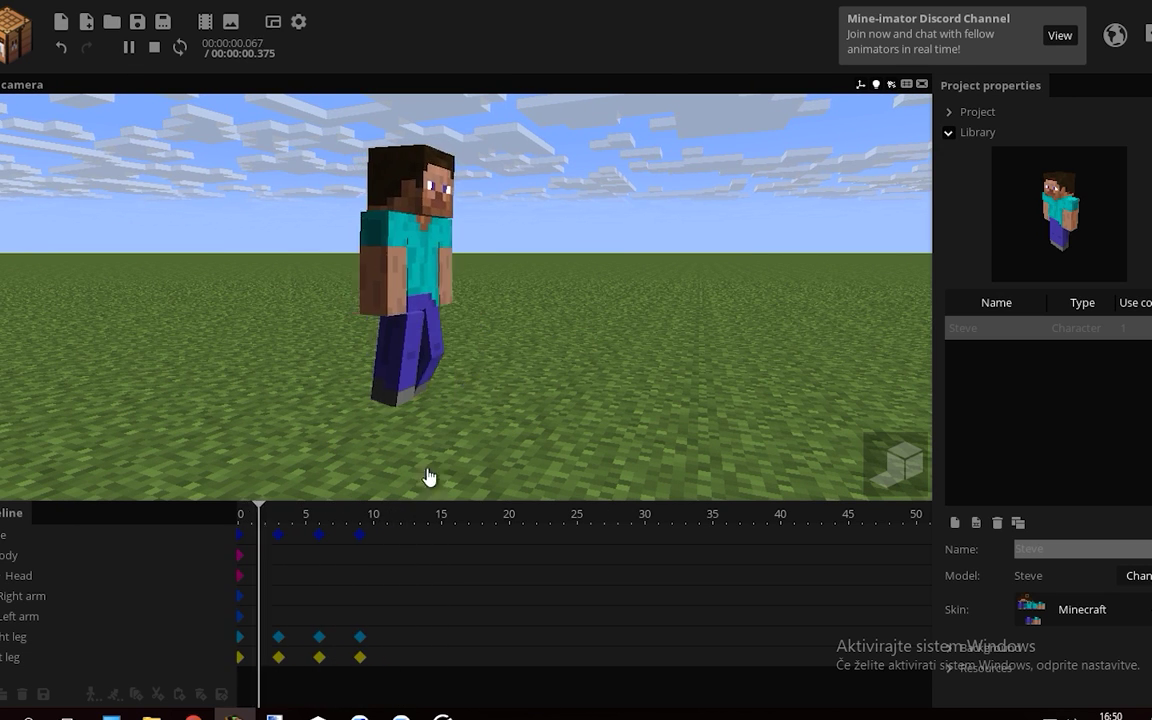
pyautogui.click(360, 636)
# At frame 12, straighten the left leg by resetting its X rotation and bend to 0°
pyautogui.moveTo(420, 390); pyautogui.dragTo(410, 345, button='right')
pyautogui.rightClick(402, 655)
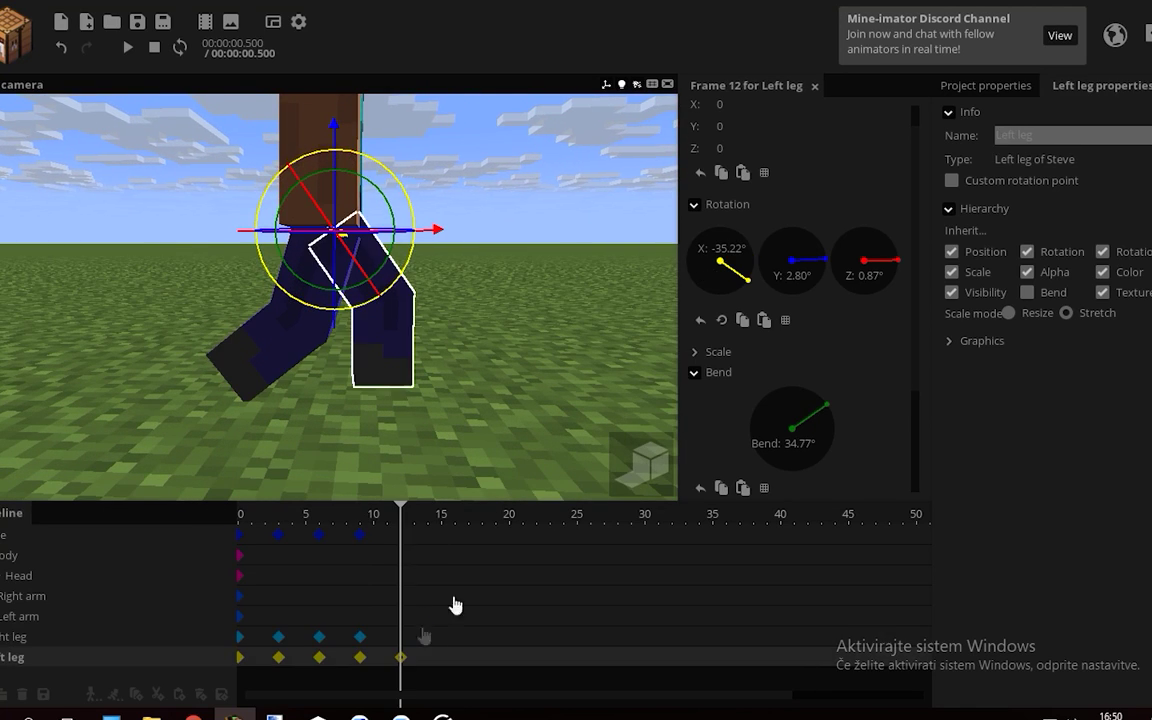
pyautogui.rightClick(768, 402)
pyautogui.rightClick(710, 274)
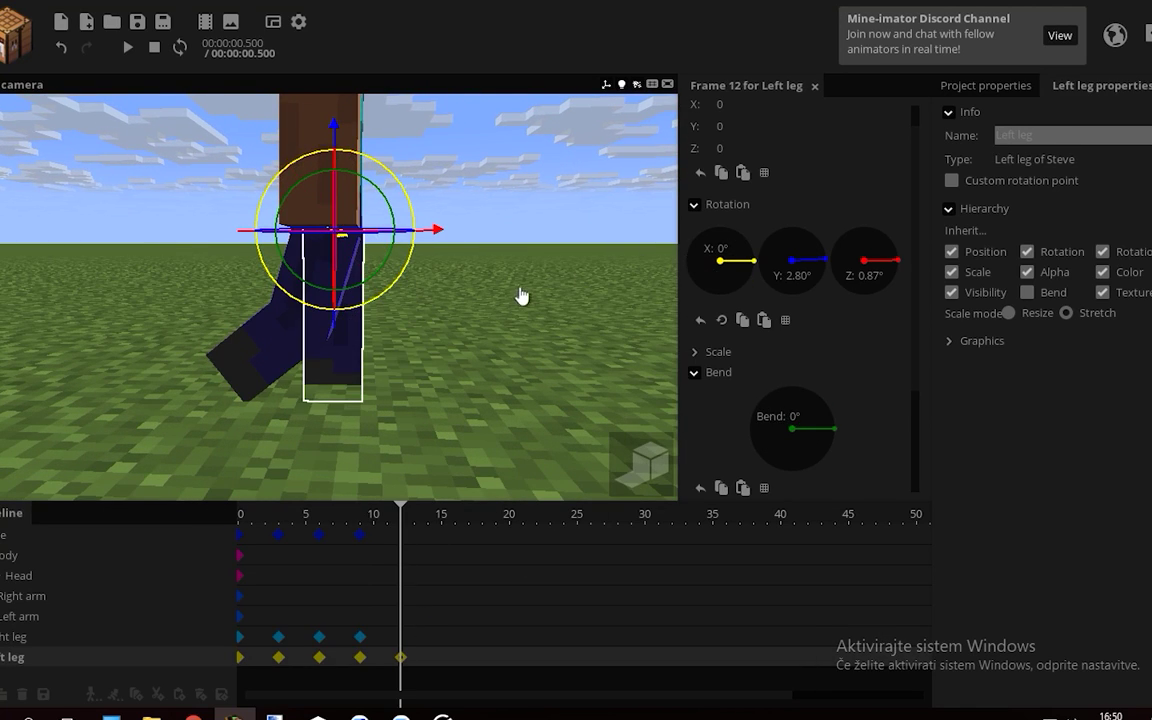
# At frame 12, move Steve to about Y -0.03 and Z 10.32, matching his left foot to its frame 9 position
pyautogui.click(399, 541)
pyautogui.moveTo(330, 324); pyautogui.dragTo(269, 316)
pyautogui.click(362, 538)
pyautogui.click(399, 537)
pyautogui.click(357, 548)
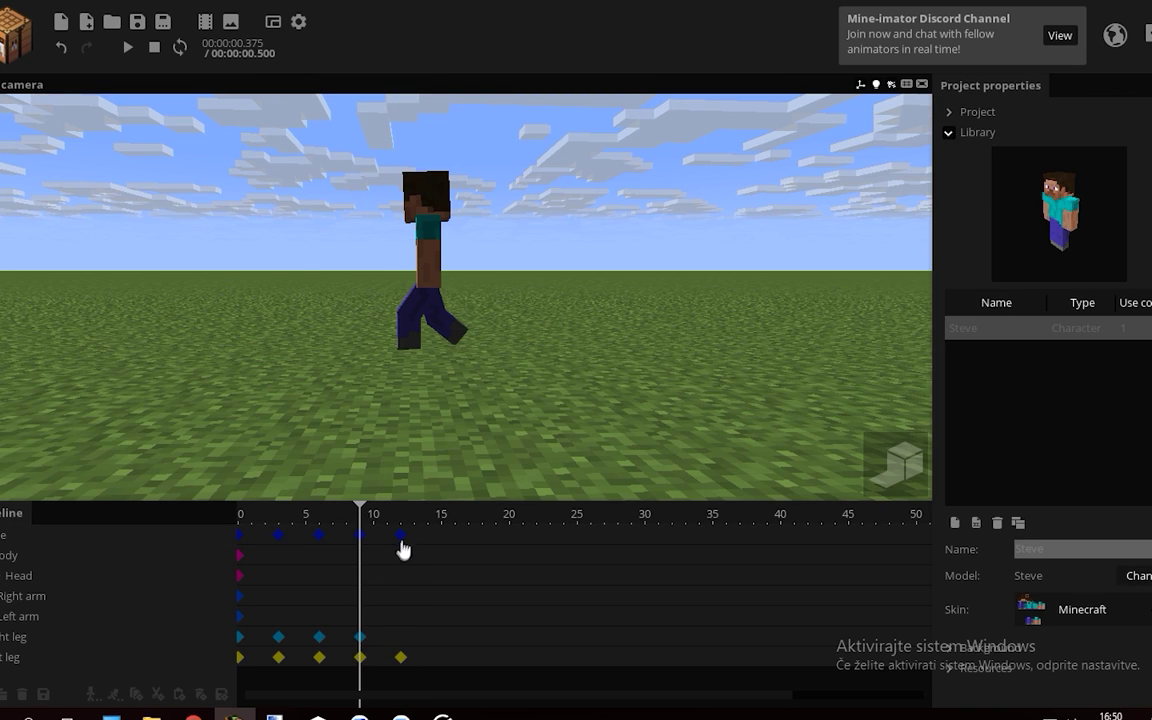
pyautogui.click(397, 538)
pyautogui.click(362, 537)
pyautogui.click(398, 538)
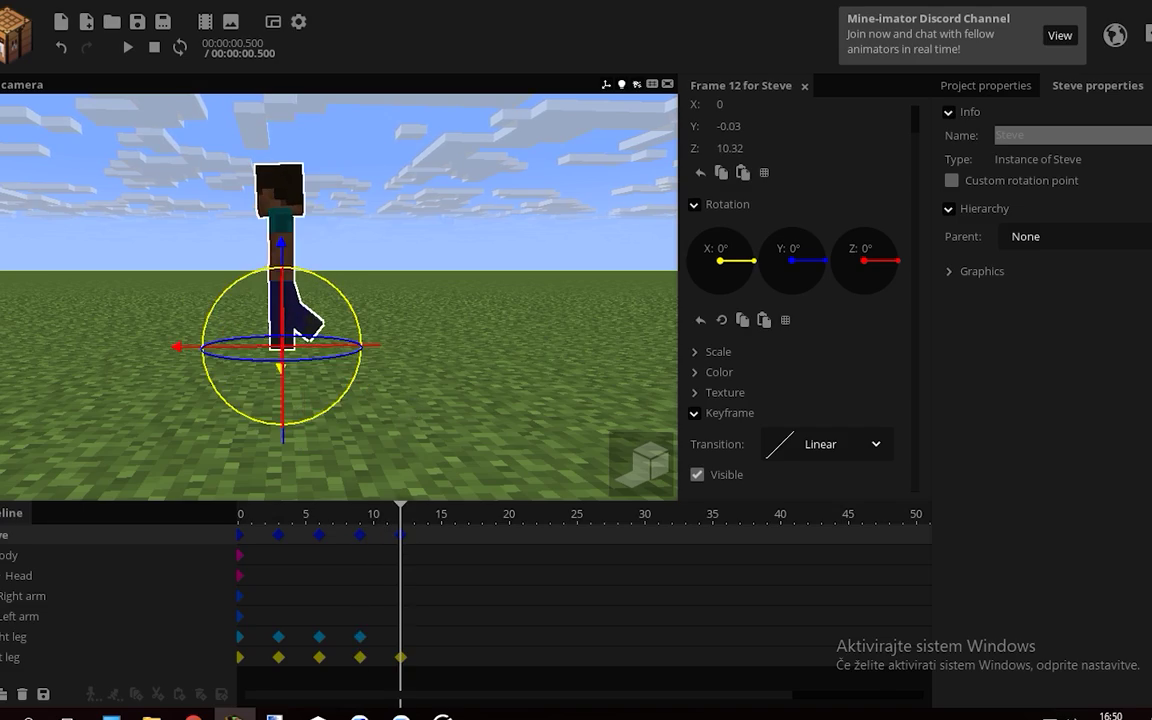
# At frame 12, pose the right leg with about -1.44° X rotation and 85.17° bend so the foot lifts behind
pyautogui.press('w')
pyautogui.moveTo(293, 335)
pyautogui.mouseDown(button='right')
pyautogui.moveTo(284, 352)
pyautogui.moveTo(340, 350)
pyautogui.moveTo(250, 350)
pyautogui.moveTo(310, 352)
pyautogui.moveTo(300, 356)
pyautogui.mouseUp(button='right')
pyautogui.press('w')
pyautogui.click(404, 644)
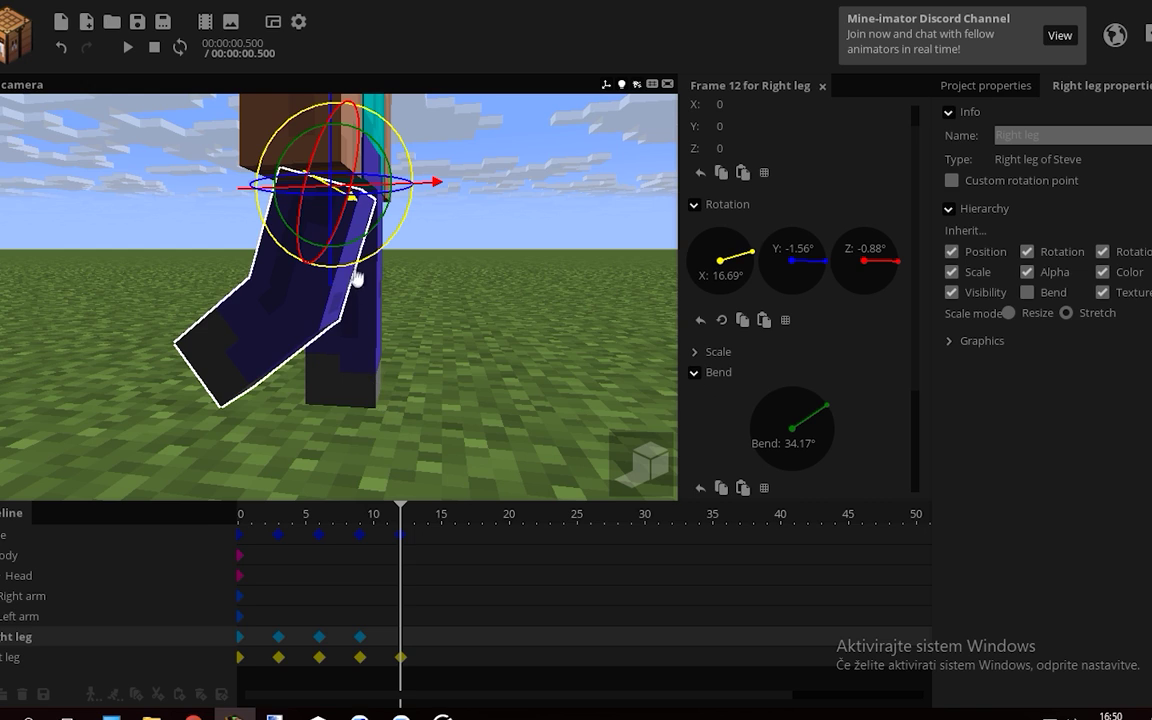
pyautogui.moveTo(356, 271); pyautogui.dragTo(394, 261)
pyautogui.moveTo(360, 242); pyautogui.dragTo(319, 287)
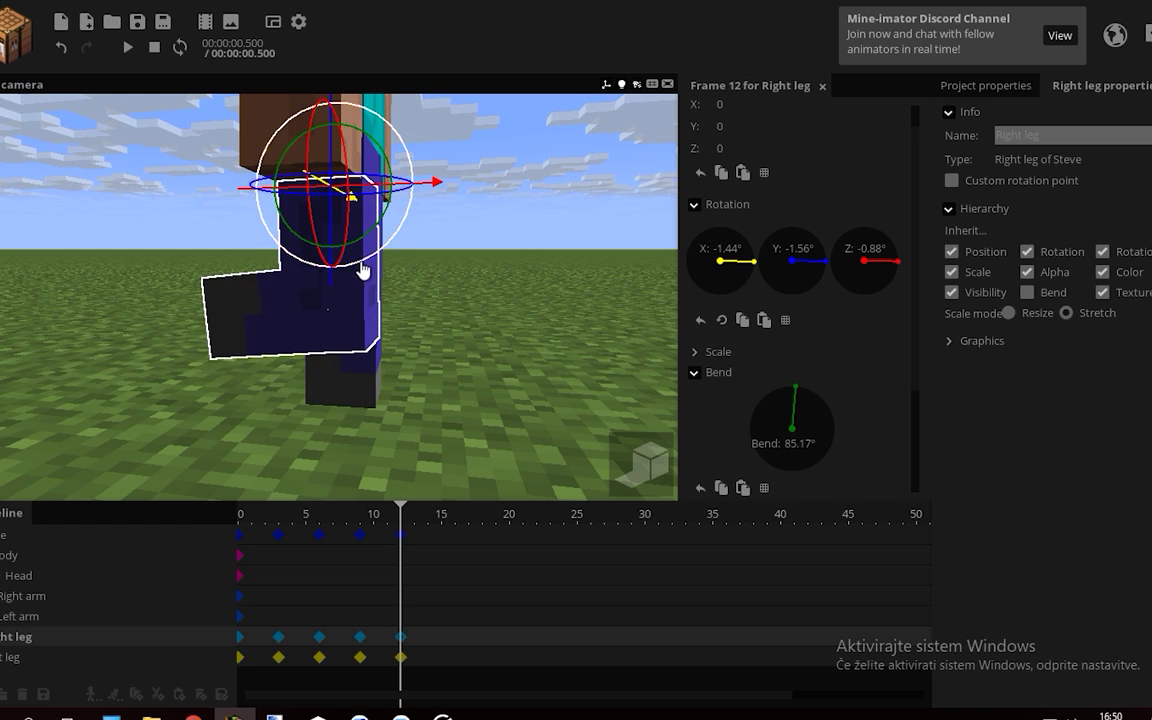
# Play the animation to check the walk up to frame 12 for foot sliding
pyautogui.click(489, 309)
pyautogui.scroll(-4, 489, 309)
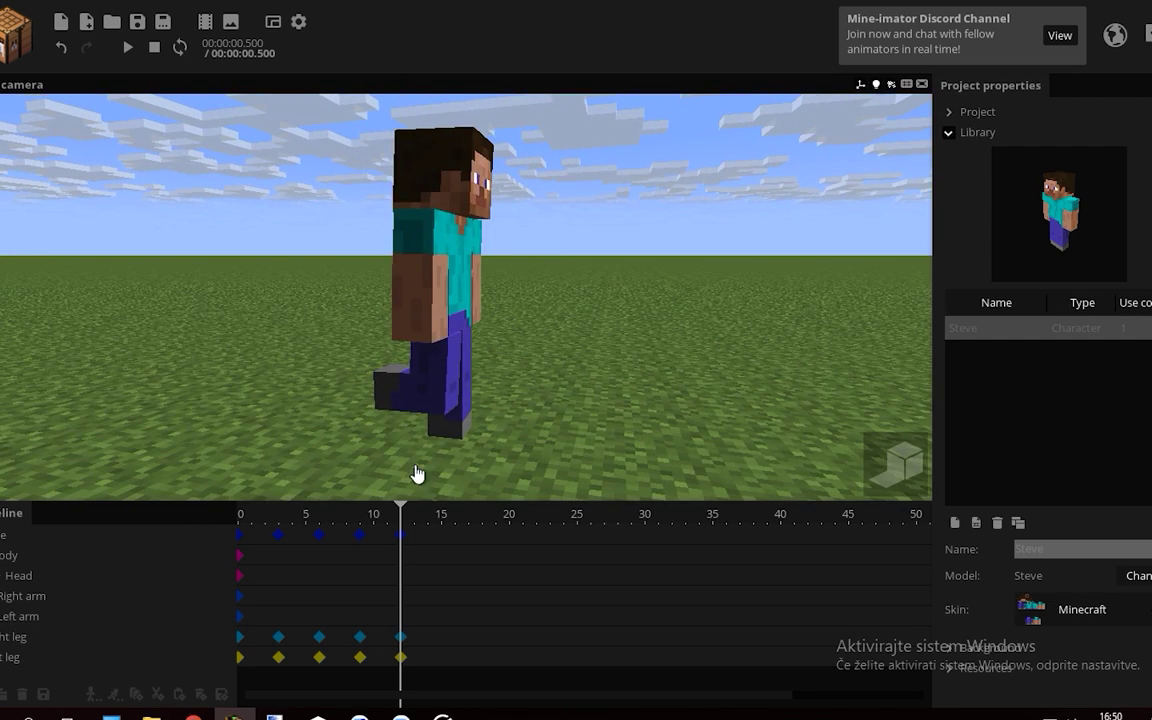
pyautogui.press('space')
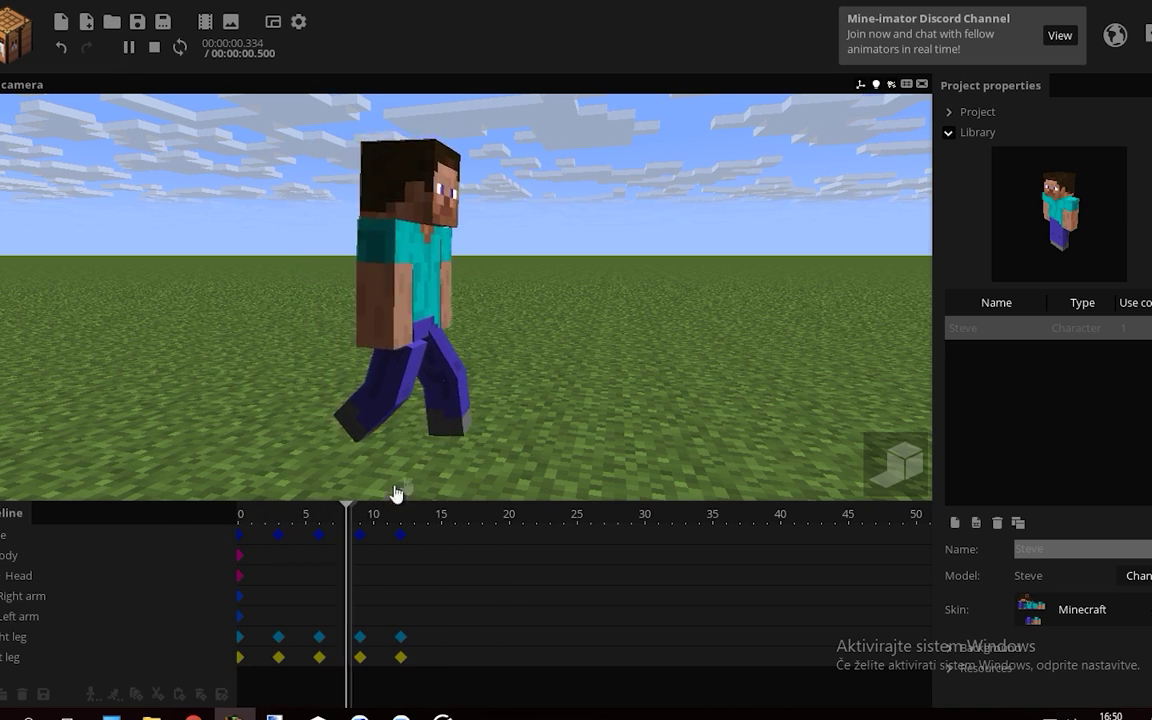
pyautogui.click(399, 535)
# At frame 15, swing the left leg backward with about 14.60° X rotation and 1.33° bend
pyautogui.scroll(3, 466, 458)
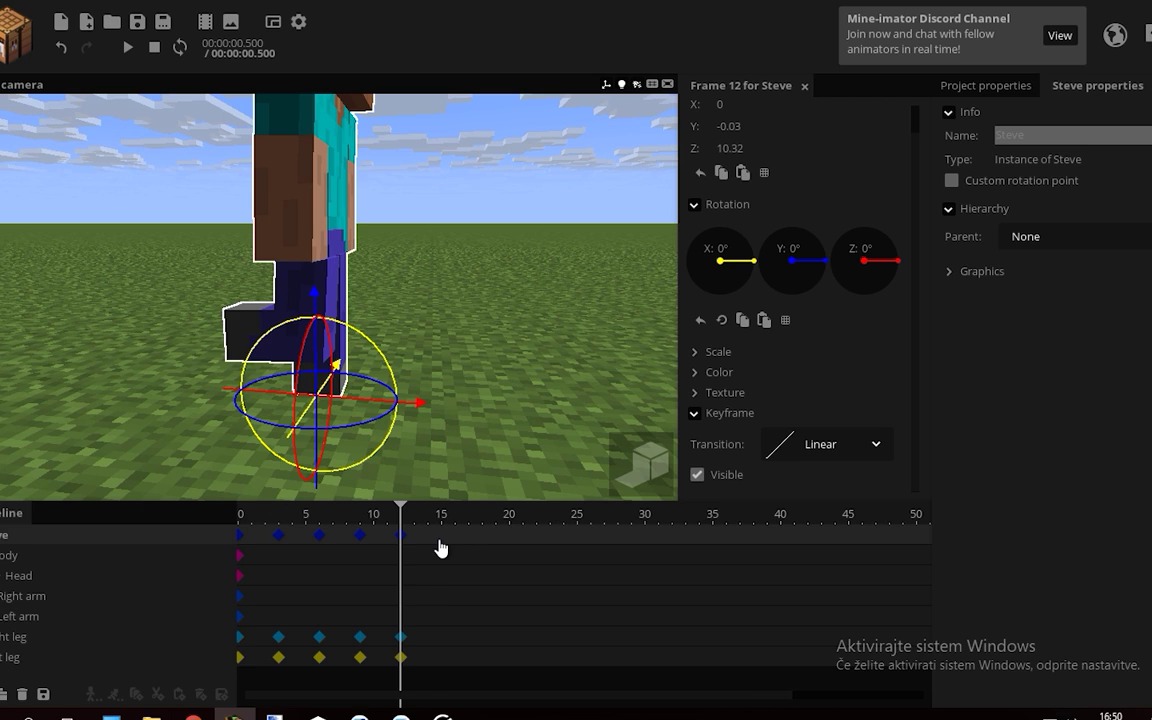
pyautogui.click(440, 638)
pyautogui.click(440, 660)
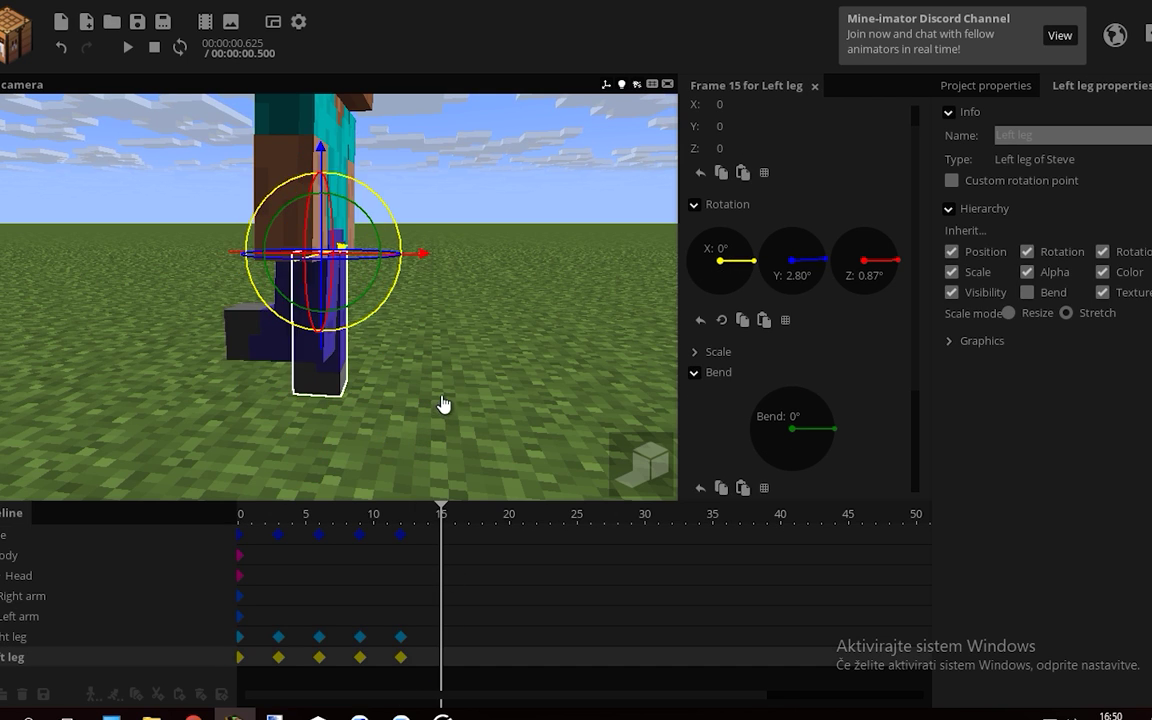
pyautogui.scroll(3, 440, 395)
pyautogui.moveTo(357, 293); pyautogui.dragTo(338, 288)
pyautogui.scroll(-2, 390, 316)
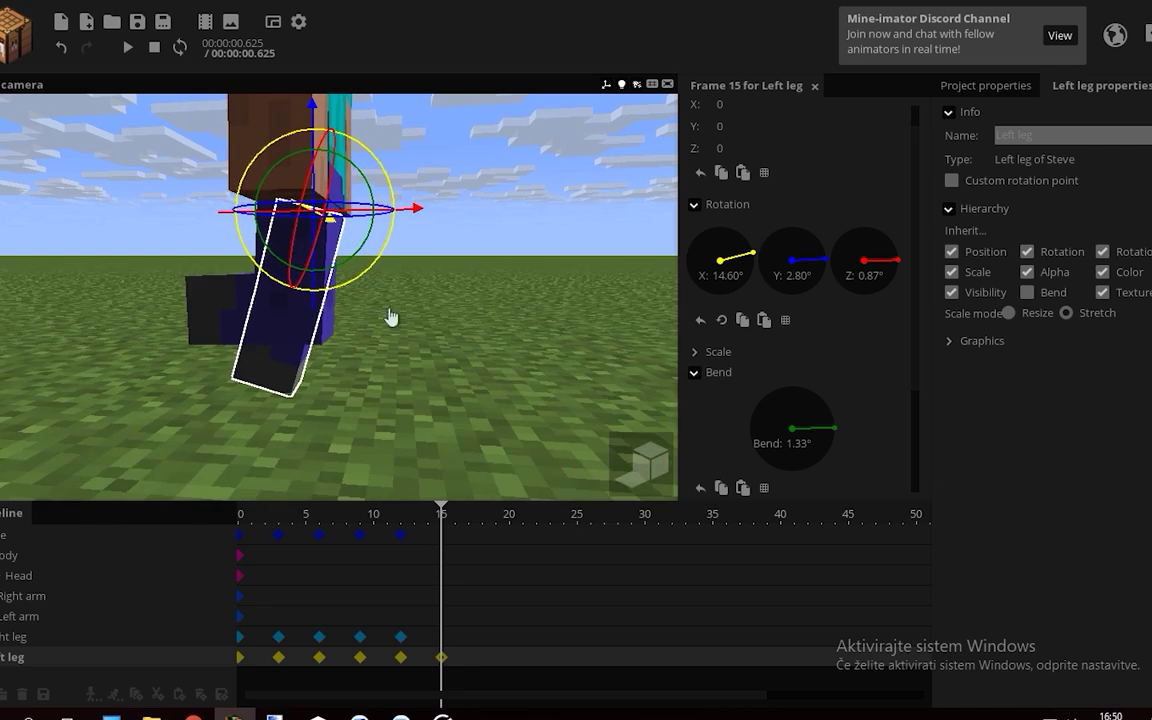
# At frame 15, bring the right leg forward with about -11.38° X rotation and 58.34° bend
pyautogui.click(428, 636)
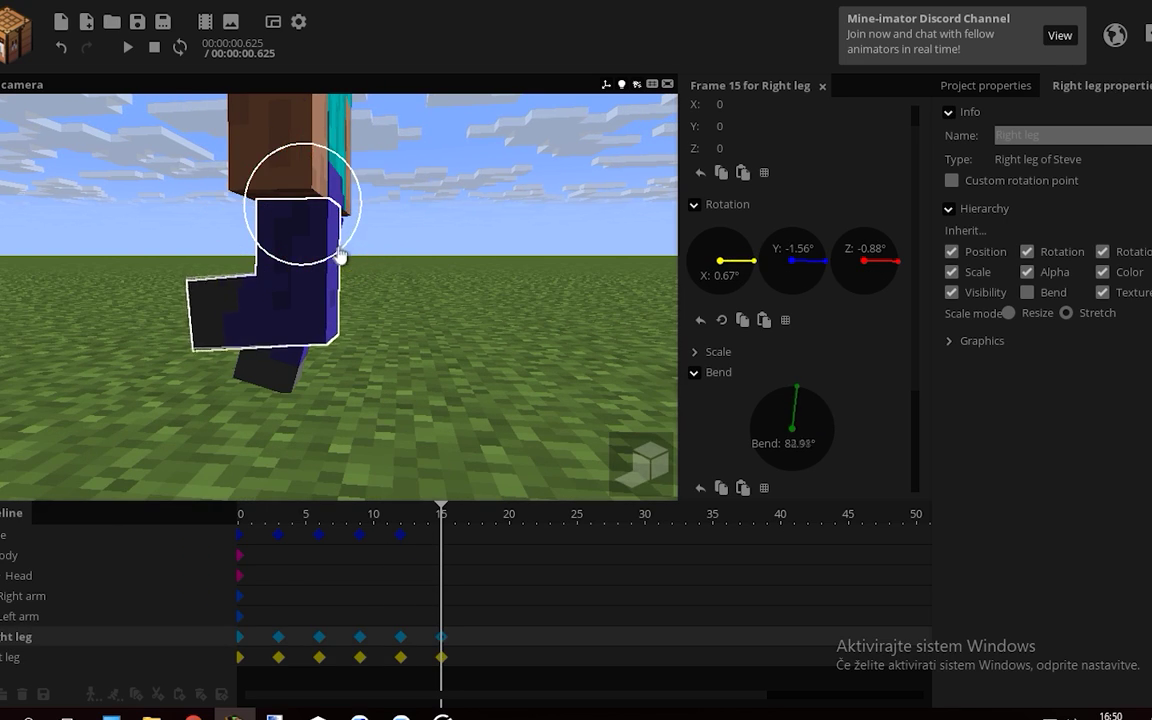
pyautogui.moveTo(340, 256); pyautogui.dragTo(355, 240)
pyautogui.moveTo(323, 270); pyautogui.dragTo(334, 267)
pyautogui.click(501, 306)
pyautogui.moveTo(501, 306)
pyautogui.mouseDown()
pyautogui.moveTo(300, 306)
pyautogui.moveTo(490, 290)
pyautogui.moveTo(310, 294)
pyautogui.moveTo(400, 304)
pyautogui.moveTo(425, 292)
pyautogui.moveTo(492, 294)
pyautogui.mouseUp()
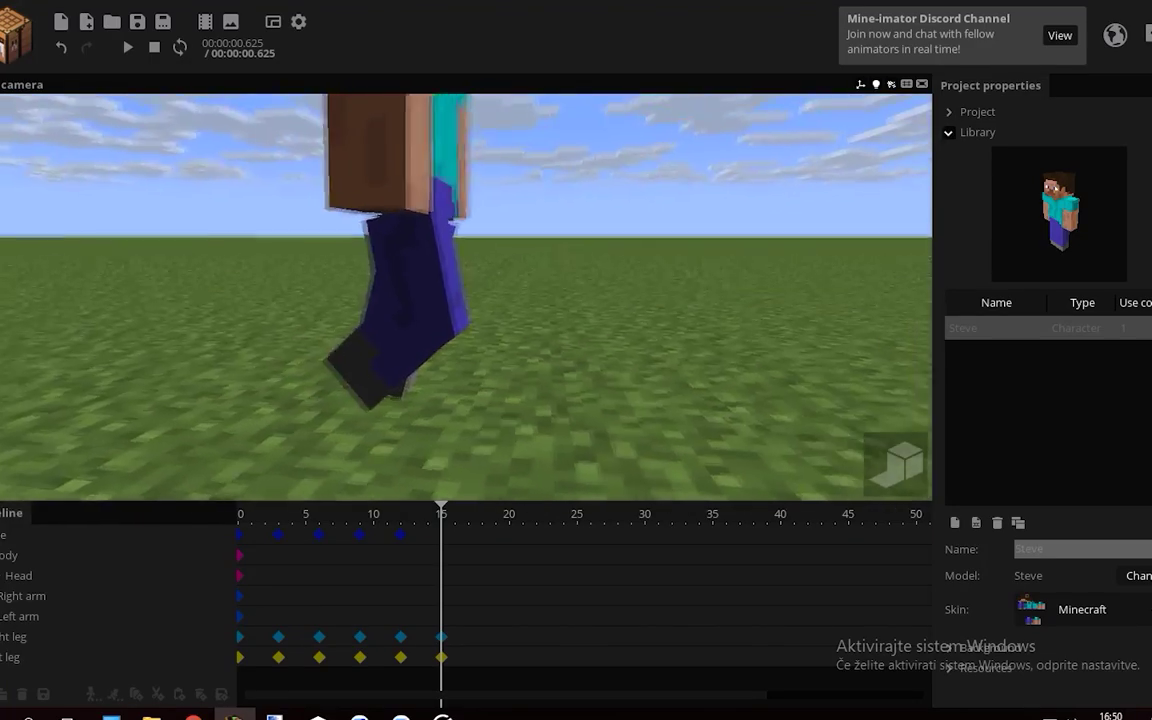
# Keyframe Steve's position at frame 15, matching the planted left foot to its frame 12 position
pyautogui.moveTo(420, 330); pyautogui.dragTo(350, 330, button='right')
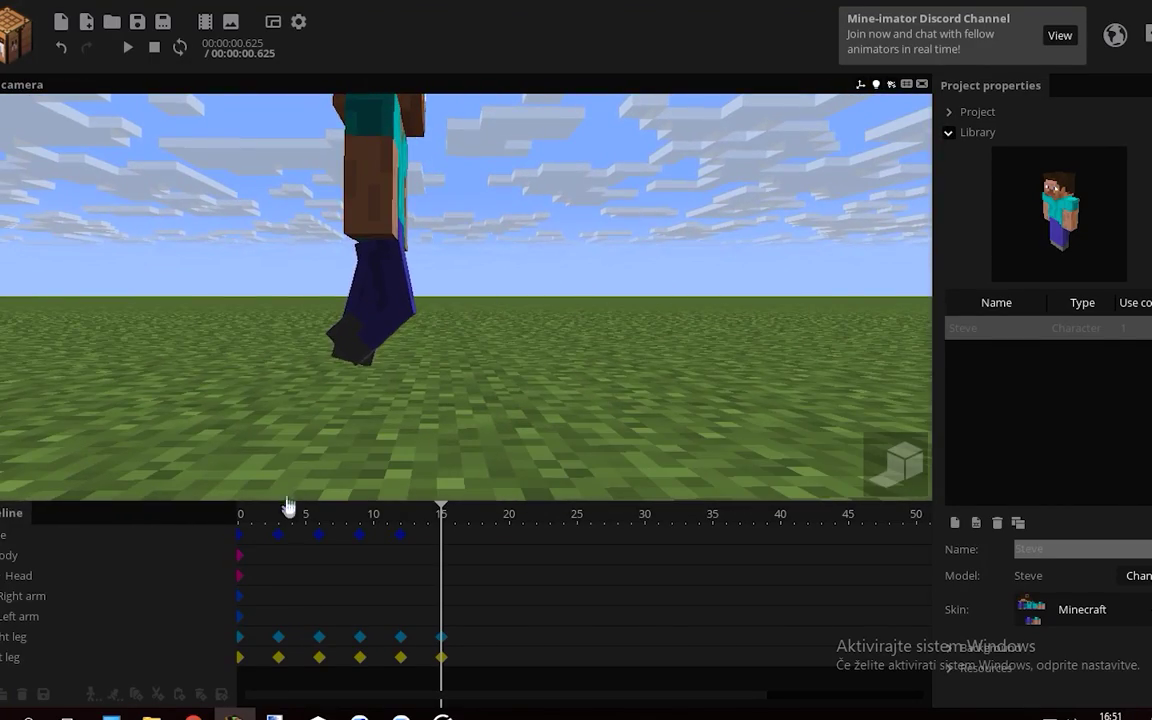
pyautogui.moveTo(455, 296); pyautogui.dragTo(389, 497)
pyautogui.click(400, 535)
pyautogui.click(444, 537)
# Keyframe both legs and Steve's position at frame 18, with the left leg at about 19.16° X rotation and 16.16° bend
pyautogui.click(481, 646)
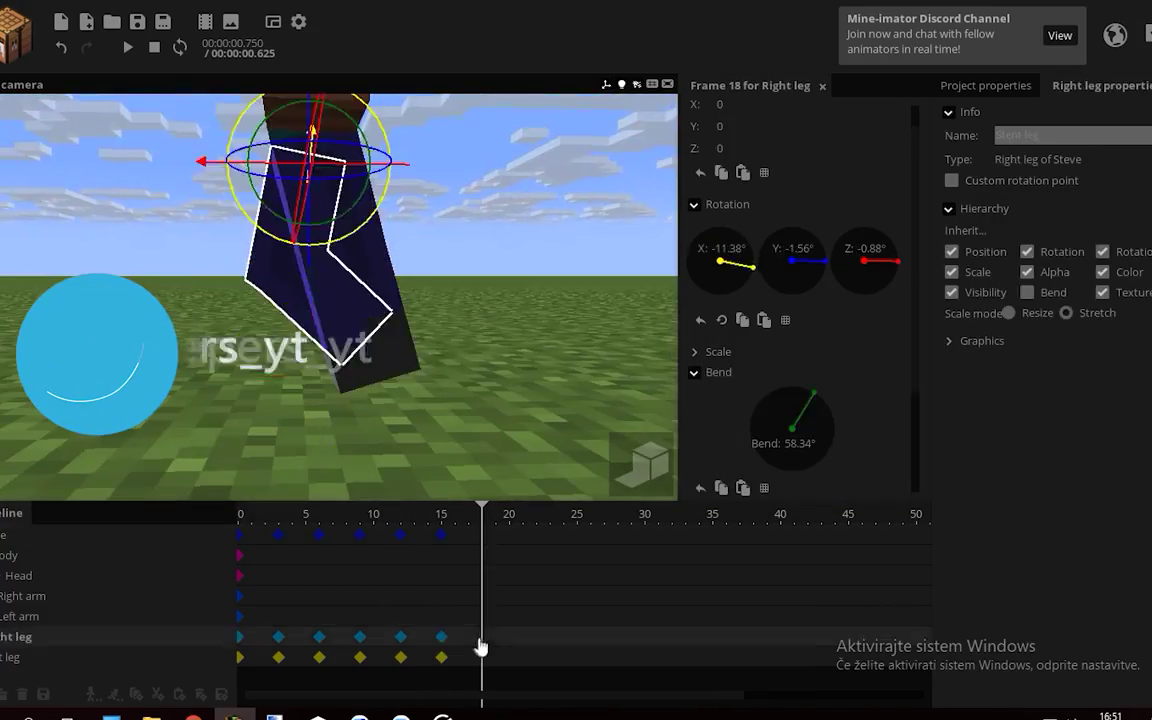
pyautogui.hotkey('ctrl', 'v')
pyautogui.click(481, 536)
pyautogui.moveTo(308, 300); pyautogui.dragTo(308, 270)
pyautogui.moveTo(440, 300); pyautogui.dragTo(340, 300)
# Keyframe Steve and both legs at frame 21, with the right leg forward, its lower leg vertical, and the left leg trailing
pyautogui.click(522, 637)
pyautogui.hotkey('ctrl', 'v')
pyautogui.click(522, 535)
pyautogui.click(522, 657)
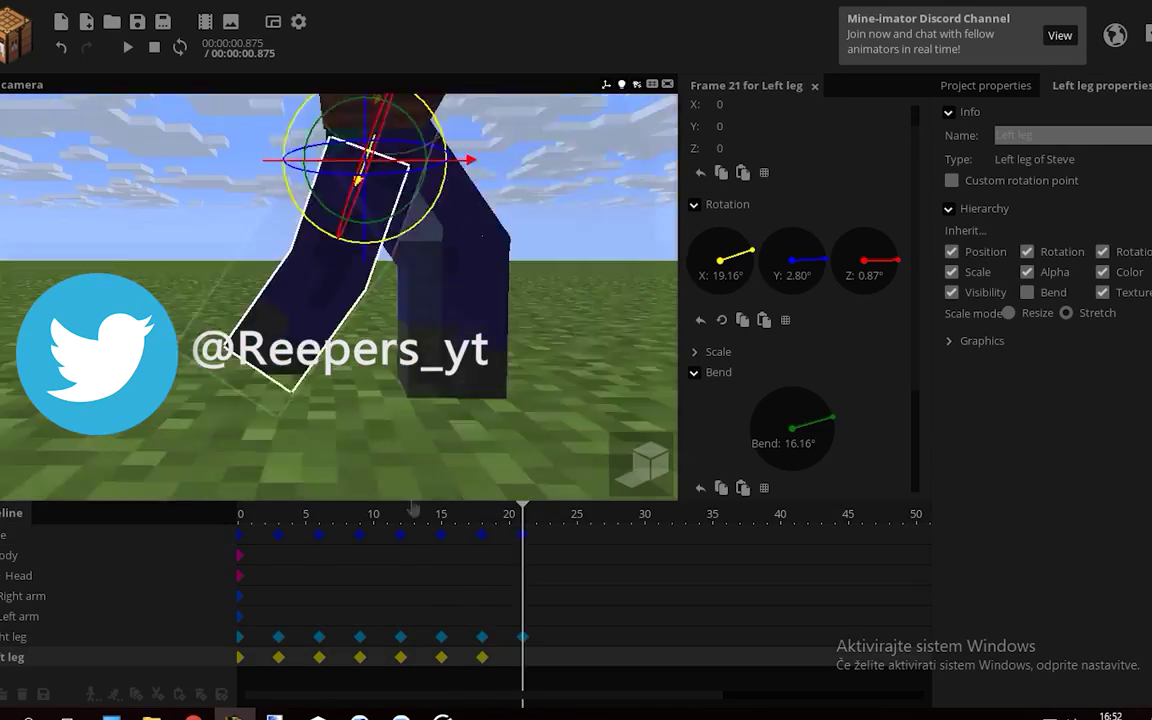
pyautogui.hotkey('ctrl', 'v')
# Keyframe frame 24 with the right leg straight, left leg at -1.64° X rotation and 82.81° bend, and Steve at Y -0.09, Z 21.08
pyautogui.click(563, 637)
pyautogui.hotkey('ctrl', 'v')
pyautogui.click(524, 535)
pyautogui.click(563, 657)
pyautogui.hotkey('ctrl', 'v')
pyautogui.scroll(-5, 414, 350)
pyautogui.click(414, 350)
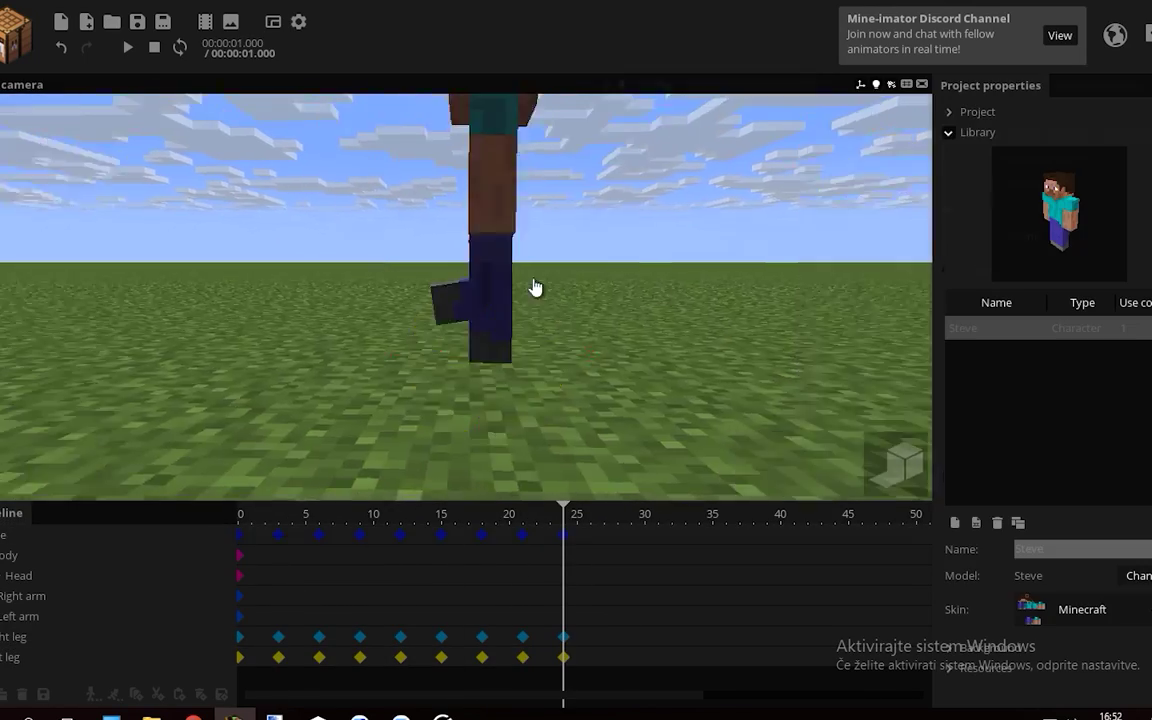
# Scrub through the walk from its early frames to frame 24 to review the finished cycle
pyautogui.moveTo(535, 288); pyautogui.dragTo(476, 457)
pyautogui.click(286, 625)
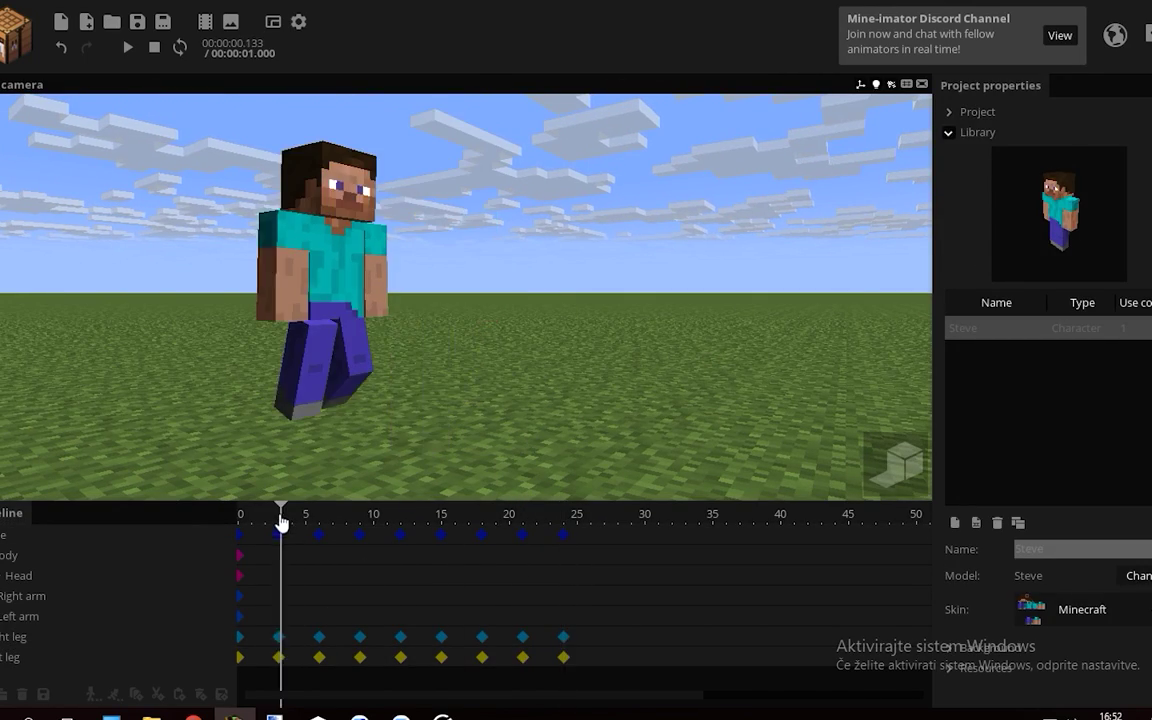
pyautogui.click(568, 541)
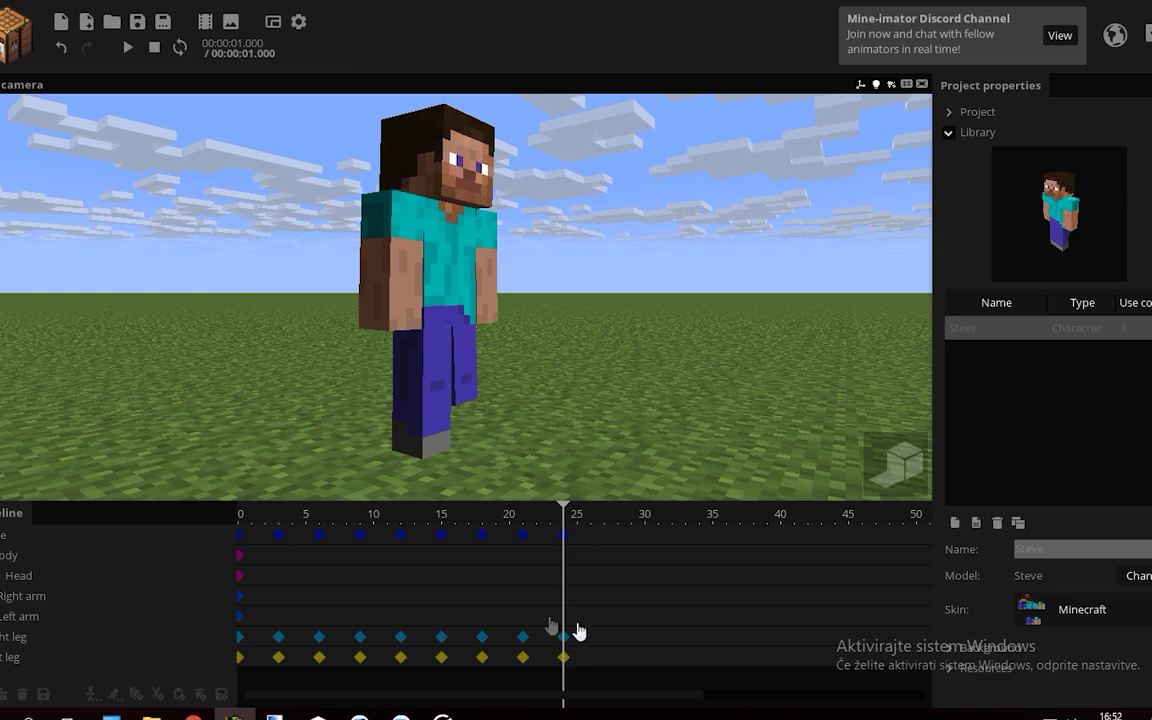
# Copy the keyframes of both legs from frames 3 to 24 and paste them starting at frame 27
pyautogui.moveTo(293, 657); pyautogui.dragTo(268, 658)
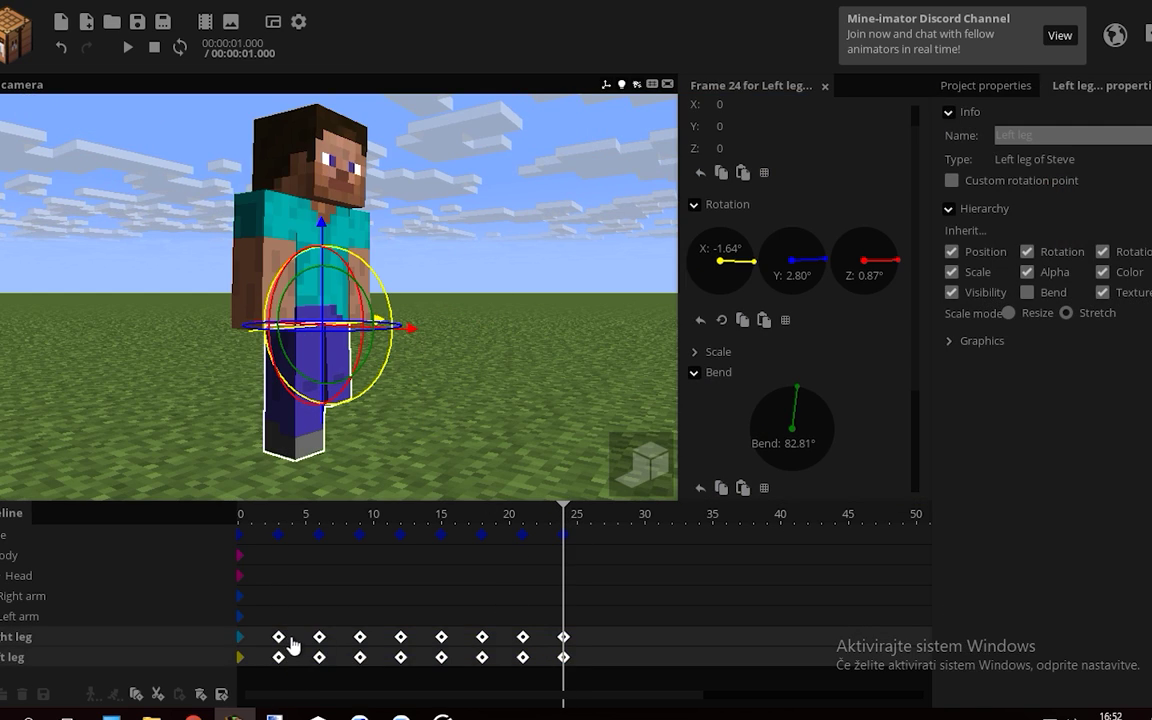
pyautogui.hotkey('ctrl', 'c')
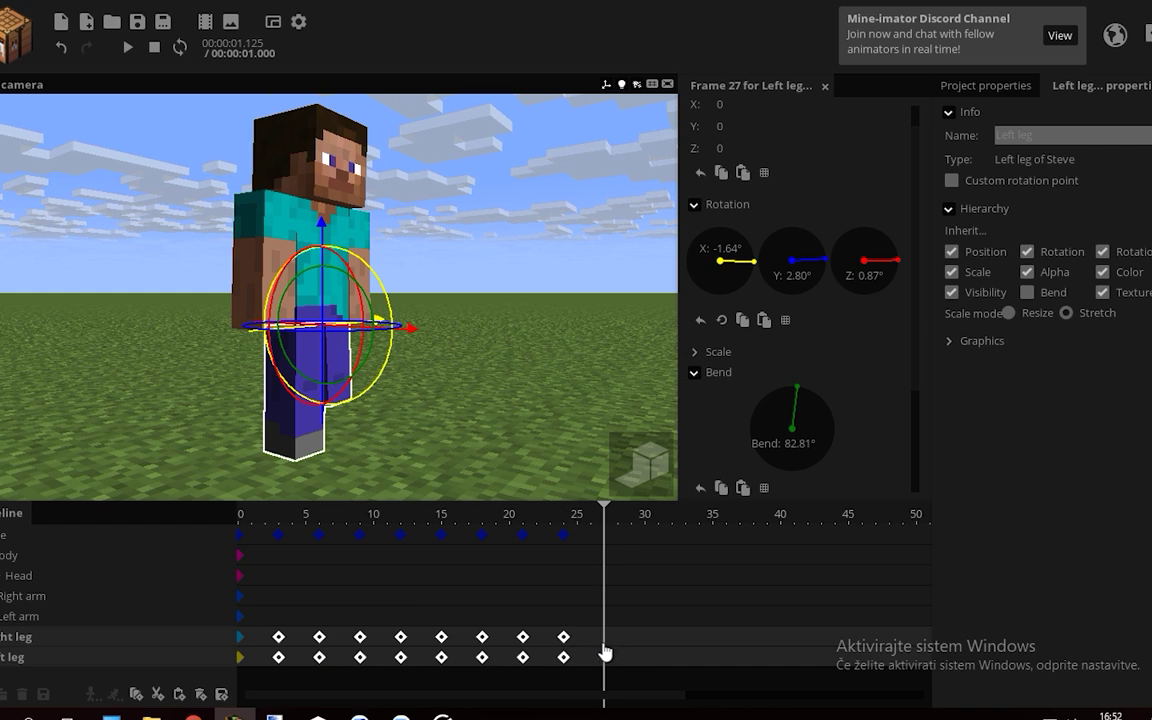
pyautogui.hotkey('ctrl', 'v')
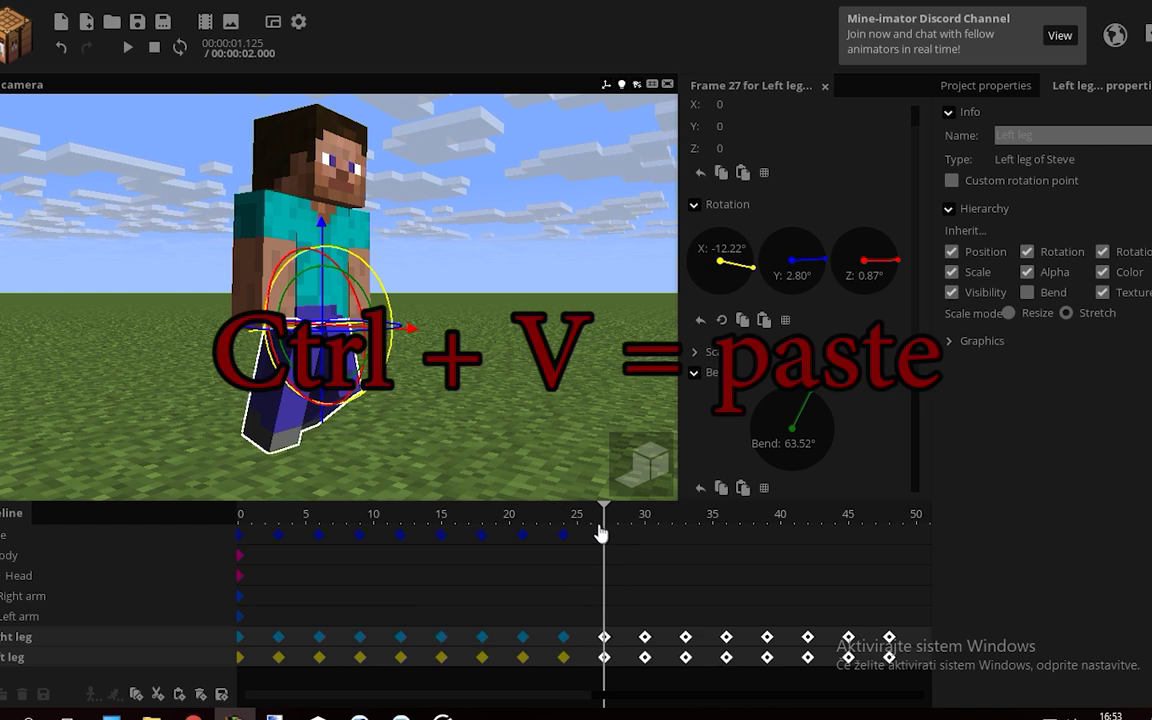
# Play the animation from frame 0 to check the walk, stopping at Steve's frame 24 keyframe
pyautogui.moveTo(603, 534); pyautogui.dragTo(240, 545)
pyautogui.press('space')
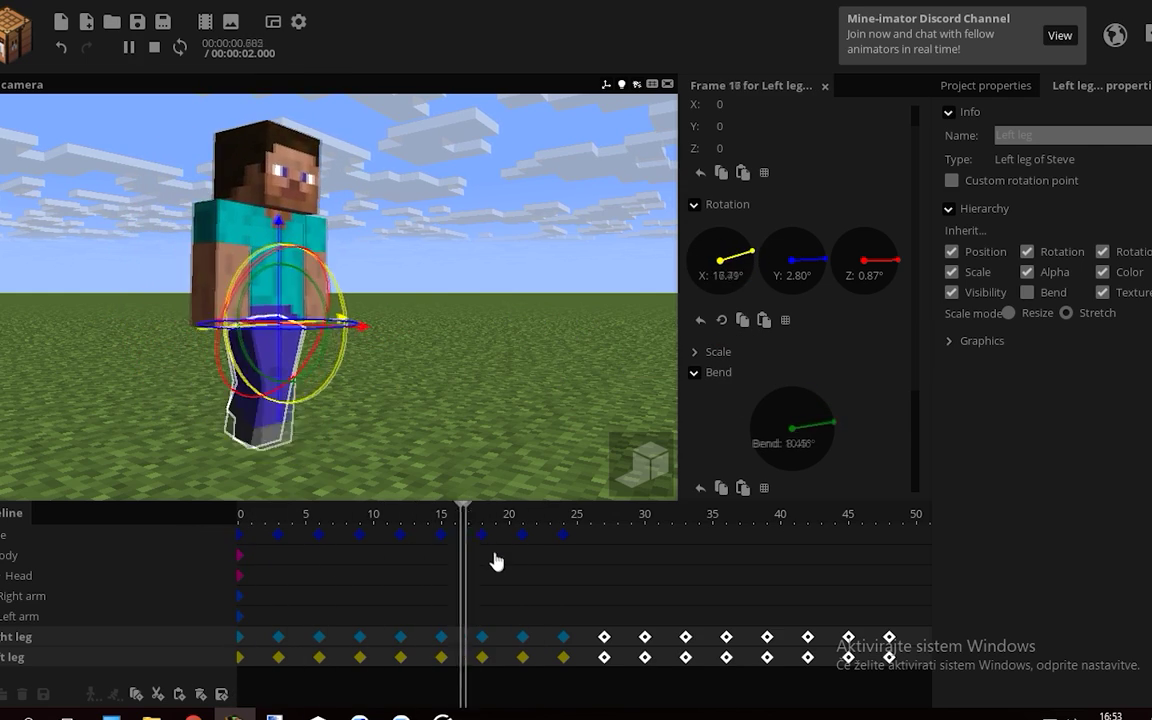
pyautogui.click(564, 537)
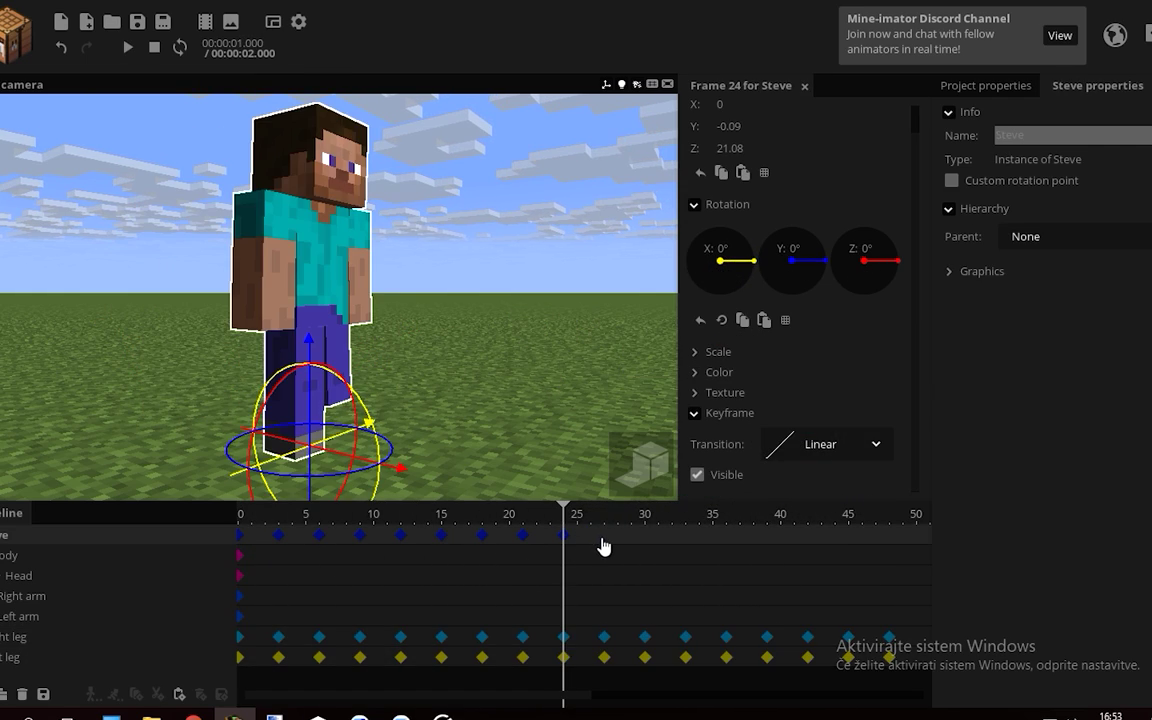
# Scrub the timeline from frame 24 up to frame 52 to examine the repeated leg cycle beyond Steve's last position keyframe
pyautogui.moveTo(530, 391); pyautogui.dragTo(526, 408, button='right')
pyautogui.moveTo(542, 692); pyautogui.dragTo(605, 696)
pyautogui.moveTo(440, 527); pyautogui.dragTo(612, 522)
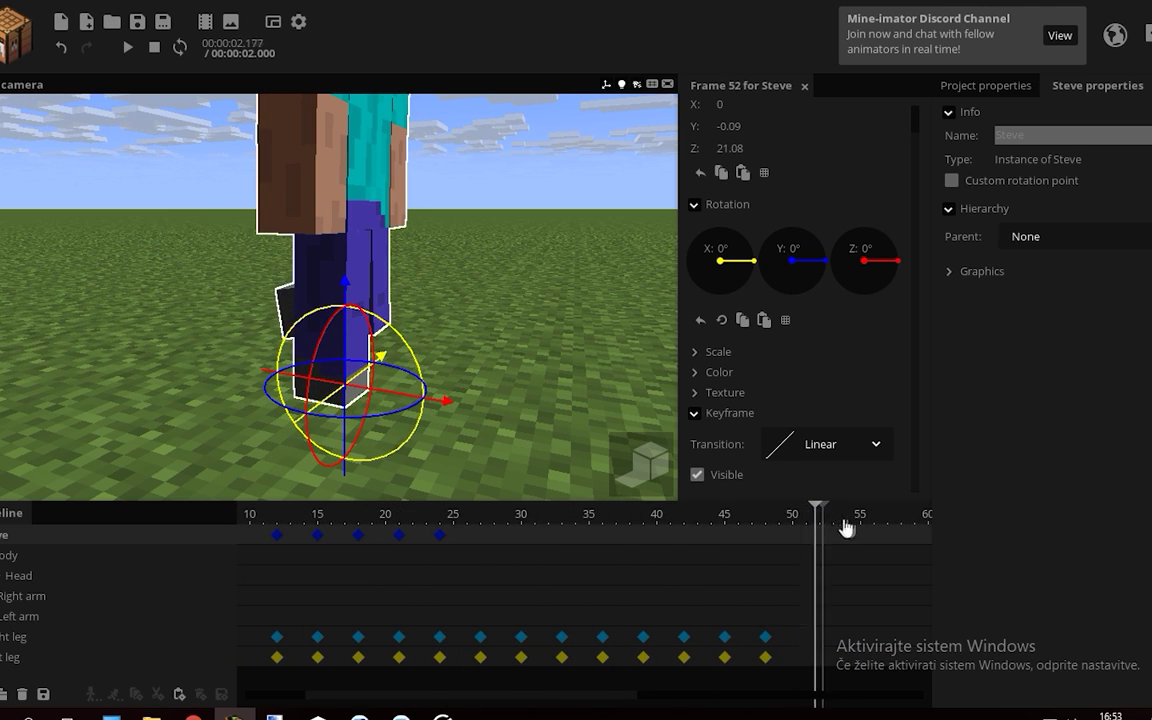
pyautogui.moveTo(846, 528); pyautogui.dragTo(475, 547)
# Play the walk from frame 0 and replay it from the right leg's frame 18 keyframe to check the motion
pyautogui.press('space')
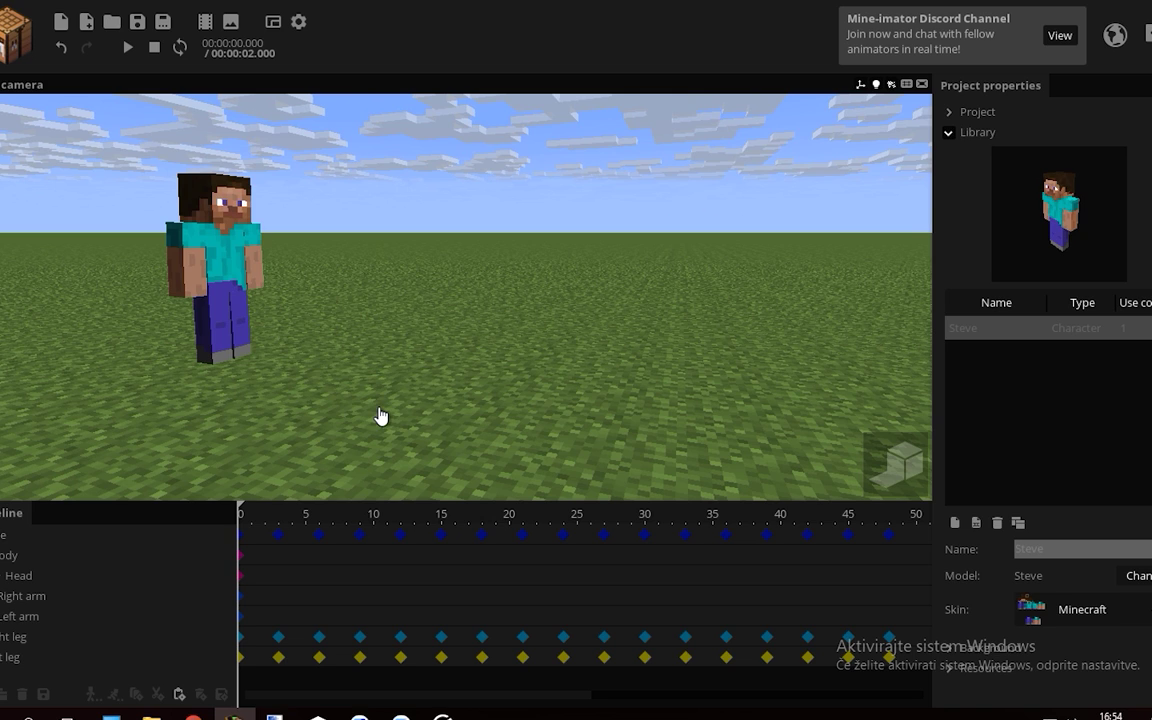
pyautogui.press('space')
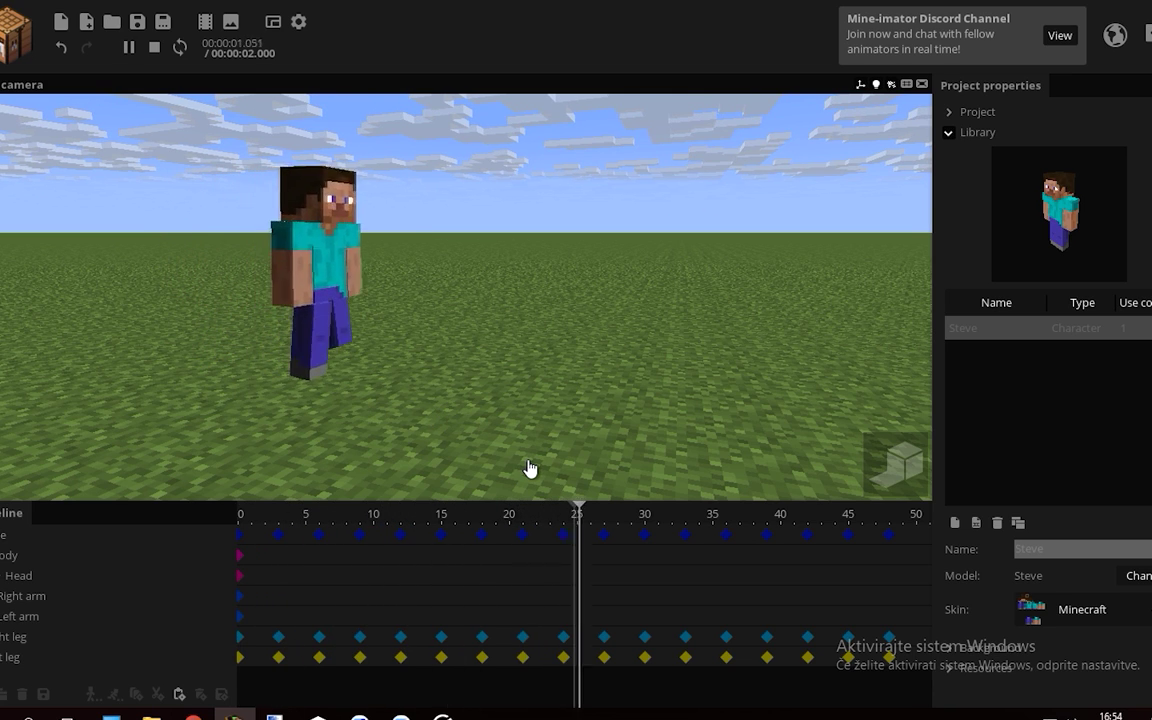
pyautogui.moveTo(586, 536); pyautogui.dragTo(386, 643)
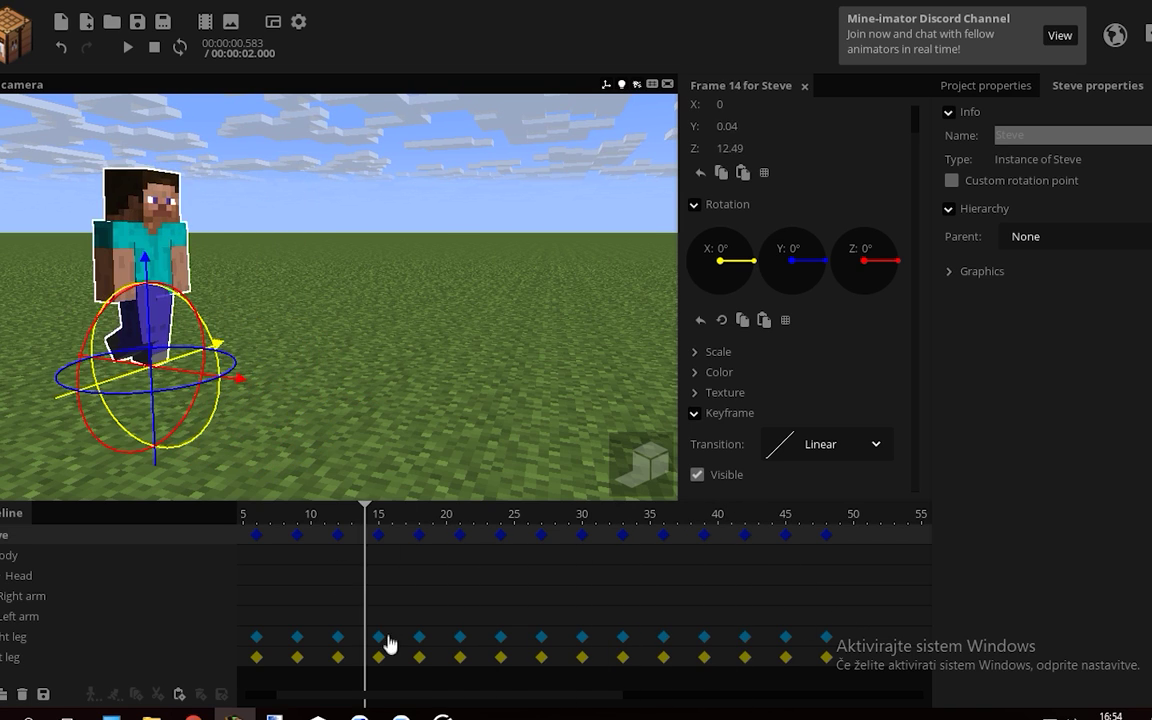
pyautogui.click(340, 637)
pyautogui.click(380, 640)
pyautogui.click(423, 641)
pyautogui.press('space')
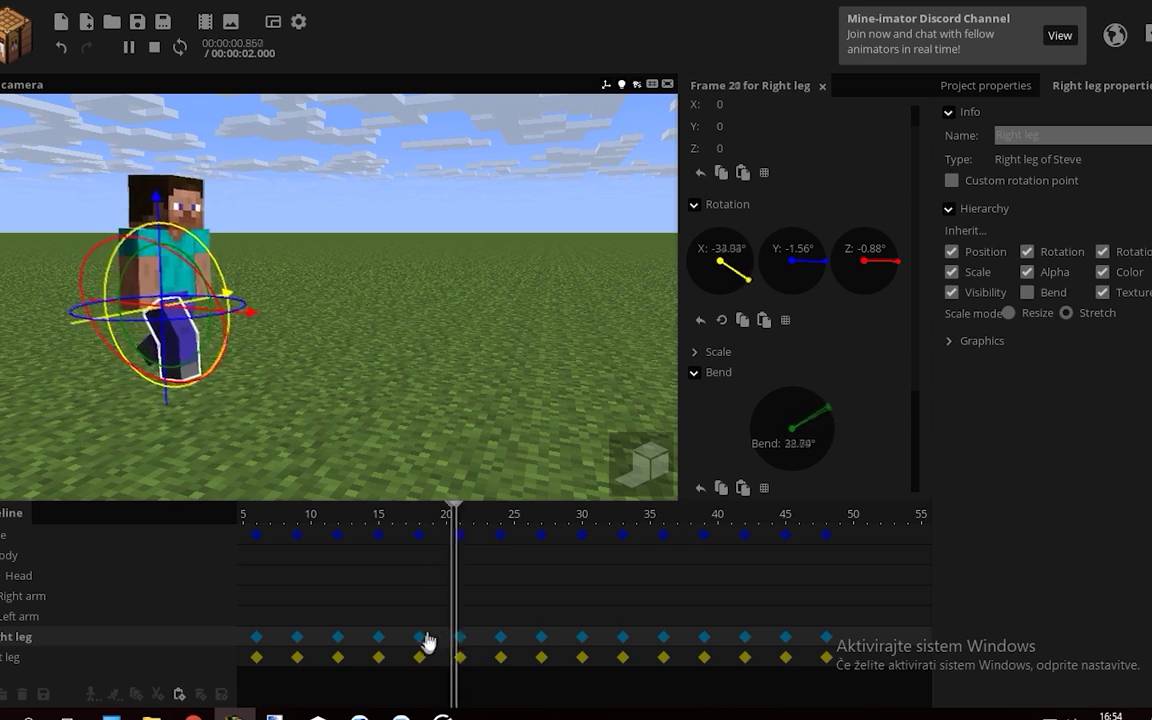
pyautogui.press('space')
pyautogui.press('space')
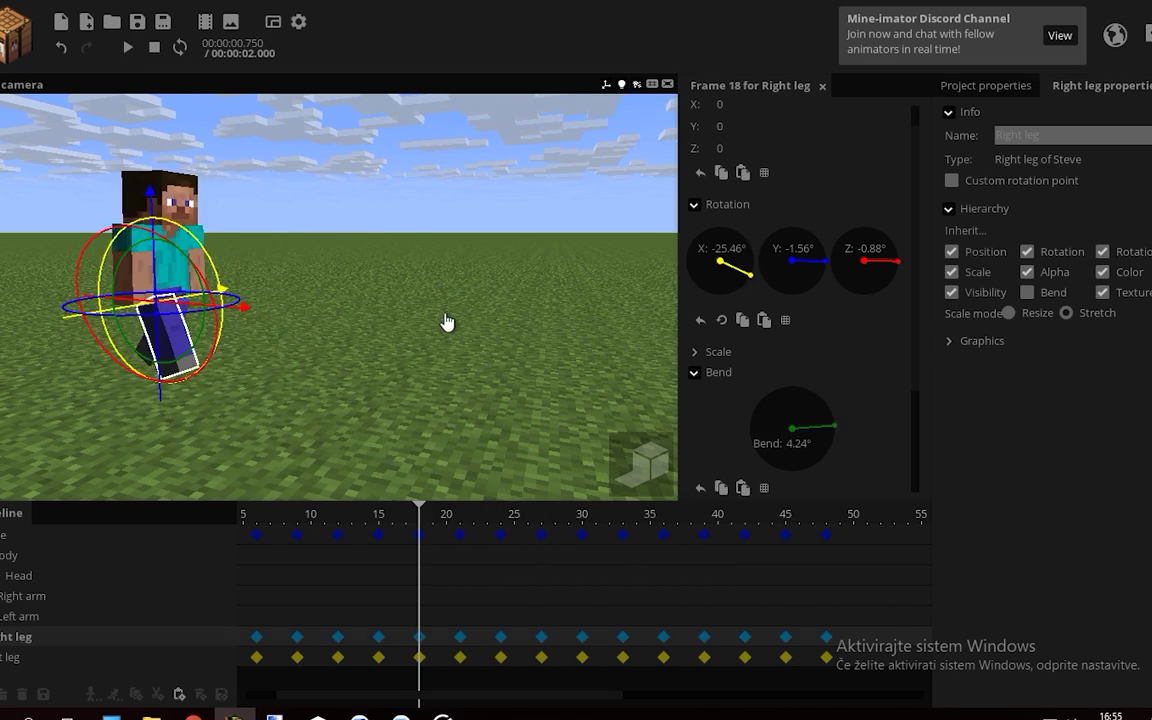
# Collapse Steve in the timeline, create a folder containing him and expand the folder
pyautogui.click(450, 321)
pyautogui.click(0, 536)
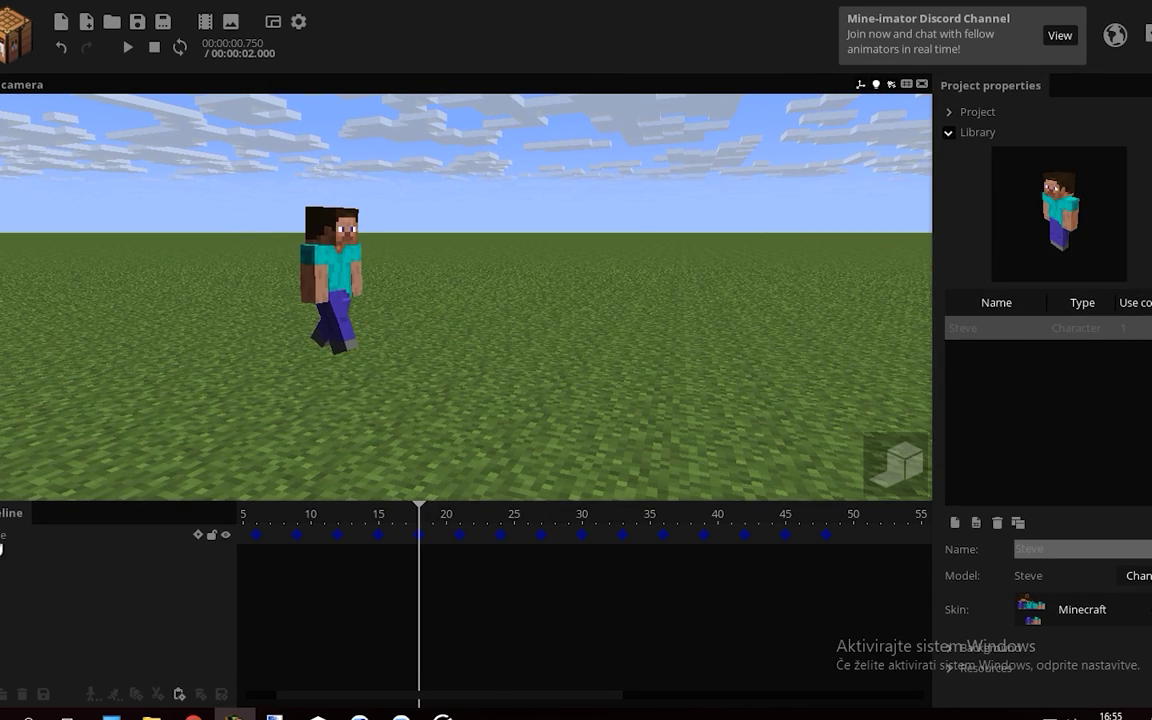
pyautogui.click(4, 536)
pyautogui.click(4, 694)
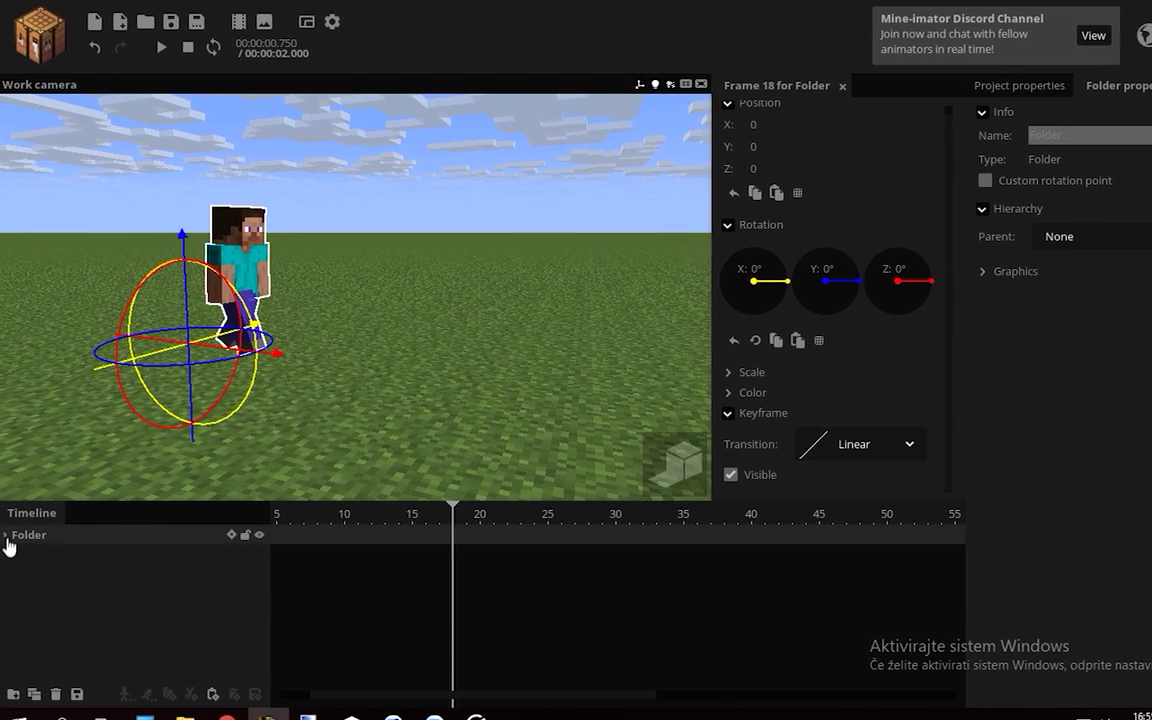
pyautogui.click(6, 537)
pyautogui.moveTo(436, 695); pyautogui.dragTo(395, 692)
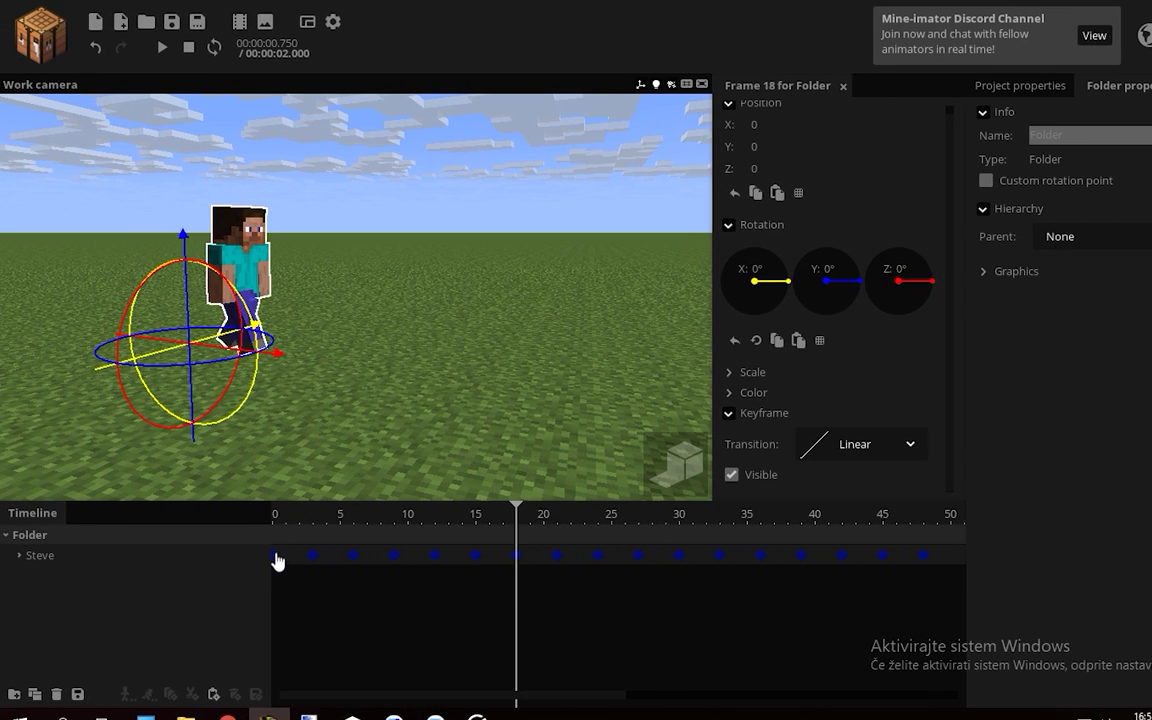
# Try turning the folder with Y rotation keyframes of 85.98° at frame 0 and -41.36° at frame 36
pyautogui.click(274, 518)
pyautogui.moveTo(214, 370); pyautogui.dragTo(244, 303)
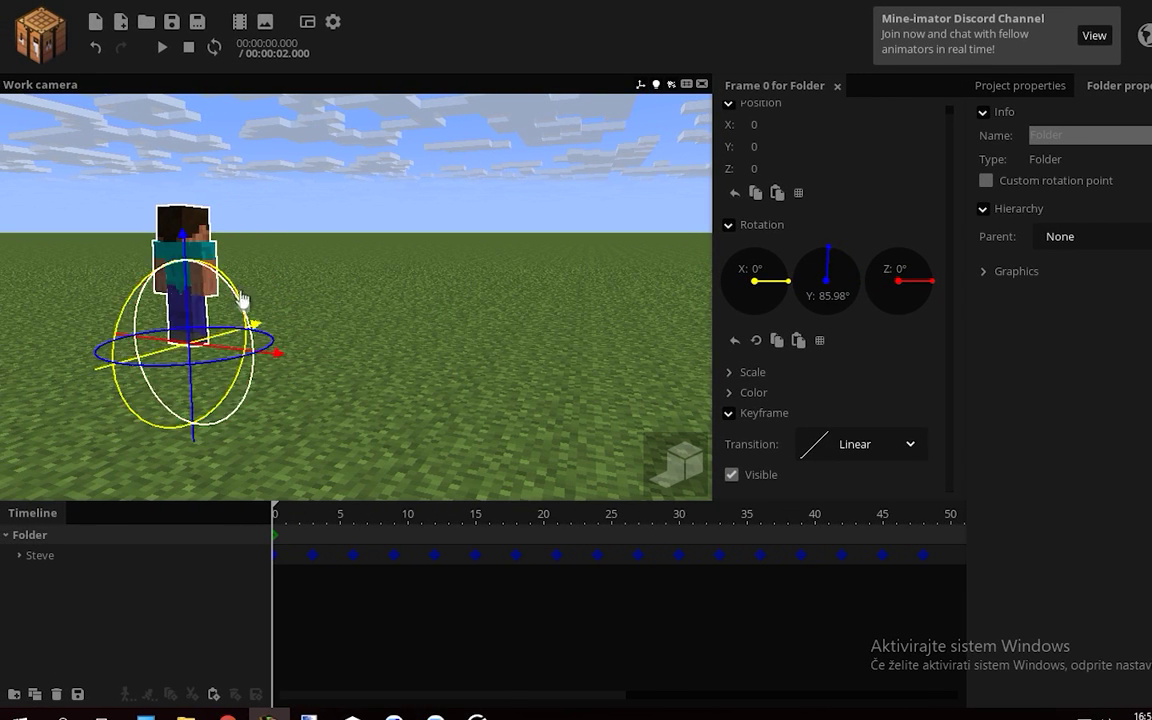
pyautogui.press('space')
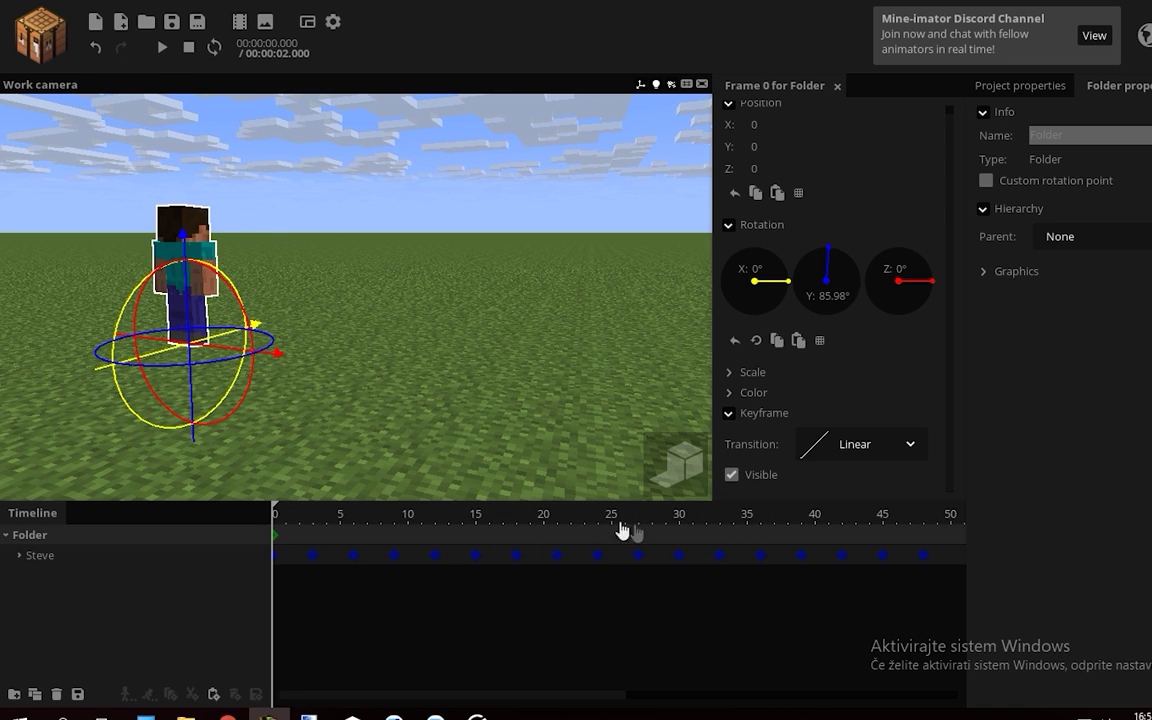
pyautogui.click(760, 540)
pyautogui.moveTo(167, 327); pyautogui.dragTo(82, 398)
pyautogui.moveTo(777, 521); pyautogui.dragTo(715, 508)
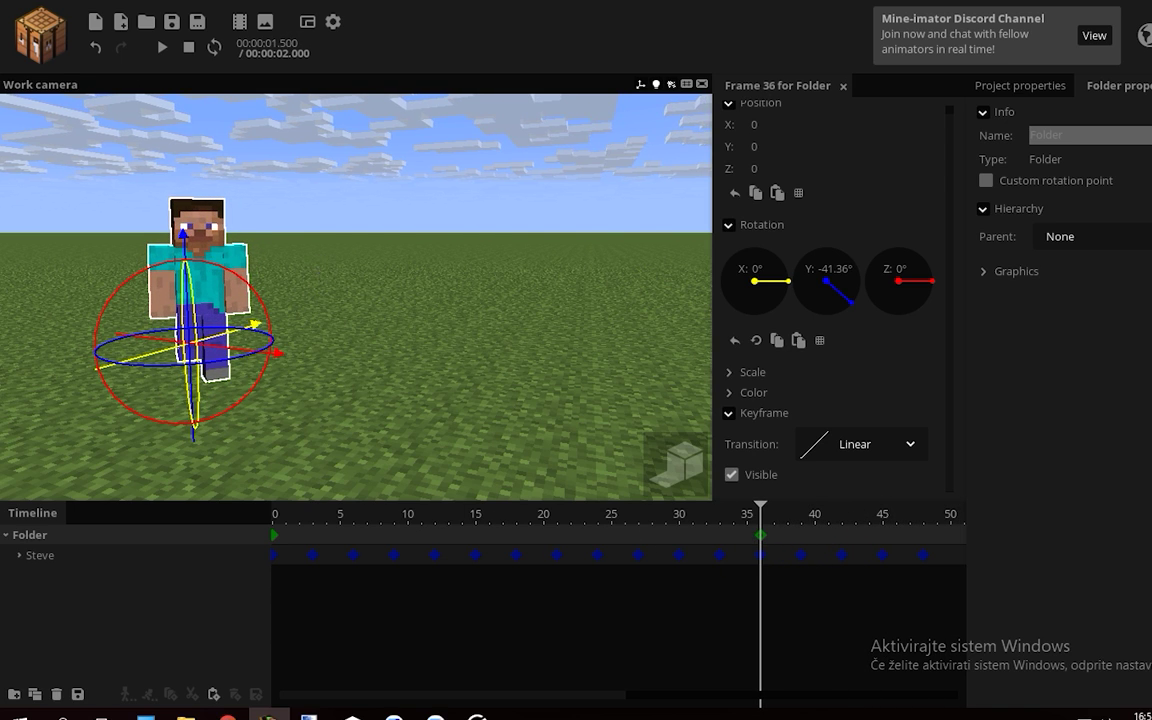
# Expand Steve inside the folder to examine his pose and body-part keyframes around frame 36
pyautogui.moveTo(248, 151); pyautogui.dragTo(380, 176)
pyautogui.scroll(2, 248, 151)
pyautogui.moveTo(248, 151); pyautogui.dragTo(256, 122)
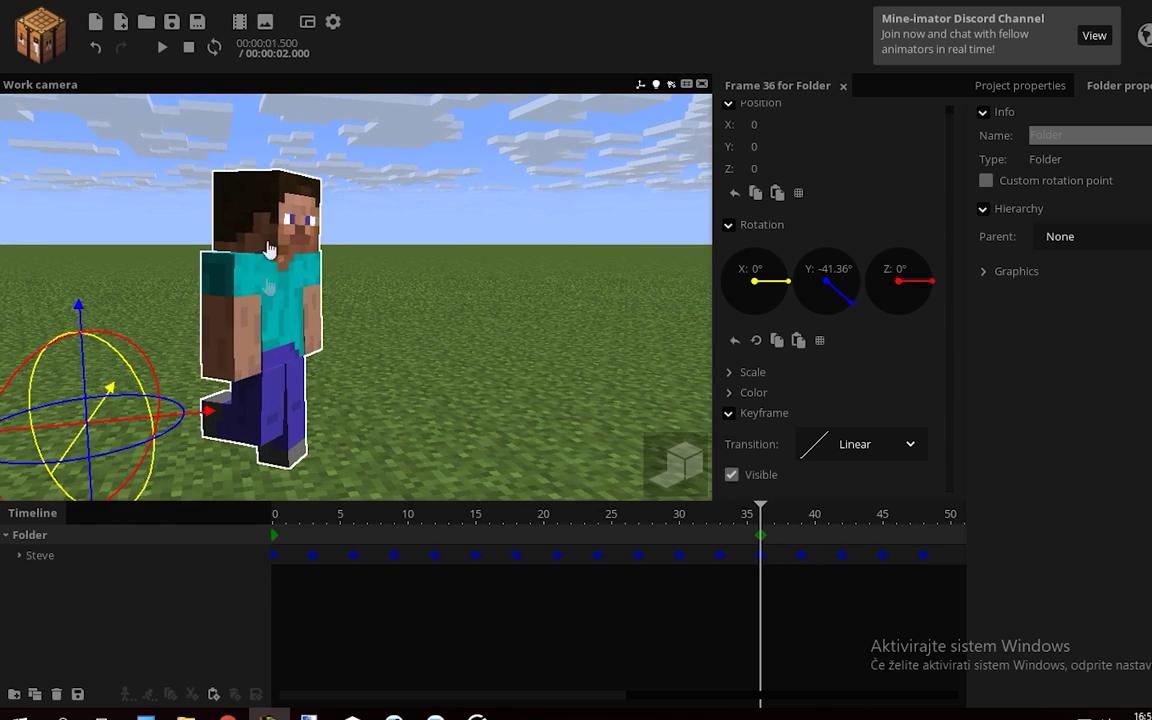
pyautogui.click(19, 556)
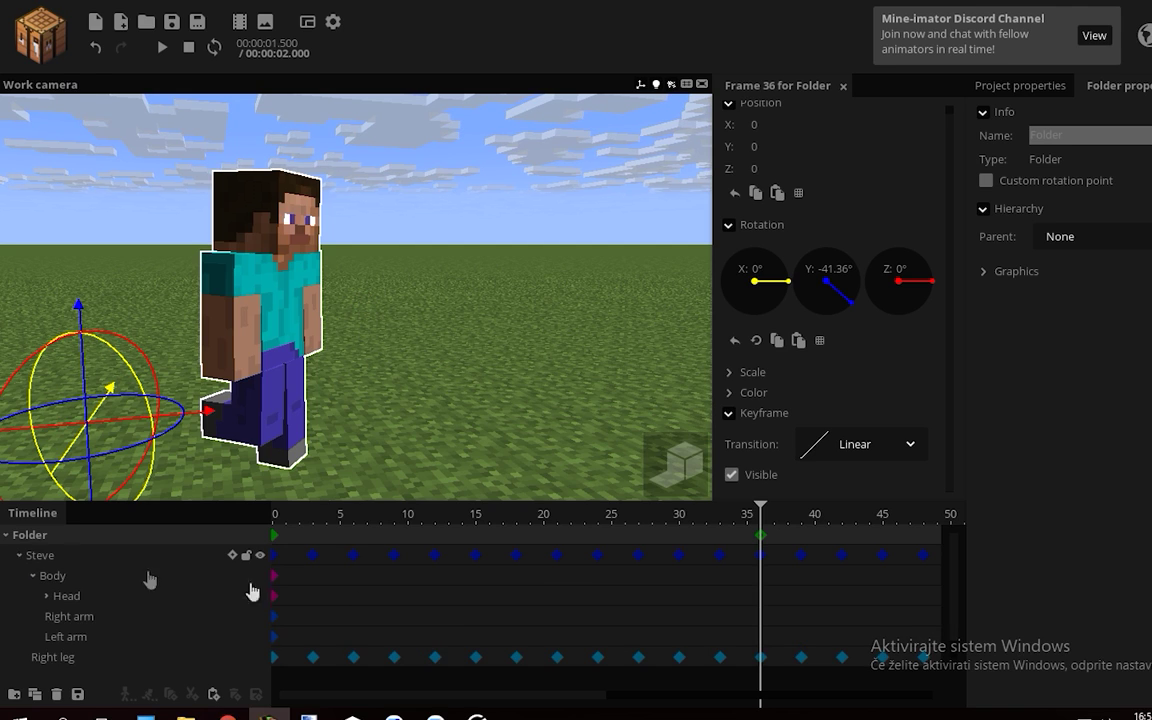
pyautogui.moveTo(560, 565); pyautogui.dragTo(714, 564)
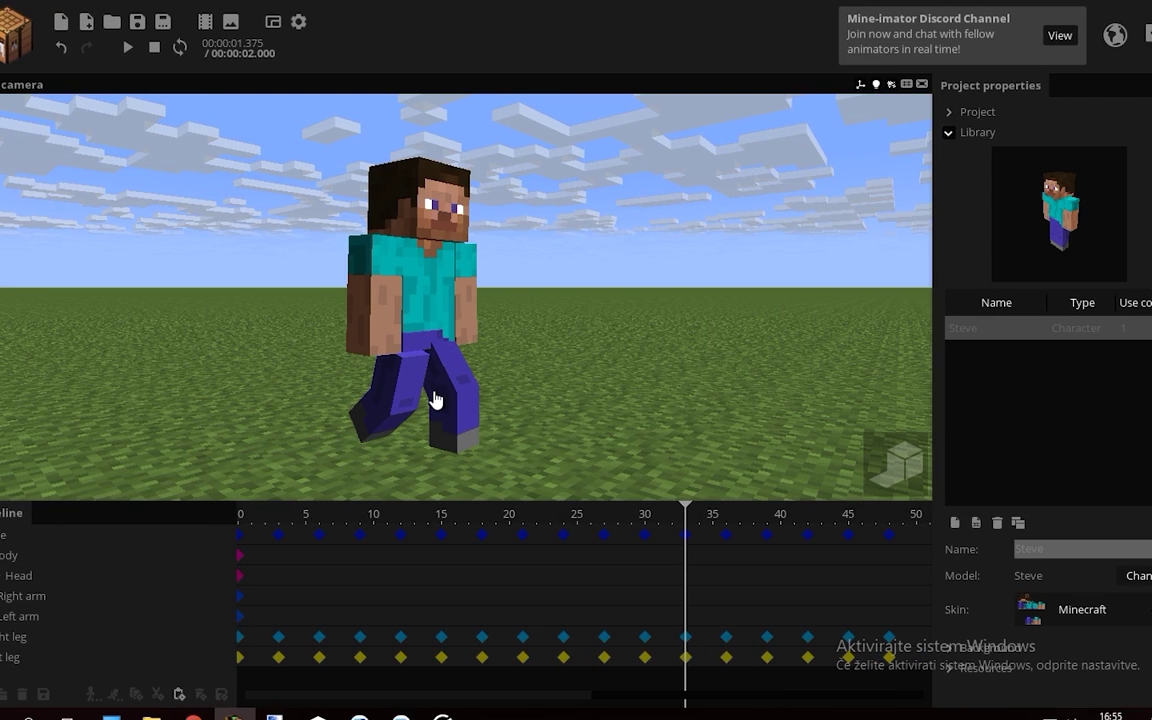
# Go to frame 3 and slightly adjust the bend in the left leg's keyframe
pyautogui.click(289, 516)
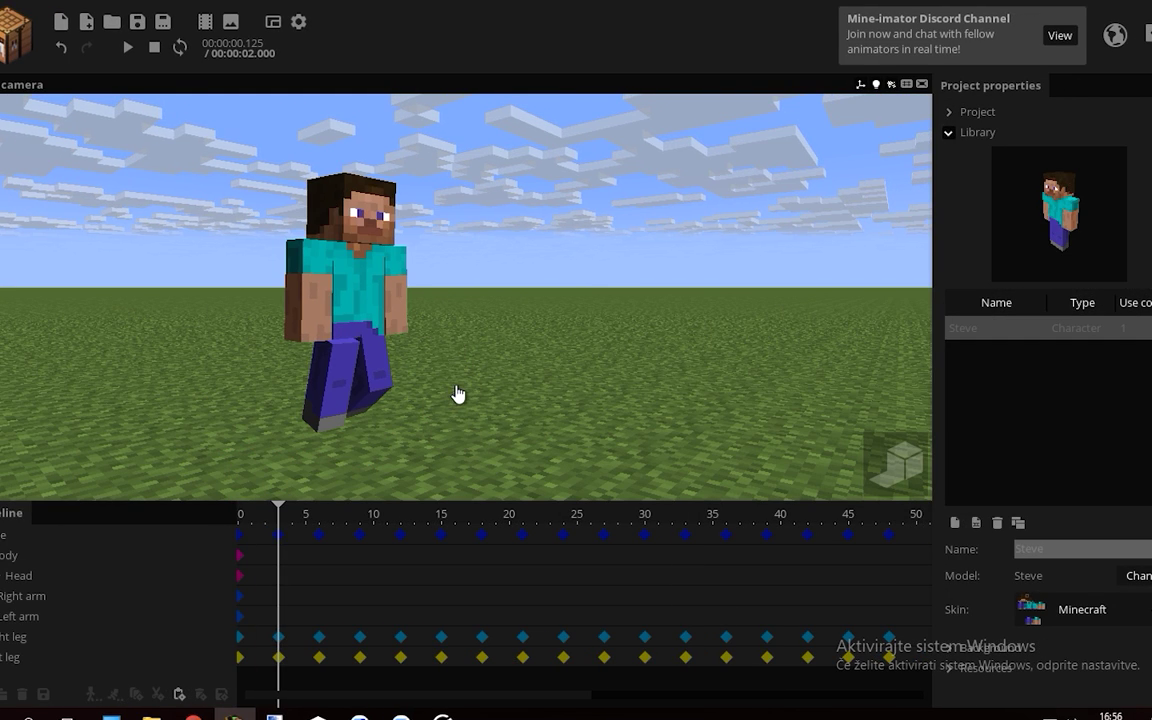
pyautogui.press('w')
pyautogui.moveTo(458, 393); pyautogui.dragTo(470, 402, button='right')
pyautogui.moveTo(326, 268); pyautogui.dragTo(326, 220)
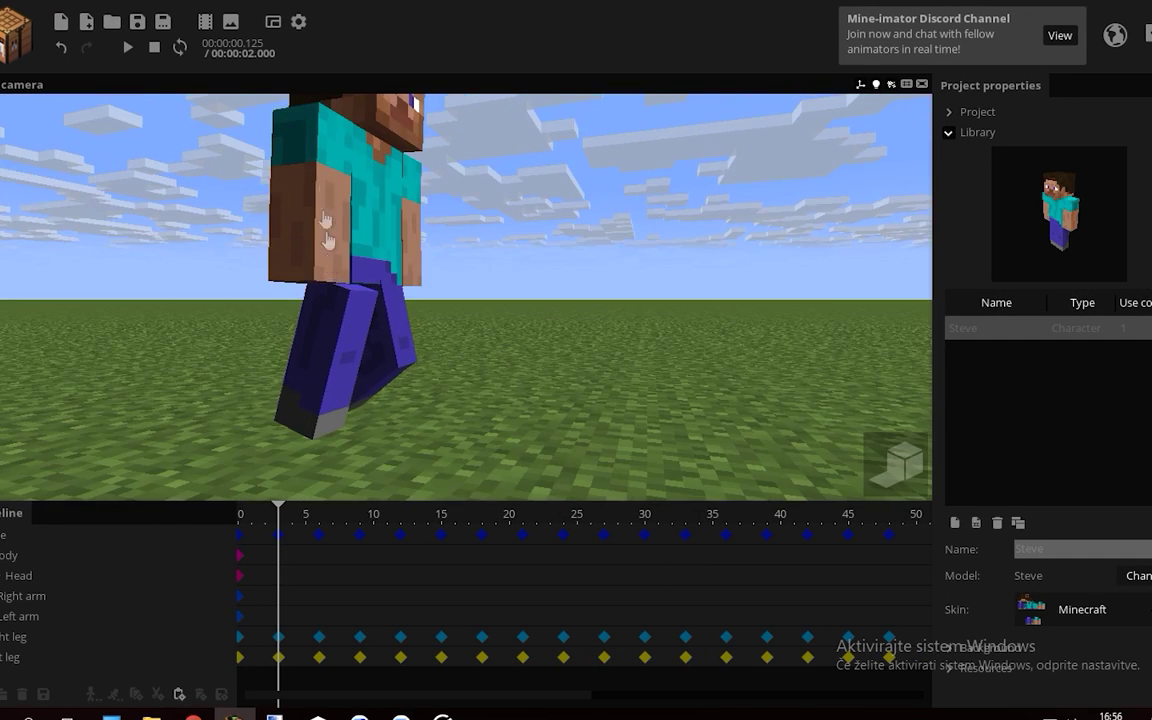
pyautogui.click(279, 658)
pyautogui.moveTo(292, 364); pyautogui.dragTo(331, 363)
pyautogui.moveTo(287, 329); pyautogui.dragTo(289, 340)
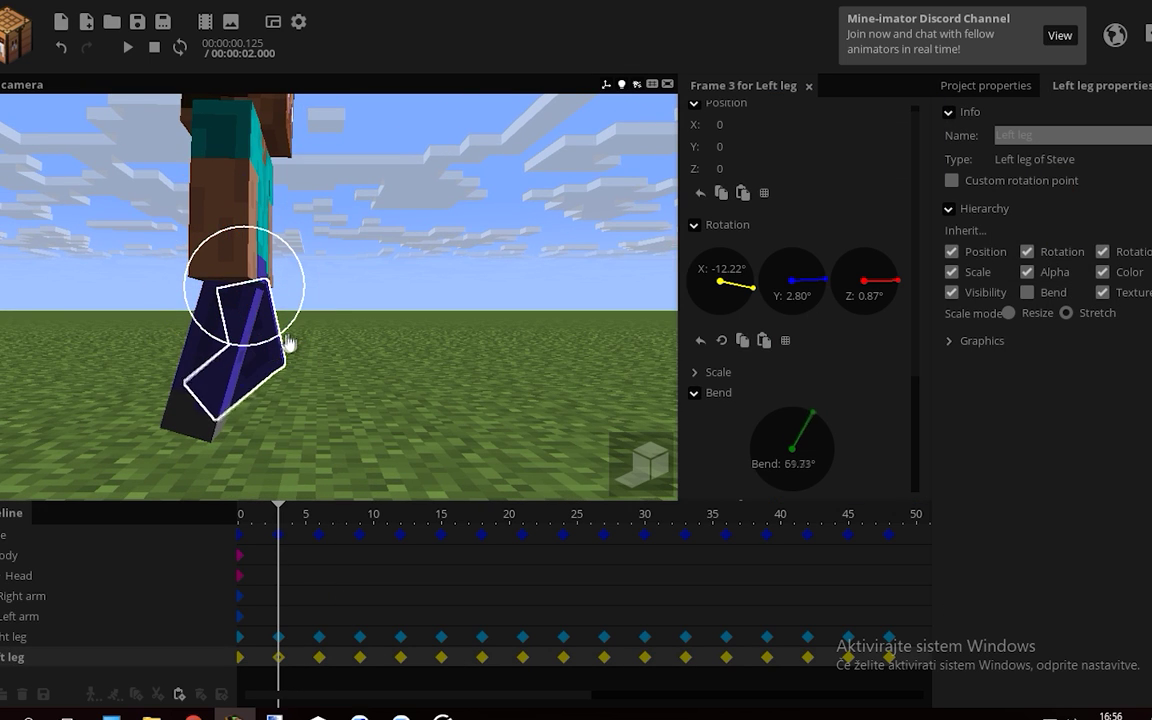
# Keyframe the body at frame 3 with X 0.28° and Y 14.87° rotation and a 4.17° bend, and preview it from frame 0
pyautogui.click(273, 562)
pyautogui.moveTo(420, 245); pyautogui.dragTo(400, 268)
pyautogui.moveTo(284, 262); pyautogui.dragTo(316, 247)
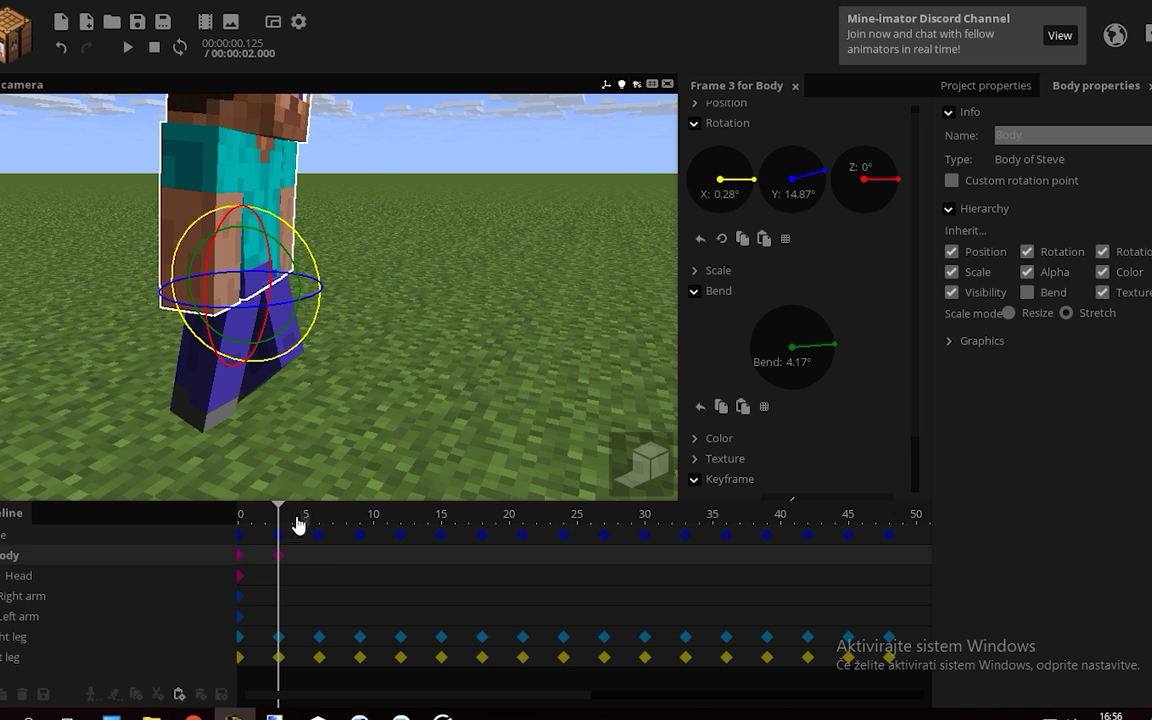
pyautogui.click(240, 556)
pyautogui.press('space')
pyautogui.press('space')
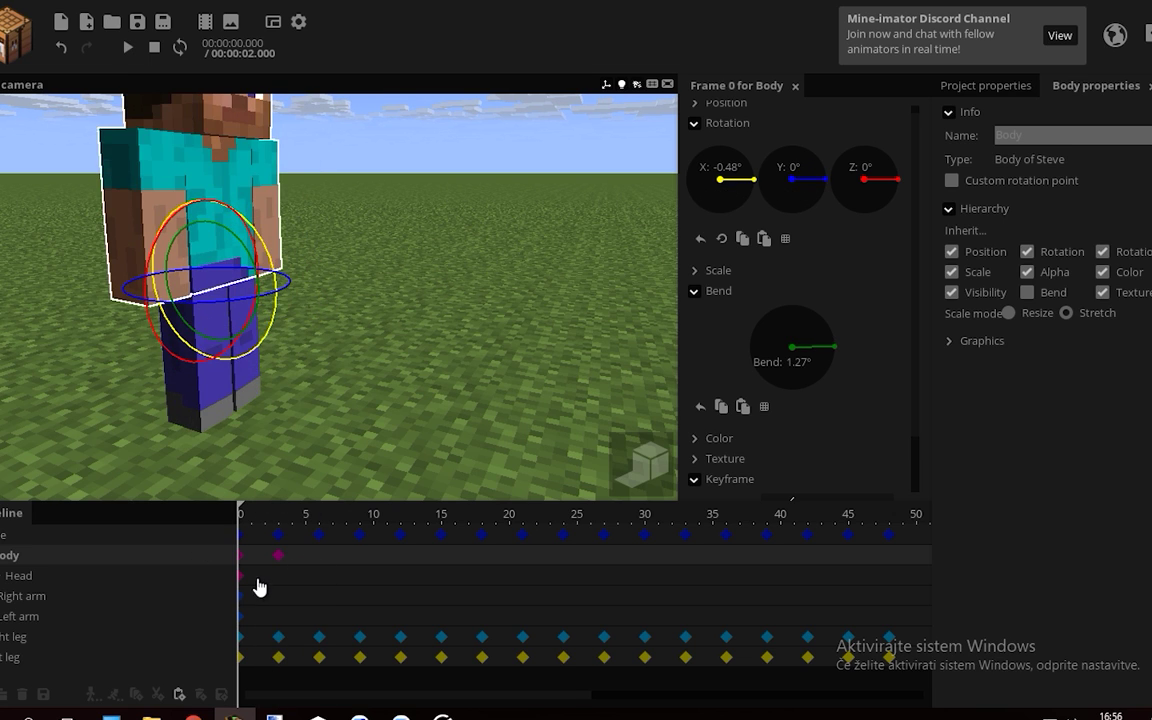
# Set the transition of the body's keyframes at frames 0 and 3 to the first ease-in-and-out curve
pyautogui.click(279, 559)
pyautogui.moveTo(390, 378); pyautogui.dragTo(383, 357, button='right')
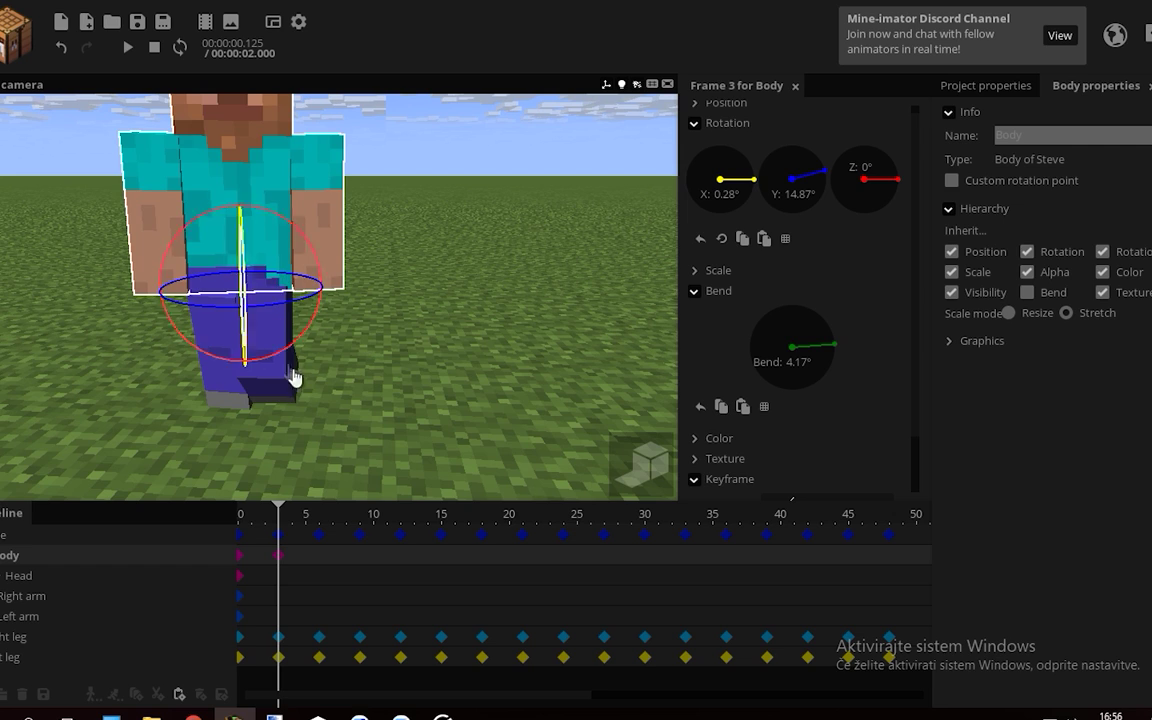
pyautogui.moveTo(270, 372); pyautogui.dragTo(267, 468, button='right')
pyautogui.scroll(-2, 800, 460)
pyautogui.click(867, 452)
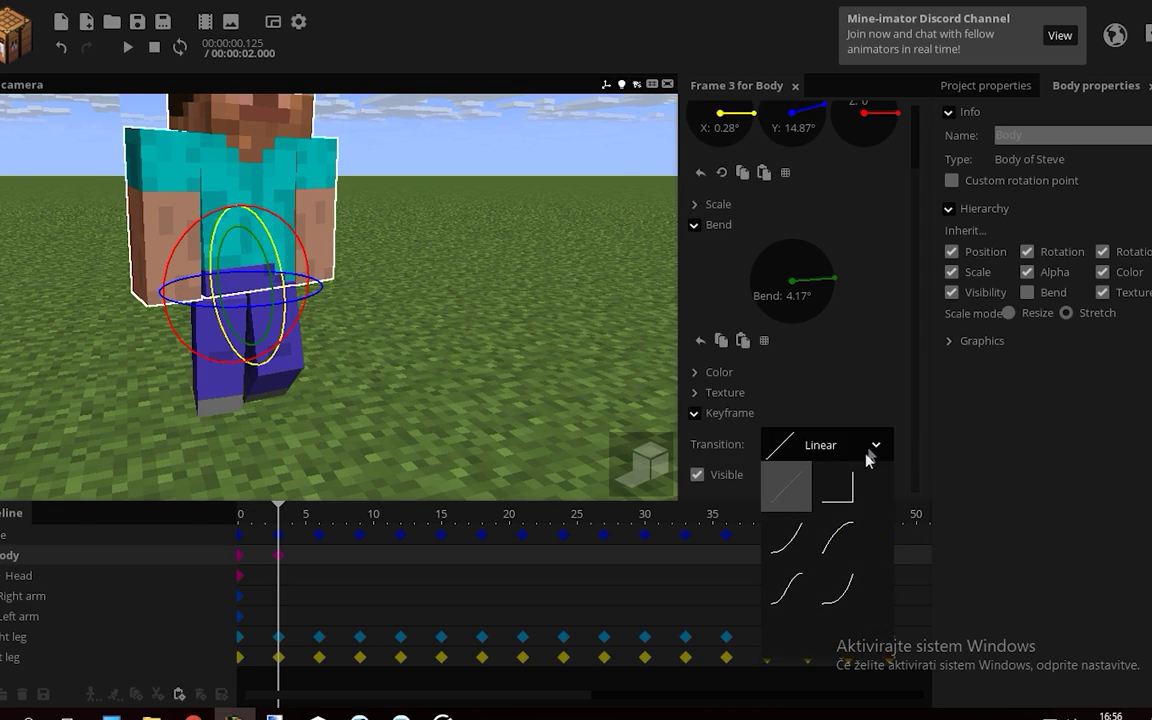
pyautogui.click(795, 585)
pyautogui.click(241, 557)
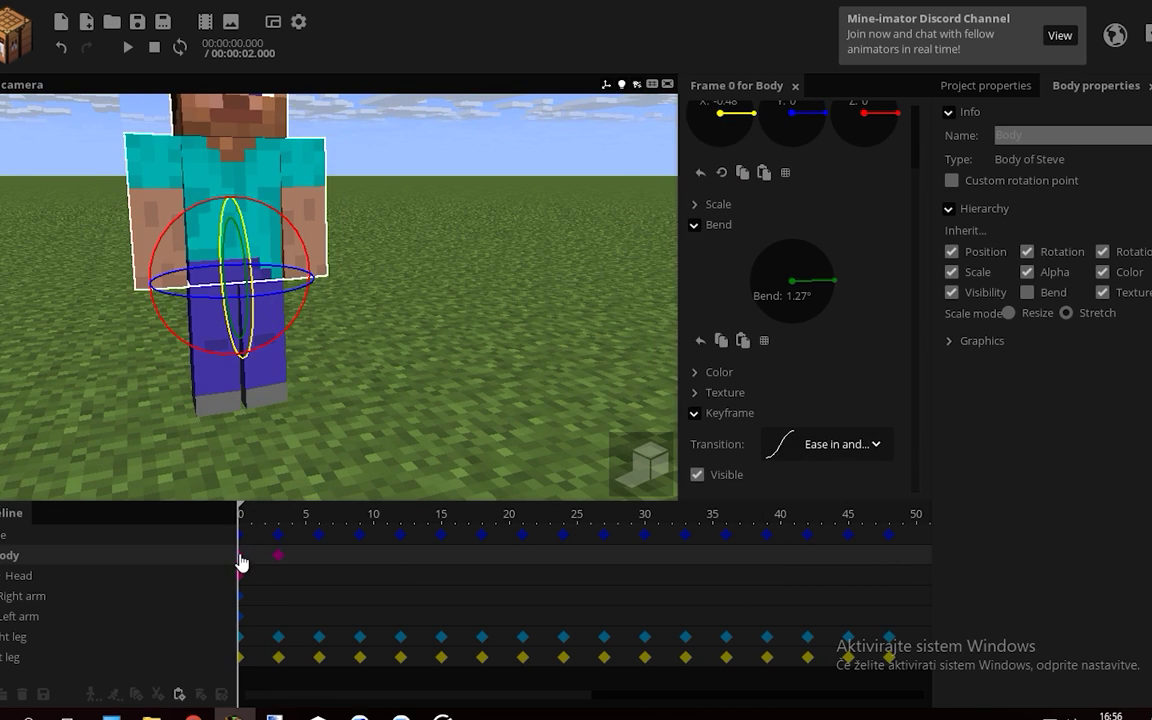
# Keyframe the body at frame 15 with a Y rotation of -17.32° and a bend of 5.20°
pyautogui.moveTo(318, 533); pyautogui.dragTo(446, 505)
pyautogui.click(439, 557)
pyautogui.moveTo(406, 380); pyautogui.dragTo(385, 407)
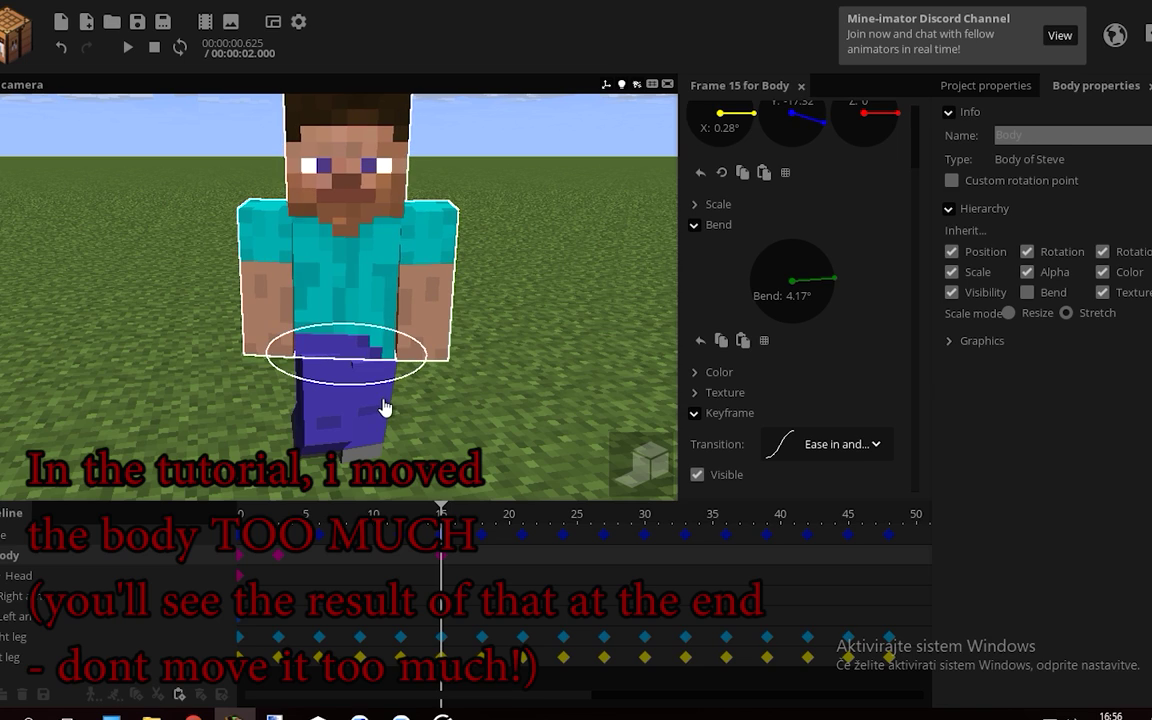
pyautogui.moveTo(520, 391); pyautogui.dragTo(502, 339)
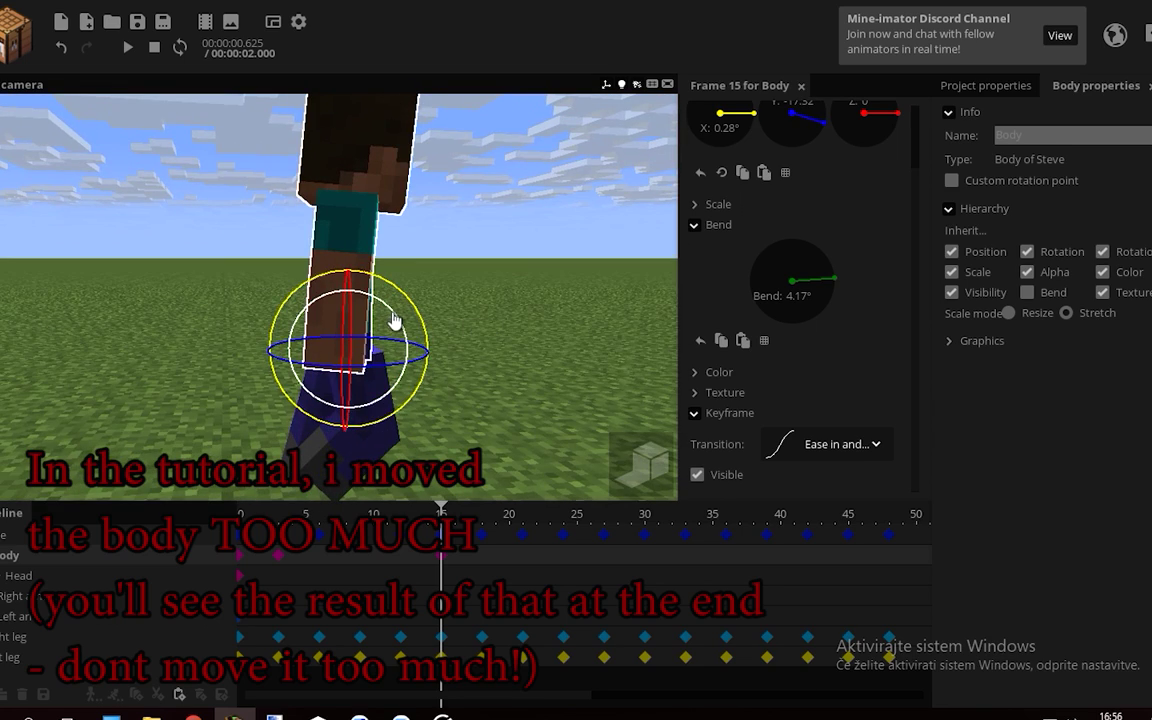
pyautogui.moveTo(396, 321); pyautogui.dragTo(397, 320)
pyautogui.moveTo(396, 320); pyautogui.dragTo(459, 305, button='middle')
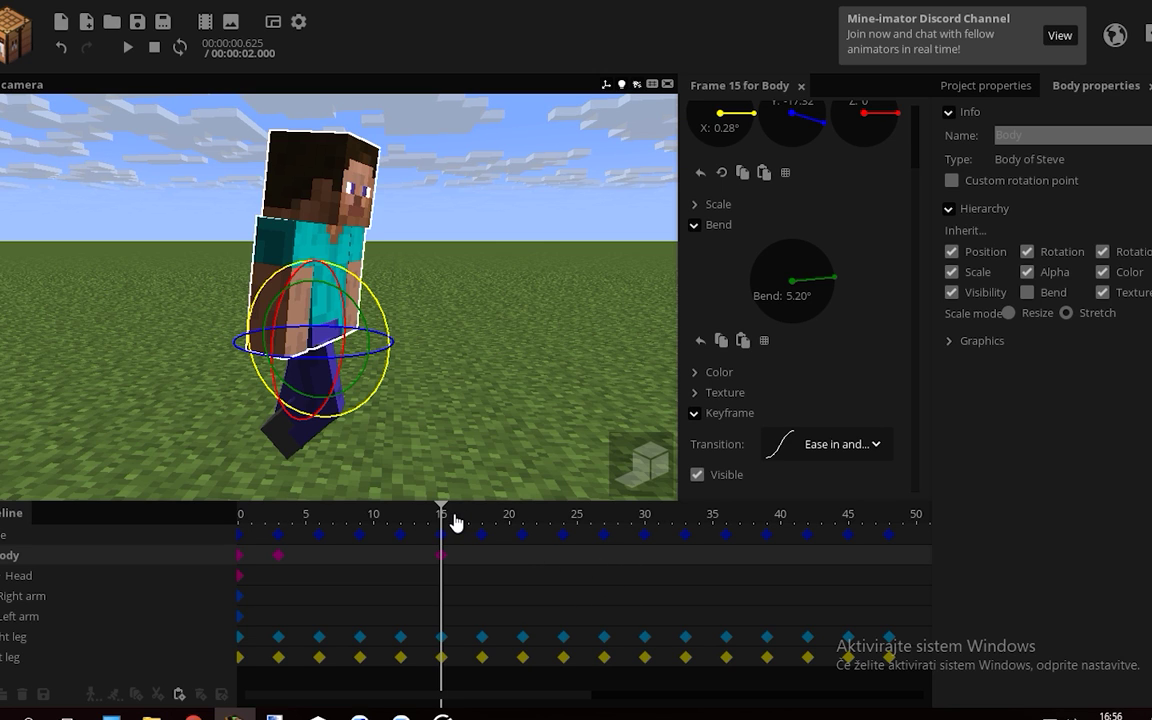
# Continue the body twist with keyframes at frames 27, 39 and 51, turning it to about Y 10.63° at frame 51, and play the result
pyautogui.moveTo(452, 527); pyautogui.dragTo(852, 565)
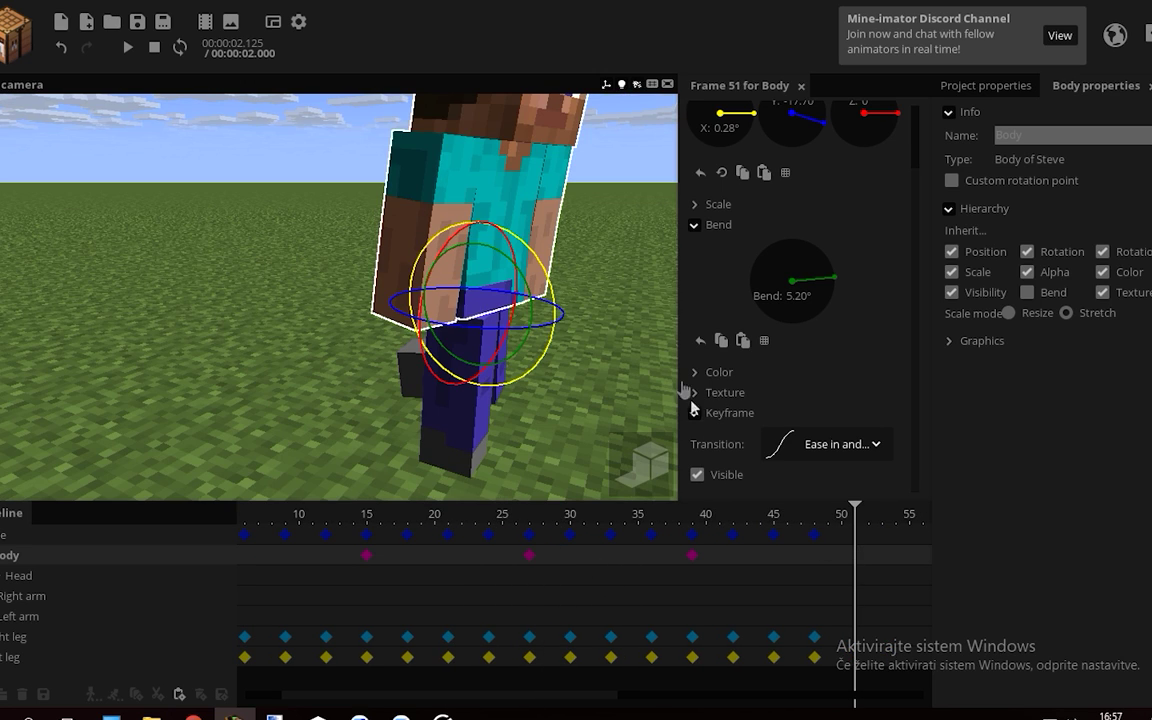
pyautogui.moveTo(522, 238); pyautogui.dragTo(476, 268)
pyautogui.moveTo(498, 353); pyautogui.dragTo(557, 343)
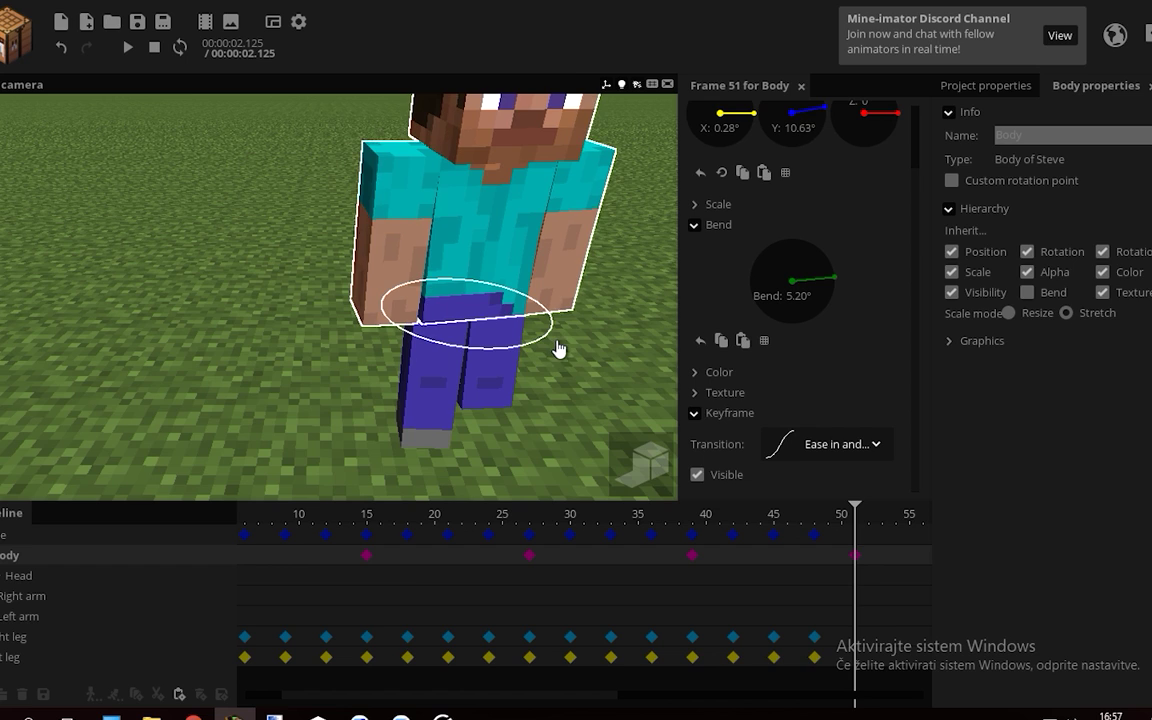
pyautogui.moveTo(559, 348); pyautogui.dragTo(564, 346)
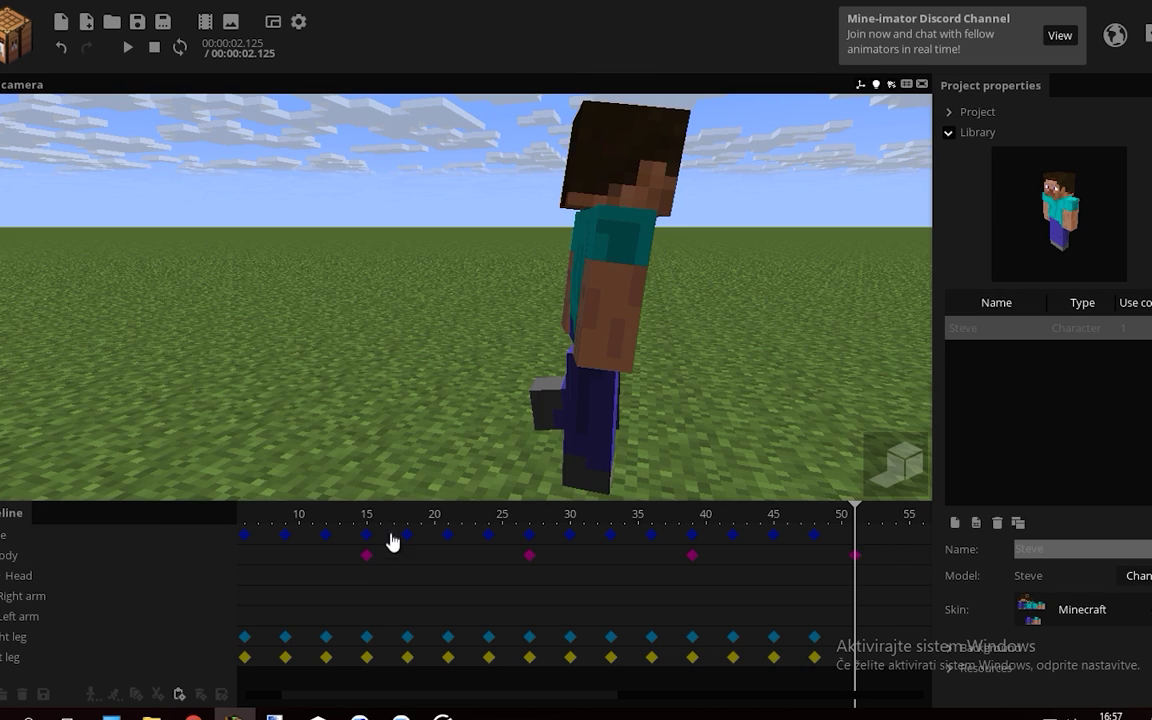
pyautogui.press('space')
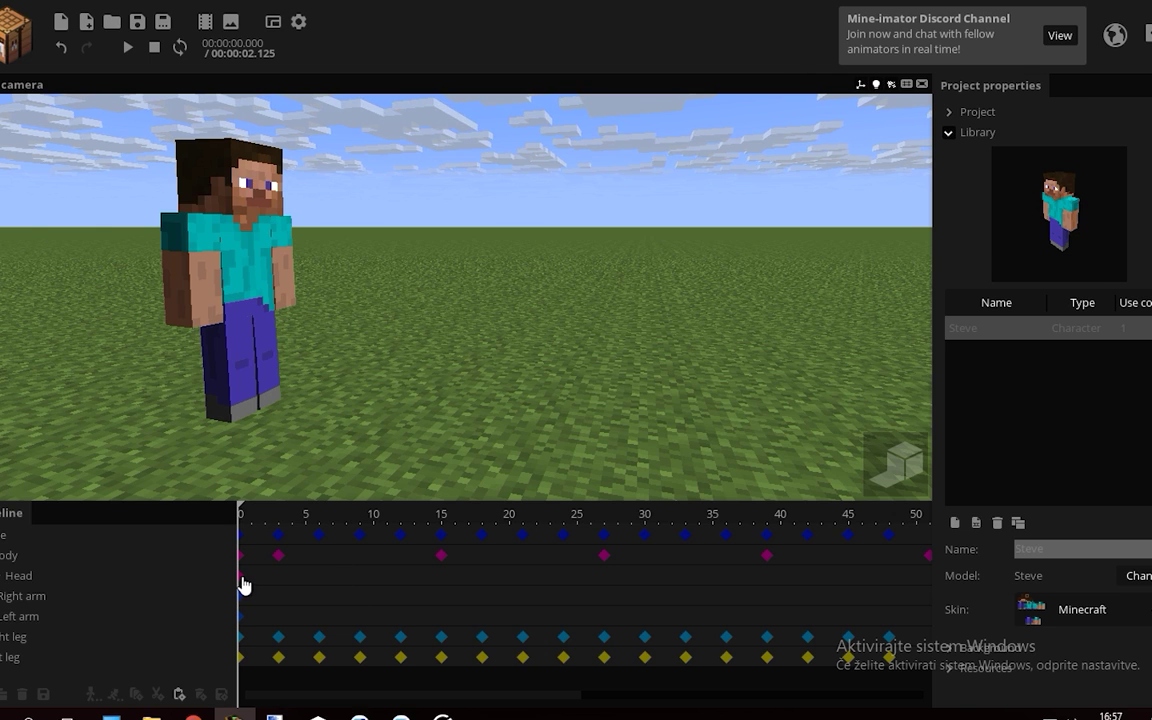
# Keyframe the head at frame 3 with Y -17.44° and Z 0.50° rotation so it faces straight ahead
pyautogui.click(241, 578)
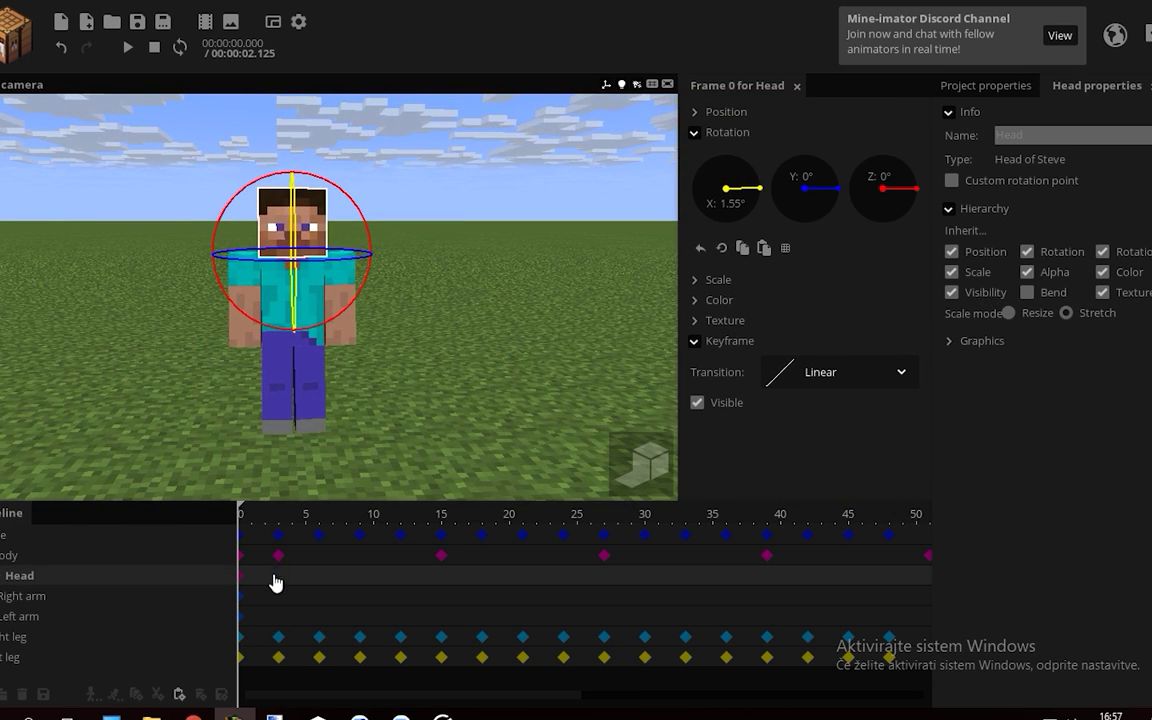
pyautogui.click(276, 583)
pyautogui.moveTo(372, 290); pyautogui.dragTo(290, 288)
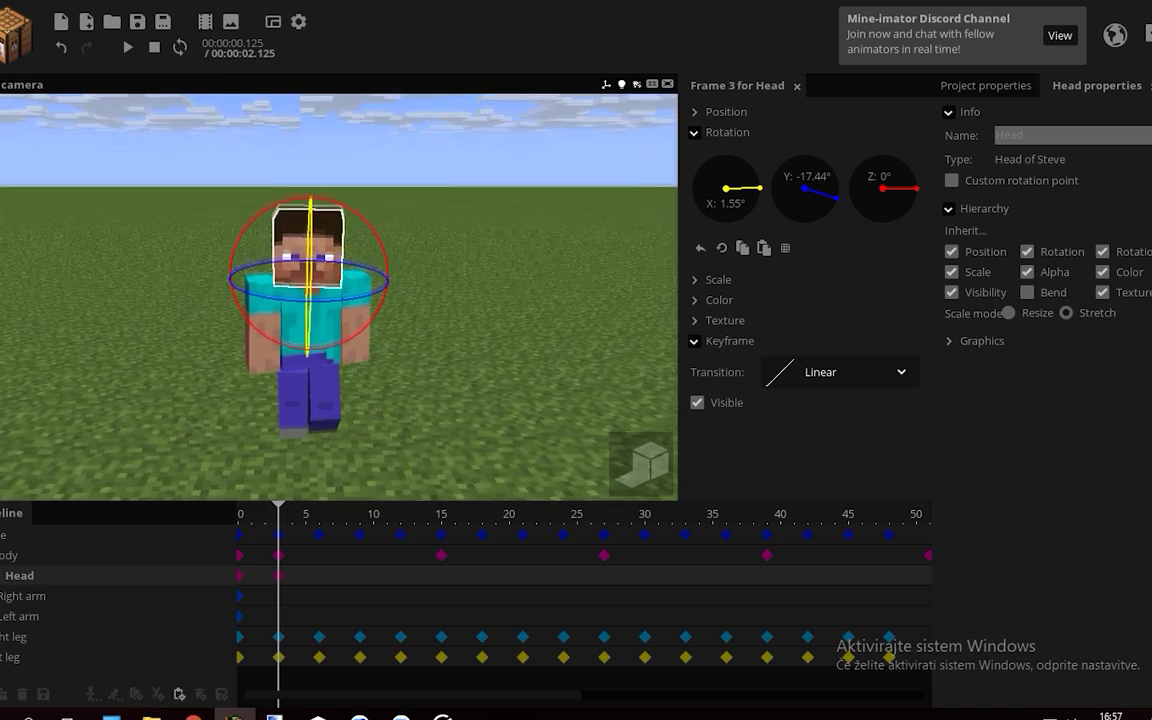
pyautogui.moveTo(366, 344); pyautogui.dragTo(363, 325)
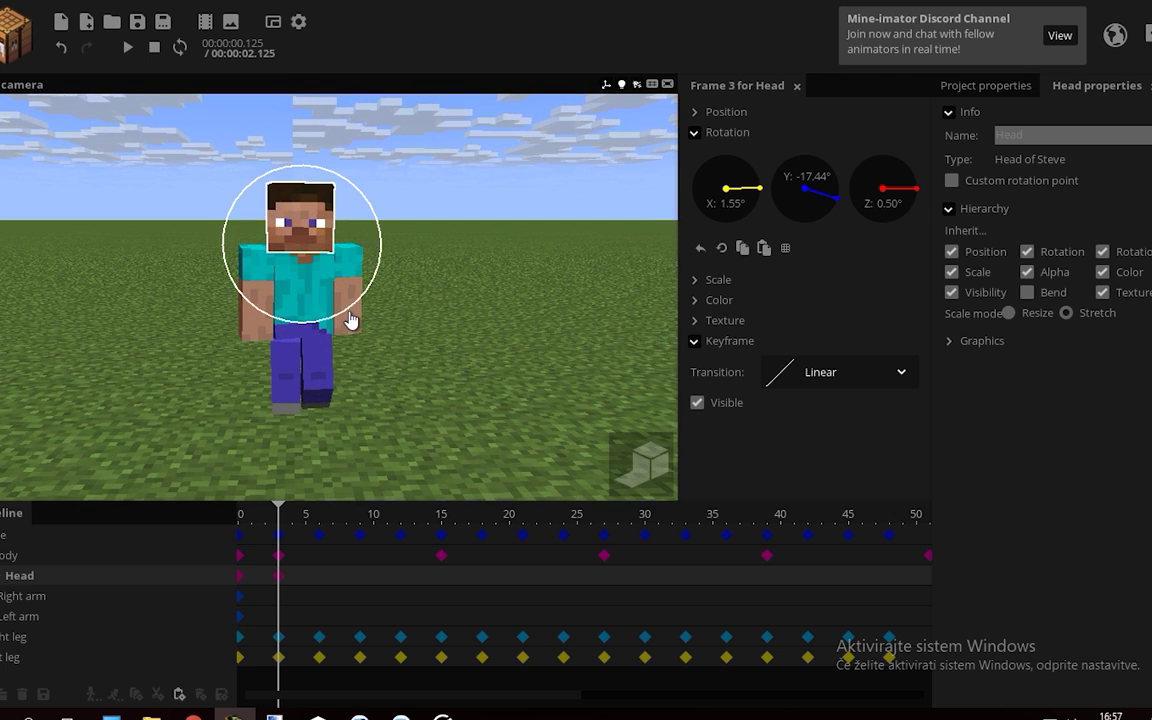
# Set the transition of the head's keyframe at frame 0 to the first ease-in-and-out curve
pyautogui.click(241, 557)
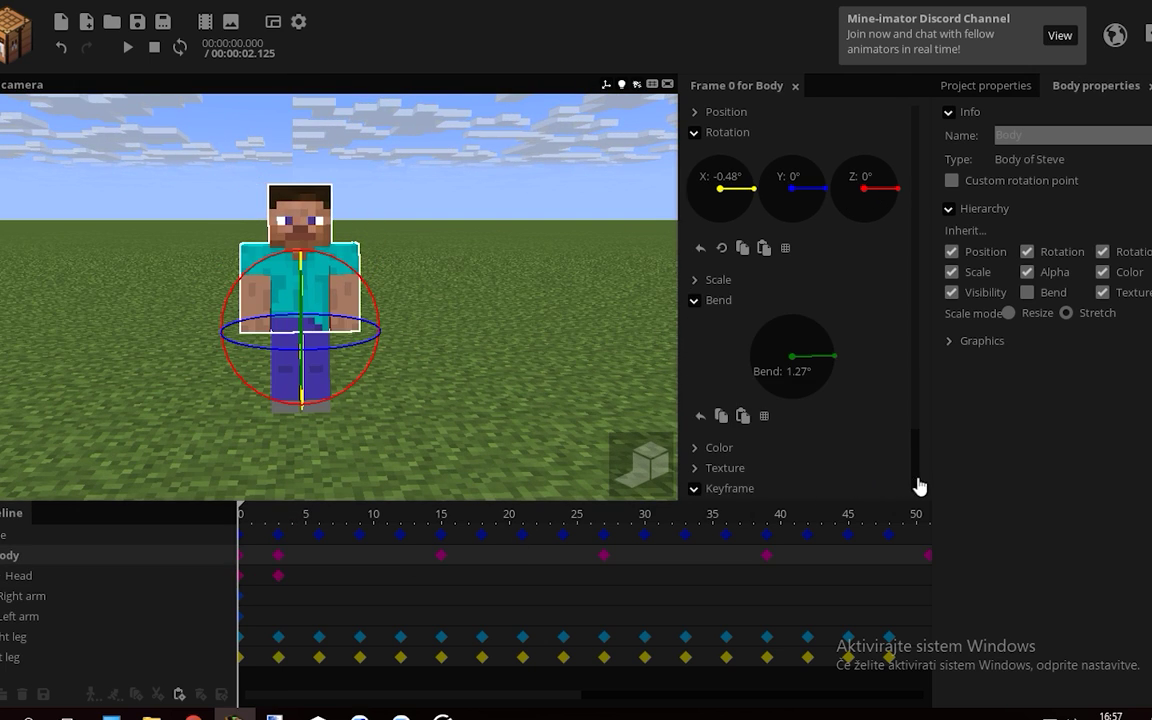
pyautogui.scroll(-2, 919, 486)
pyautogui.click(240, 576)
pyautogui.click(845, 372)
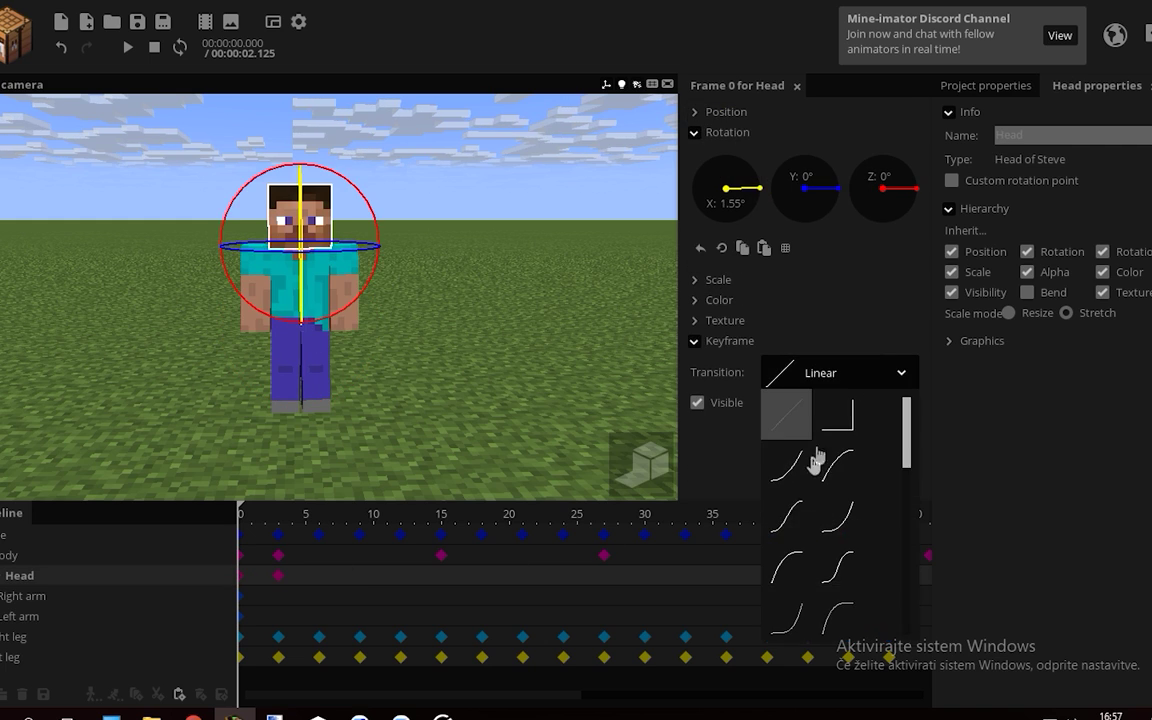
pyautogui.click(760, 515)
# Counter-rotate the head against the body twist with eased keyframes at frames 15, 27, 39 and 51, and play the result
pyautogui.click(280, 525)
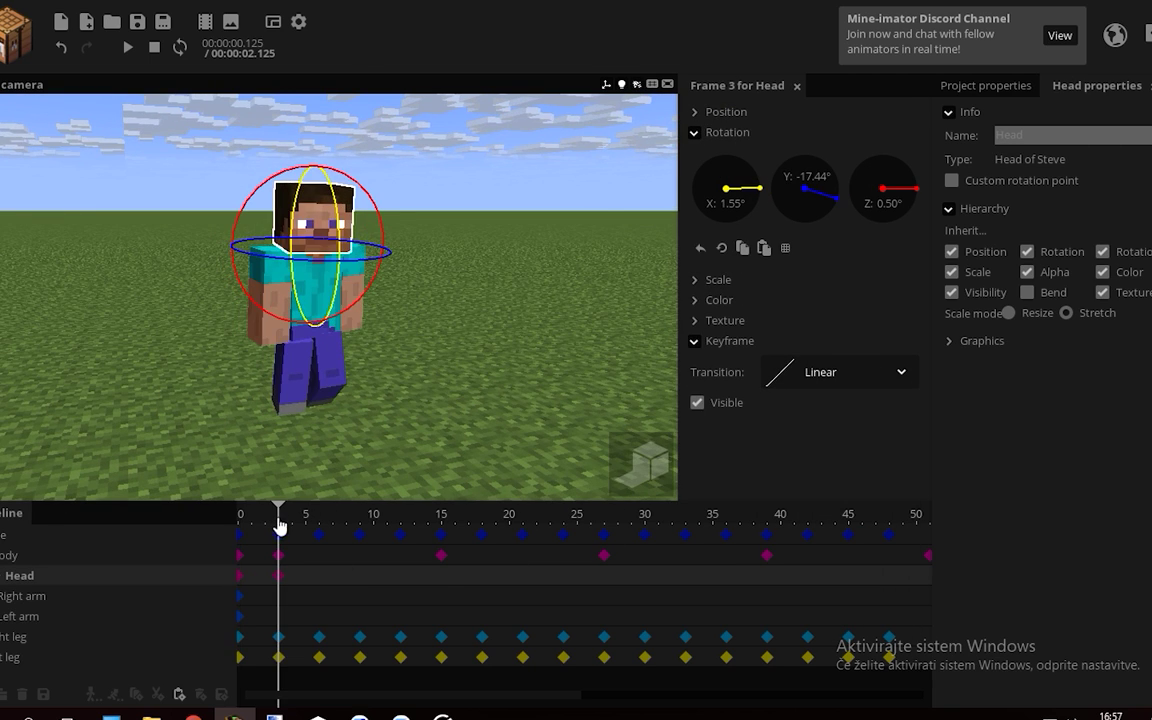
pyautogui.press('space')
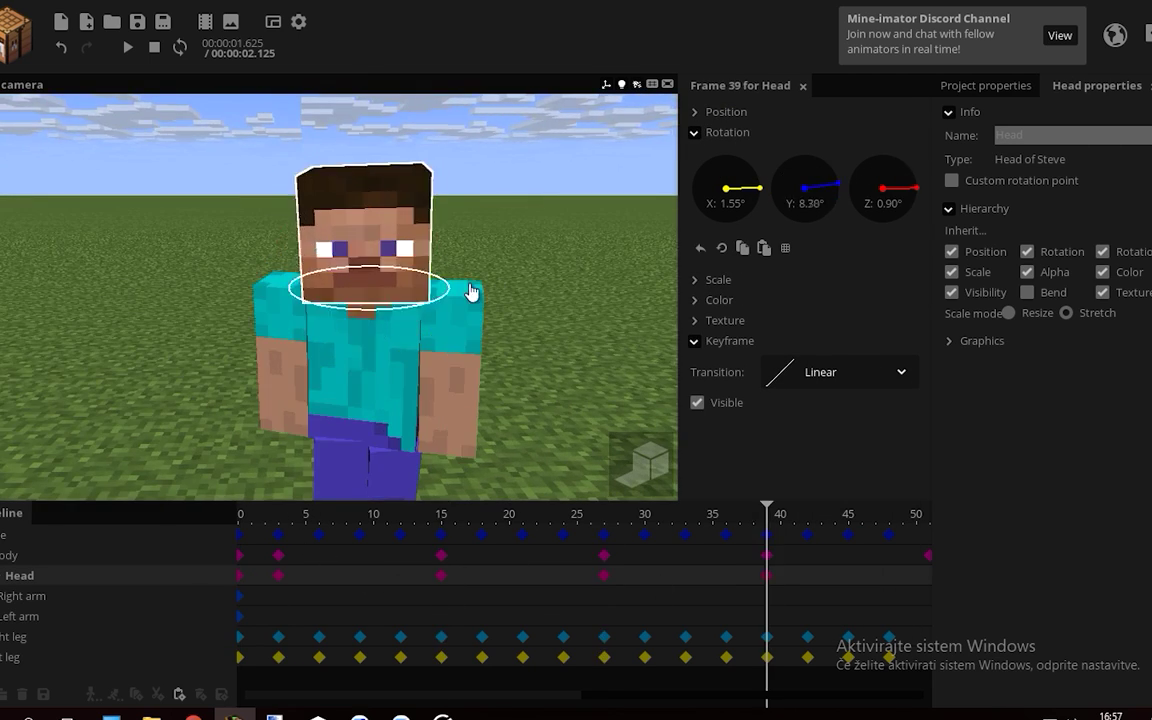
pyautogui.moveTo(735, 575); pyautogui.dragTo(189, 593)
pyautogui.click(441, 514)
pyautogui.click(835, 372)
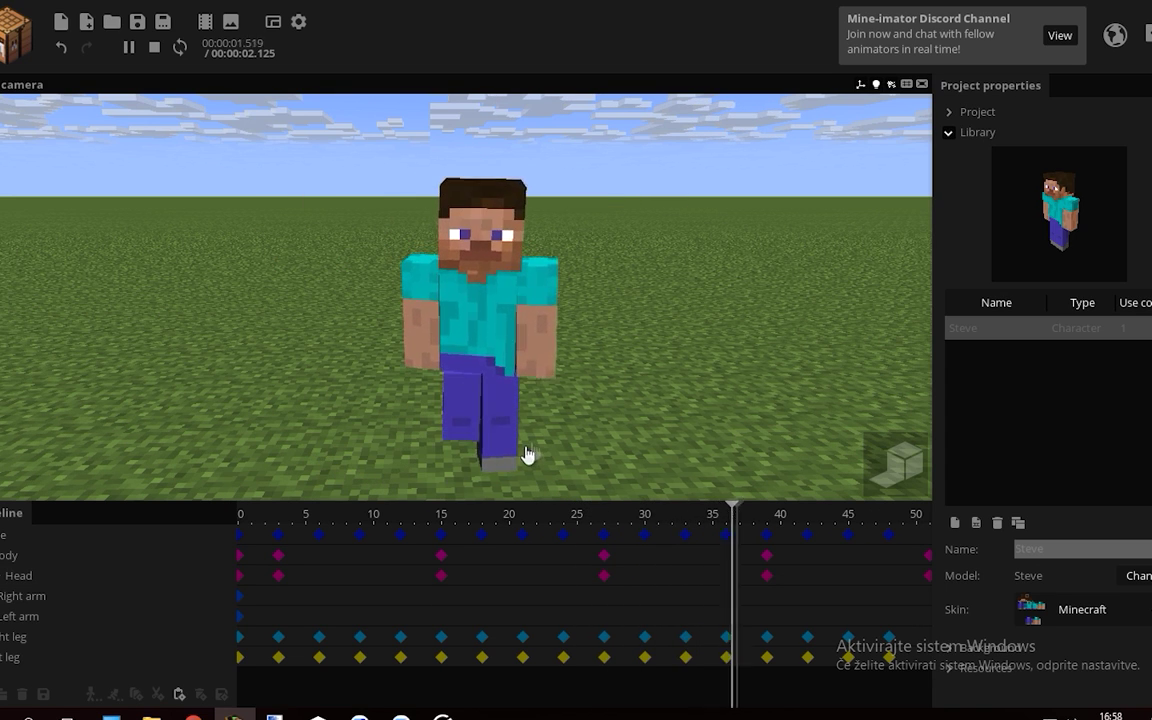
pyautogui.press('space')
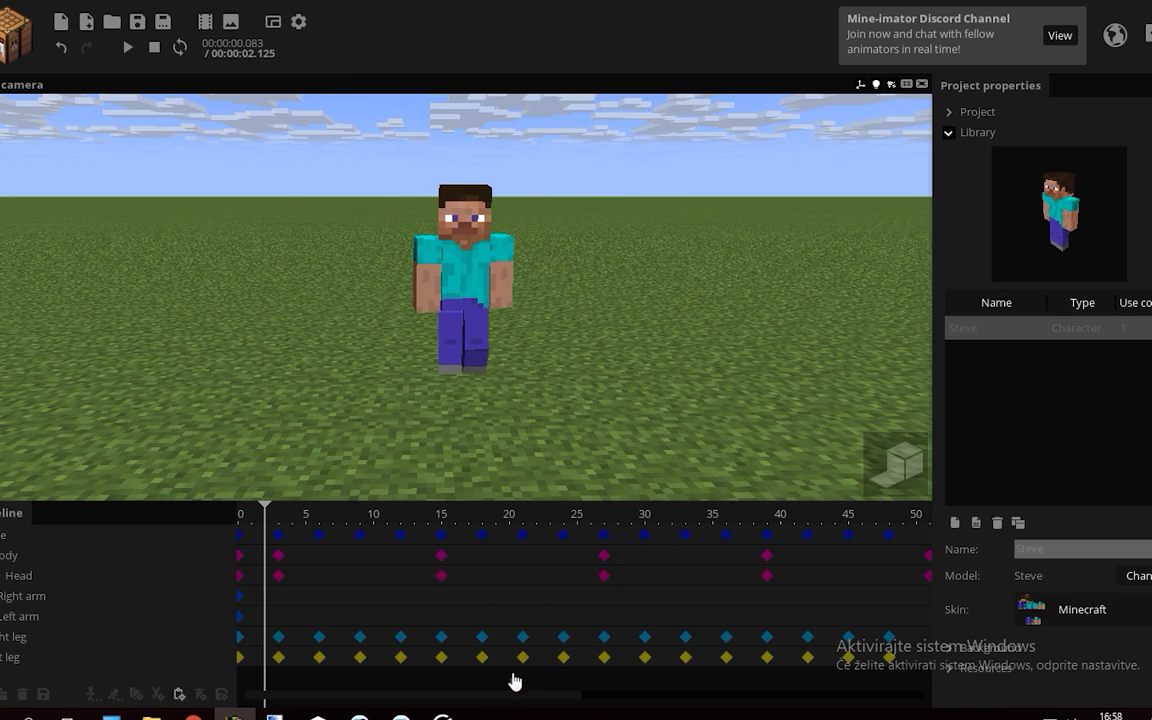
# Try the second ease-in-and-out curve as the transition of all head keyframes and play the walk from the start
pyautogui.moveTo(514, 681); pyautogui.dragTo(614, 699)
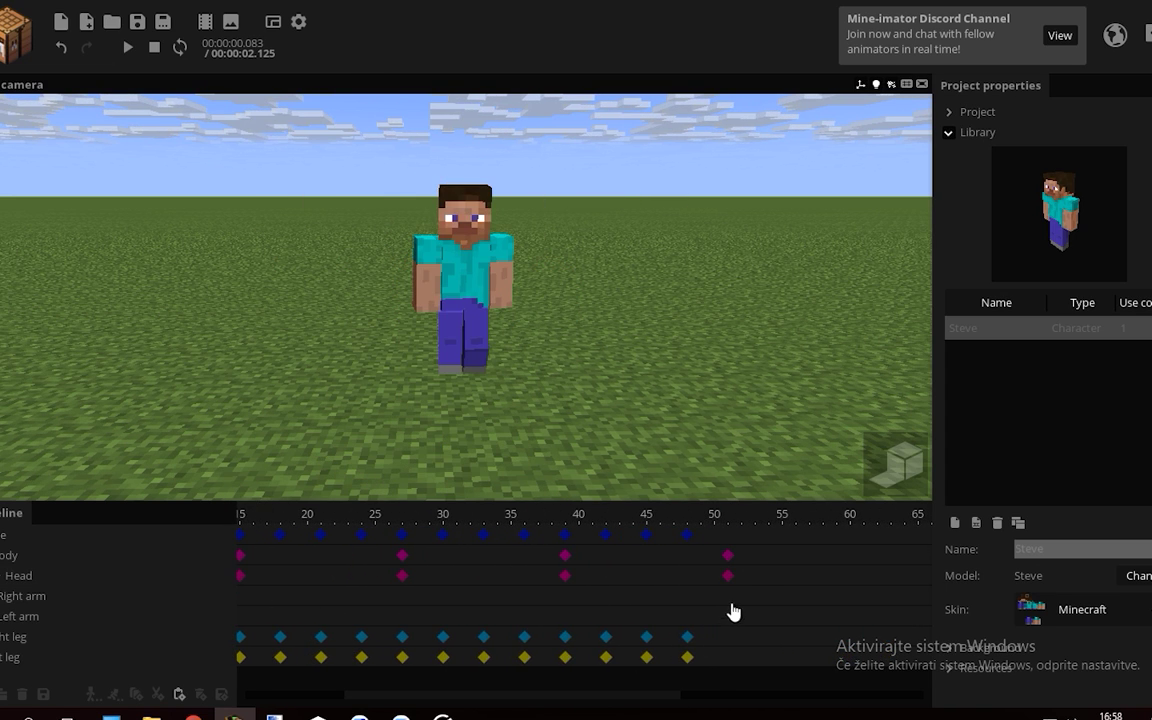
pyautogui.click(185, 582)
pyautogui.click(441, 514)
pyautogui.click(858, 373)
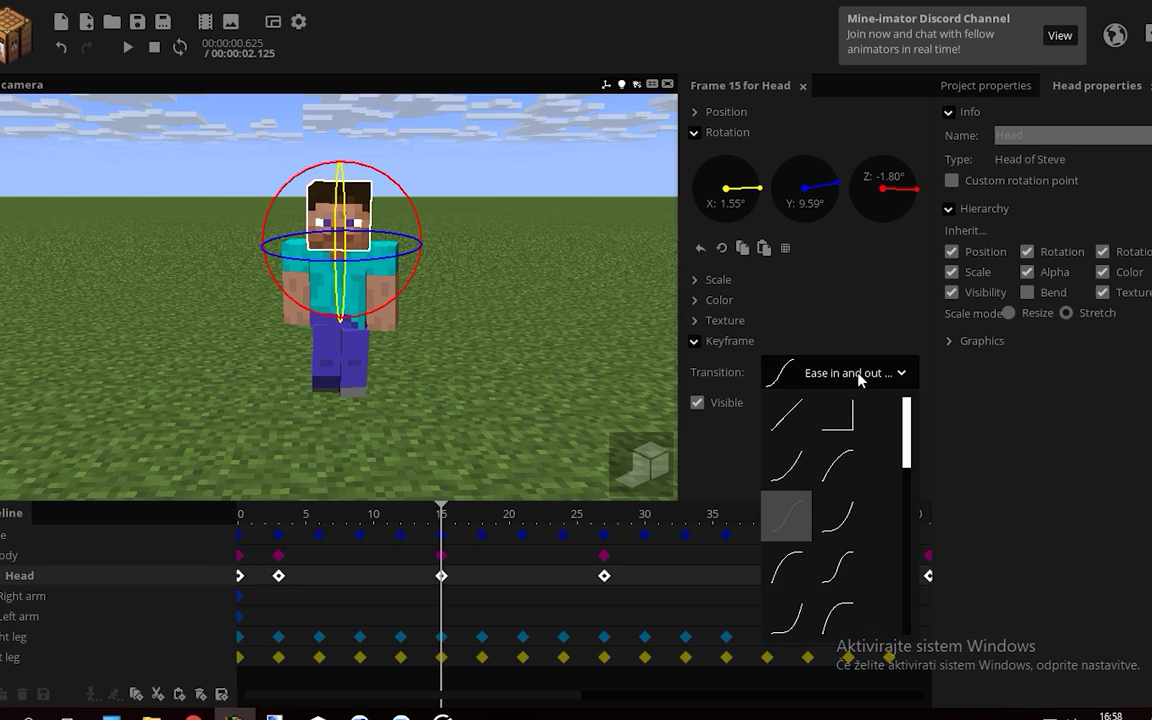
pyautogui.click(834, 568)
pyautogui.click(509, 418)
pyautogui.moveTo(449, 513); pyautogui.dragTo(241, 517)
pyautogui.press('space')
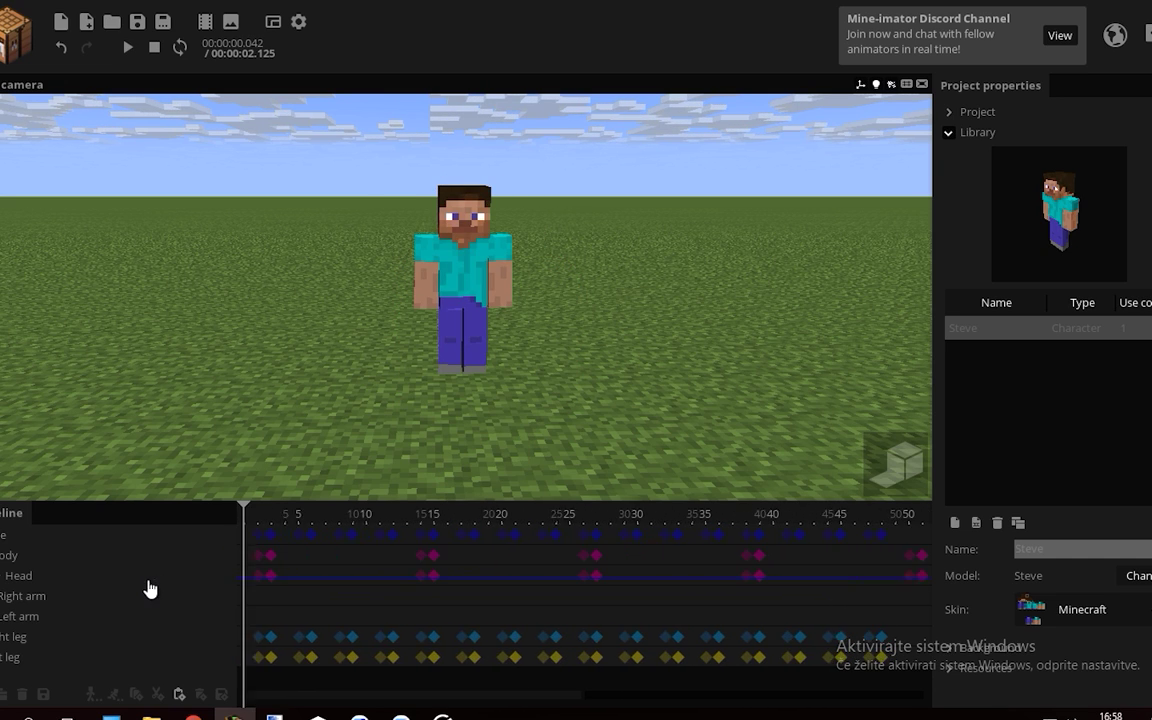
# Try a linear transition on all head keyframes and play the walk
pyautogui.click(229, 585)
pyautogui.click(822, 376)
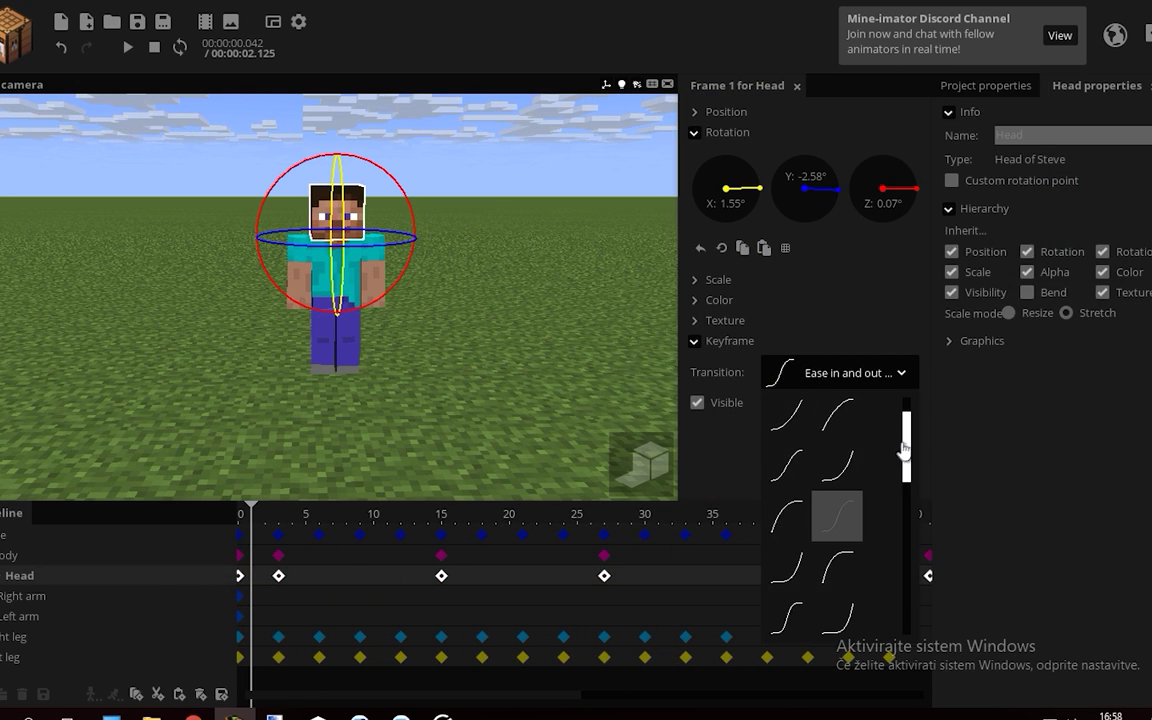
pyautogui.scroll(1, 776, 419)
pyautogui.click(776, 419)
pyautogui.press('space')
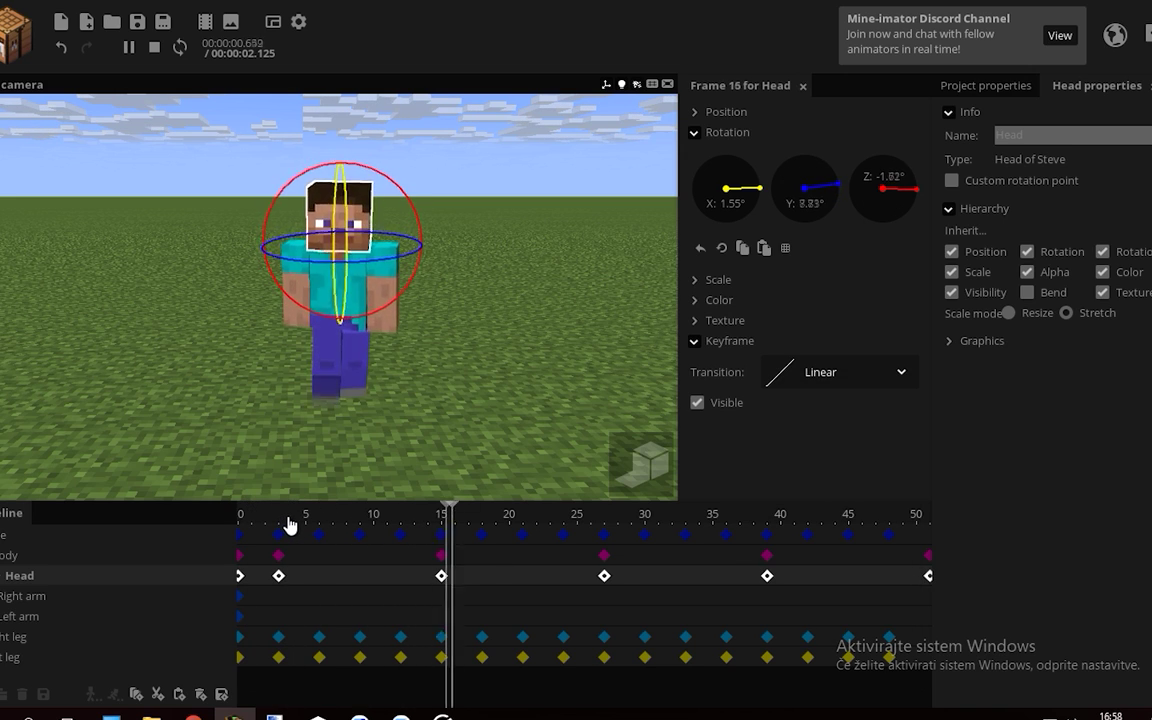
pyautogui.press('space')
# Examine the body's keyframe at frame 3 and replay the walk from a closer view
pyautogui.click(496, 437)
pyautogui.moveTo(496, 437); pyautogui.dragTo(496, 430, button='right')
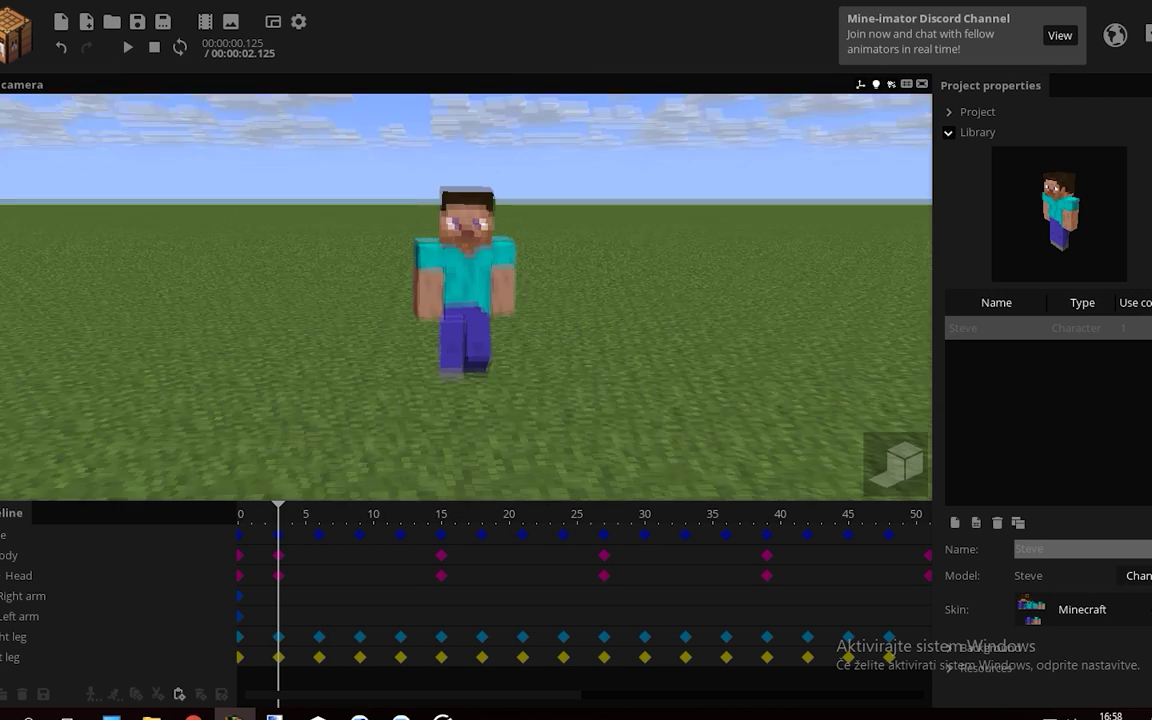
pyautogui.scroll(3, 521, 480)
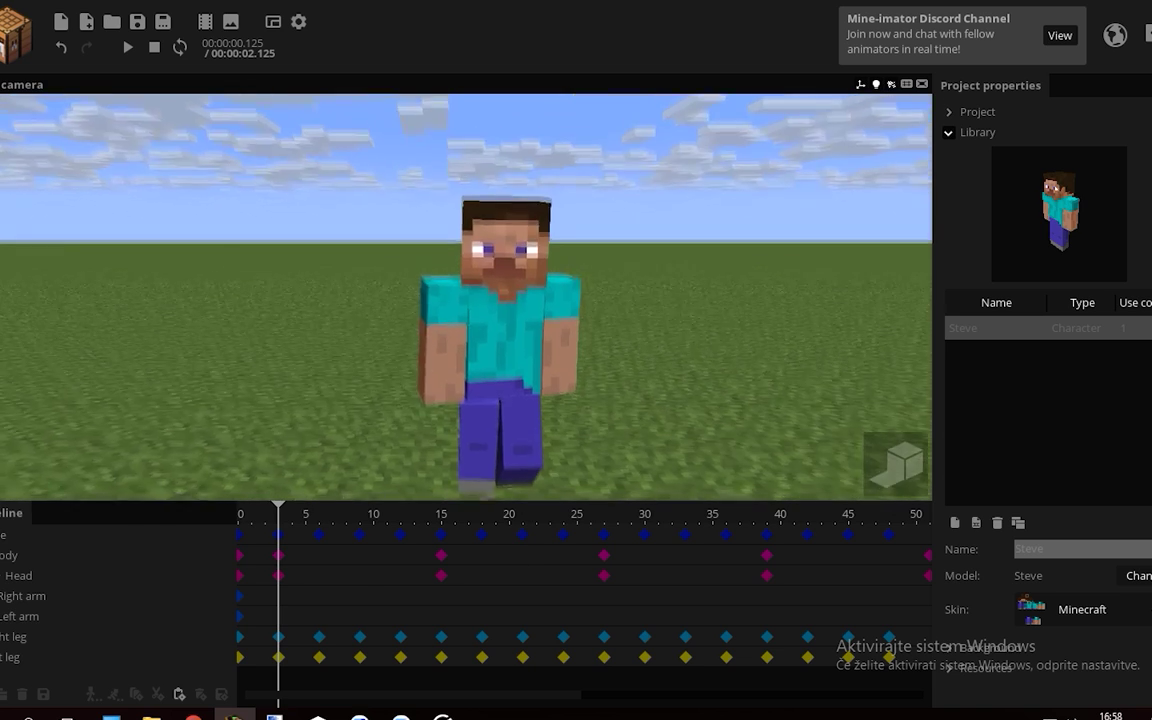
pyautogui.click(279, 555)
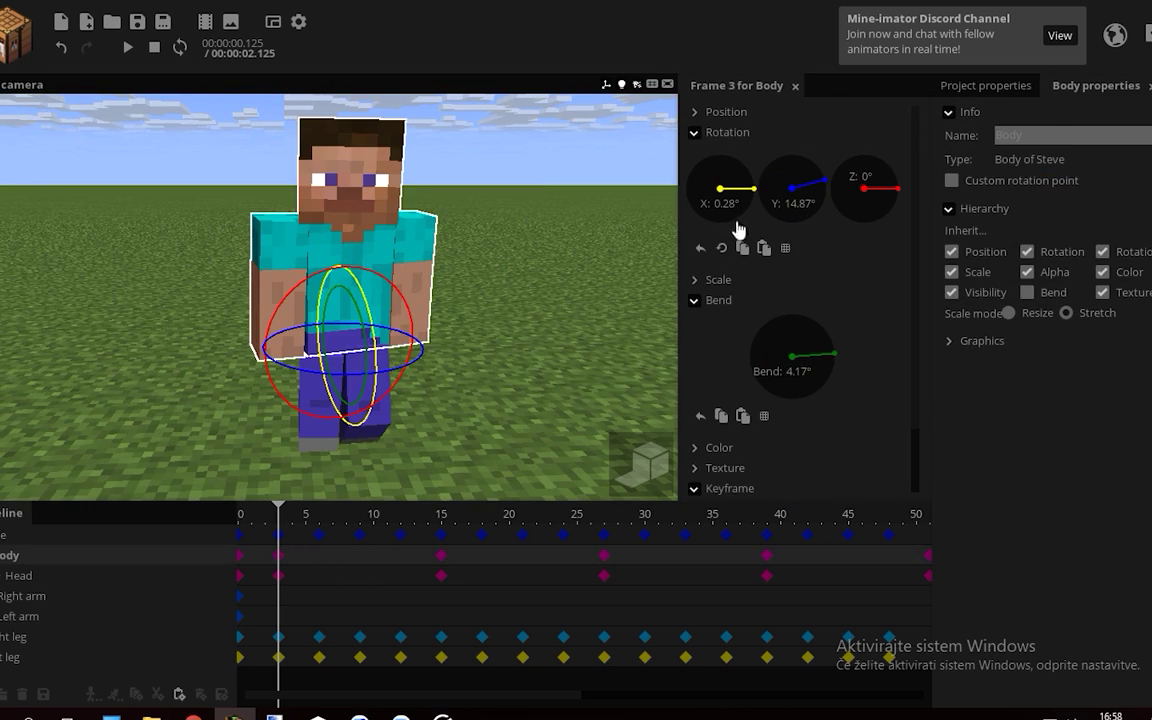
pyautogui.click(527, 245)
pyautogui.press('space')
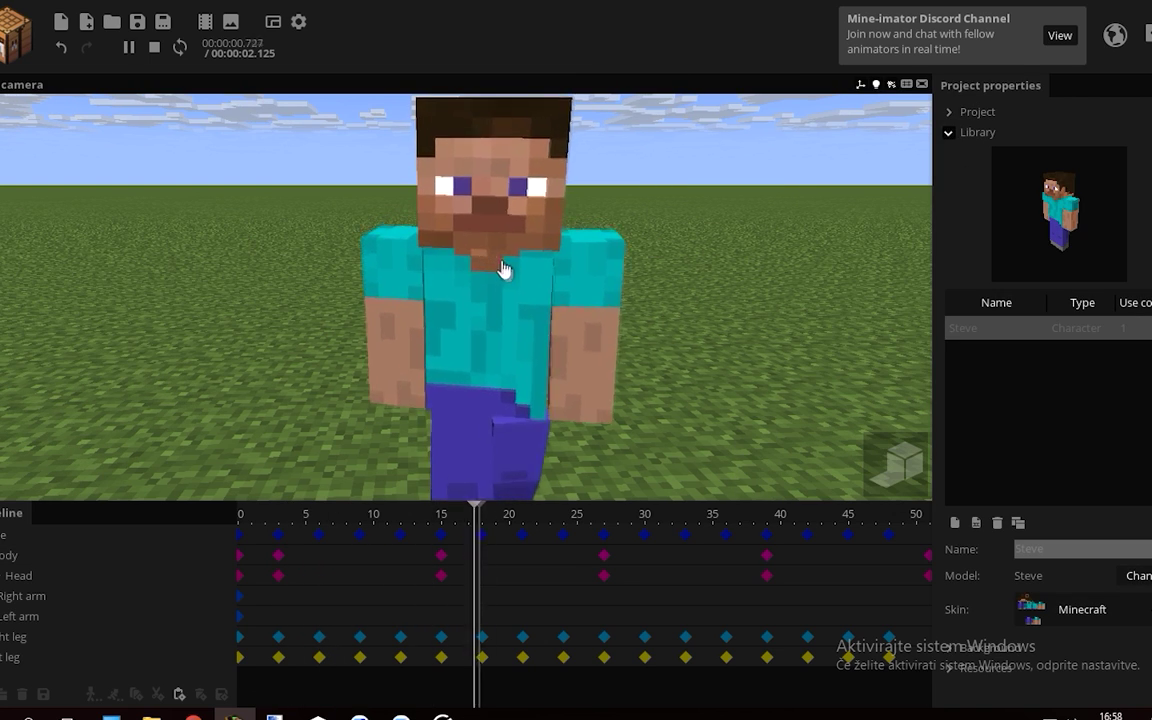
pyautogui.press('space')
# Set the transition of all head keyframes to the first ease-in-and-out curve and play the result
pyautogui.moveTo(493, 696); pyautogui.dragTo(715, 645)
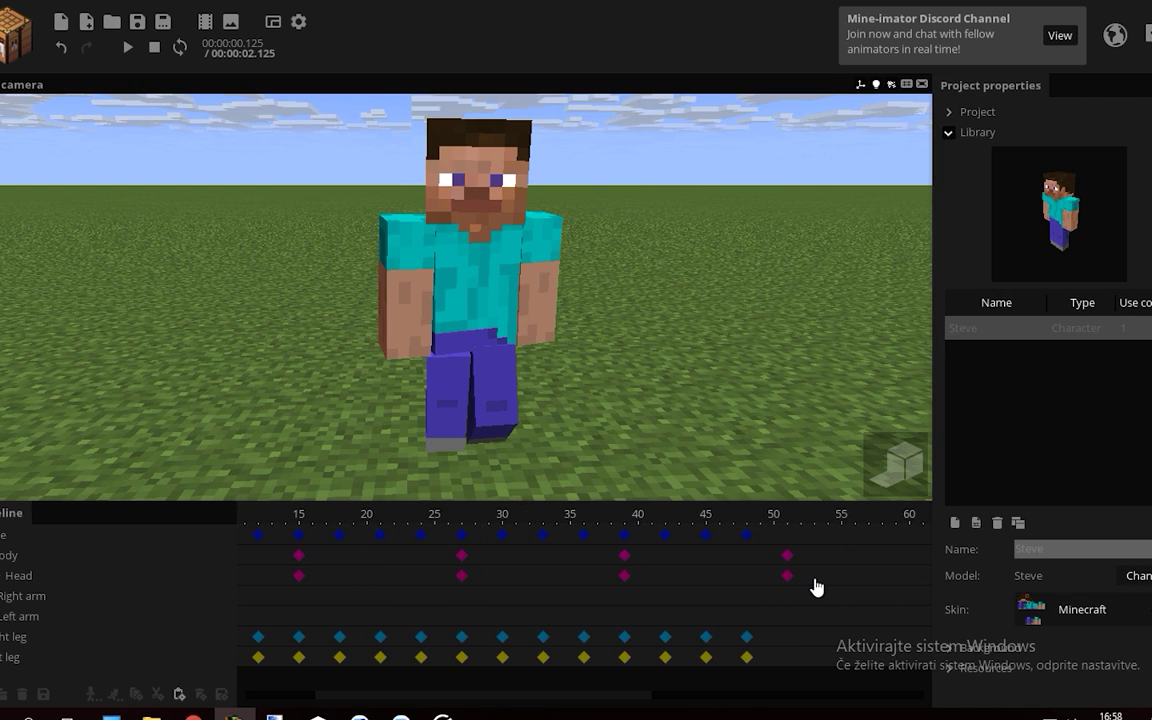
pyautogui.hscroll(-3, 287, 603)
pyautogui.click(279, 576)
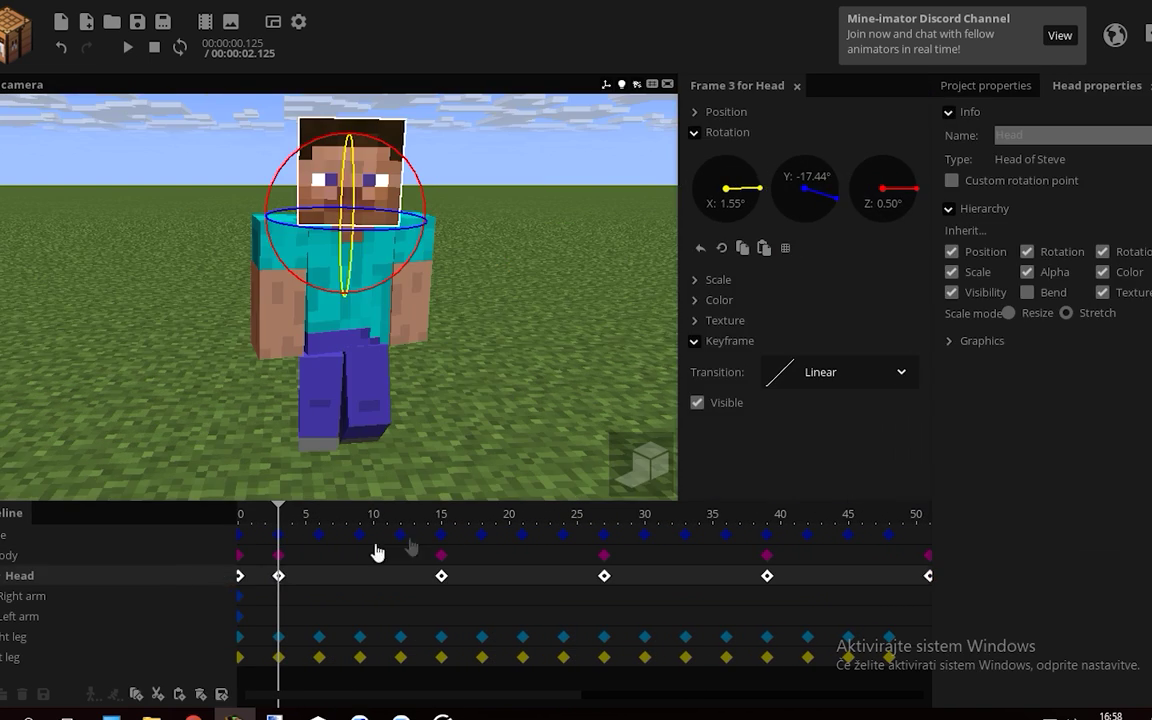
pyautogui.click(825, 374)
pyautogui.click(787, 516)
pyautogui.click(563, 327)
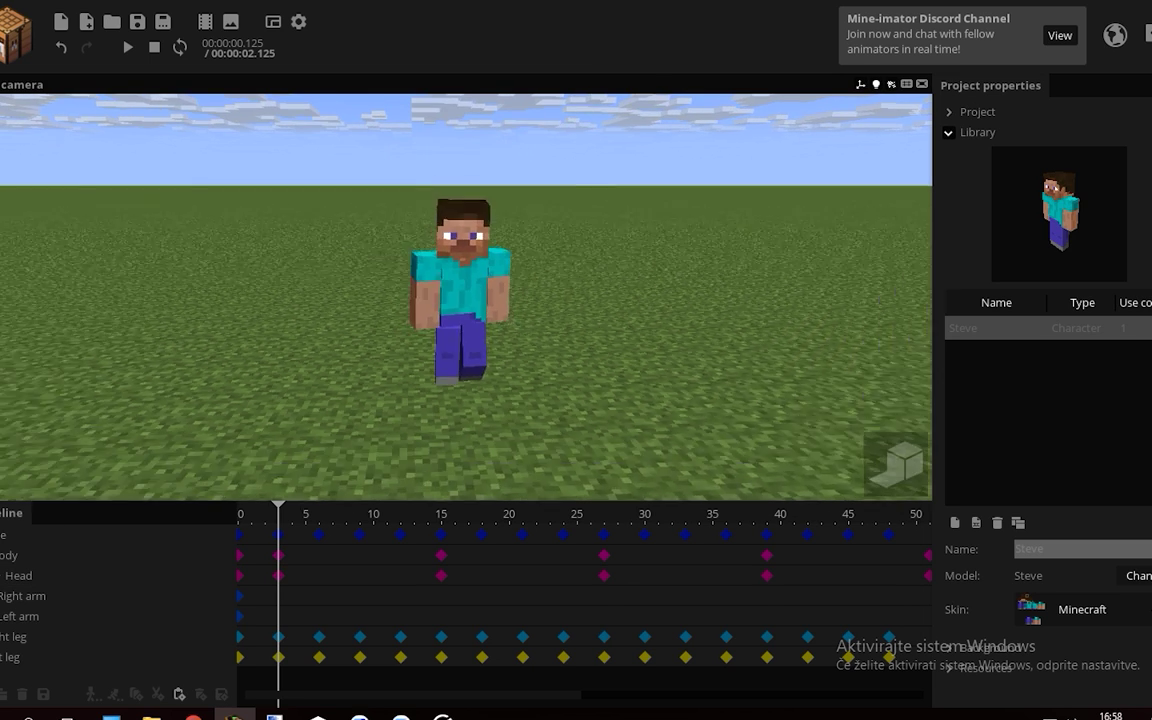
pyautogui.press('space')
pyautogui.press('space')
# Keyframe the right arm at frame 6, swung forward and slightly bent
pyautogui.moveTo(557, 333); pyautogui.dragTo(420, 377, button='right')
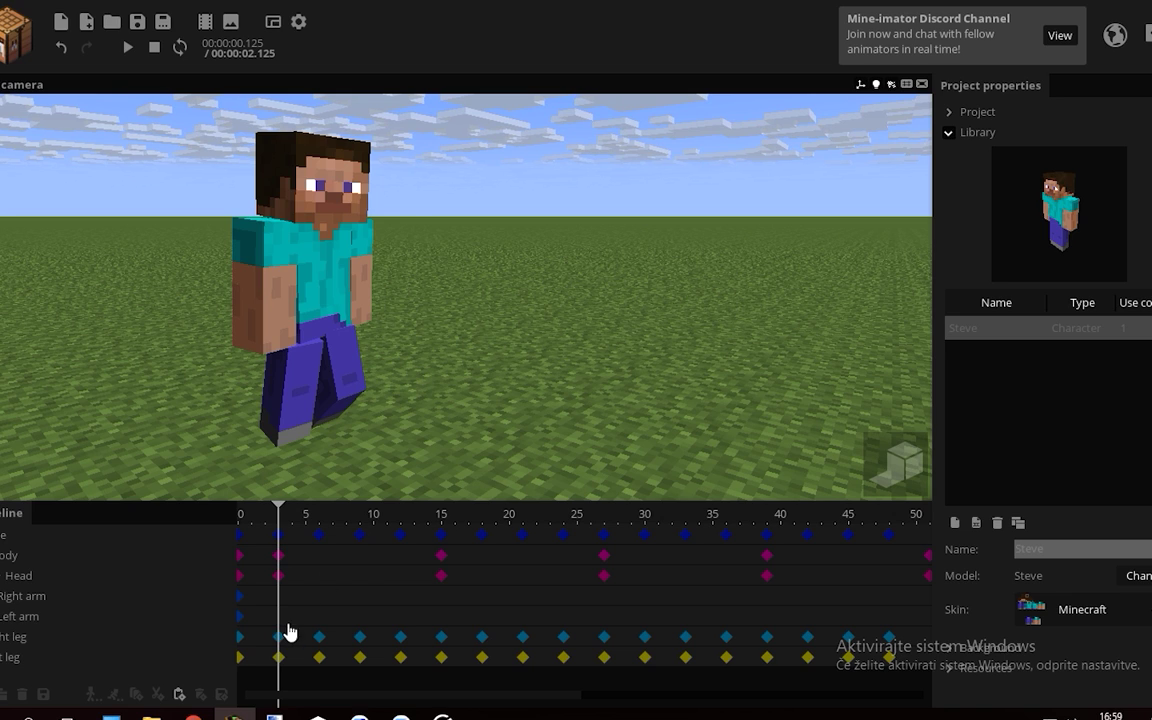
pyautogui.click(280, 573)
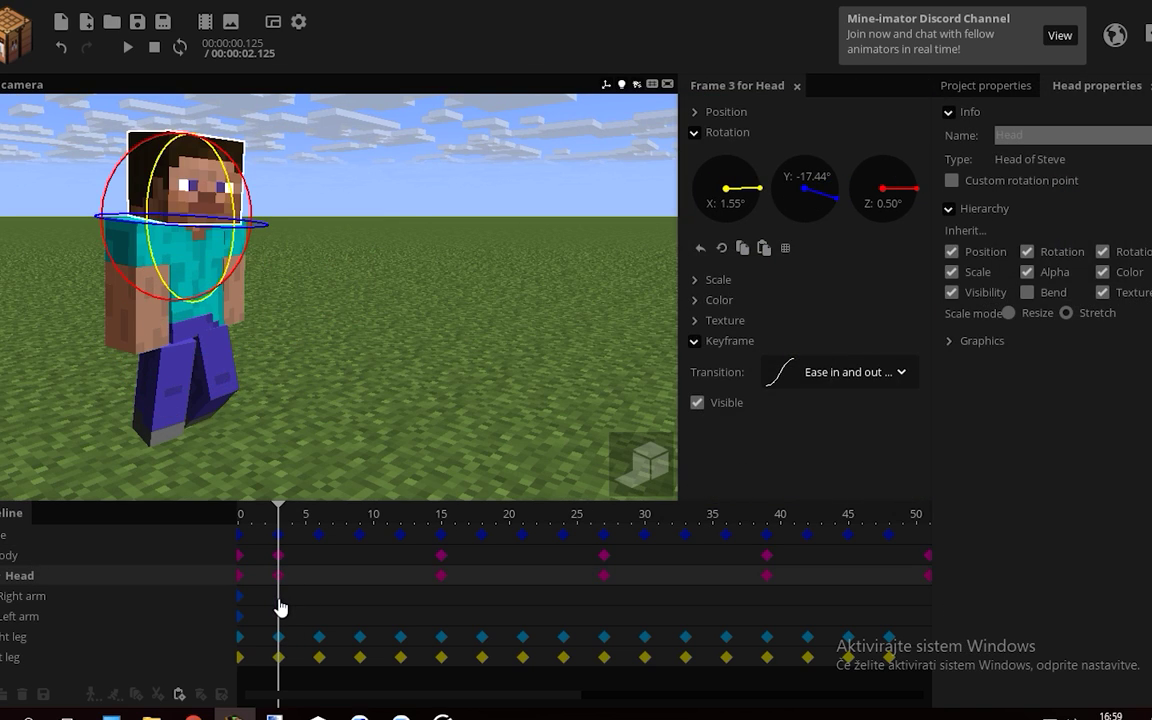
pyautogui.moveTo(285, 530); pyautogui.dragTo(309, 530)
pyautogui.click(313, 600)
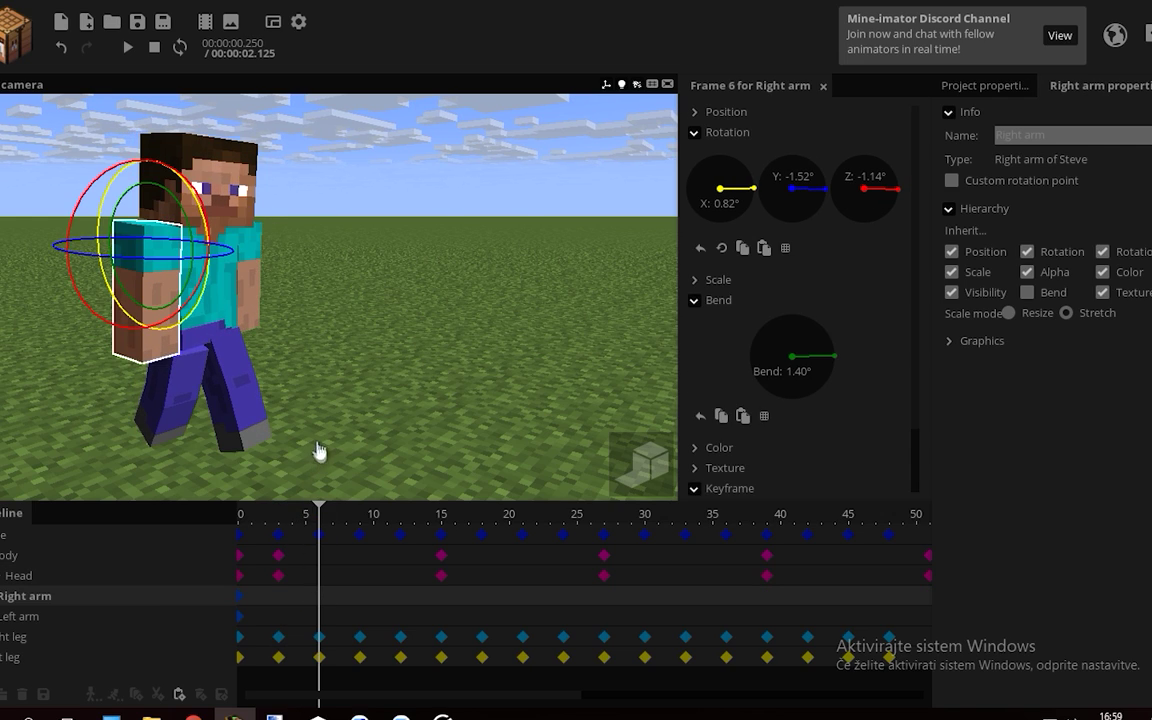
pyautogui.moveTo(301, 420); pyautogui.dragTo(215, 475)
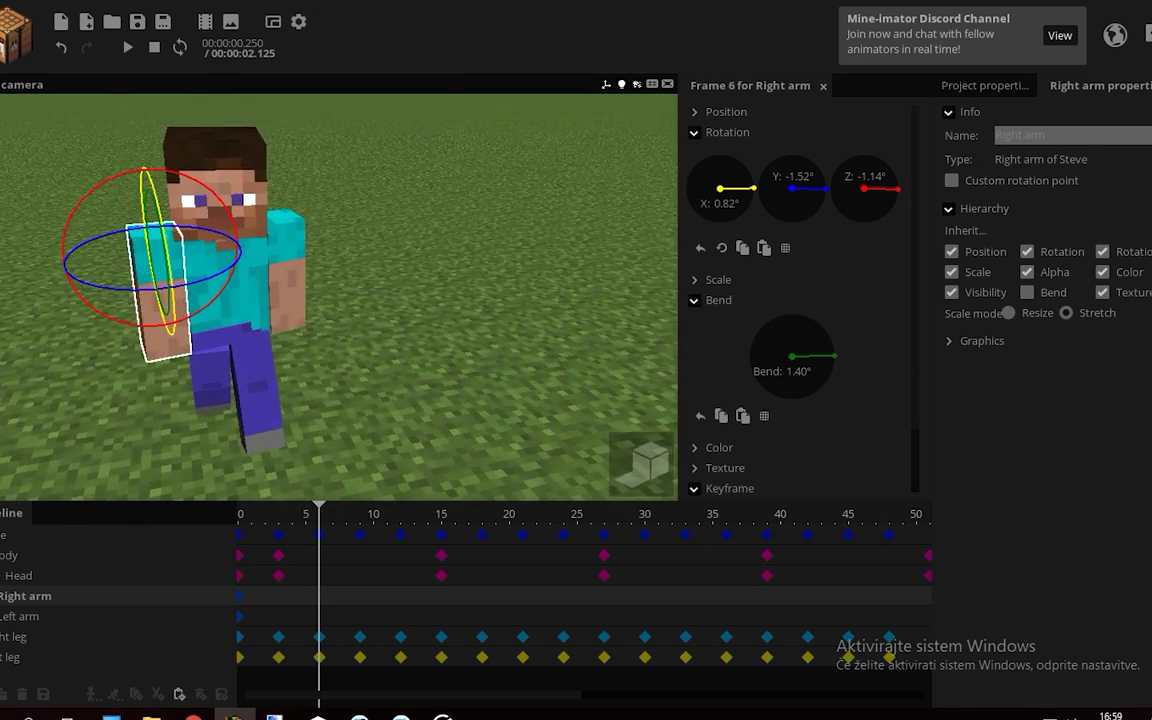
pyautogui.moveTo(370, 436); pyautogui.dragTo(311, 402, button='middle')
pyautogui.moveTo(234, 361); pyautogui.dragTo(231, 271)
pyautogui.moveTo(328, 288); pyautogui.dragTo(274, 335)
# Keyframe the left arm at frame 6 with X 38.37° and Y -5.80° rotation and a bend of 6.96°
pyautogui.moveTo(356, 383); pyautogui.dragTo(230, 283, button='middle')
pyautogui.click(320, 616)
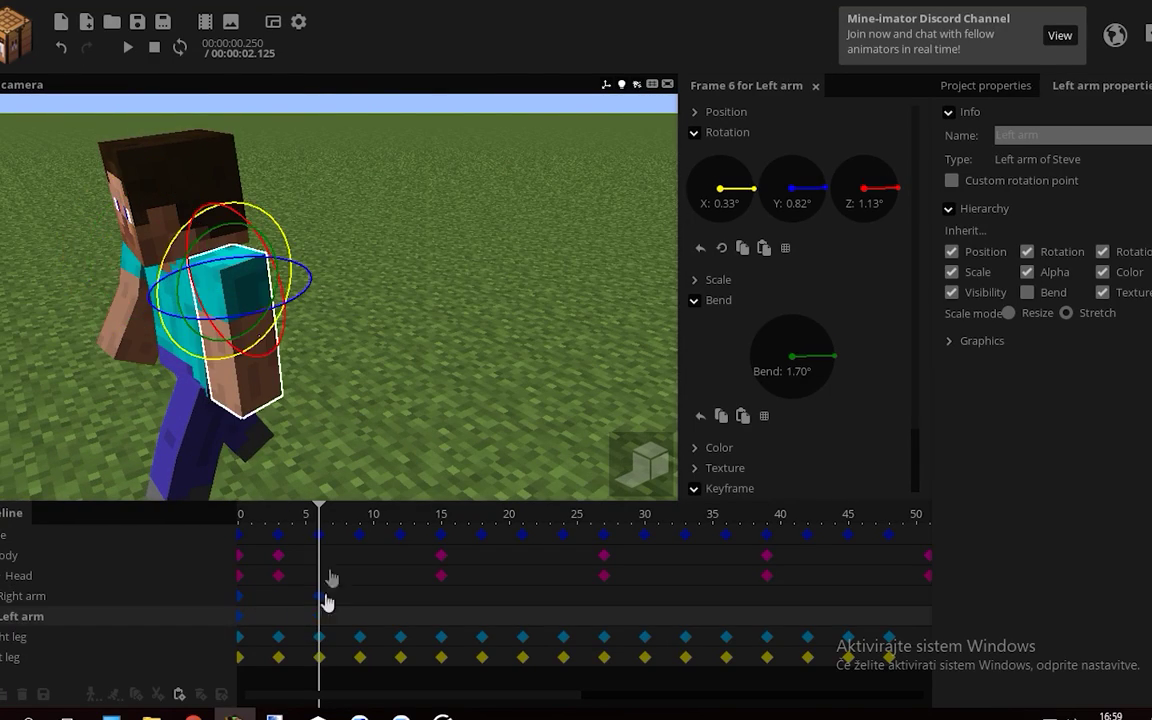
pyautogui.moveTo(279, 335); pyautogui.dragTo(284, 336)
pyautogui.moveTo(303, 363); pyautogui.dragTo(244, 342)
pyautogui.moveTo(238, 355); pyautogui.dragTo(230, 357)
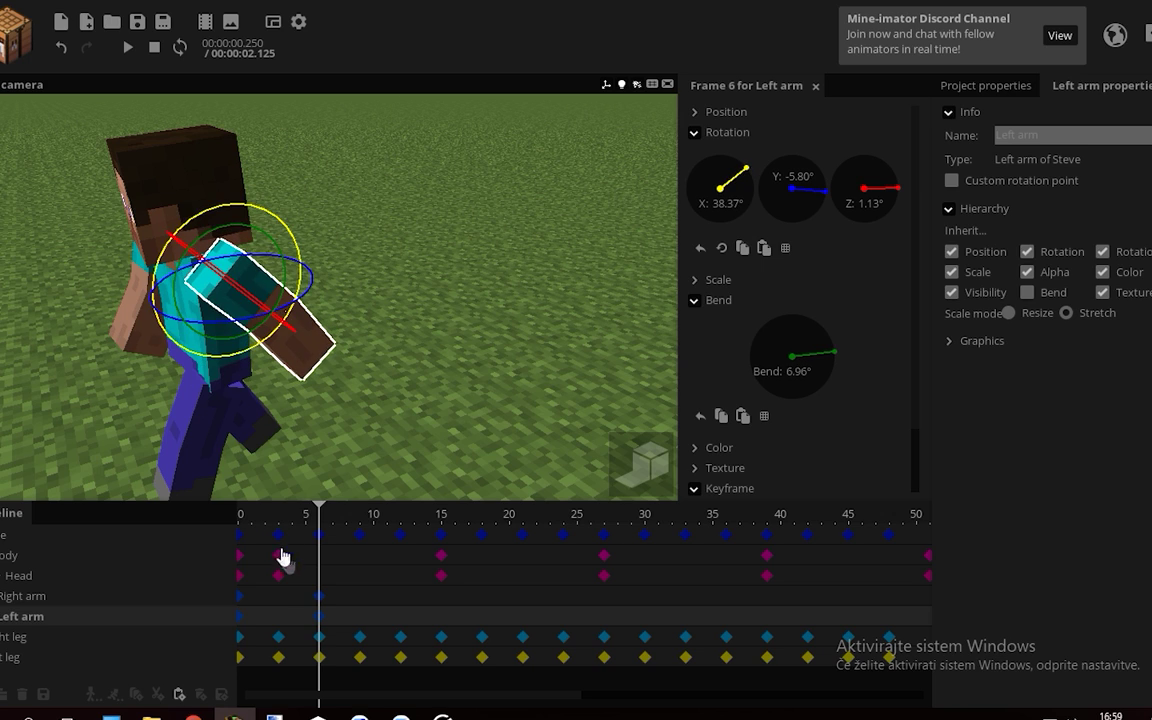
# Set the transition of both arms' keyframes at frames 0 and 6 to an ease-in-and-out curve
pyautogui.moveTo(320, 610); pyautogui.dragTo(237, 596)
pyautogui.scroll(-2, 830, 450)
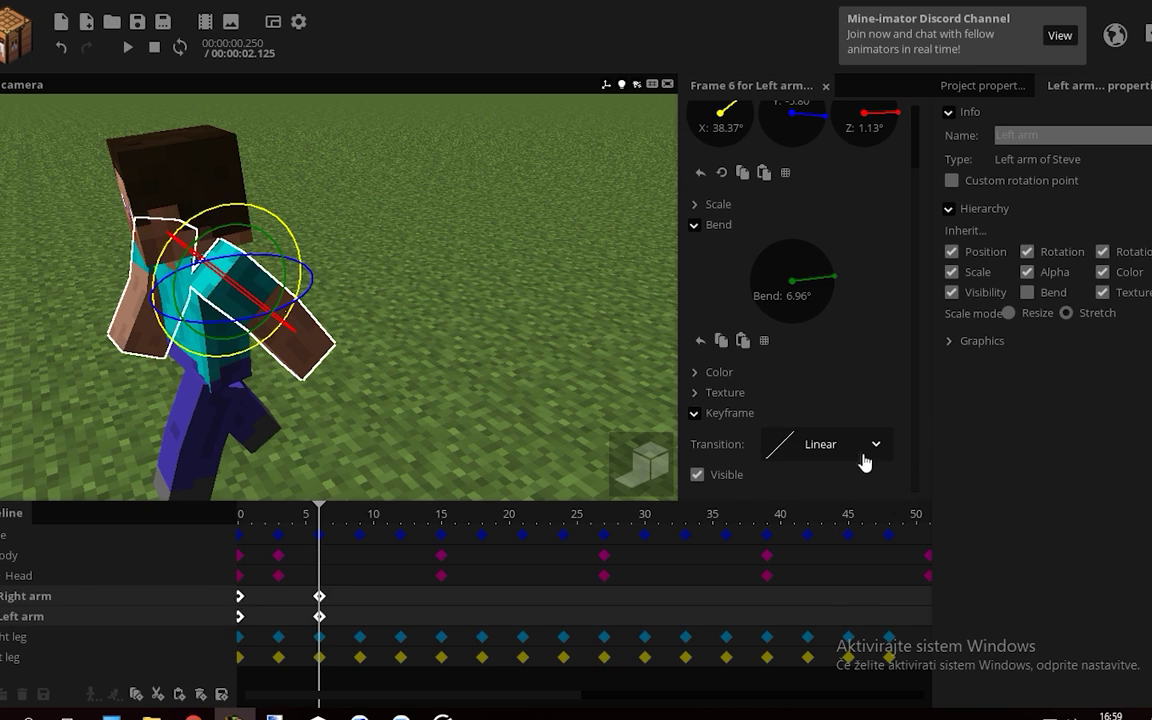
pyautogui.click(828, 444)
pyautogui.click(825, 570)
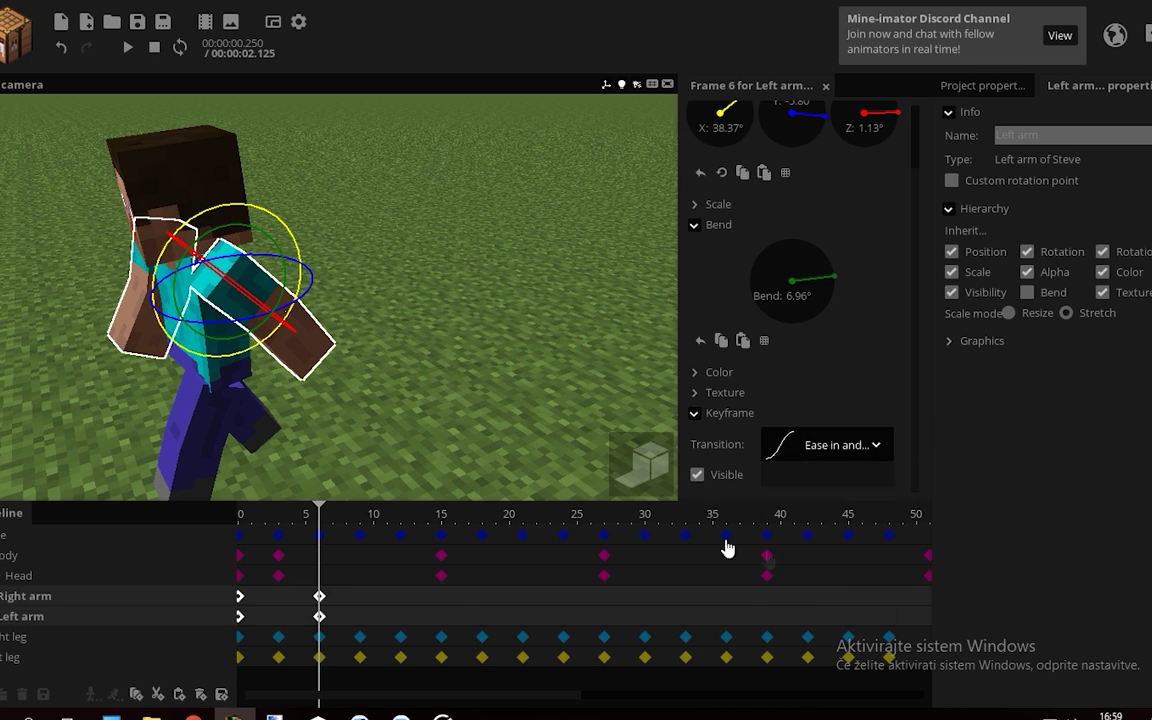
# Keyframe the right and left arms at frame 17, swung opposite to their frame 6 poses
pyautogui.click(470, 600)
pyautogui.moveTo(288, 310); pyautogui.dragTo(255, 290)
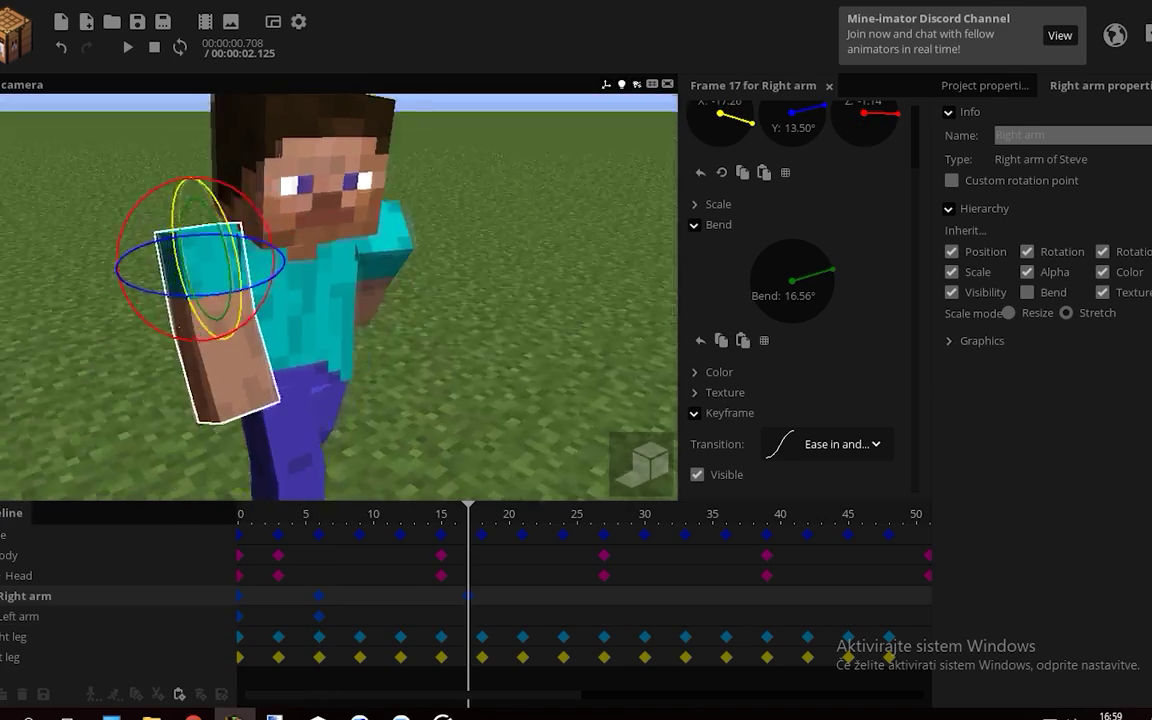
pyautogui.moveTo(180, 327); pyautogui.dragTo(458, 382)
pyautogui.click(469, 617)
# Keyframe both arms at frame 29 with the swing reversed from frame 17
pyautogui.click(618, 599)
pyautogui.click(631, 600)
pyautogui.click(631, 617)
# Continue the alternating arm swing with keyframes at frame 41 and at the end of the walk, and save the project
pyautogui.click(794, 596)
pyautogui.moveTo(200, 345); pyautogui.dragTo(250, 300)
pyautogui.moveTo(450, 695); pyautogui.dragTo(509, 695)
pyautogui.click(675, 617)
pyautogui.moveTo(322, 357); pyautogui.dragTo(400, 350)
pyautogui.click(512, 596)
pyautogui.click(838, 596)
pyautogui.click(838, 617)
pyautogui.moveTo(530, 345); pyautogui.dragTo(570, 353)
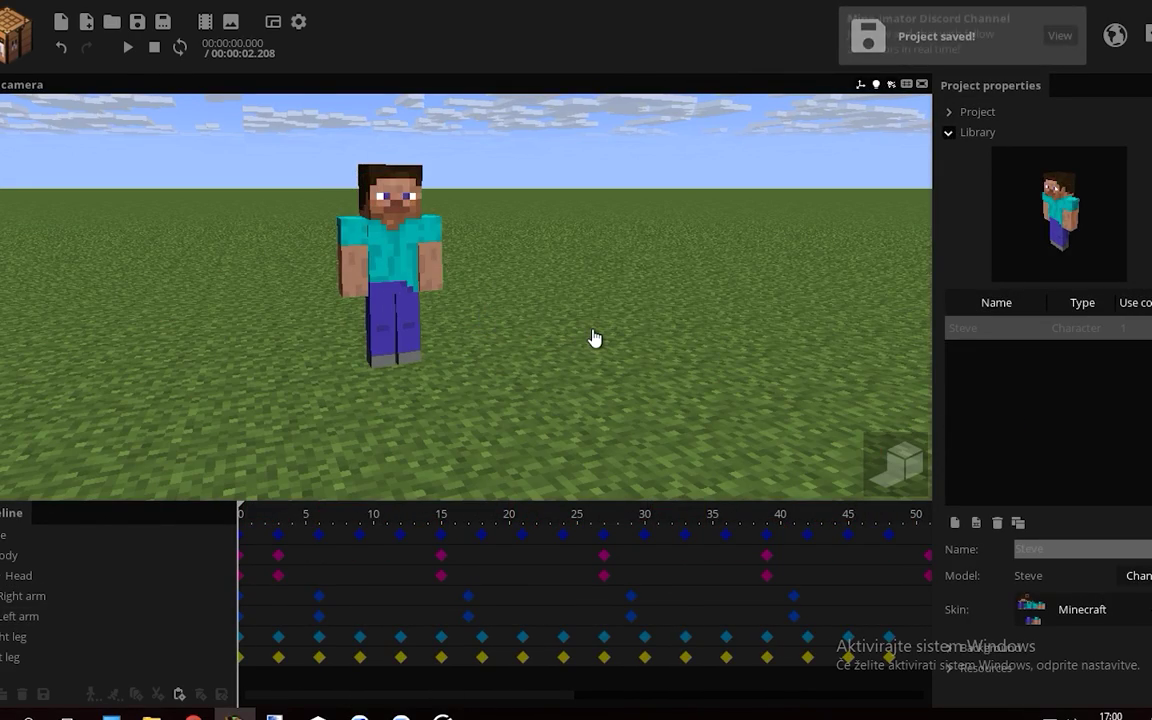
# Play the complete walk several times and examine Steve's motion from different angles
pyautogui.press('space')
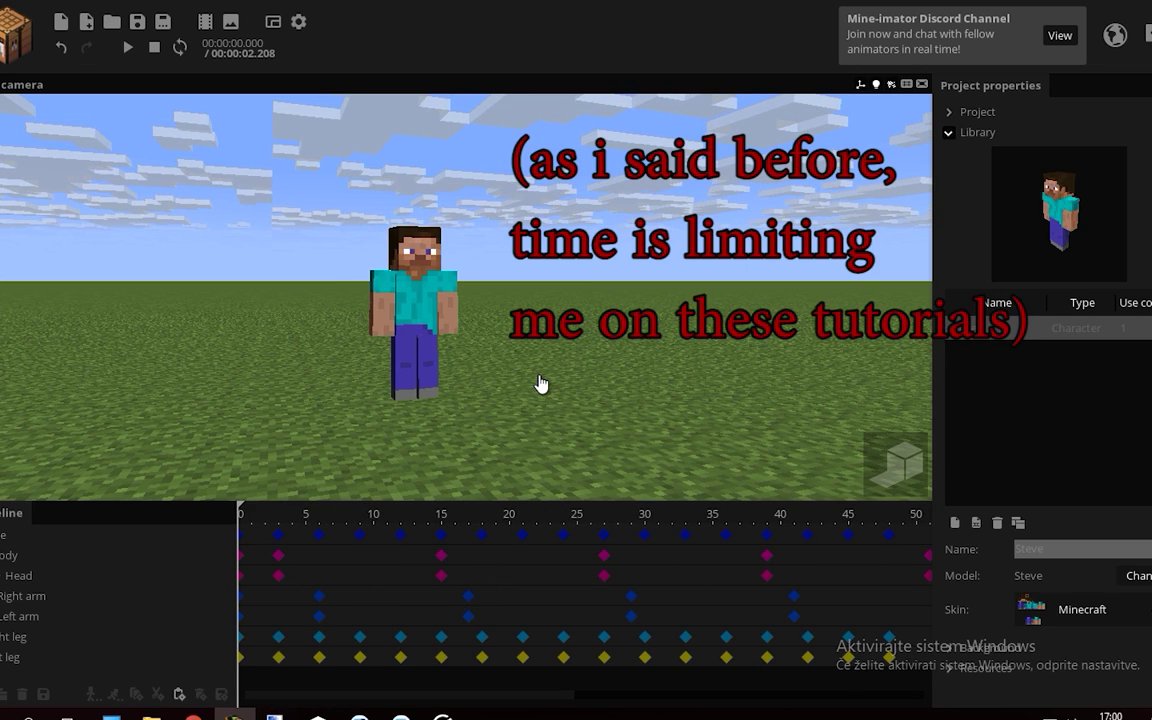
pyautogui.press('space')
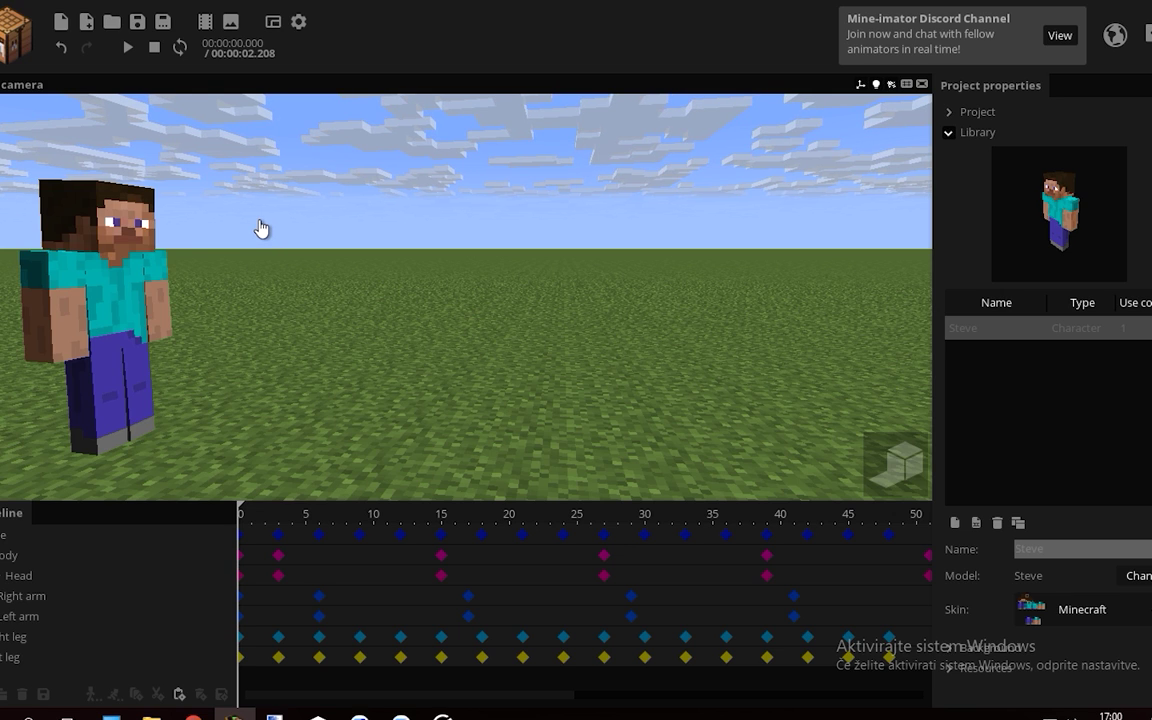
pyautogui.press('space')
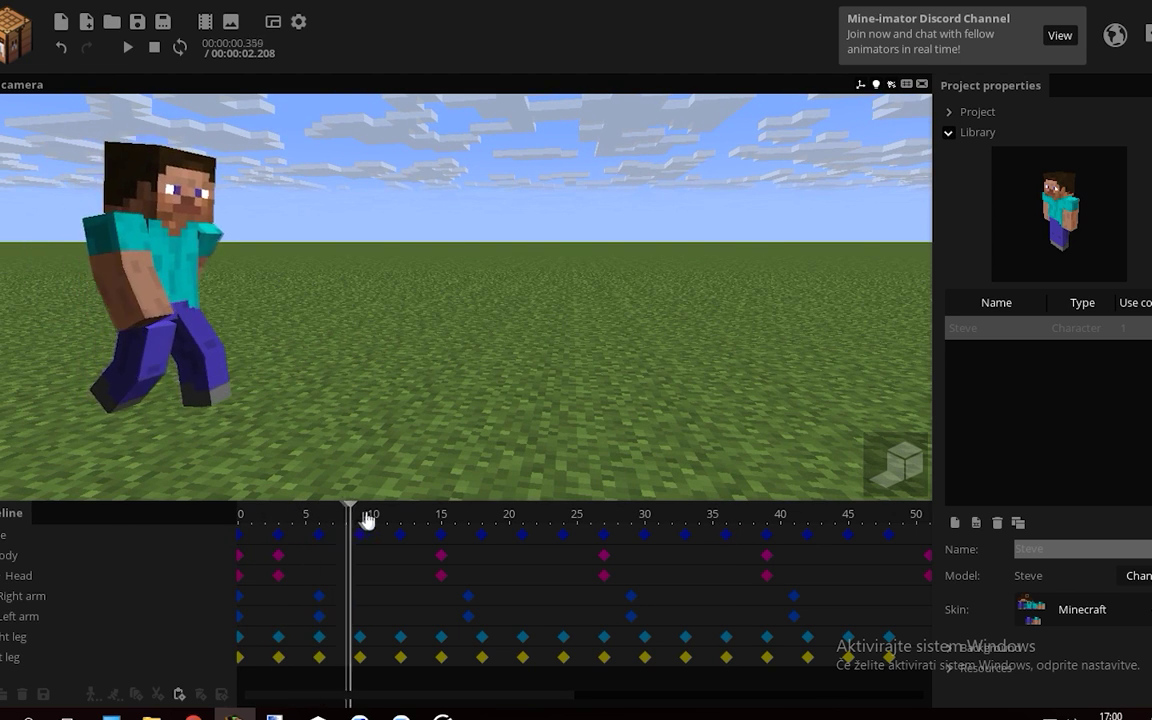
pyautogui.click(364, 537)
pyautogui.moveTo(281, 371); pyautogui.dragTo(280, 373)
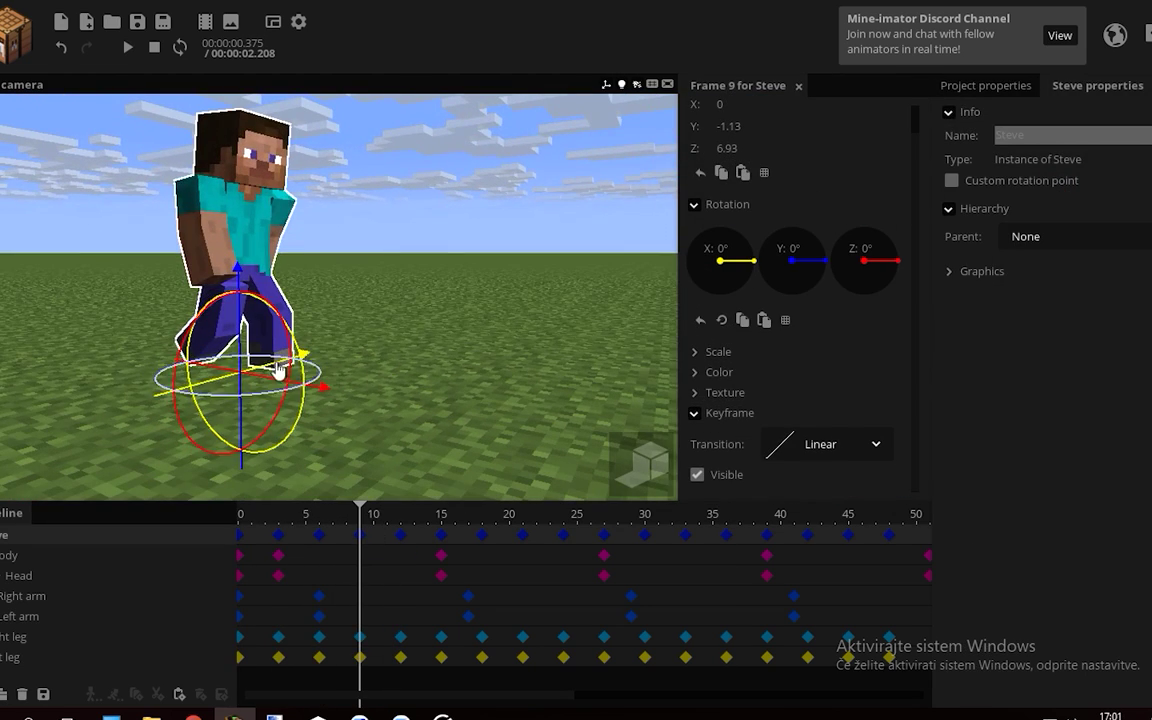
pyautogui.moveTo(358, 516); pyautogui.dragTo(95, 508)
pyautogui.press('space')
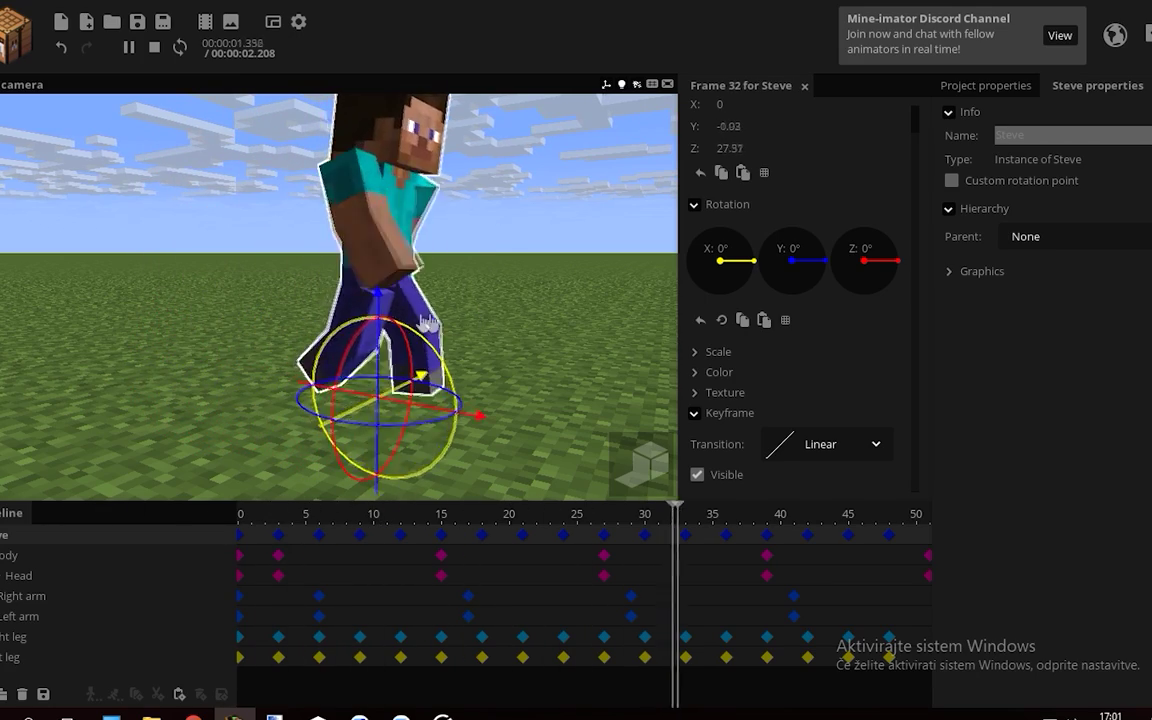
pyautogui.press('space')
pyautogui.click(382, 328)
pyautogui.scroll(-3, 382, 332)
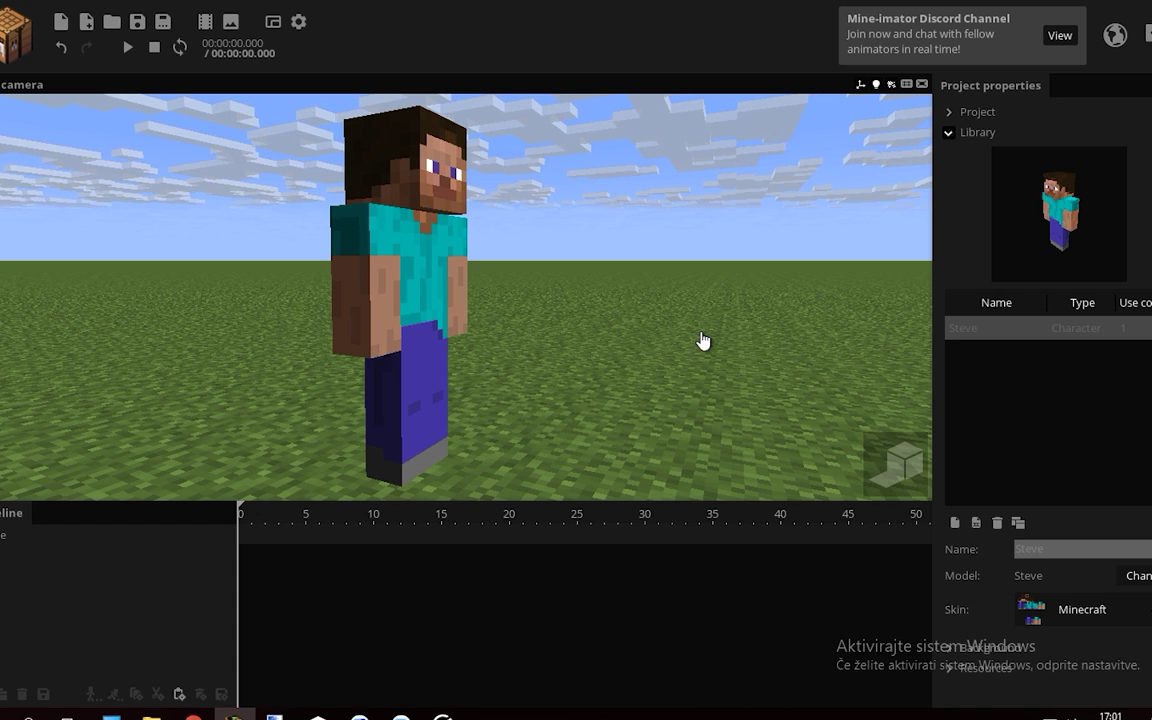
pyautogui.moveTo(703, 341); pyautogui.dragTo(603, 305, button='right')
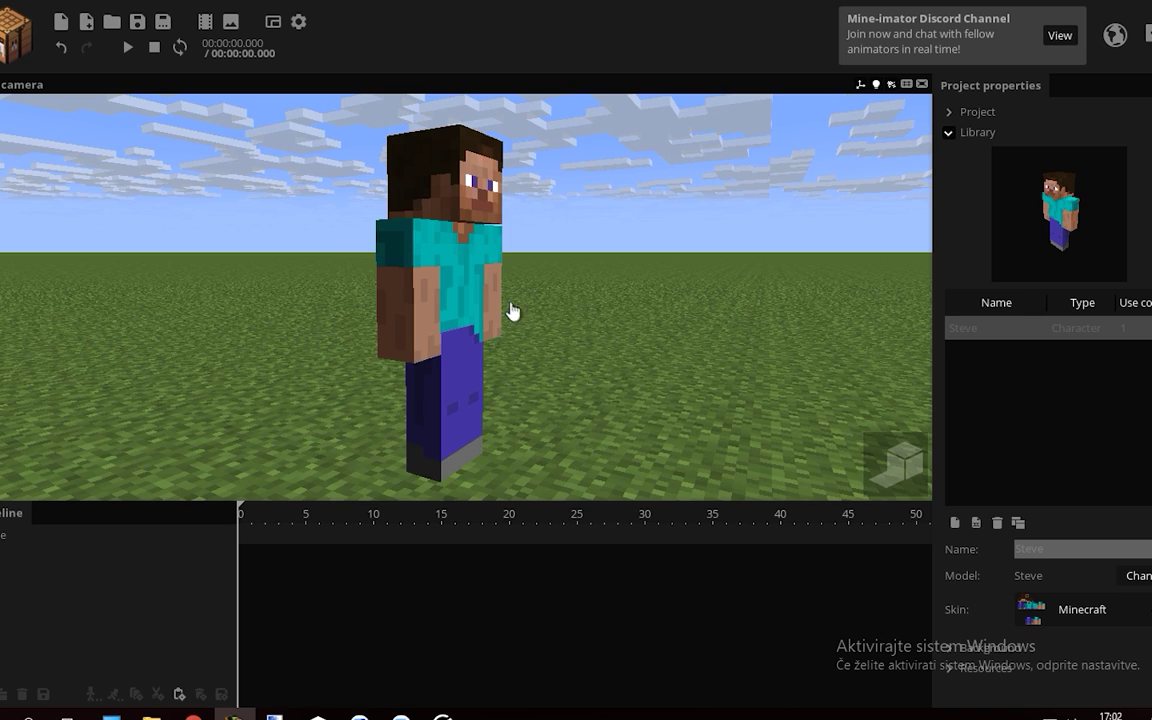
# Keyframe Steve at frame 5 leaning forward with an X rotation of 45°, and save the project
pyautogui.moveTo(513, 312)
pyautogui.mouseDown()
pyautogui.moveTo(518, 342)
pyautogui.moveTo(522, 327)
pyautogui.moveTo(505, 309)
pyautogui.mouseUp()
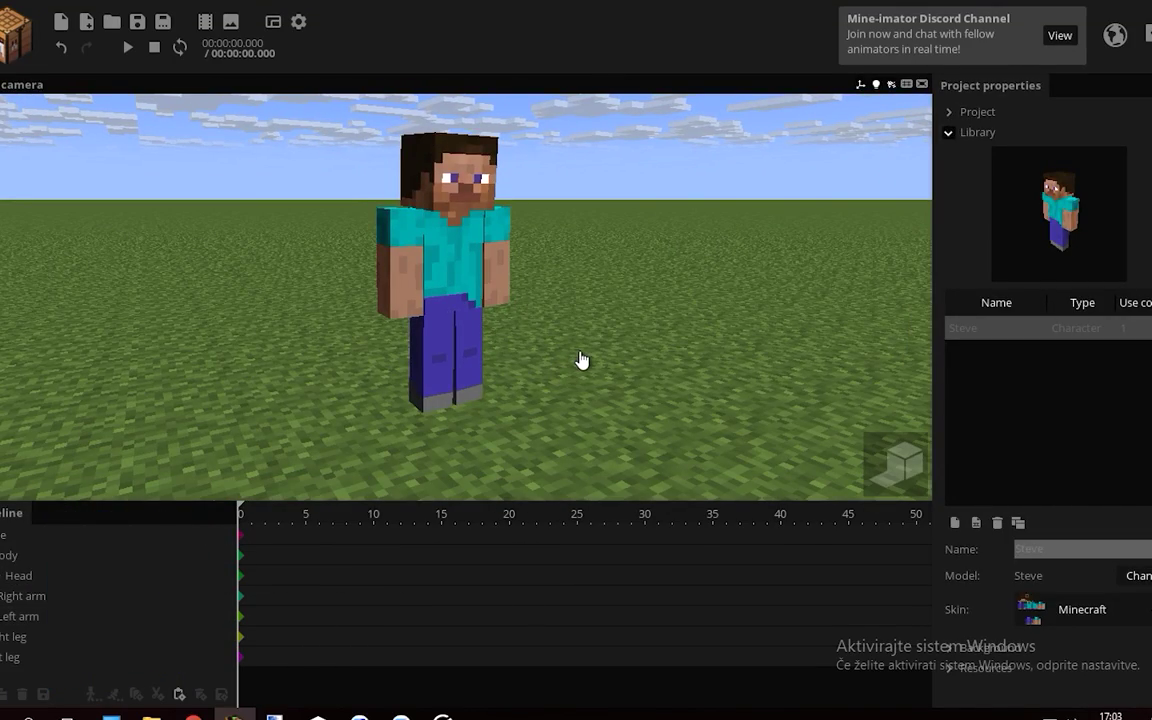
pyautogui.moveTo(582, 360); pyautogui.dragTo(476, 413, button='right')
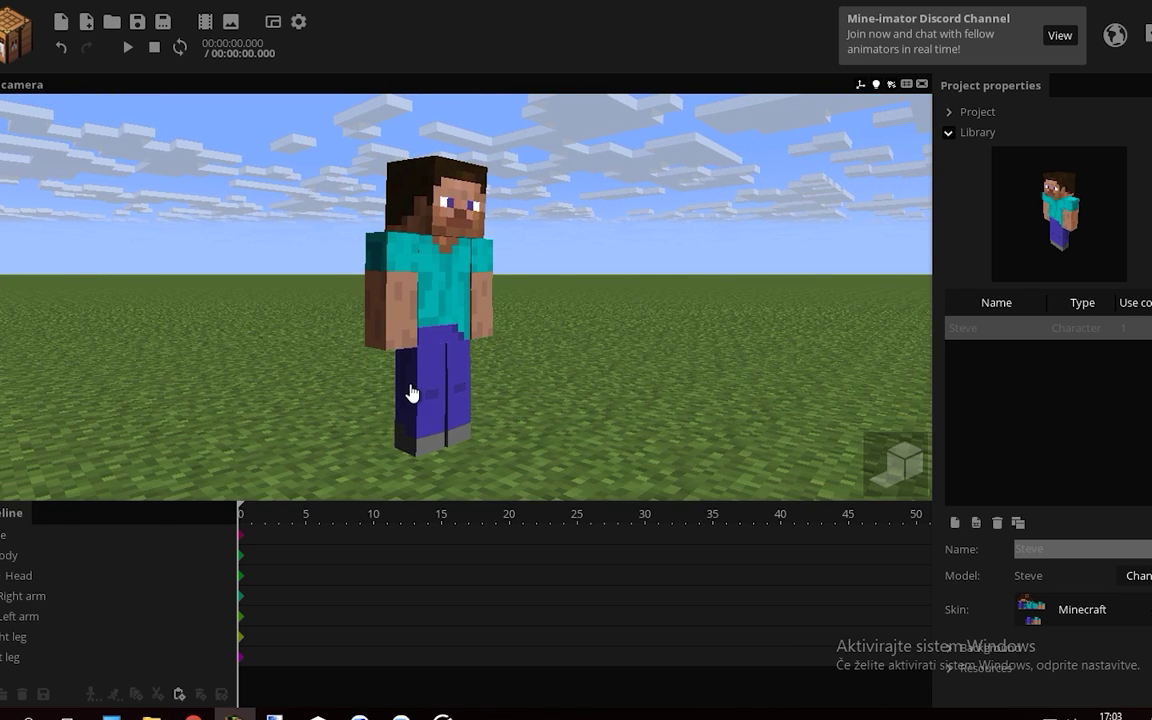
pyautogui.moveTo(254, 531); pyautogui.dragTo(306, 530)
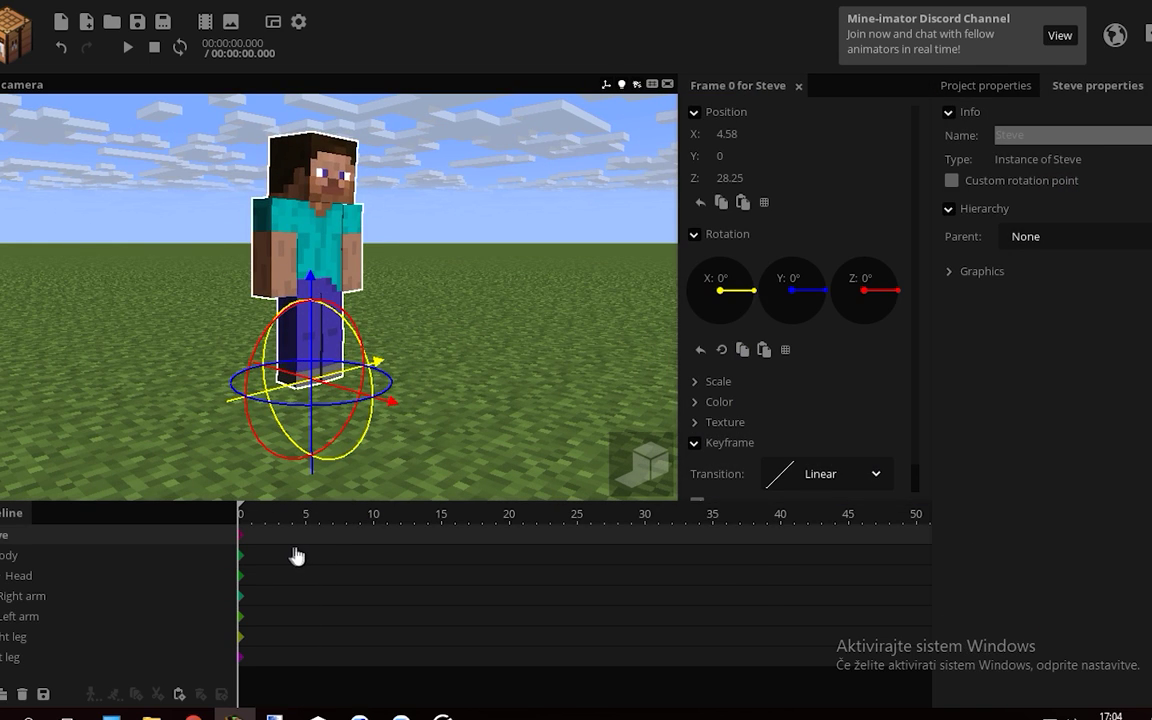
pyautogui.click(307, 540)
pyautogui.moveTo(378, 350); pyautogui.dragTo(426, 358)
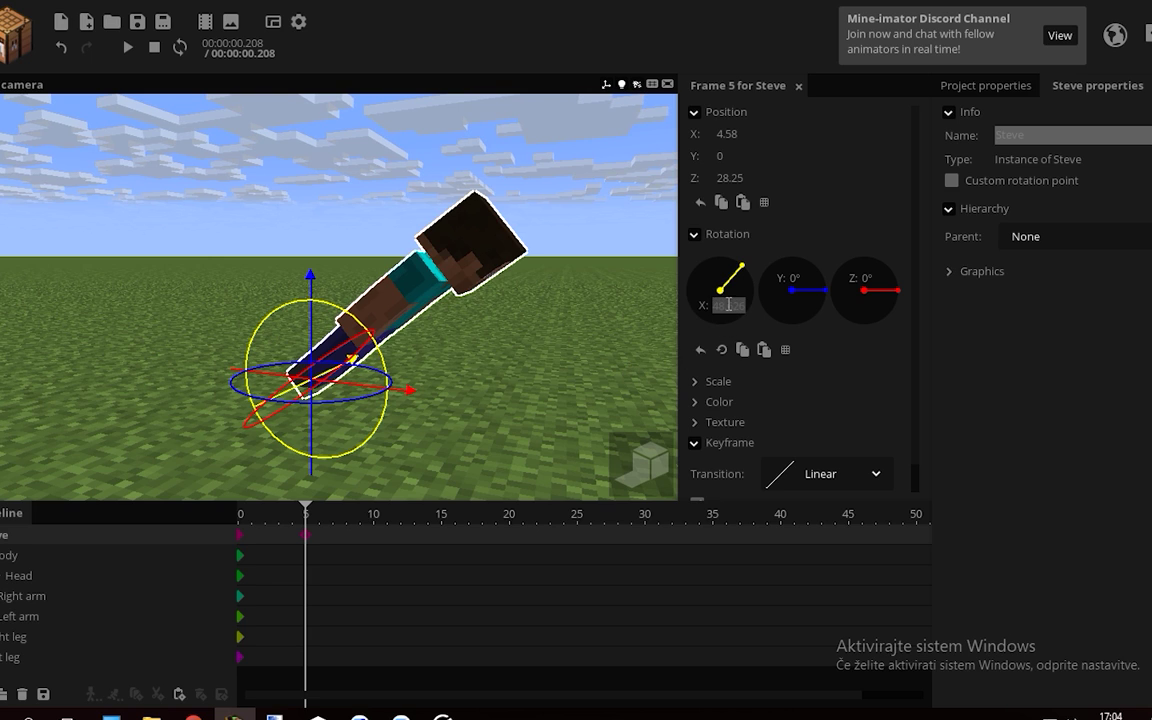
pyautogui.write('45')
pyautogui.press('Return')
pyautogui.moveTo(504, 325); pyautogui.dragTo(468, 304)
pyautogui.click(138, 26)
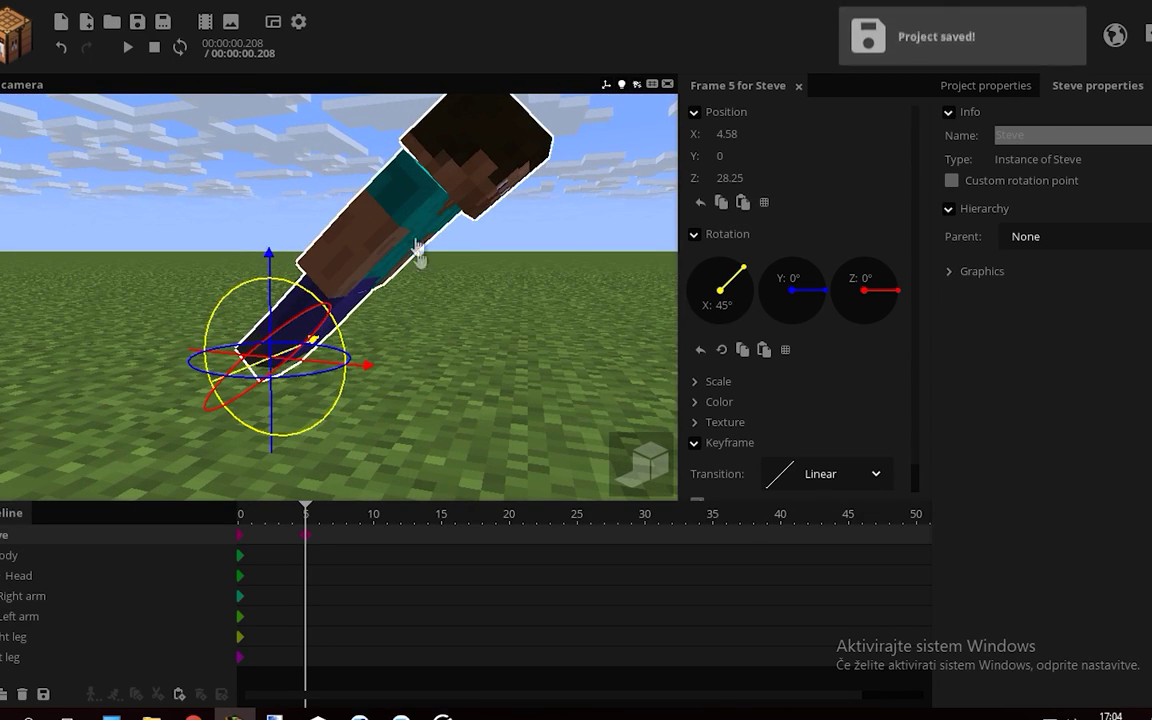
pyautogui.moveTo(415, 246); pyautogui.dragTo(392, 249)
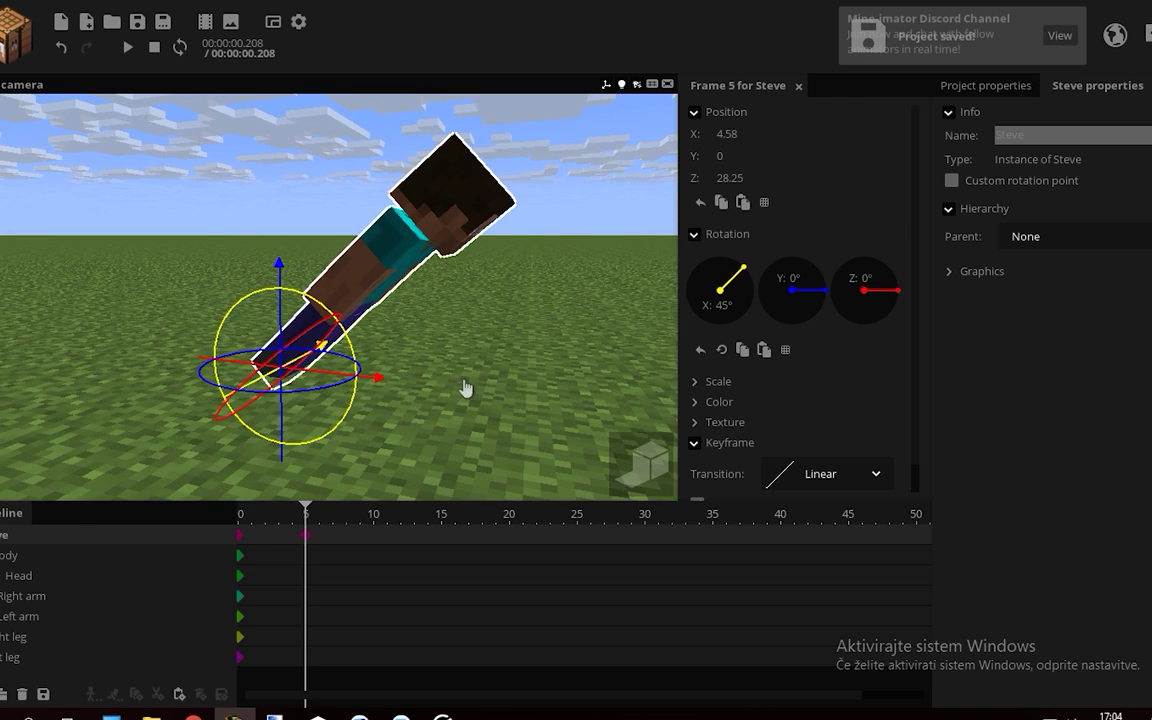
# Keyframe the right leg straight at frame 5, resetting its X rotation and bend to 0°
pyautogui.moveTo(466, 388); pyautogui.dragTo(387, 215)
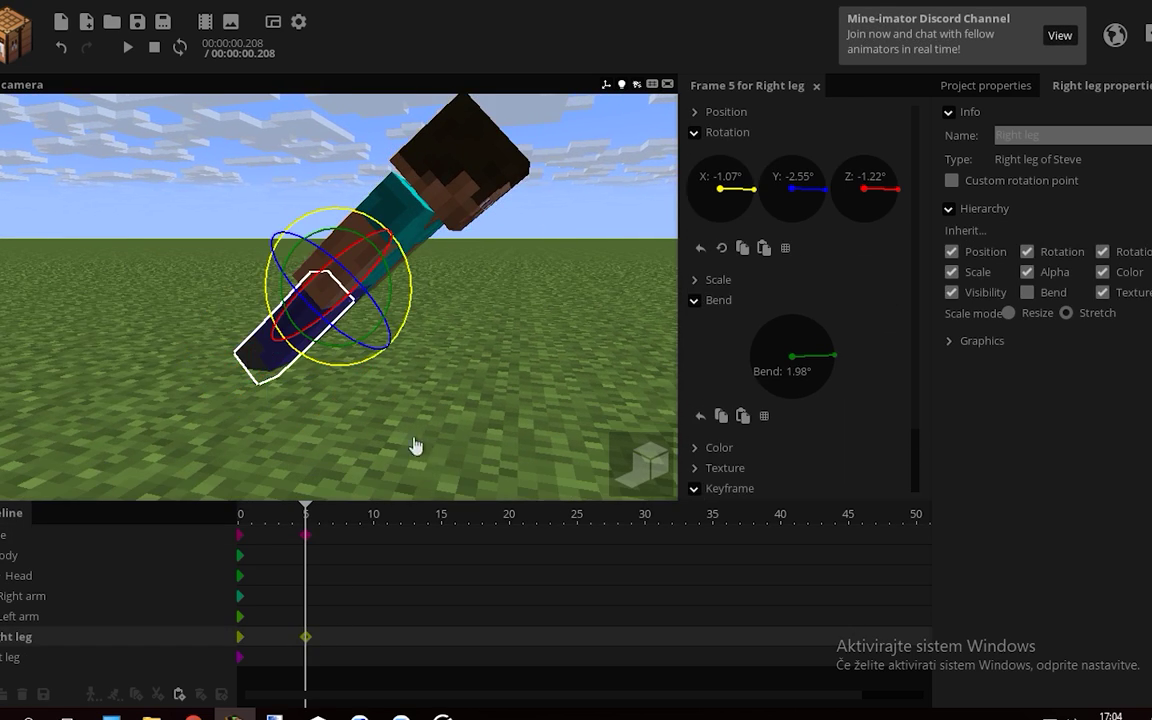
pyautogui.moveTo(414, 447); pyautogui.dragTo(447, 431)
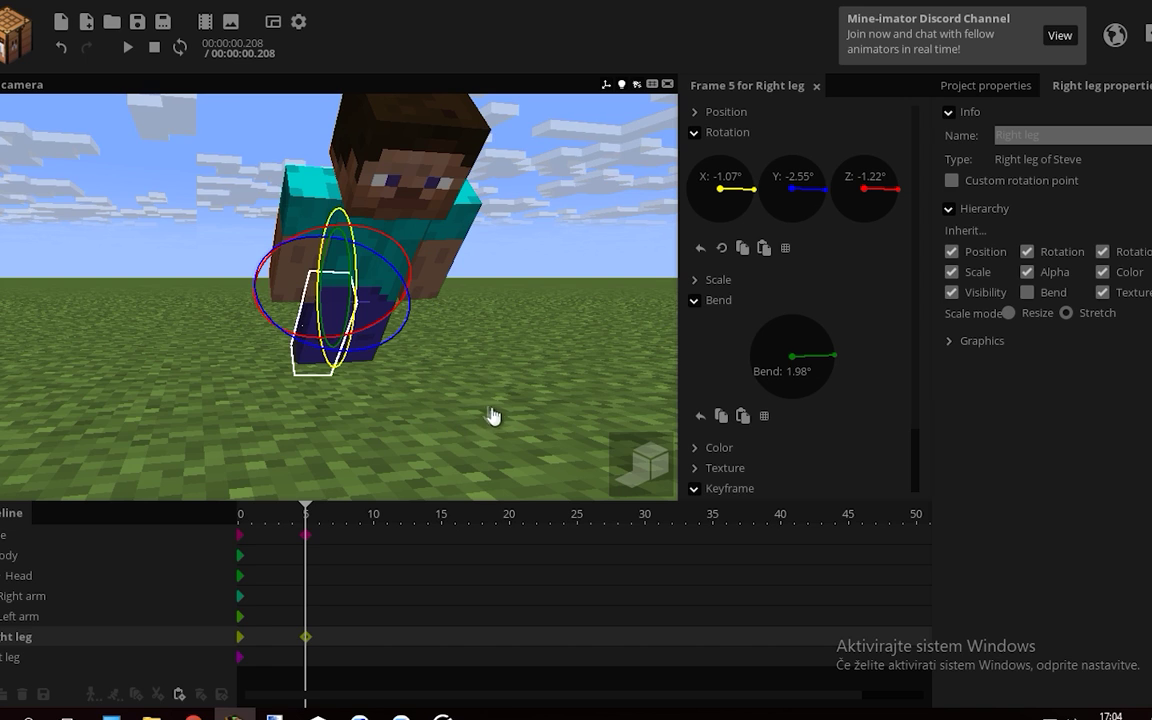
pyautogui.moveTo(492, 416); pyautogui.dragTo(412, 358, button='right')
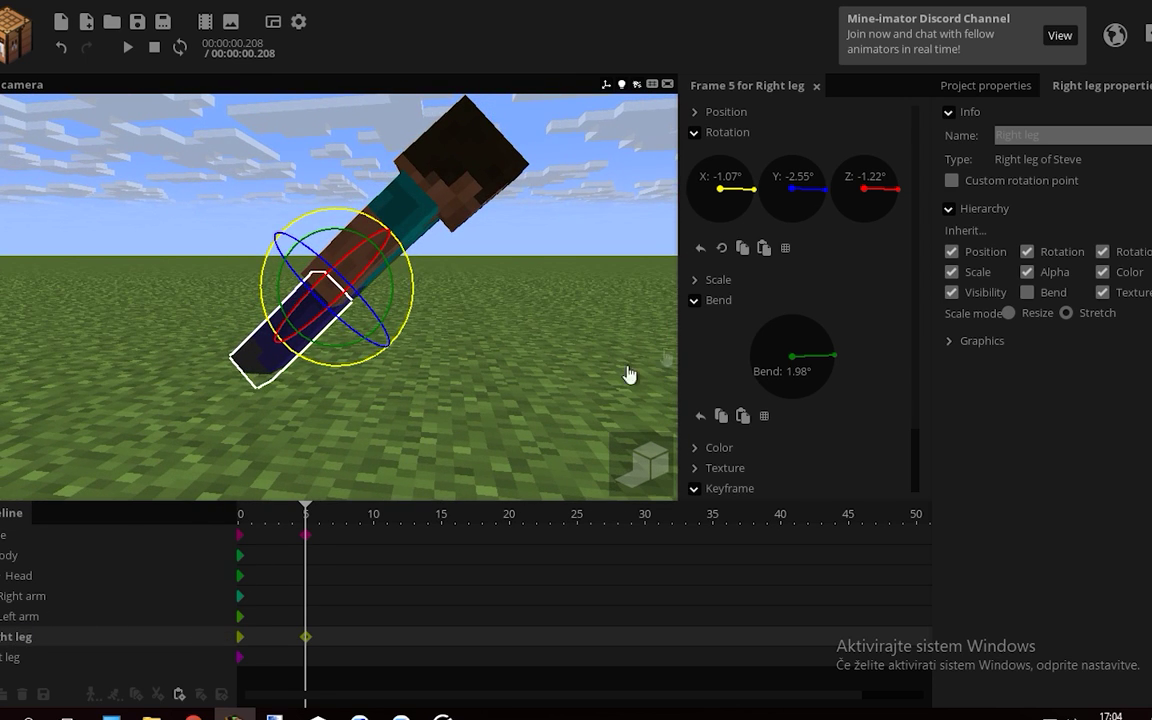
pyautogui.rightClick(731, 206)
pyautogui.rightClick(766, 339)
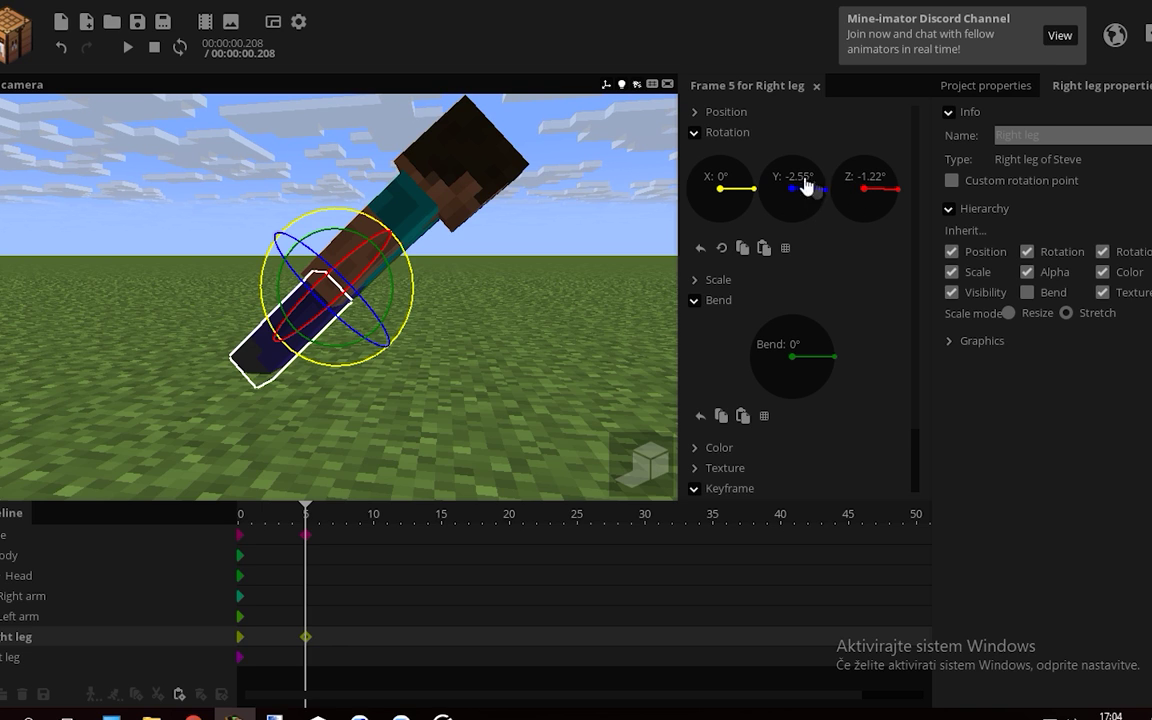
# Keyframe the left leg at frame 5, swung forward with the knee bent
pyautogui.click(308, 659)
pyautogui.moveTo(321, 378); pyautogui.dragTo(418, 245)
pyautogui.moveTo(390, 330); pyautogui.dragTo(180, 272)
pyautogui.moveTo(180, 272); pyautogui.dragTo(70, 268)
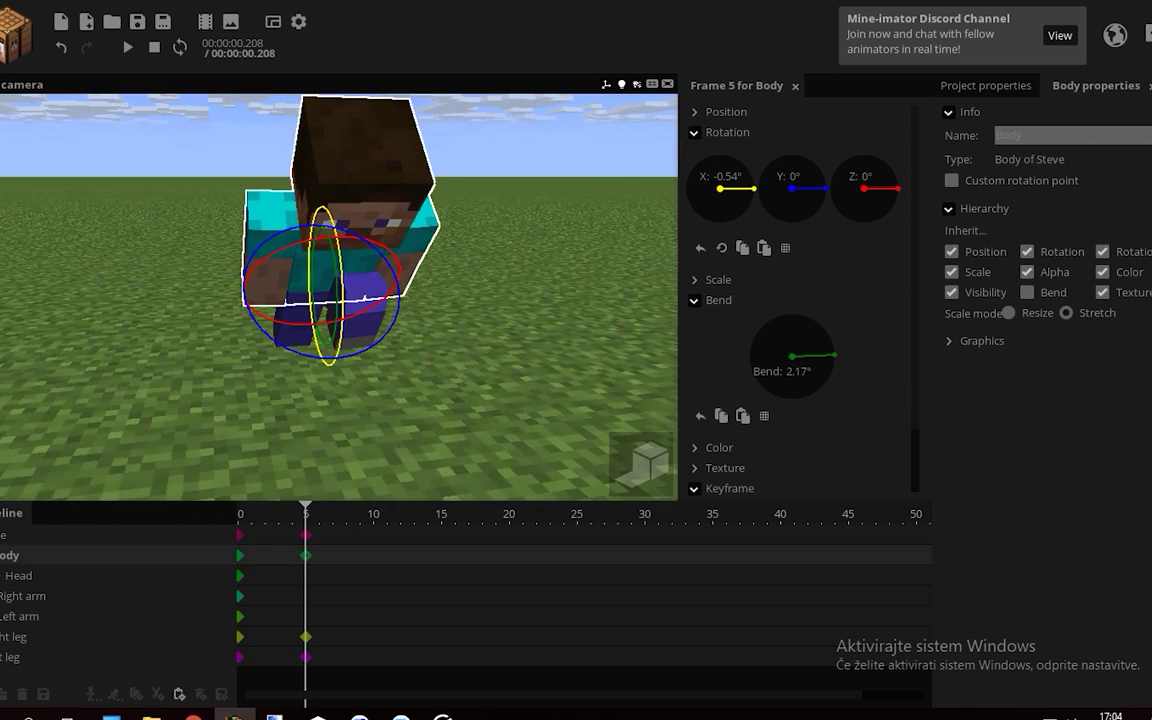
# Keyframe the body at frame 5 with about -6° bend and a Y twist of about 19°
pyautogui.moveTo(320, 440); pyautogui.dragTo(300, 335)
pyautogui.moveTo(460, 334); pyautogui.dragTo(440, 331, button='right')
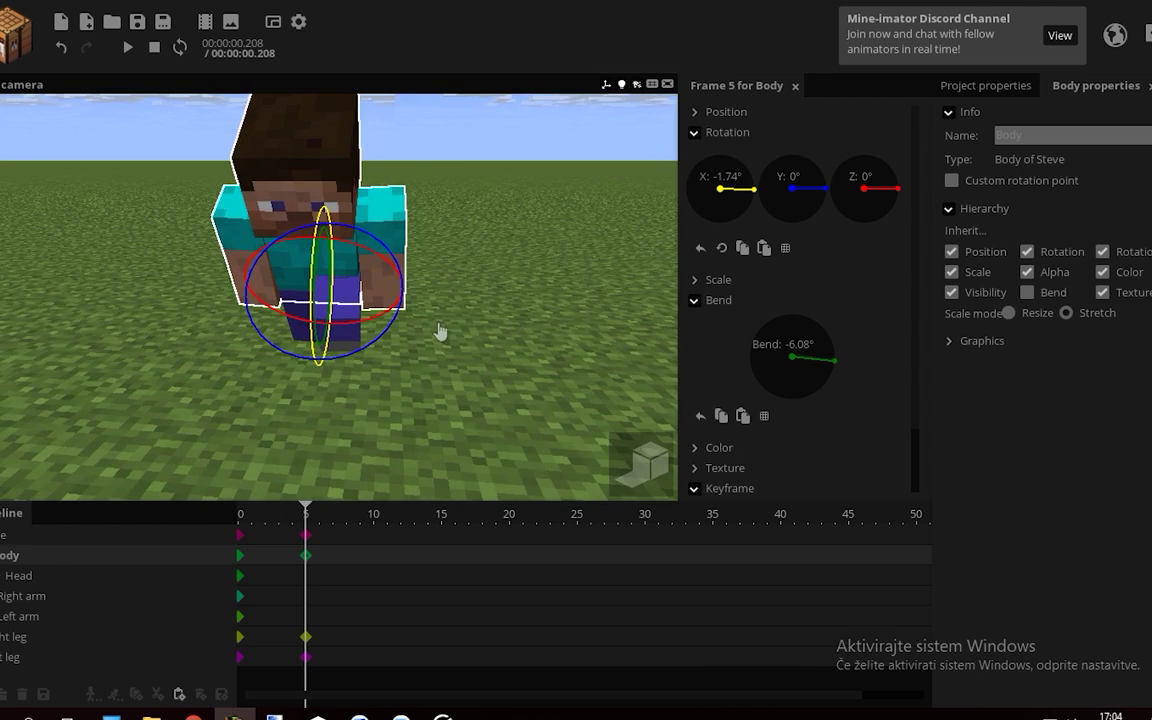
pyautogui.moveTo(370, 362); pyautogui.dragTo(388, 339)
pyautogui.moveTo(388, 339)
pyautogui.mouseDown(button='right')
pyautogui.moveTo(390, 320)
pyautogui.moveTo(392, 347)
pyautogui.mouseUp(button='right')
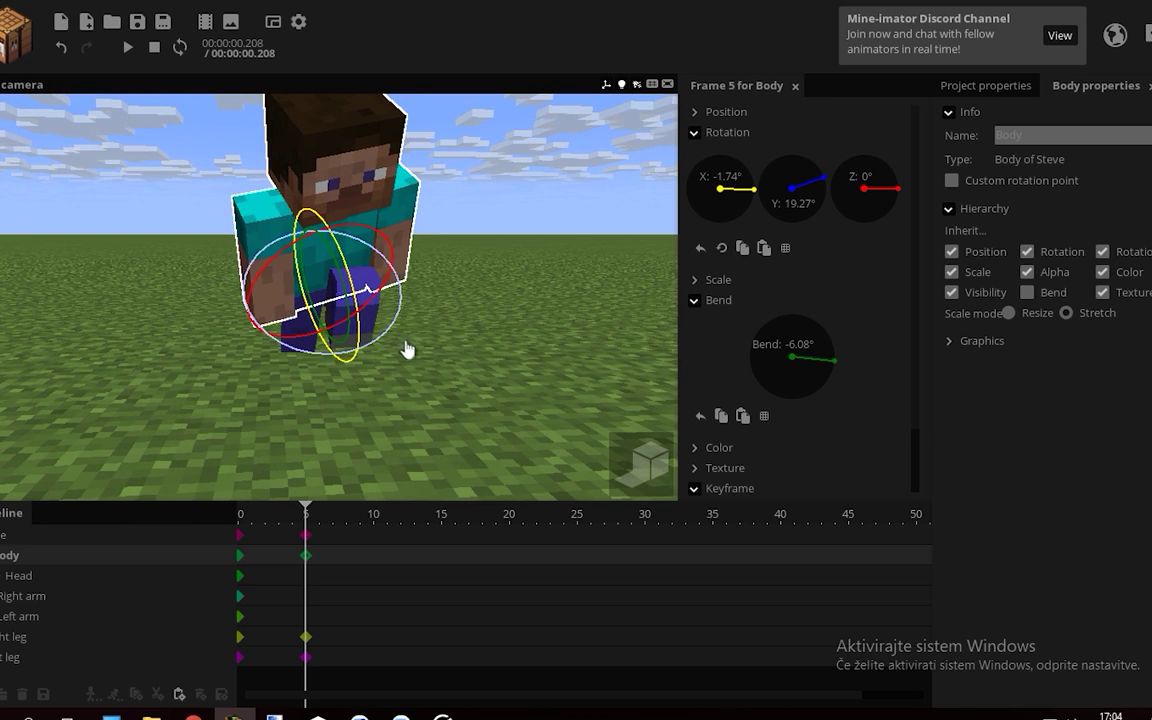
pyautogui.scroll(-2, 407, 365)
# Keyframe the head at frame 5 facing forward, rotated about -24° on X, -17° on Y and -2° on Z
pyautogui.click(345, 188)
pyautogui.moveTo(386, 263); pyautogui.dragTo(370, 273)
pyautogui.moveTo(385, 300); pyautogui.dragTo(470, 337)
pyautogui.moveTo(350, 284); pyautogui.dragTo(310, 270)
pyautogui.moveTo(385, 270); pyautogui.dragTo(343, 135, button='right')
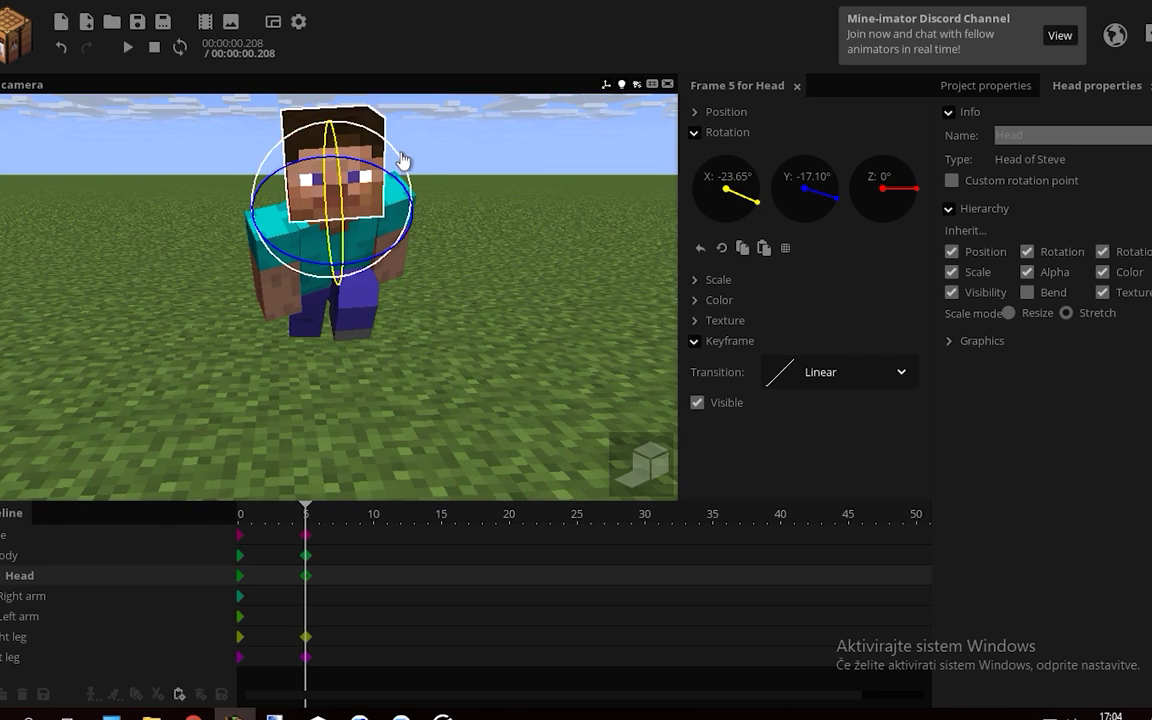
pyautogui.moveTo(404, 155); pyautogui.dragTo(465, 259)
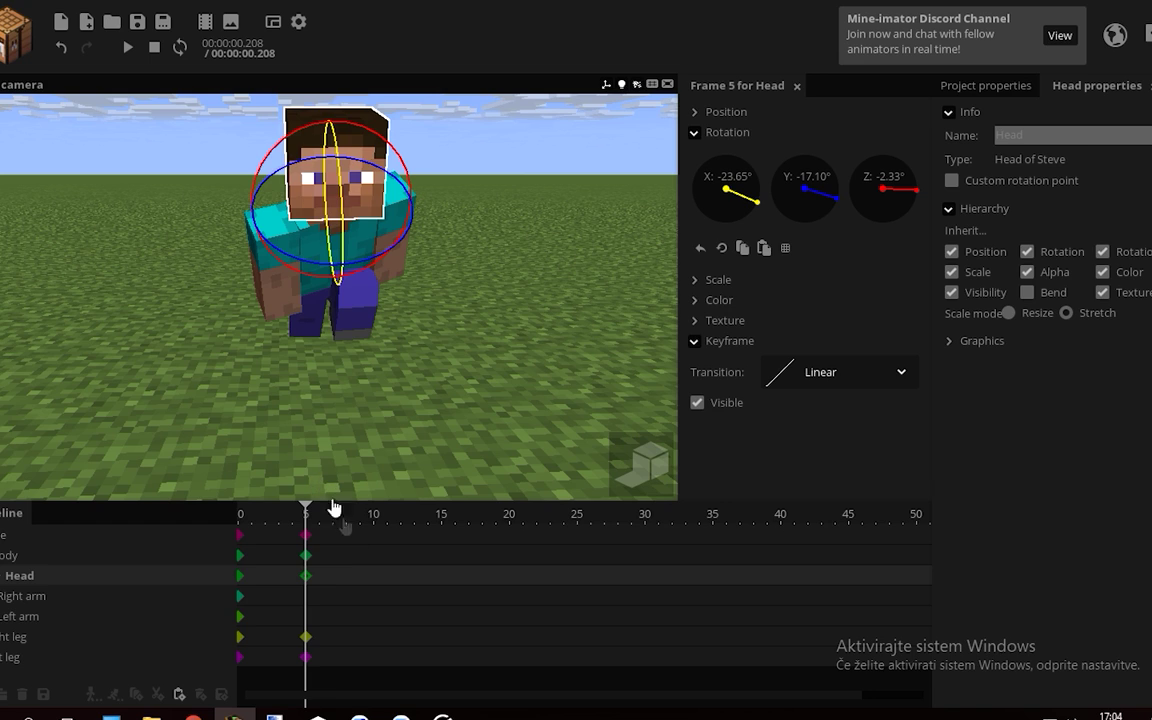
# Keyframe the right arm at frame 6 swung forward, about -74° on X and -21° on Y, with a 49° bend
pyautogui.click(330, 613)
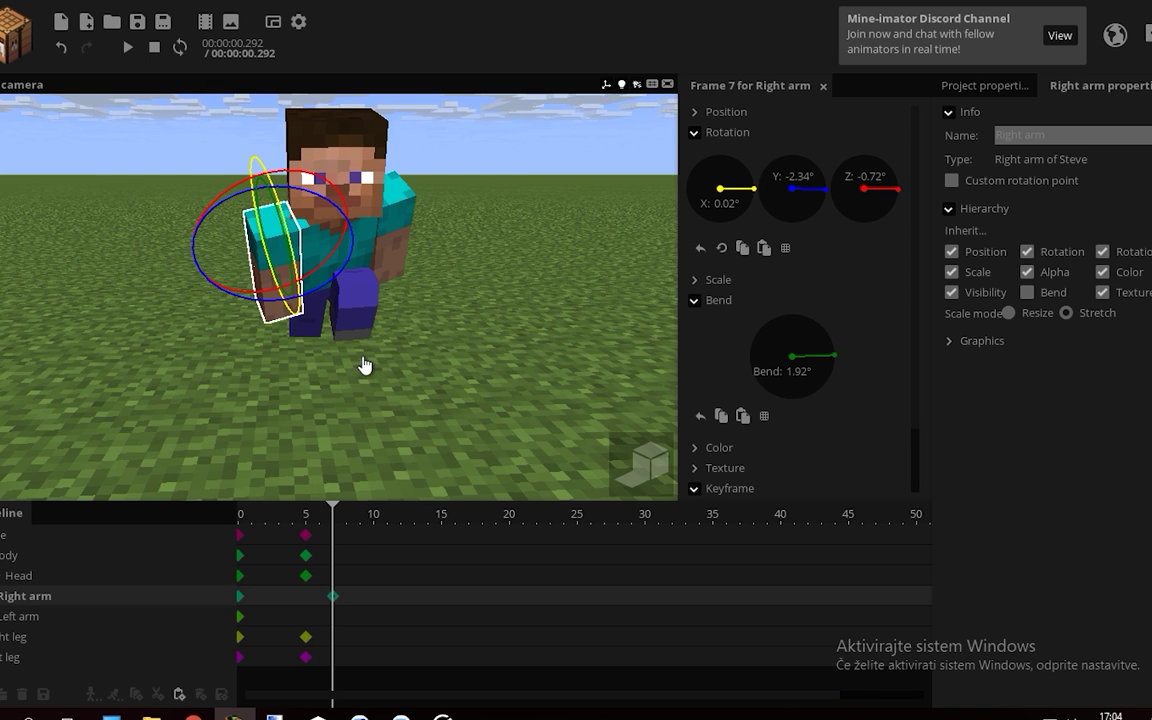
pyautogui.moveTo(322, 293); pyautogui.dragTo(310, 308)
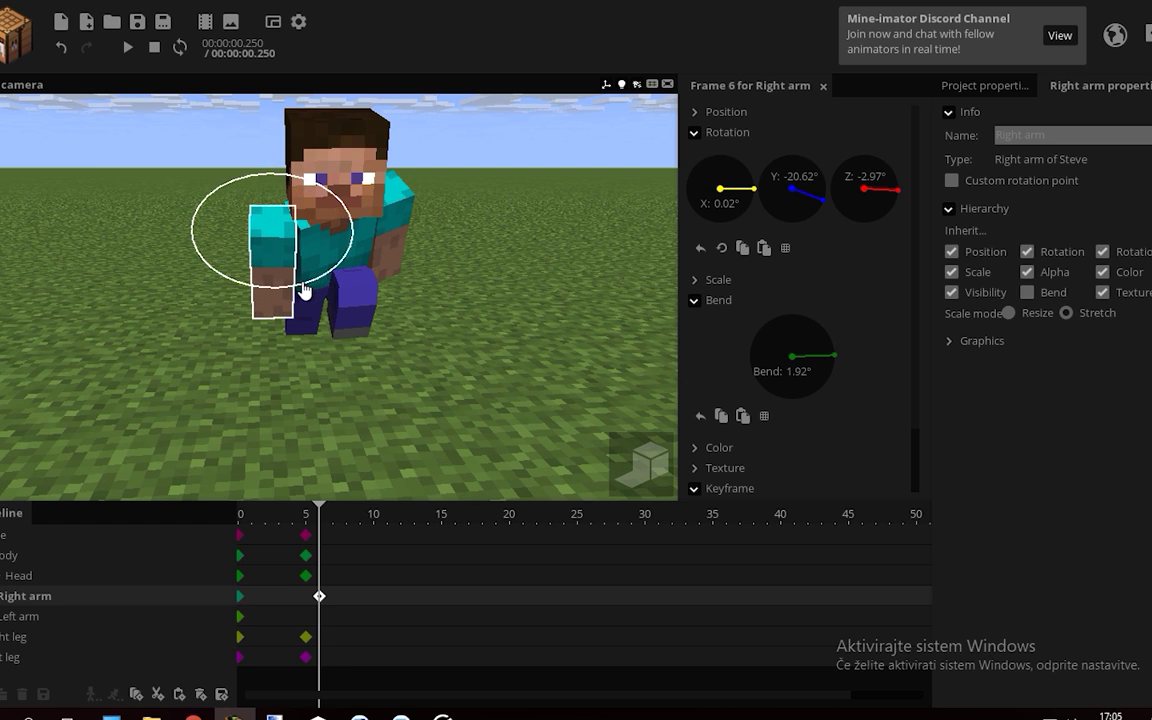
pyautogui.moveTo(303, 288); pyautogui.dragTo(302, 291)
pyautogui.moveTo(318, 372); pyautogui.dragTo(321, 381)
pyautogui.moveTo(286, 310); pyautogui.dragTo(334, 287)
pyautogui.moveTo(256, 326); pyautogui.dragTo(248, 322)
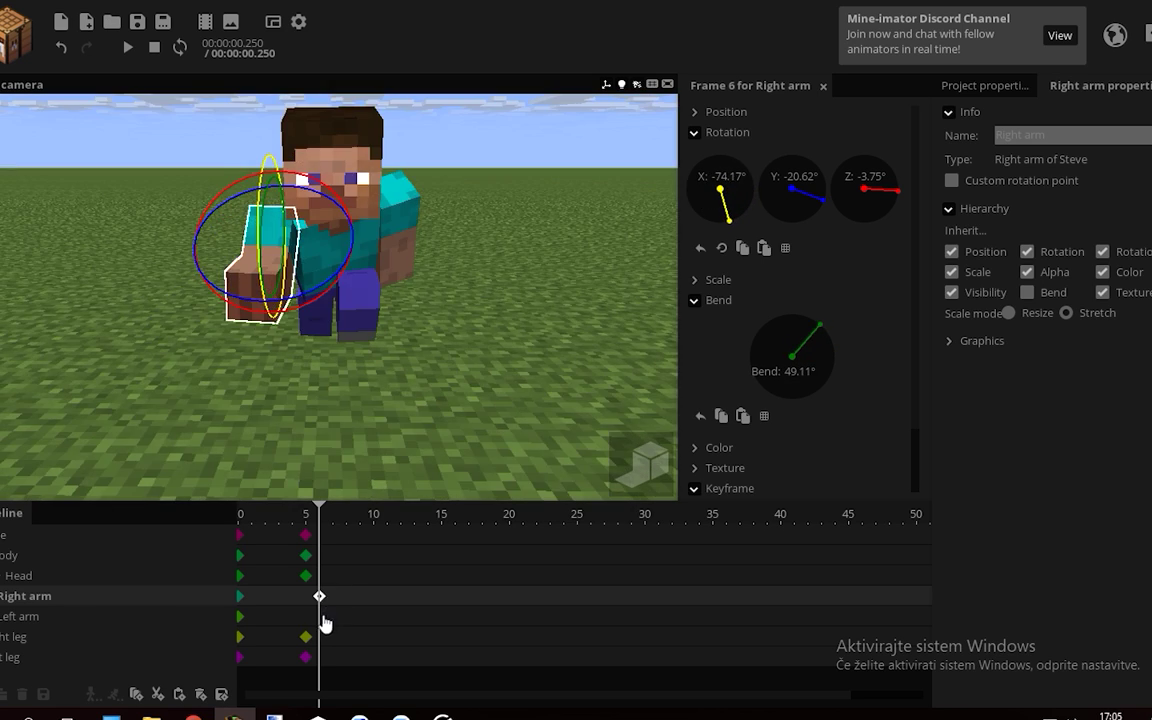
# Keyframe the left arm at frame 6 swung backward, about 66° on X and -23° on Y, with a 53° bend
pyautogui.click(324, 617)
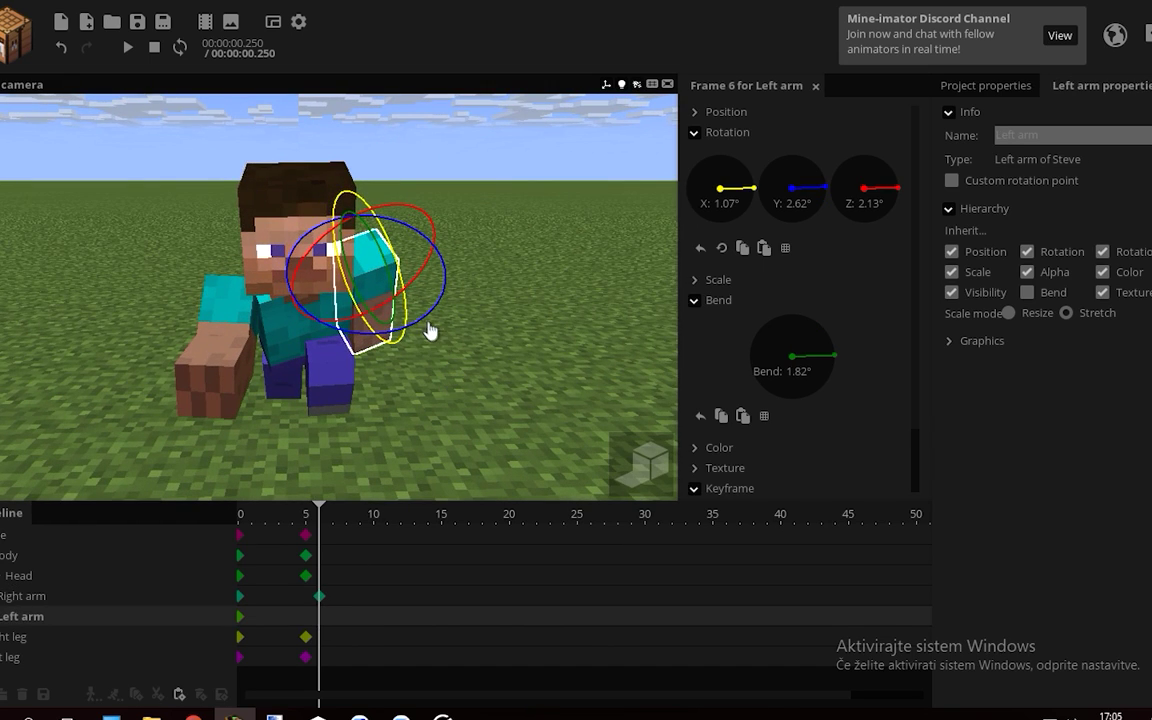
pyautogui.moveTo(424, 341); pyautogui.dragTo(460, 315)
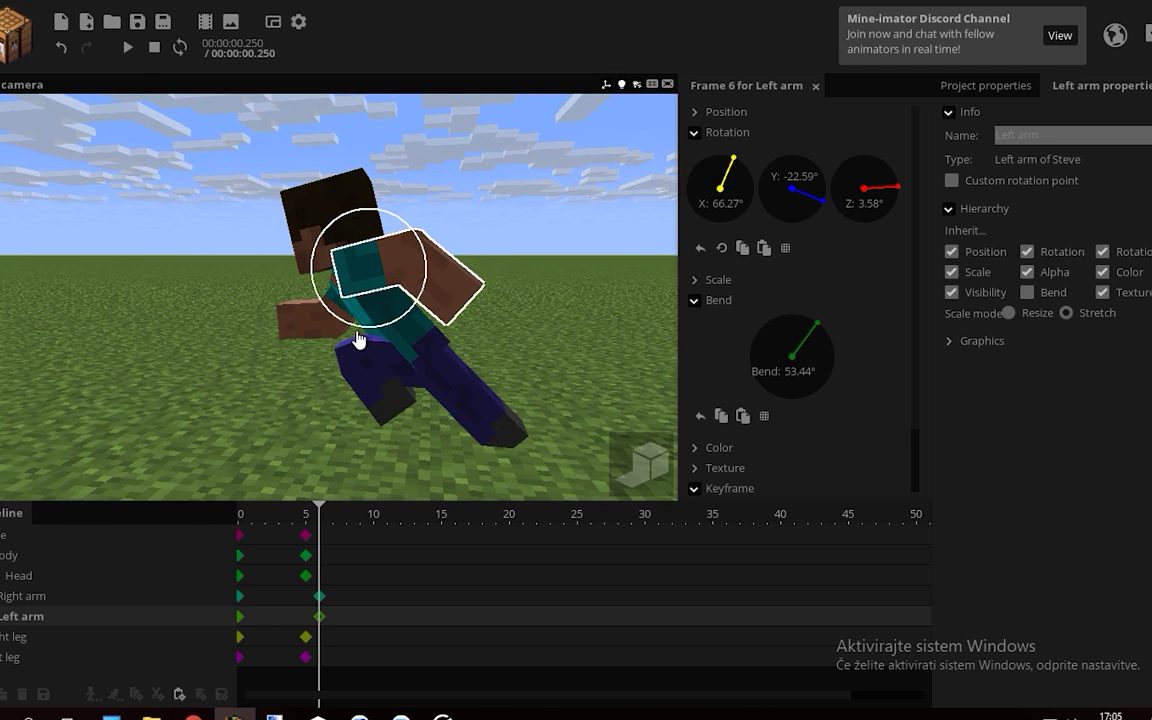
pyautogui.moveTo(365, 415); pyautogui.dragTo(370, 378)
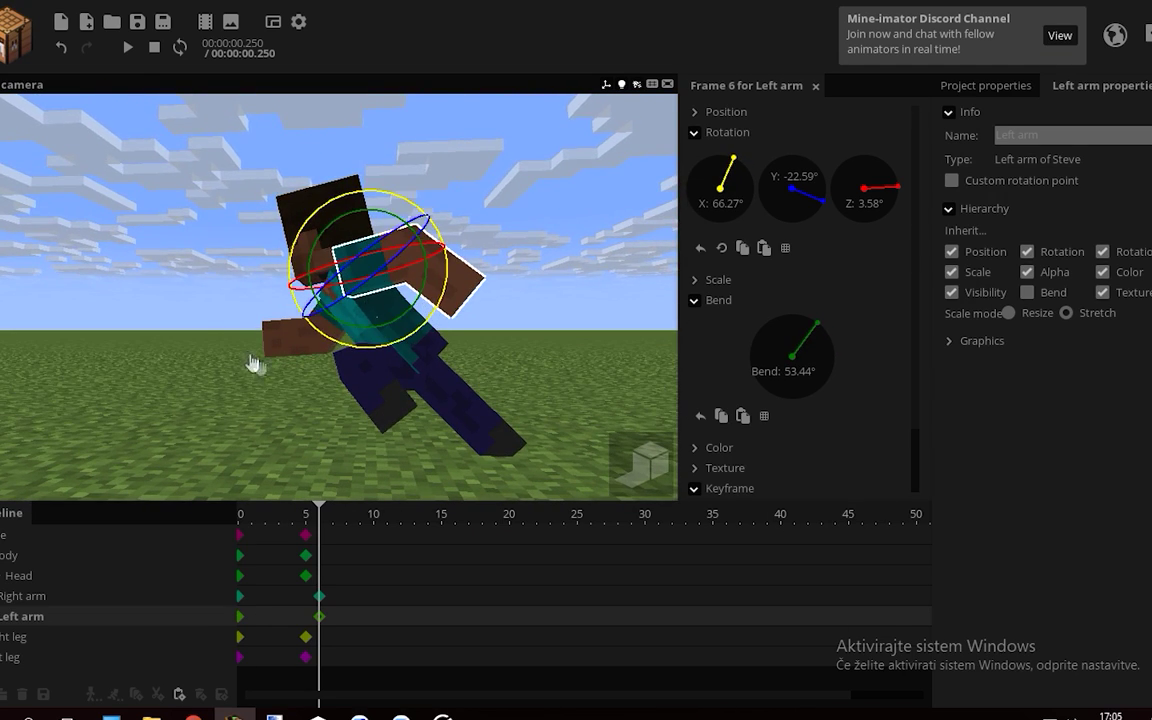
pyautogui.moveTo(255, 363); pyautogui.dragTo(310, 379)
# Play the animation from frame 0 to review the move into the running pose
pyautogui.click(419, 403)
pyautogui.scroll(-4, 419, 403)
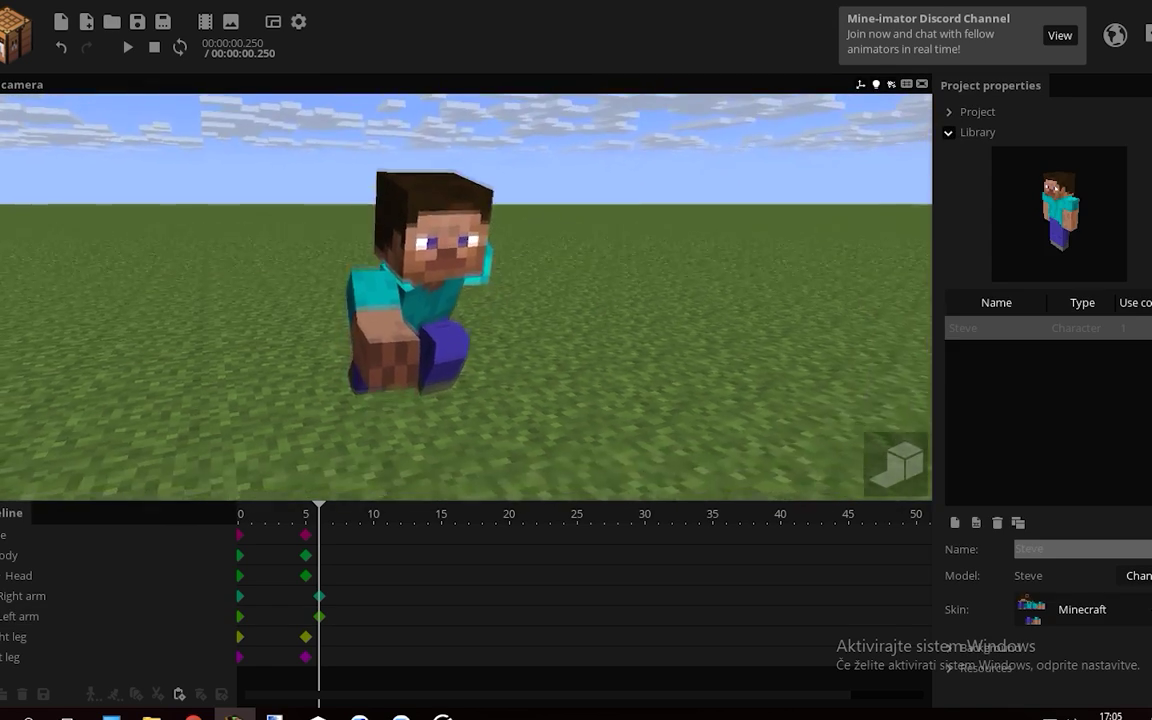
pyautogui.moveTo(419, 403); pyautogui.dragTo(414, 372)
pyautogui.moveTo(315, 516); pyautogui.dragTo(121, 513)
pyautogui.press('space')
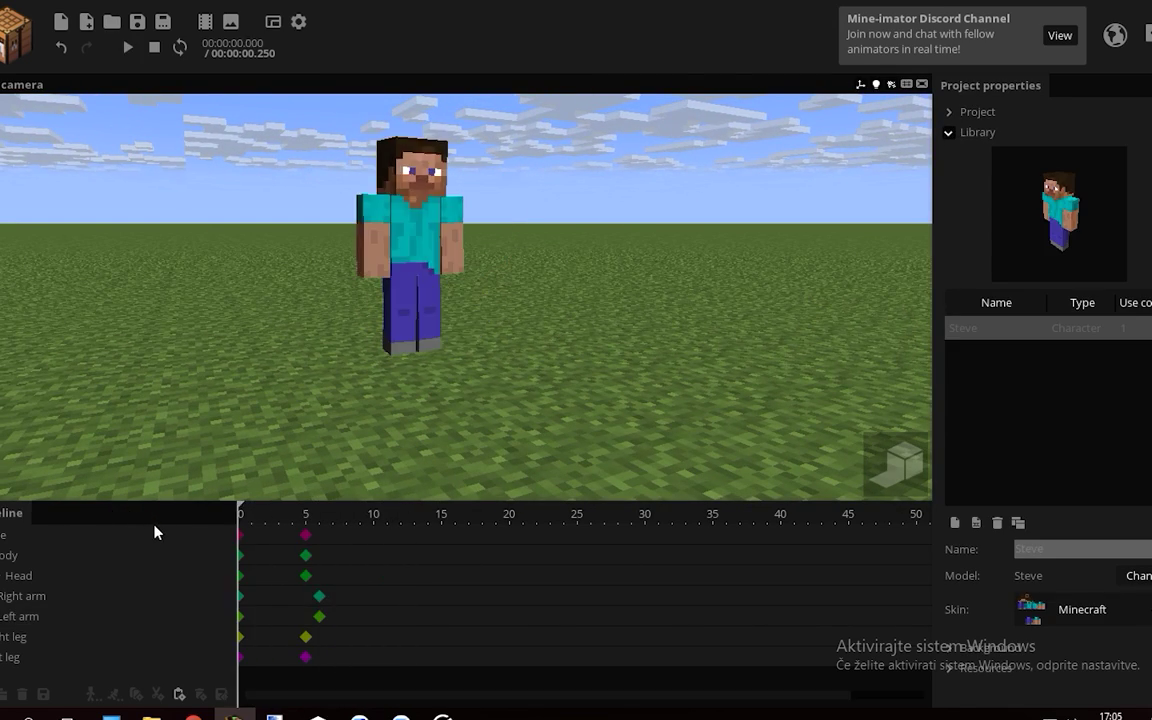
pyautogui.press('space')
# Set the transition of all frame 0 keyframes to cubic Ease in
pyautogui.moveTo(255, 670); pyautogui.dragTo(225, 540)
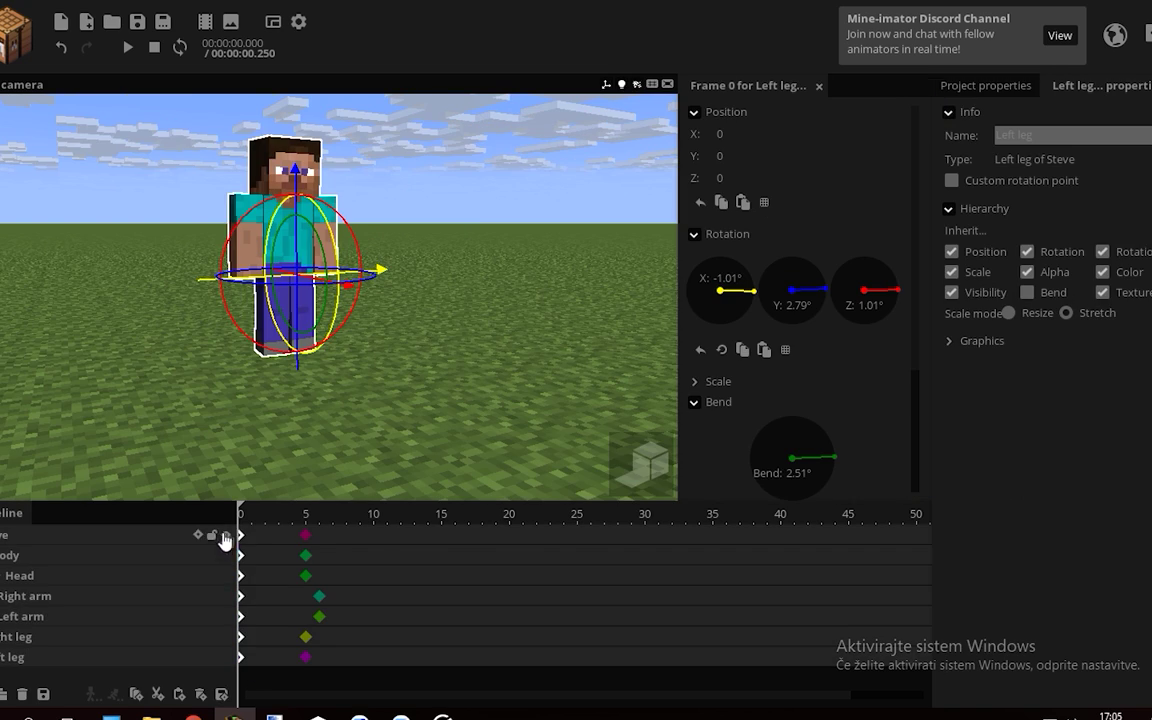
pyautogui.scroll(-4, 897, 490)
pyautogui.click(830, 445)
pyautogui.click(823, 586)
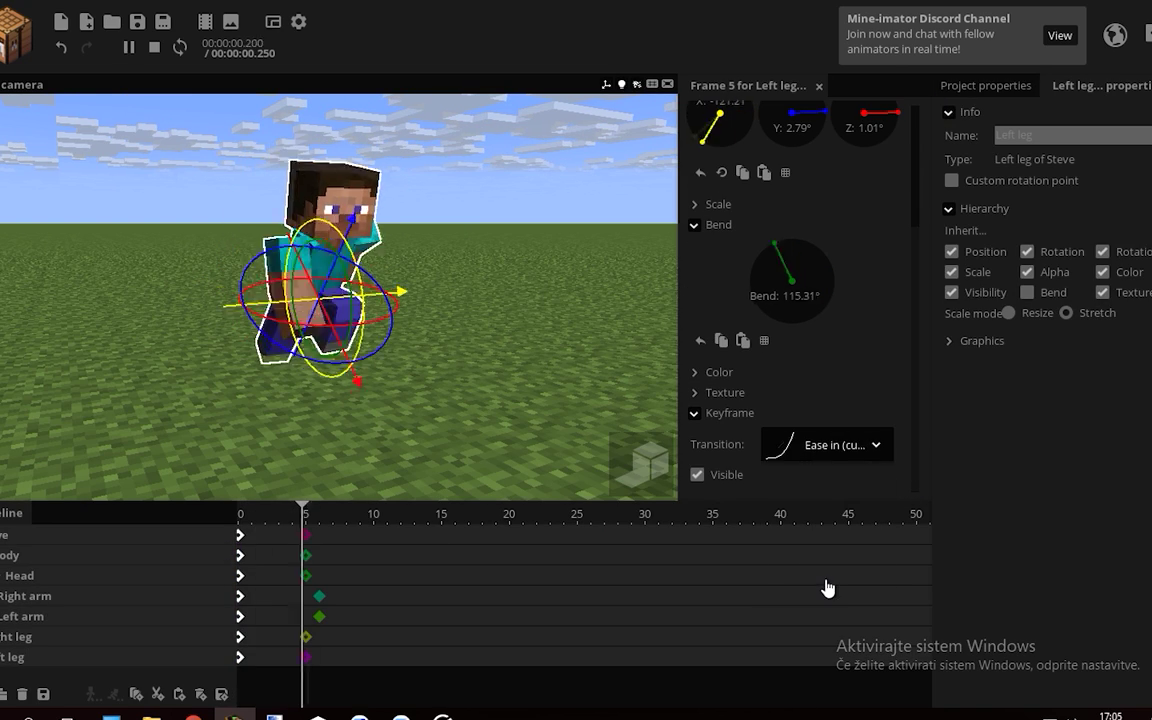
# Replay the start of the run, shift the running pose keyframes to frames 7 and 8, and save the project
pyautogui.moveTo(328, 663); pyautogui.dragTo(307, 558)
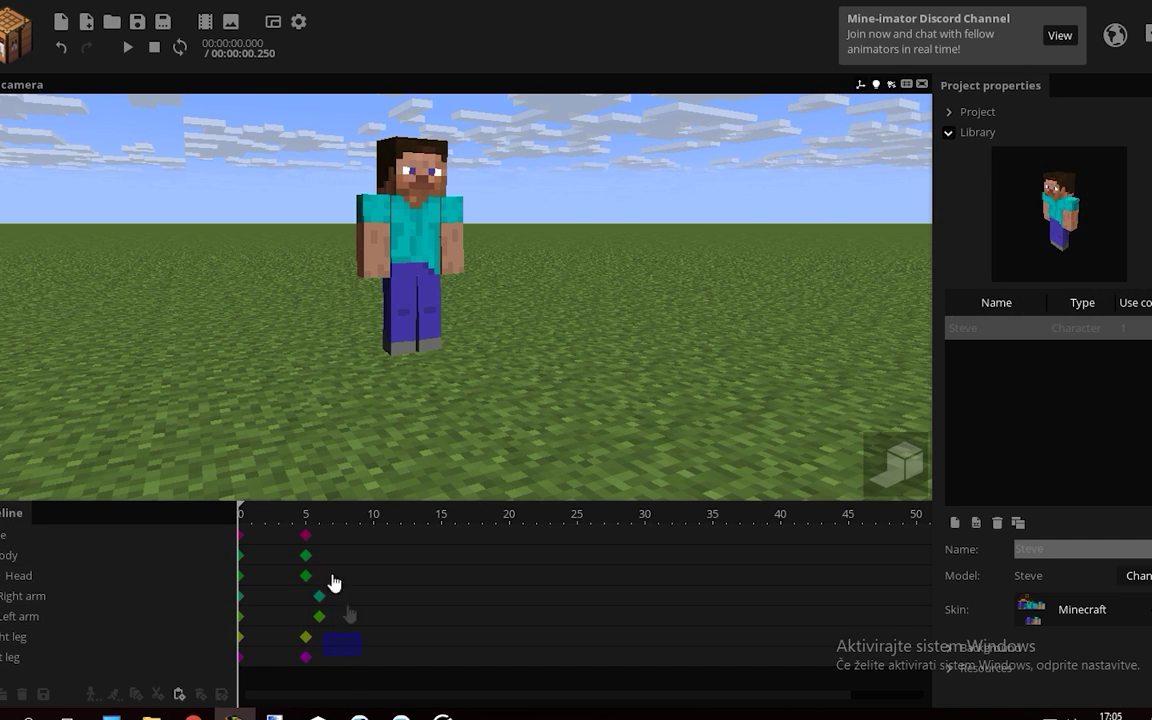
pyautogui.press('space')
pyautogui.press('space')
pyautogui.press('space')
pyautogui.press('space')
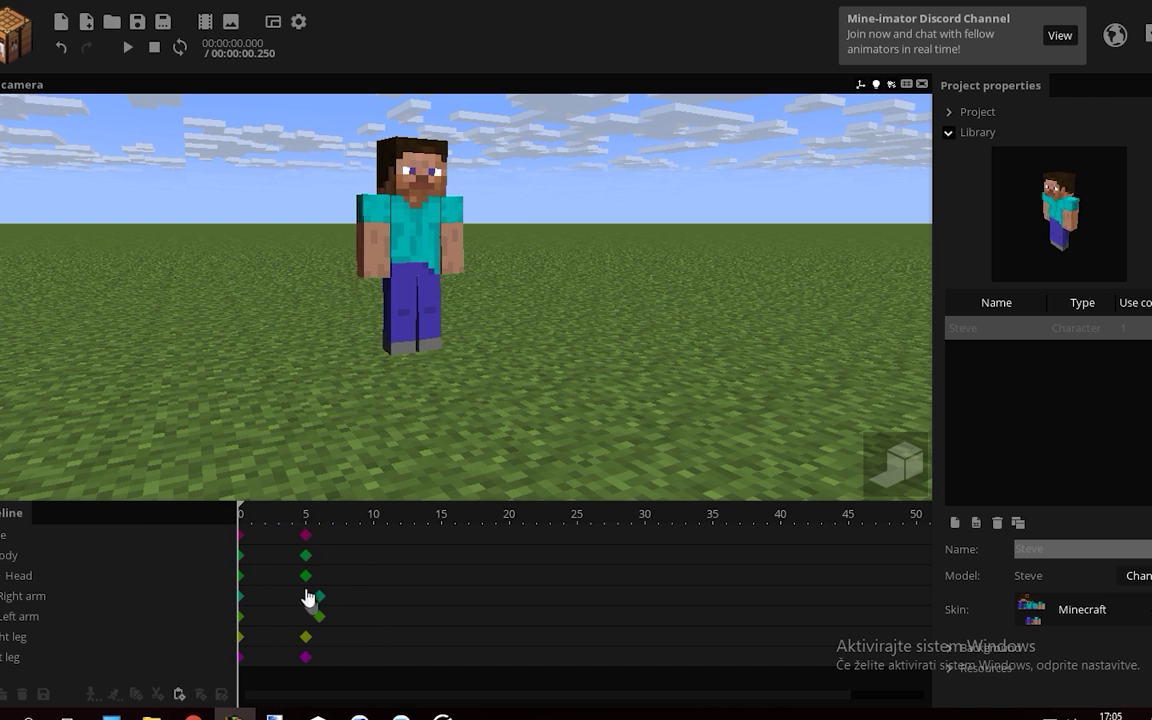
pyautogui.moveTo(313, 555); pyautogui.dragTo(345, 541)
pyautogui.click(404, 481)
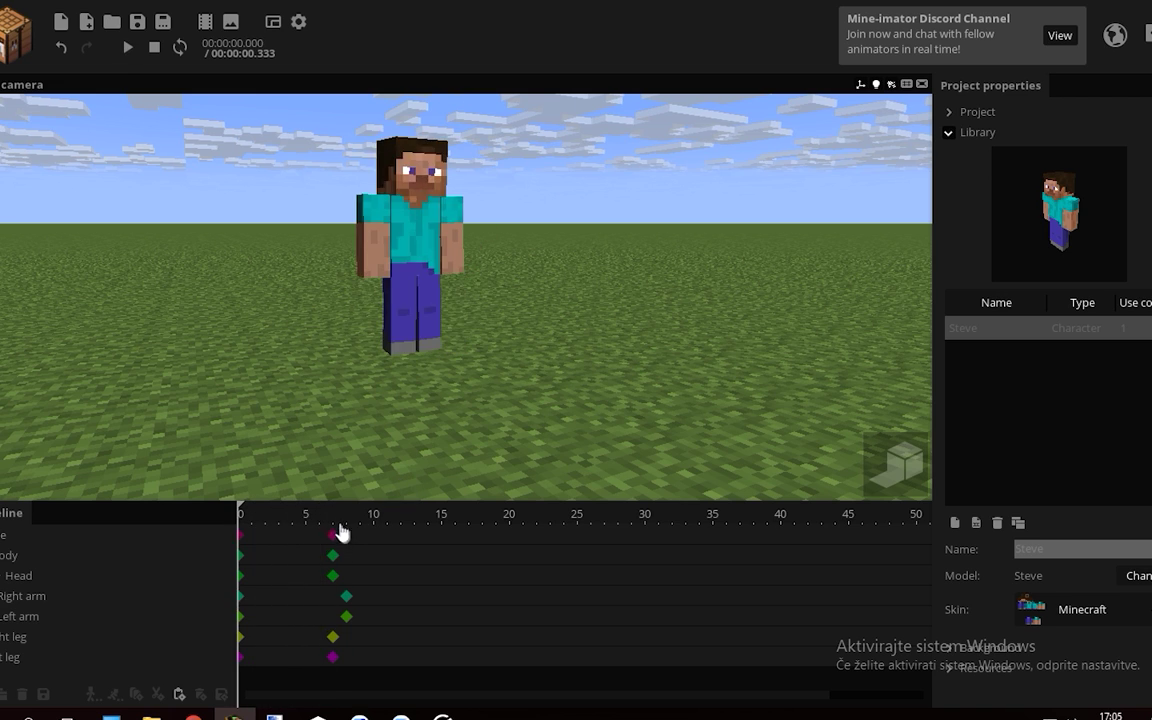
pyautogui.click(337, 532)
pyautogui.hotkey('ctrl', 's')
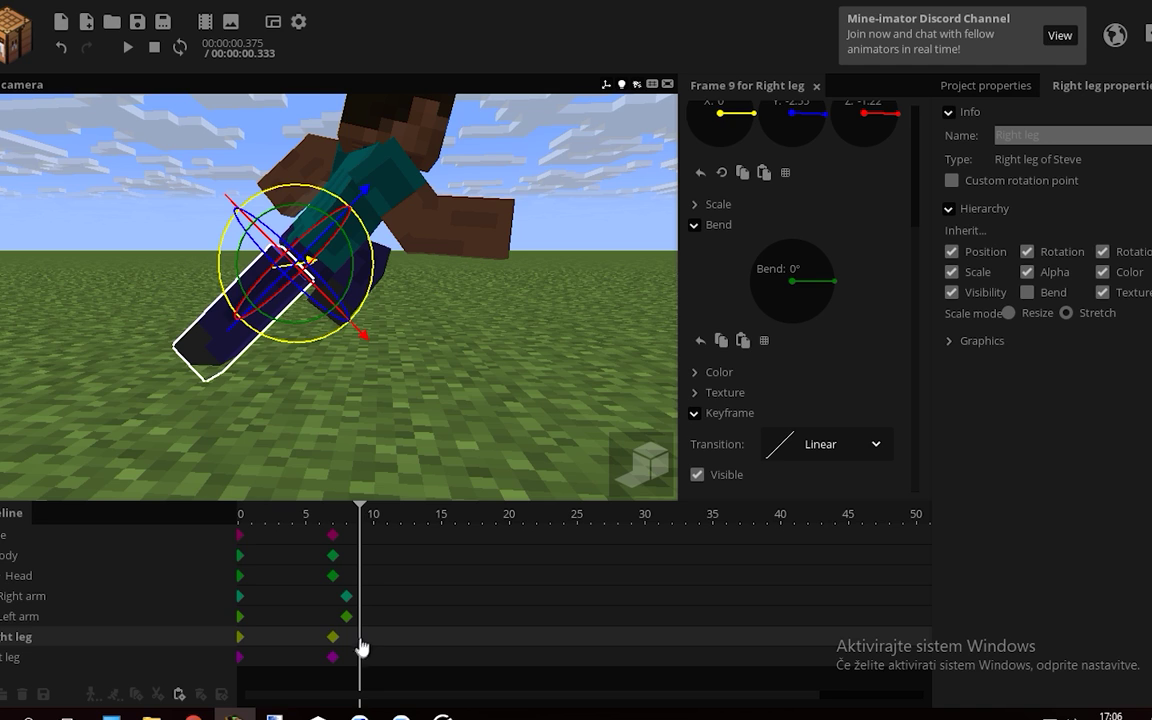
# Keyframe both legs at frames 9 and 11, bringing the right leg forward with its knee bent about 110° at frame 11
pyautogui.moveTo(408, 422); pyautogui.dragTo(469, 260, button='right')
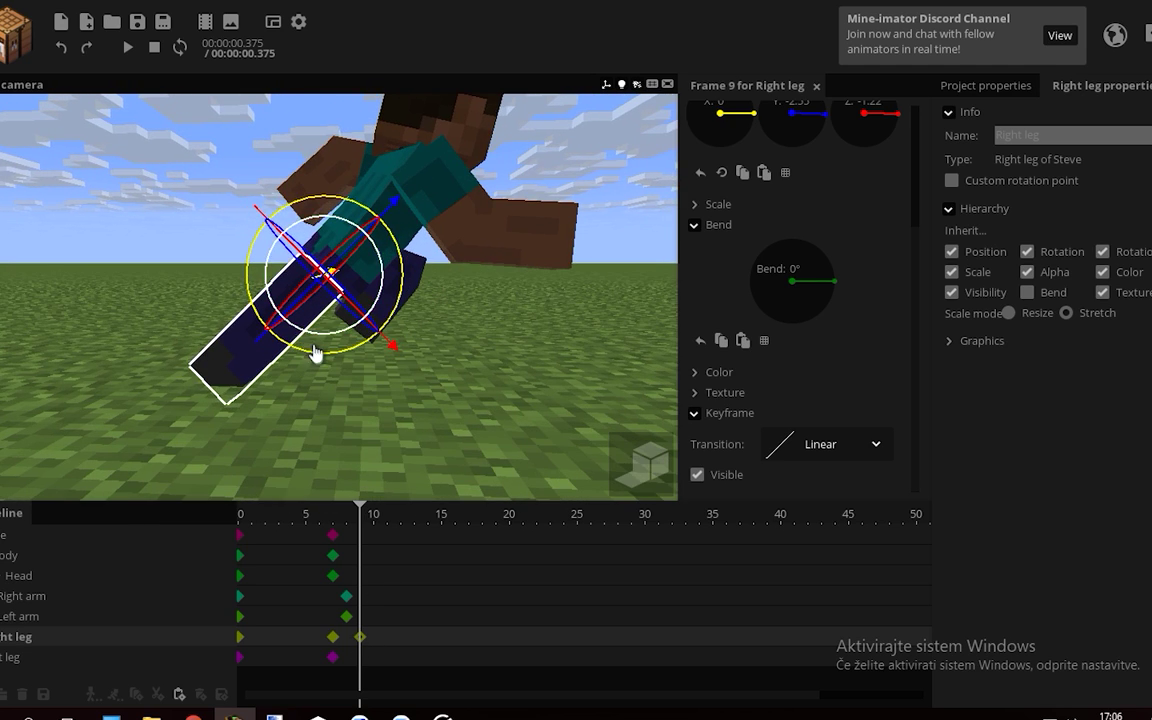
pyautogui.moveTo(316, 355); pyautogui.dragTo(264, 348)
pyautogui.click(370, 656)
pyautogui.moveTo(340, 360)
pyautogui.mouseDown()
pyautogui.moveTo(321, 357)
pyautogui.moveTo(324, 342)
pyautogui.moveTo(381, 282)
pyautogui.moveTo(347, 342)
pyautogui.moveTo(333, 328)
pyautogui.moveTo(249, 326)
pyautogui.moveTo(342, 327)
pyautogui.moveTo(417, 291)
pyautogui.moveTo(352, 318)
pyautogui.moveTo(260, 329)
pyautogui.moveTo(349, 366)
pyautogui.mouseUp()
pyautogui.click(387, 569)
pyautogui.click(388, 642)
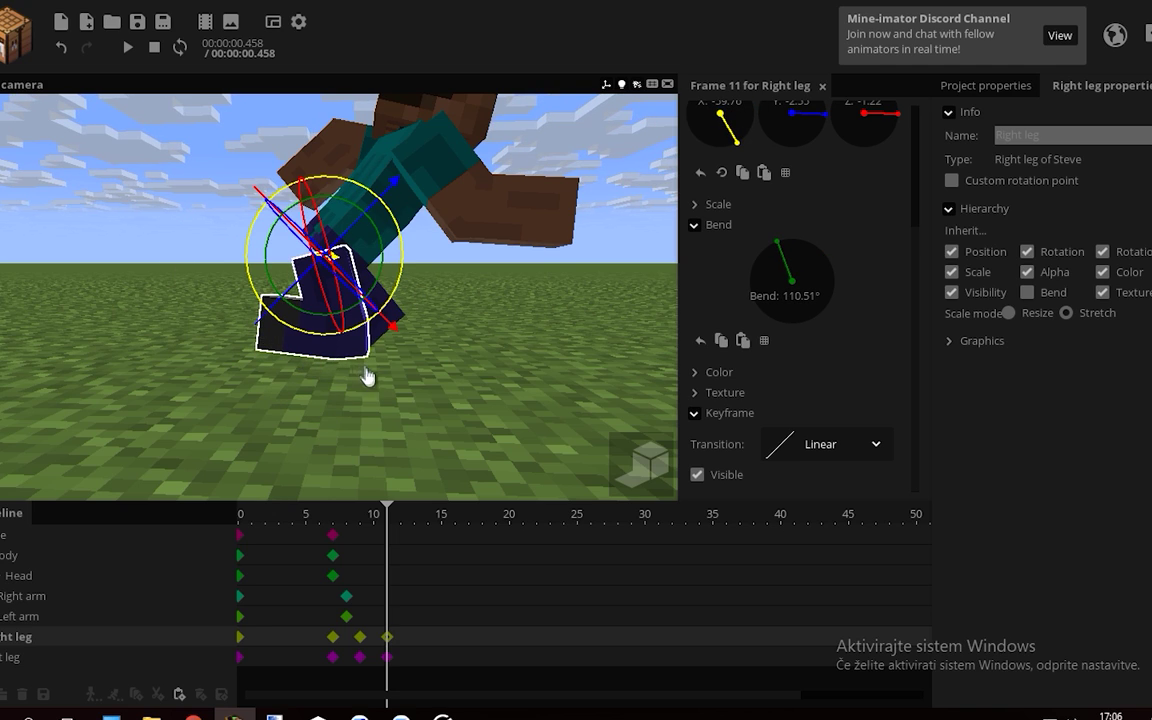
# Keyframe both legs at frames 13 and 15, resetting the left leg's X rotation and bend to 0° at frame 13
pyautogui.click(414, 660)
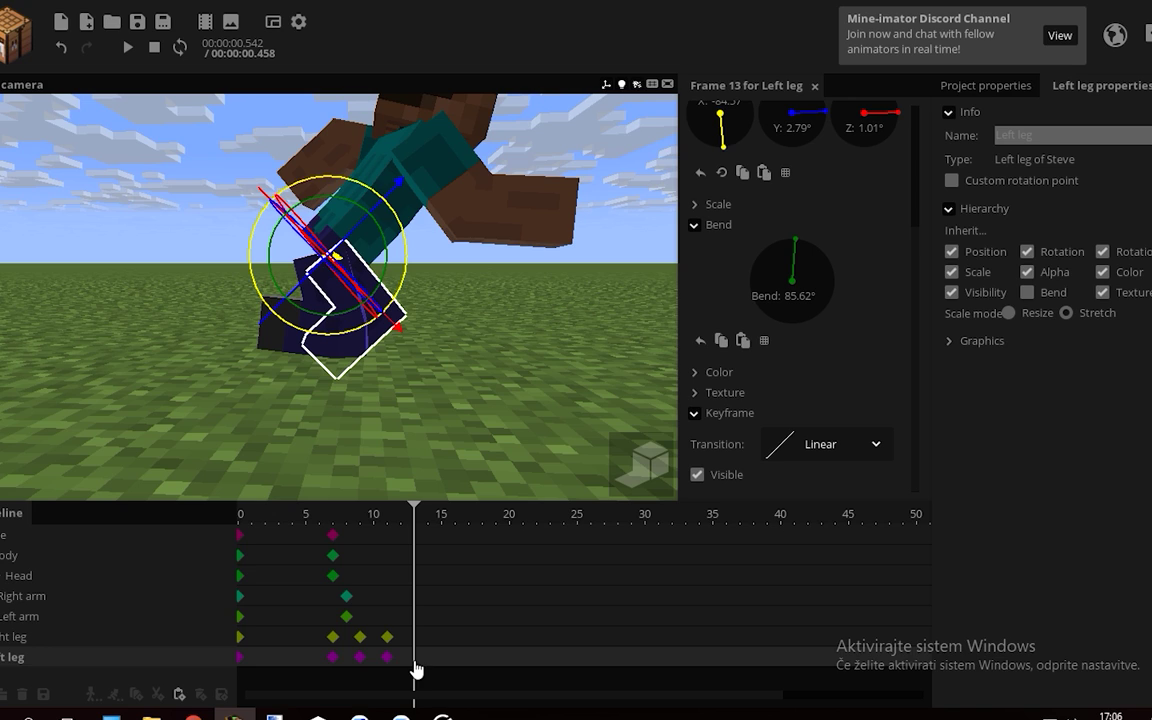
pyautogui.rightClick(722, 122)
pyautogui.rightClick(782, 265)
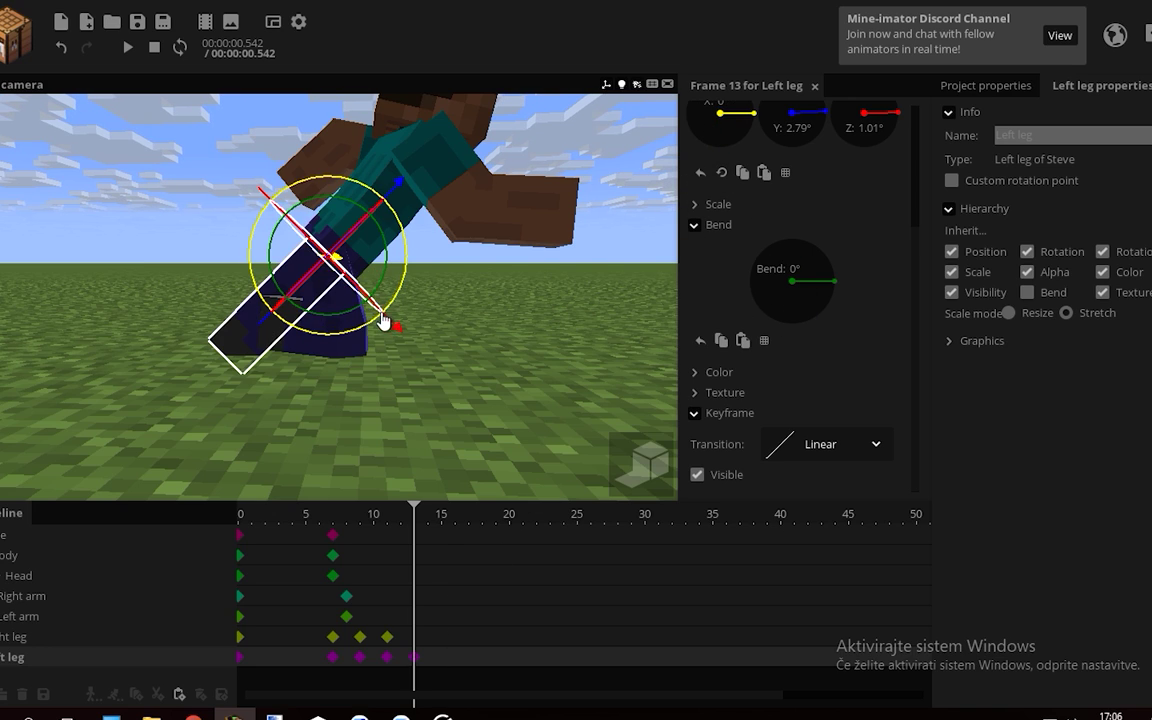
pyautogui.click(422, 641)
pyautogui.moveTo(320, 335); pyautogui.dragTo(275, 340)
pyautogui.click(441, 657)
pyautogui.click(443, 637)
# Keyframe both legs at frame 17, bringing the left leg forward with its knee bent about 101°
pyautogui.click(468, 637)
pyautogui.moveTo(198, 328); pyautogui.dragTo(197, 327)
pyautogui.click(212, 276)
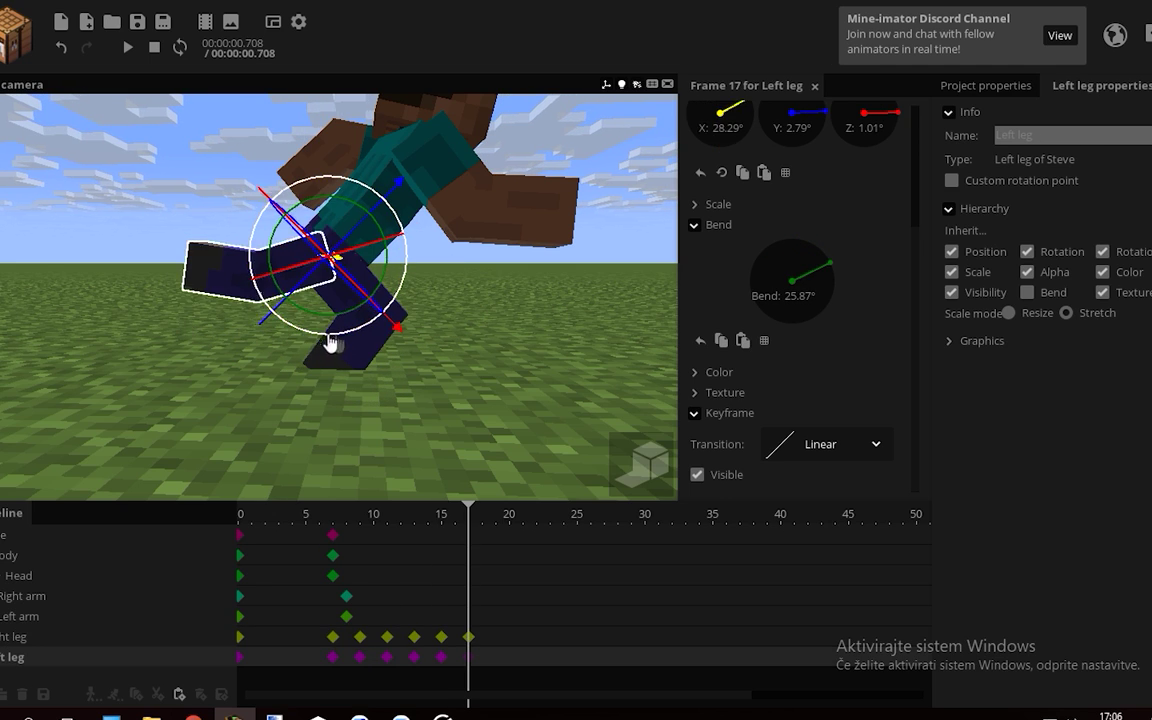
pyautogui.moveTo(331, 339); pyautogui.dragTo(440, 281)
pyautogui.moveTo(283, 345); pyautogui.dragTo(256, 325)
pyautogui.moveTo(240, 345)
pyautogui.mouseDown()
pyautogui.moveTo(242, 300)
pyautogui.moveTo(240, 345)
pyautogui.moveTo(320, 345)
pyautogui.moveTo(250, 350)
pyautogui.mouseUp()
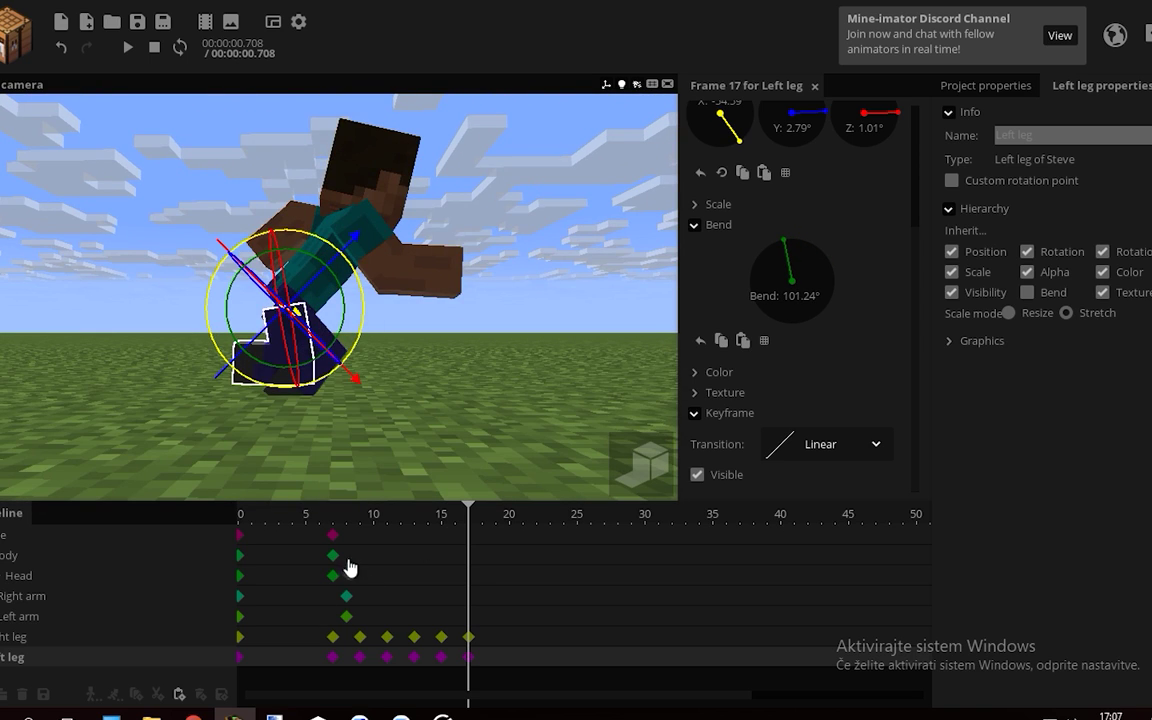
# Copy both legs' keyframes from frames 7 to 17 and paste them repeatedly to extend the leg cycle to frame 53
pyautogui.click(333, 641)
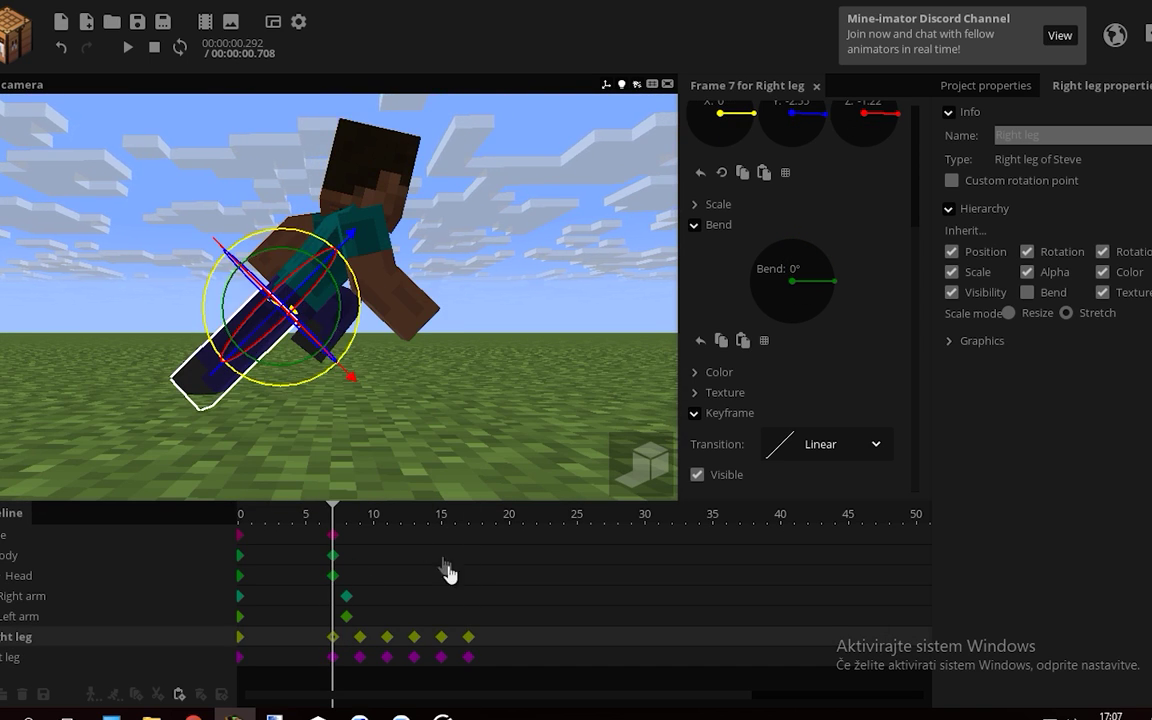
pyautogui.click(467, 641)
pyautogui.moveTo(494, 638); pyautogui.dragTo(334, 656)
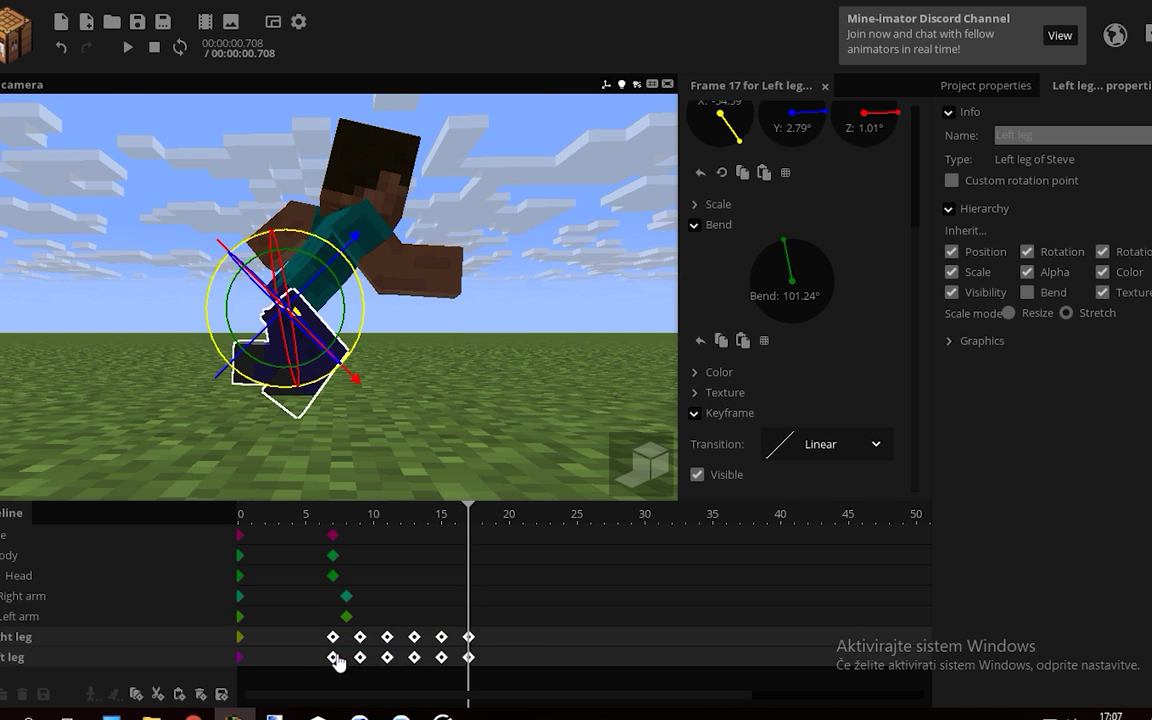
pyautogui.hotkey('ctrl', 'v')
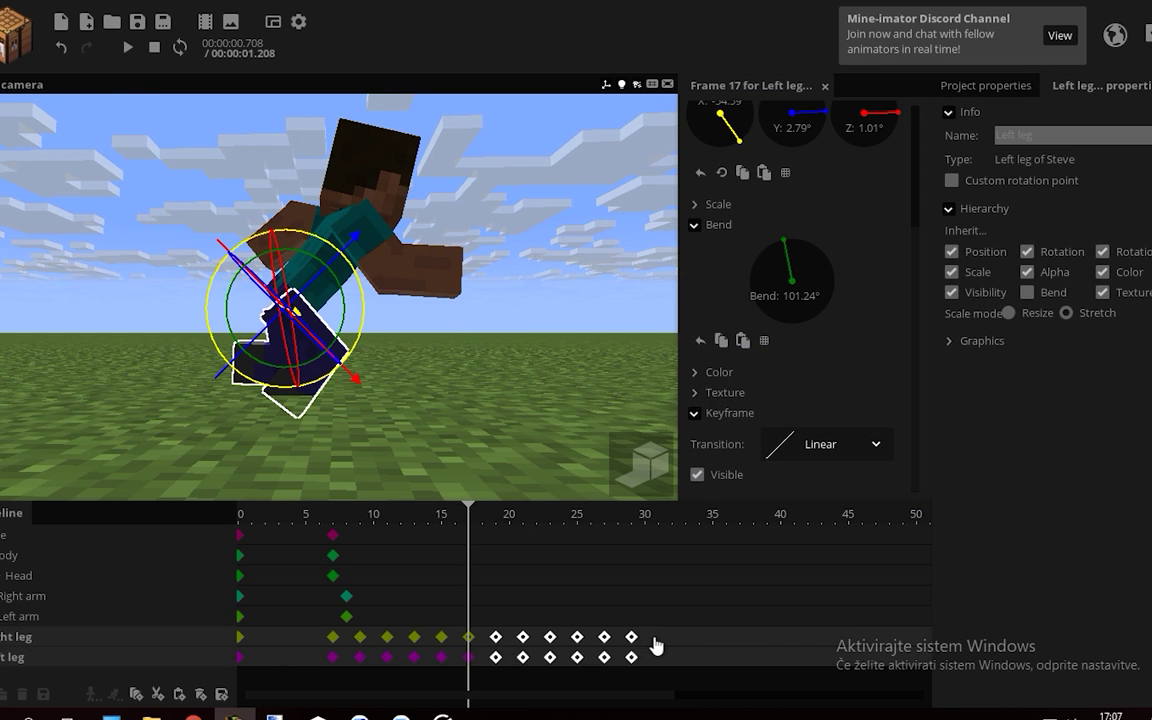
pyautogui.hotkey('ctrl', 'v')
pyautogui.press('space')
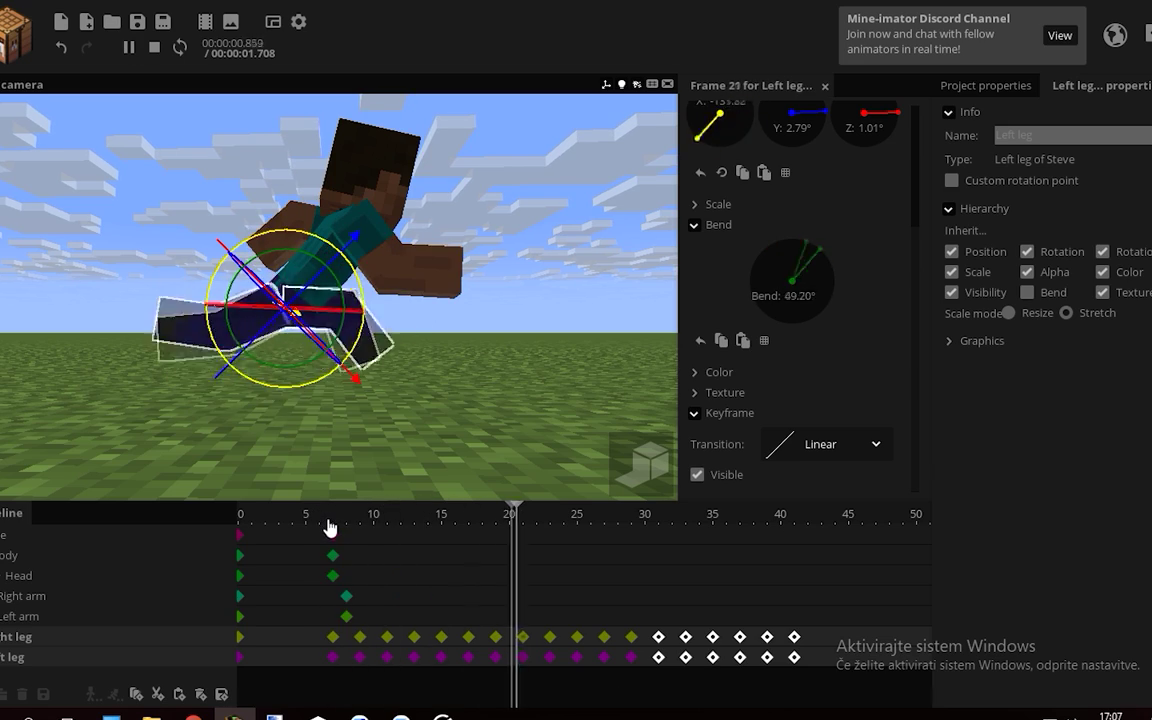
pyautogui.click(477, 440)
pyautogui.press('space')
pyautogui.hotkey('ctrl', 'v')
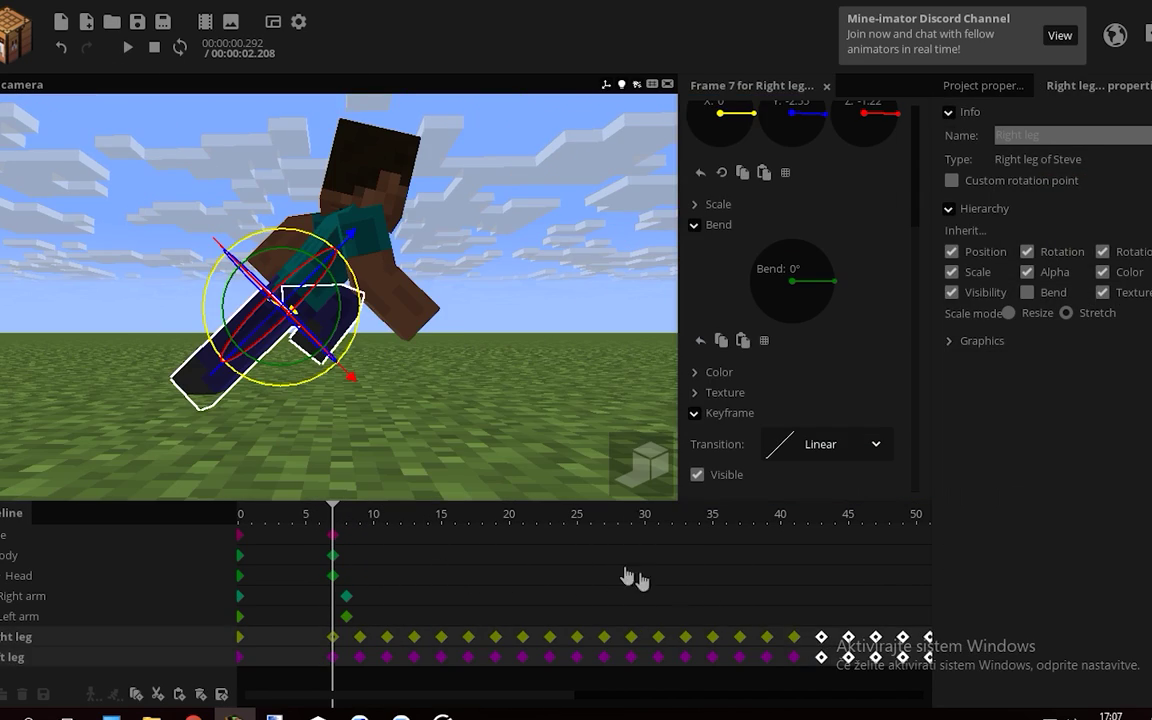
# Play back the extended leg cycle from the side and go to frame 9
pyautogui.press('space')
pyautogui.click(505, 450)
pyautogui.press('space')
pyautogui.moveTo(337, 532); pyautogui.dragTo(360, 530)
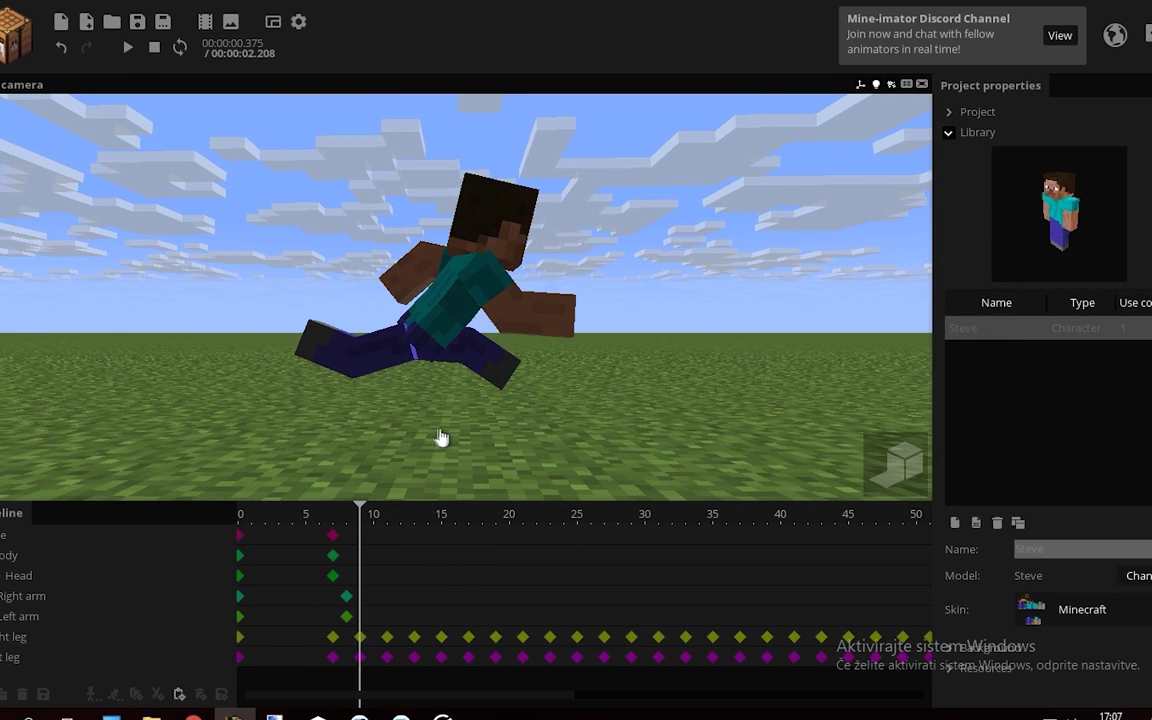
# Shift the running-pose keyframes two frames later, putting the body and head at frame 9 and both arms at frame 10
pyautogui.moveTo(455, 449); pyautogui.dragTo(552, 369)
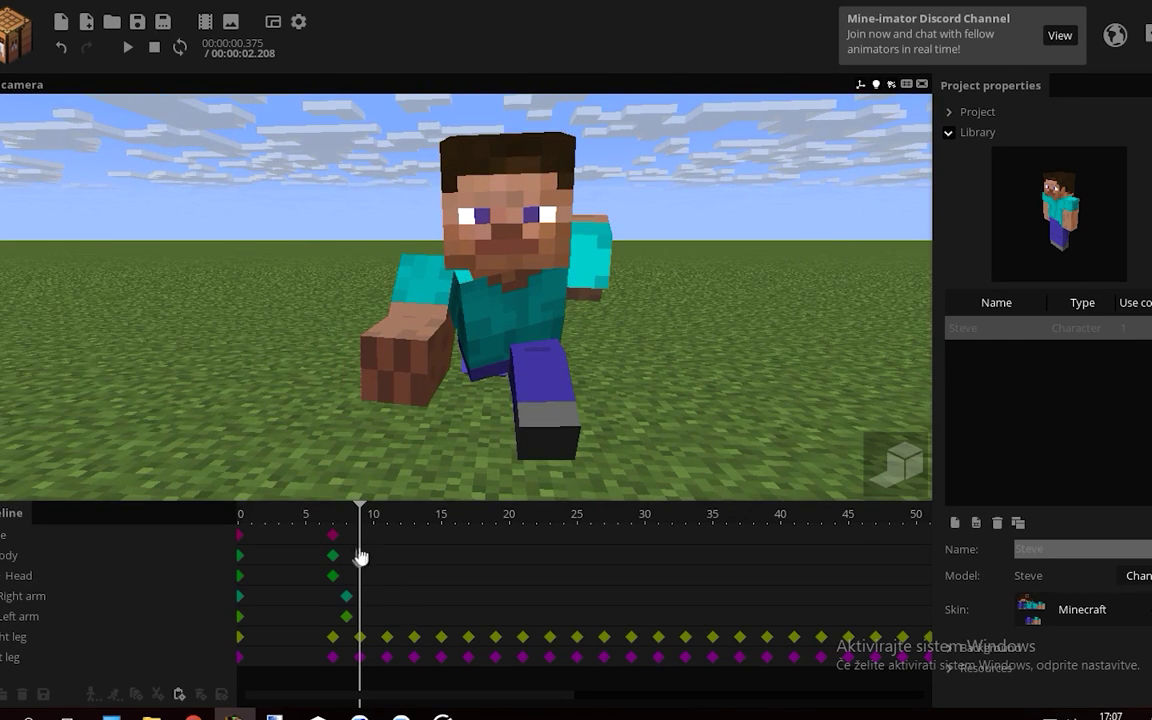
pyautogui.moveTo(380, 624); pyautogui.dragTo(381, 626)
pyautogui.moveTo(333, 556); pyautogui.dragTo(303, 543)
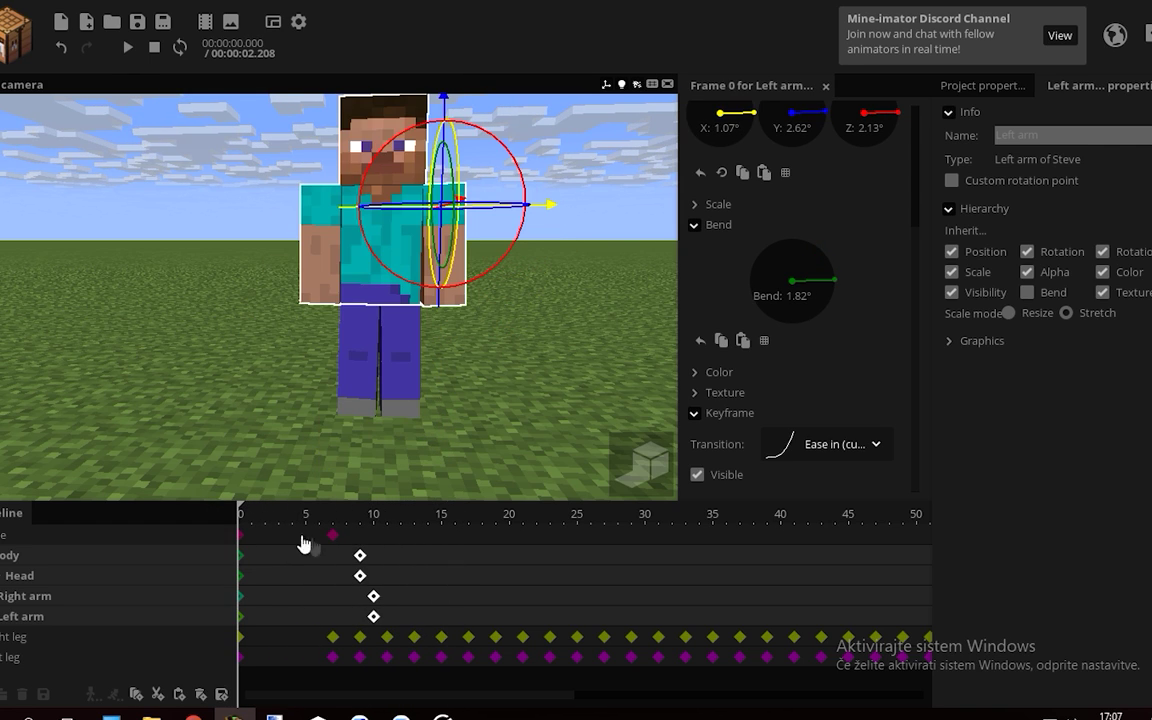
pyautogui.click(358, 528)
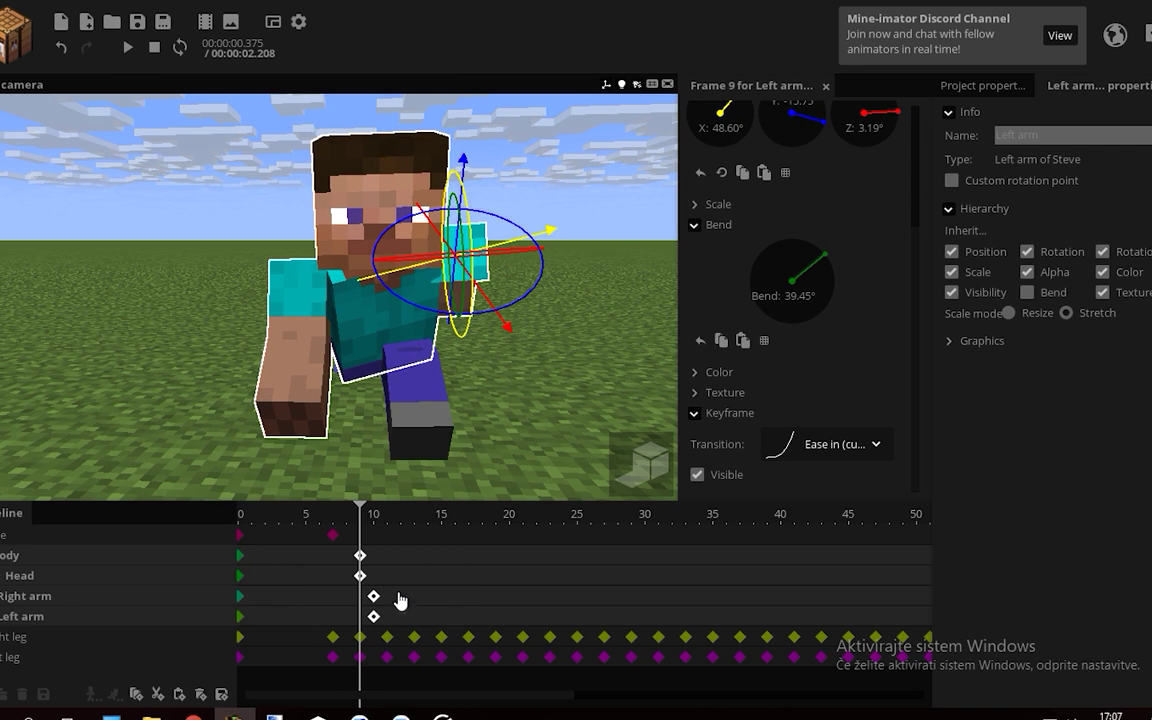
# Keyframe the body's twist with a Y rotation of about -20.5° at frame 15 and 29.3° at frame 21
pyautogui.click(365, 552)
pyautogui.press('q')
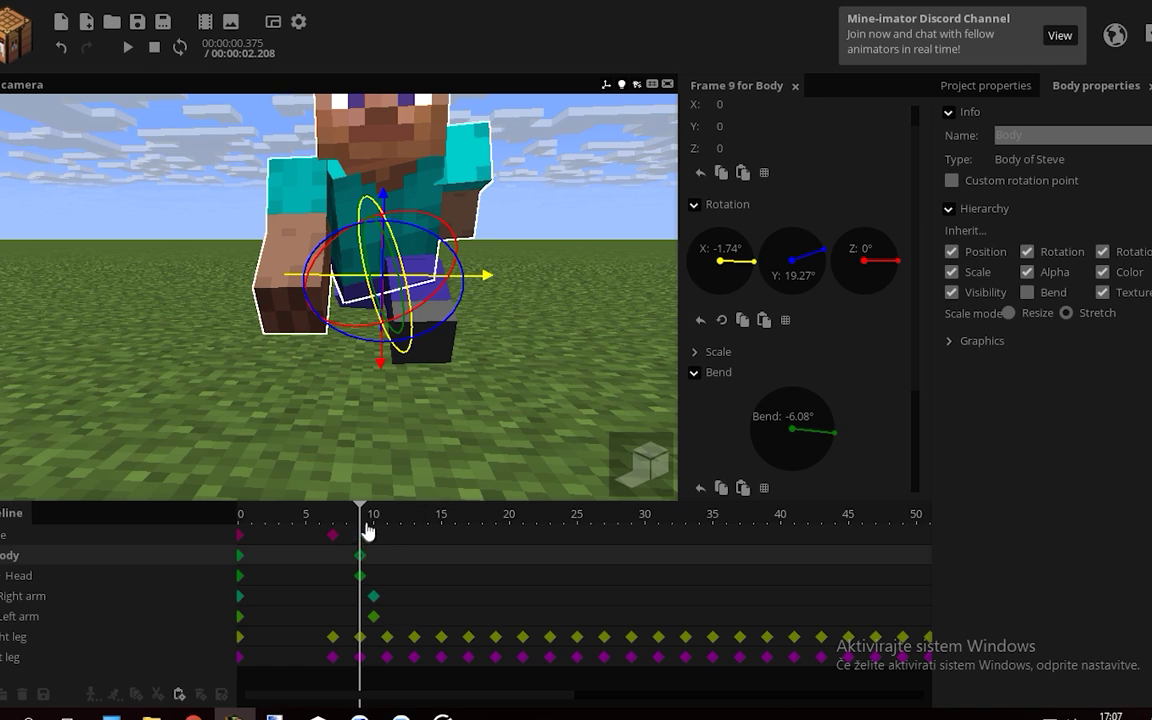
pyautogui.moveTo(368, 530); pyautogui.dragTo(440, 535)
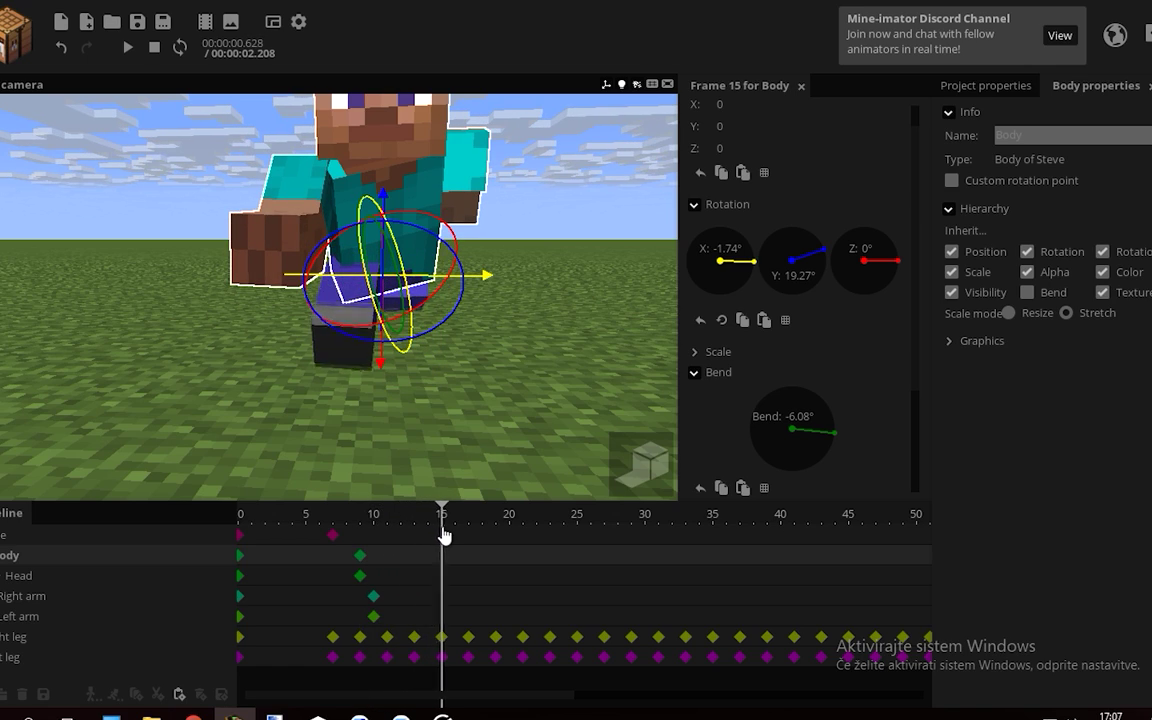
pyautogui.moveTo(500, 400); pyautogui.dragTo(500, 440)
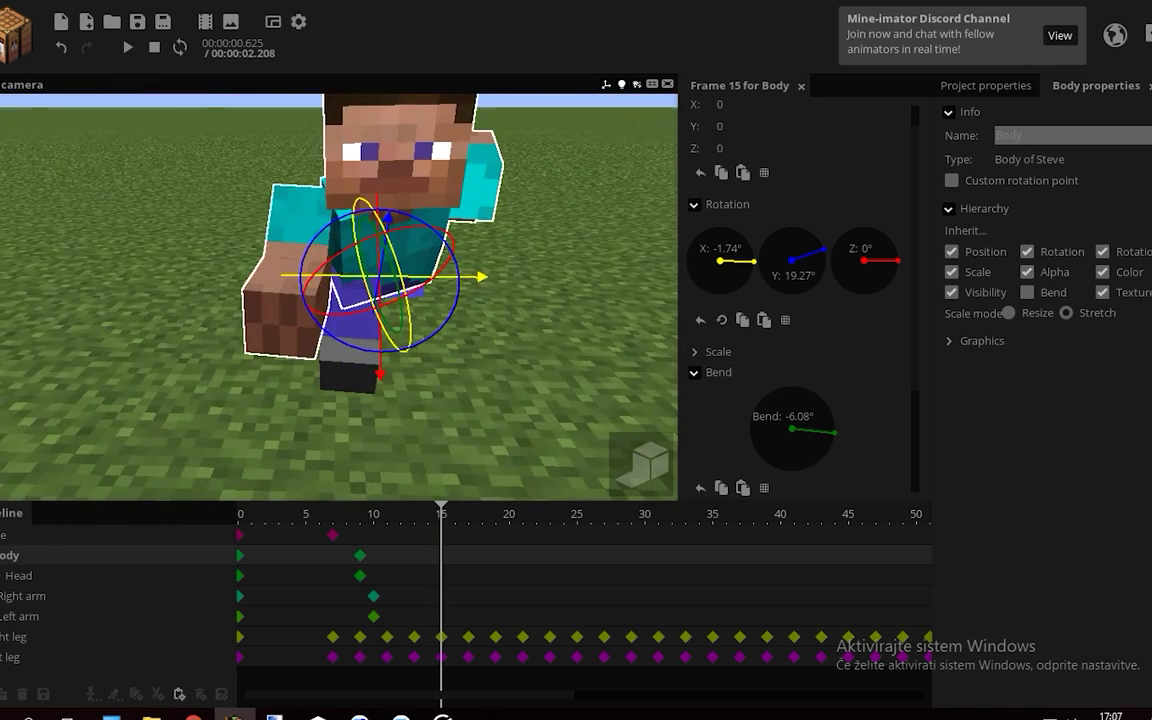
pyautogui.moveTo(425, 403); pyautogui.dragTo(380, 372)
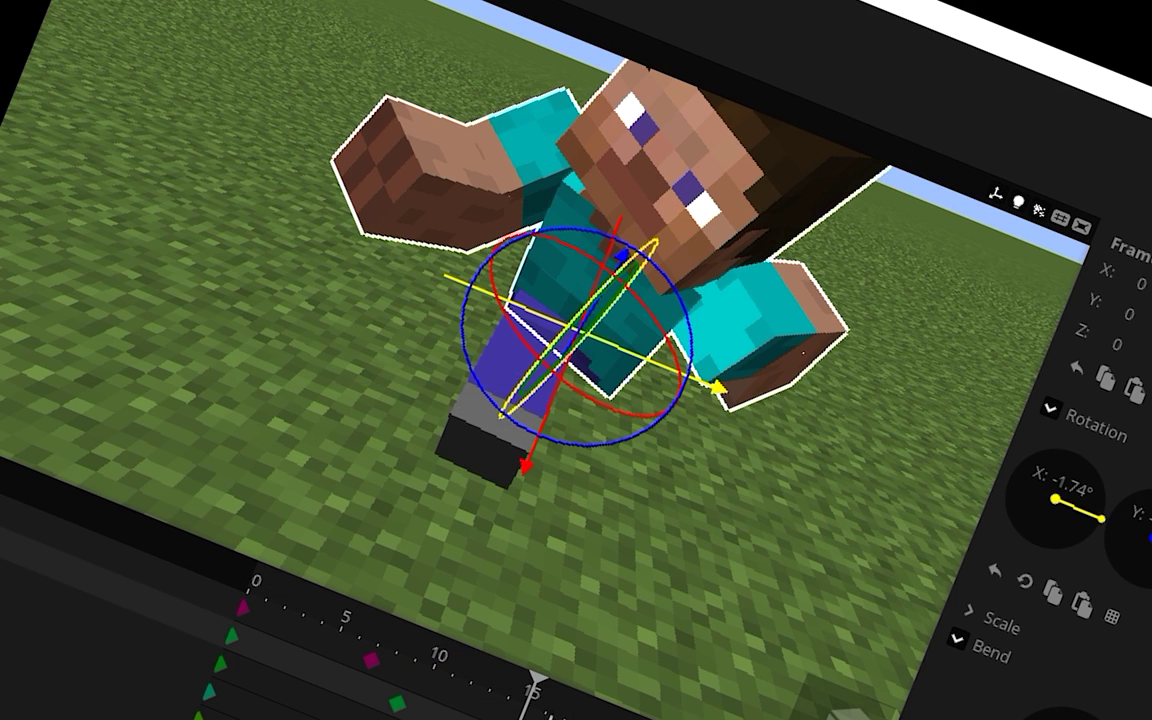
pyautogui.moveTo(463, 518); pyautogui.dragTo(522, 520)
pyautogui.moveTo(418, 350); pyautogui.dragTo(468, 303)
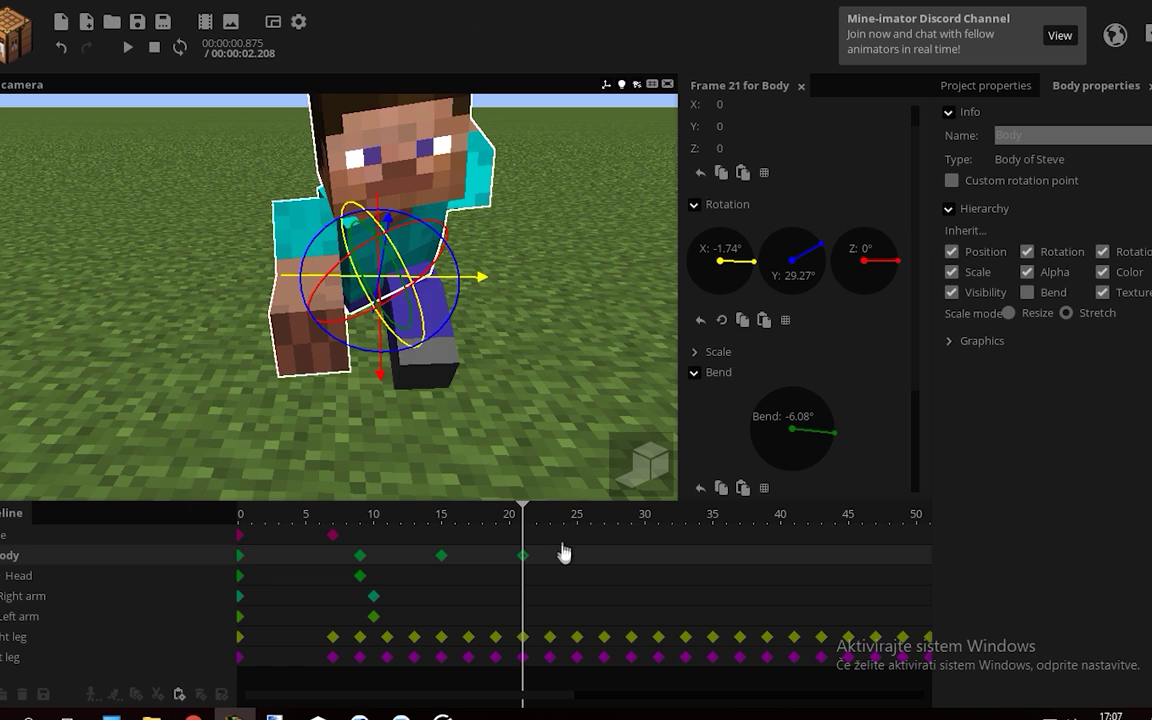
# Set the body keyframes at frames 9, 15 and 21 to an ease-in-and-out transition
pyautogui.moveTo(540, 552); pyautogui.dragTo(363, 555)
pyautogui.click(442, 516)
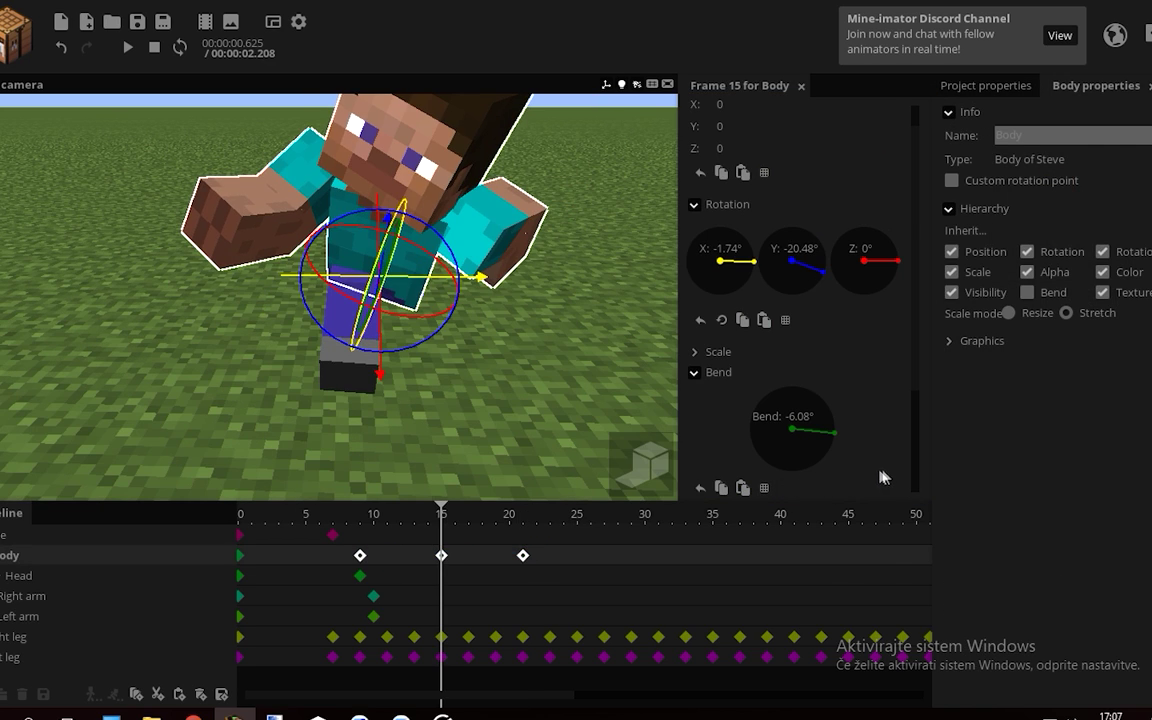
pyautogui.scroll(-3, 789, 416)
pyautogui.click(829, 444)
pyautogui.click(789, 586)
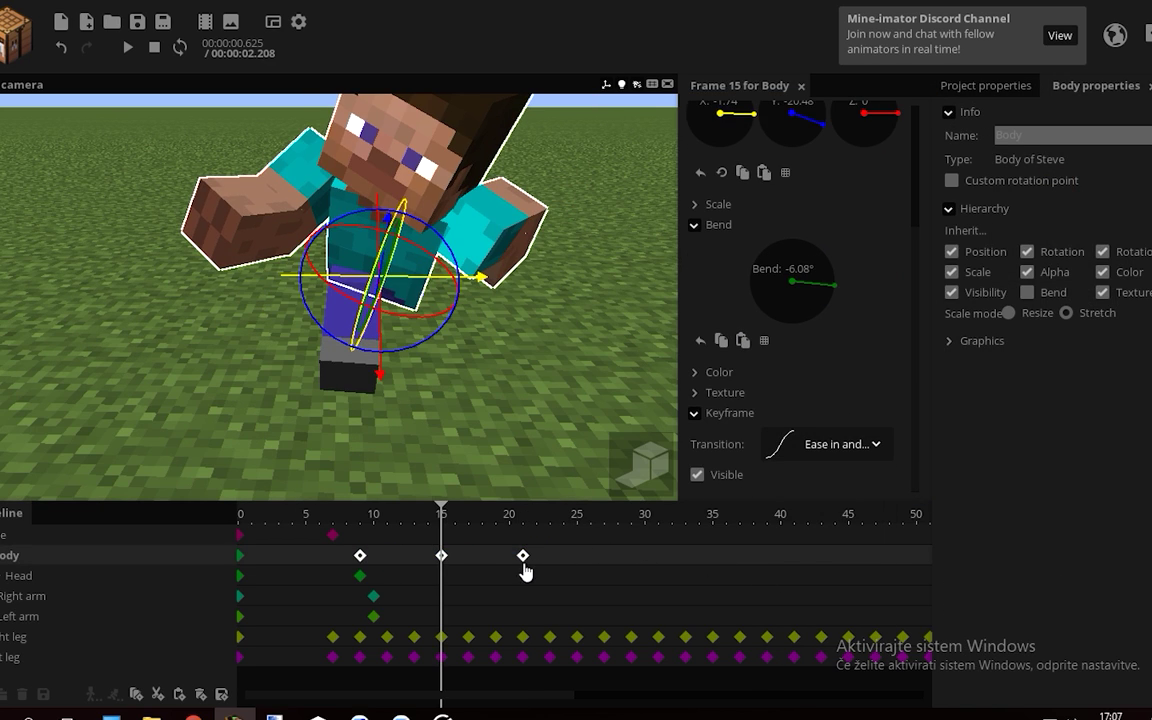
# Repeat the body's frame 15 and 21 keyframes every six frames up to frame 51 and delete the surplus keyframe beyond it
pyautogui.moveTo(541, 556); pyautogui.dragTo(436, 563)
pyautogui.click(604, 520)
pyautogui.hotkey('ctrl', 'v')
pyautogui.moveTo(660, 522); pyautogui.dragTo(764, 527)
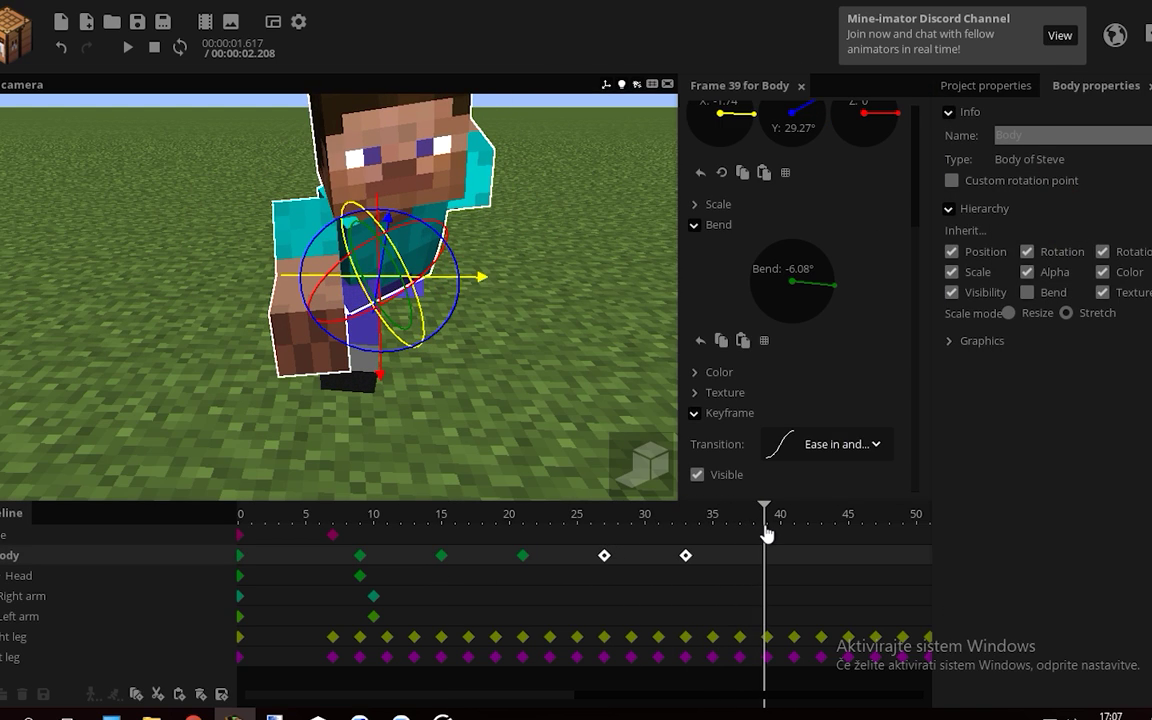
pyautogui.hotkey('ctrl', 'v')
pyautogui.moveTo(540, 695); pyautogui.dragTo(663, 695)
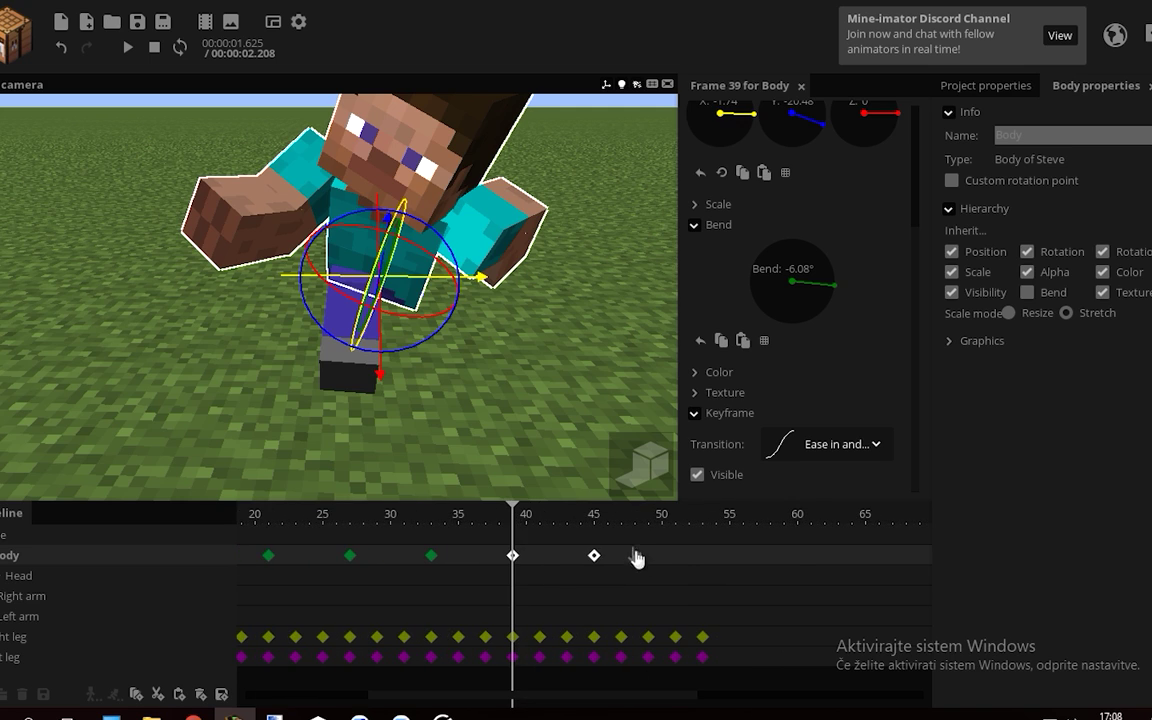
pyautogui.moveTo(784, 549); pyautogui.dragTo(749, 579)
pyautogui.press('Delete')
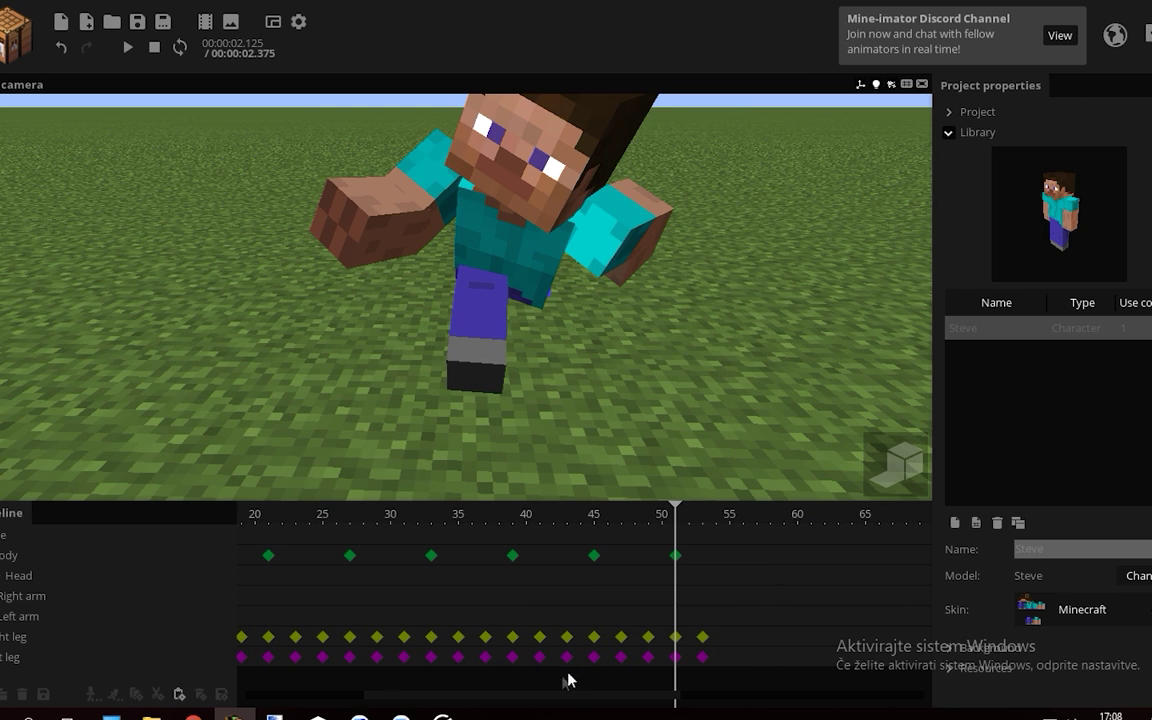
# Give the head's frame 9 keyframe an ease-in-and-out transition and counter-rotate the head to about 24° Y at frame 15
pyautogui.moveTo(522, 698); pyautogui.dragTo(324, 602)
pyautogui.click(278, 577)
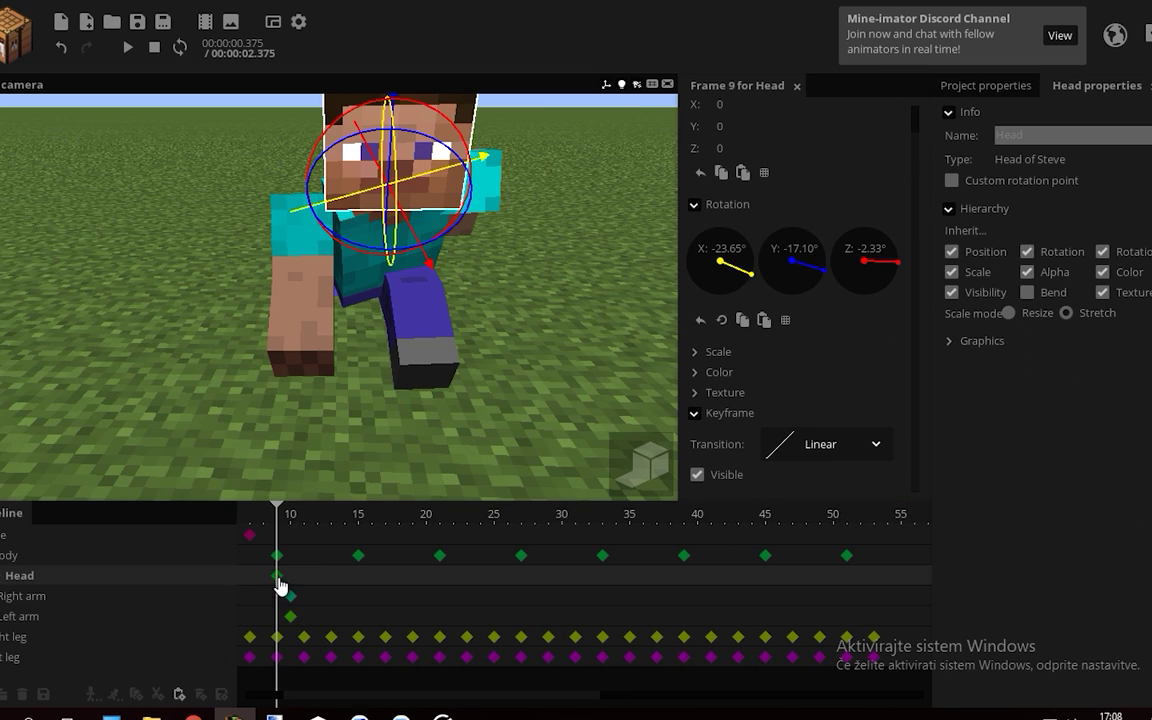
pyautogui.click(824, 446)
pyautogui.click(792, 588)
pyautogui.click(358, 514)
pyautogui.moveTo(473, 196); pyautogui.dragTo(476, 292)
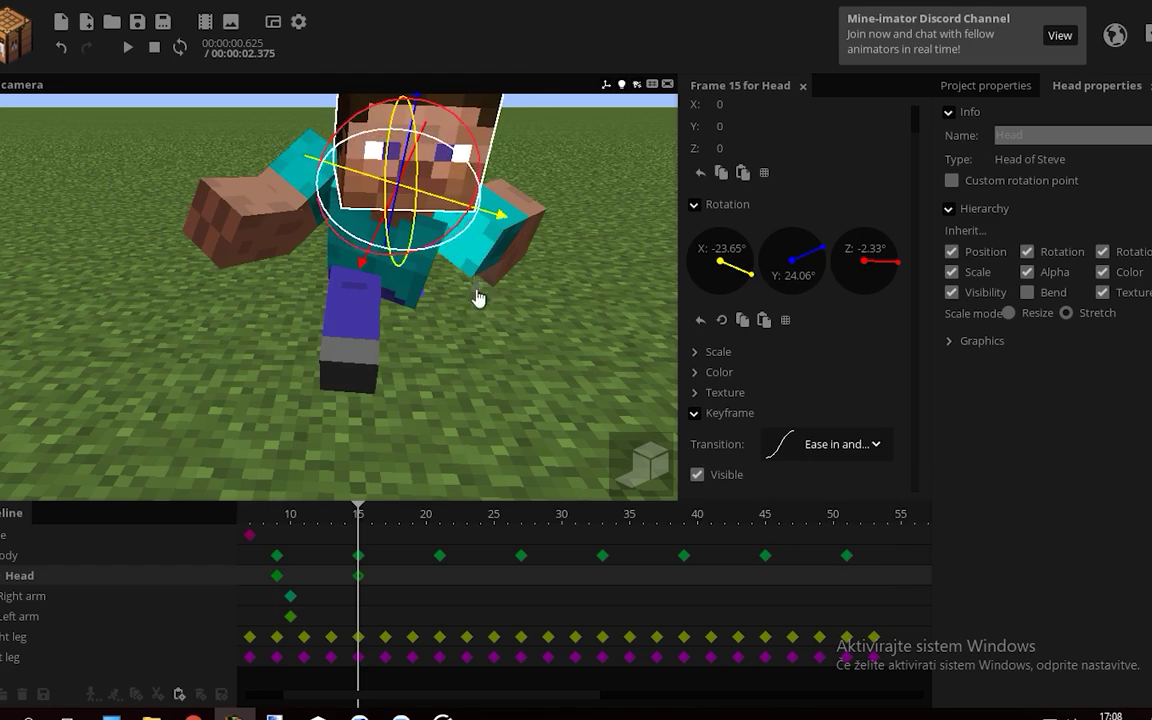
pyautogui.moveTo(479, 299); pyautogui.dragTo(505, 270, button='right')
pyautogui.moveTo(479, 299)
pyautogui.mouseDown()
pyautogui.moveTo(474, 308)
pyautogui.moveTo(540, 280)
pyautogui.moveTo(440, 325)
pyautogui.moveTo(480, 312)
pyautogui.mouseUp()
pyautogui.moveTo(476, 316); pyautogui.dragTo(436, 288, button='right')
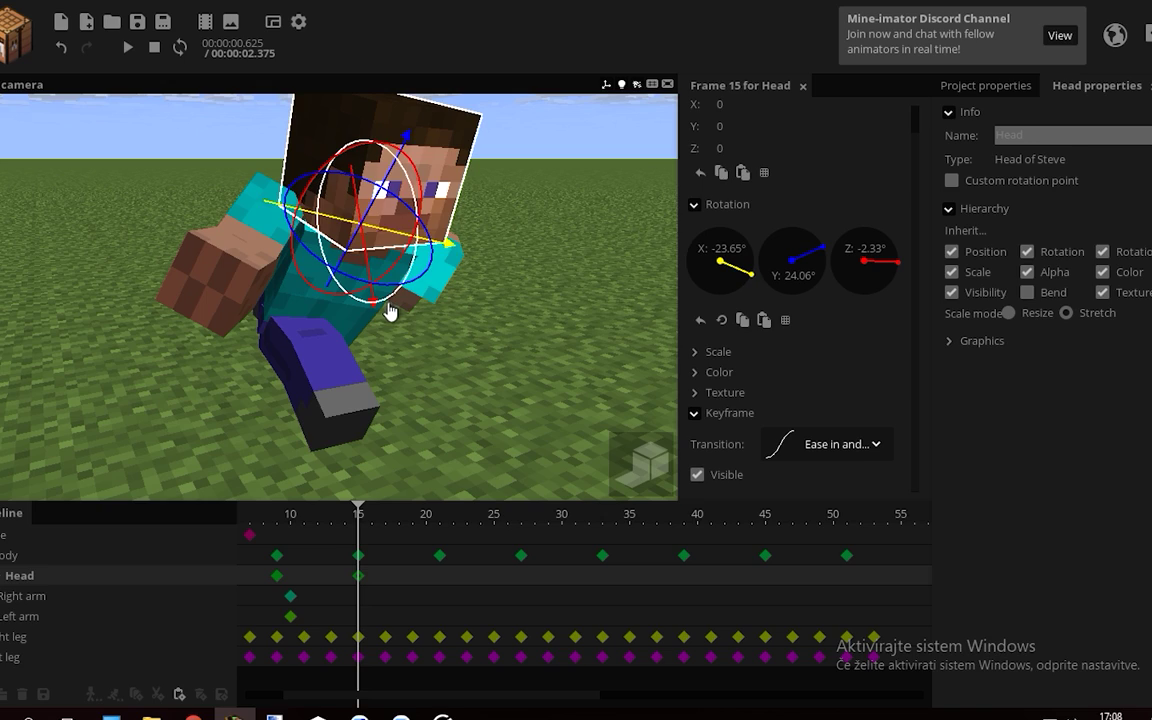
# Counter-rotate the head at frame 21 and repeat its alternating keyframes every six frames up to frame 51
pyautogui.moveTo(390, 311); pyautogui.dragTo(388, 313)
pyautogui.moveTo(427, 367); pyautogui.dragTo(340, 348)
pyautogui.rightClick(882, 268)
pyautogui.moveTo(440, 292); pyautogui.dragTo(408, 283)
pyautogui.press('Right')
pyautogui.press('Right')
pyautogui.press('Right')
pyautogui.press('Right')
pyautogui.press('Right')
pyautogui.press('Right')
pyautogui.moveTo(412, 285); pyautogui.dragTo(310, 276)
pyautogui.keyDown('shift'); pyautogui.click(360, 577); pyautogui.keyUp('shift')
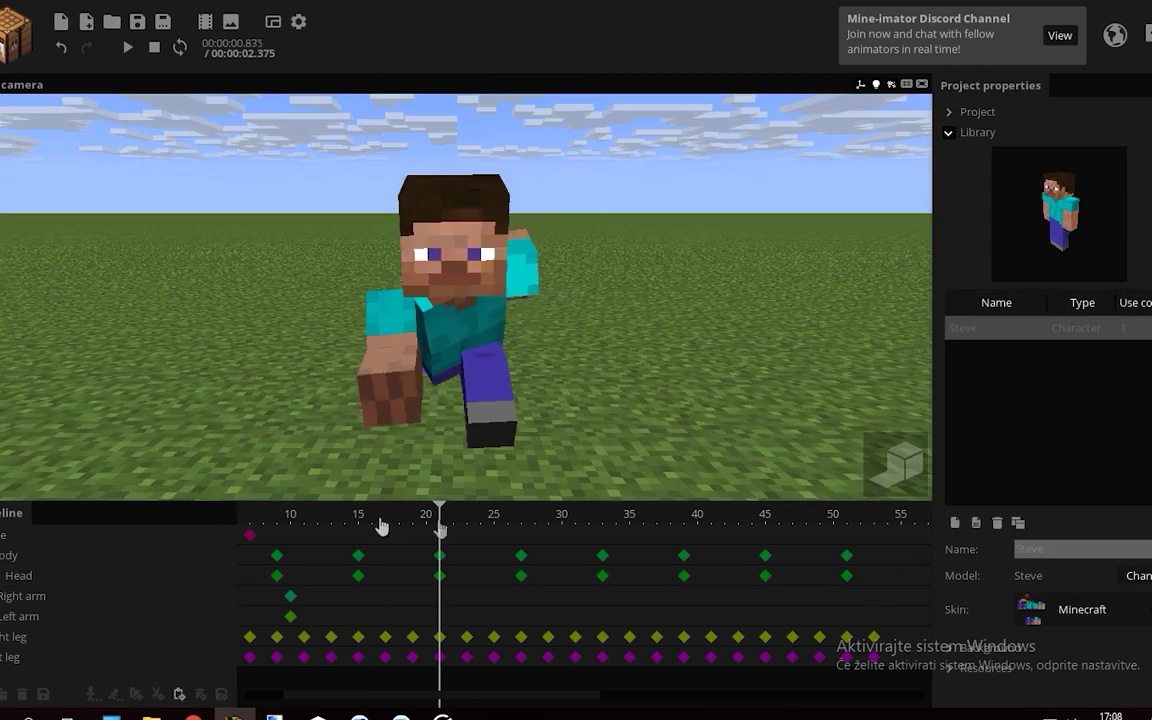
# Play back the run from the front to check the body and head motion
pyautogui.moveTo(381, 519); pyautogui.dragTo(231, 506)
pyautogui.press('space')
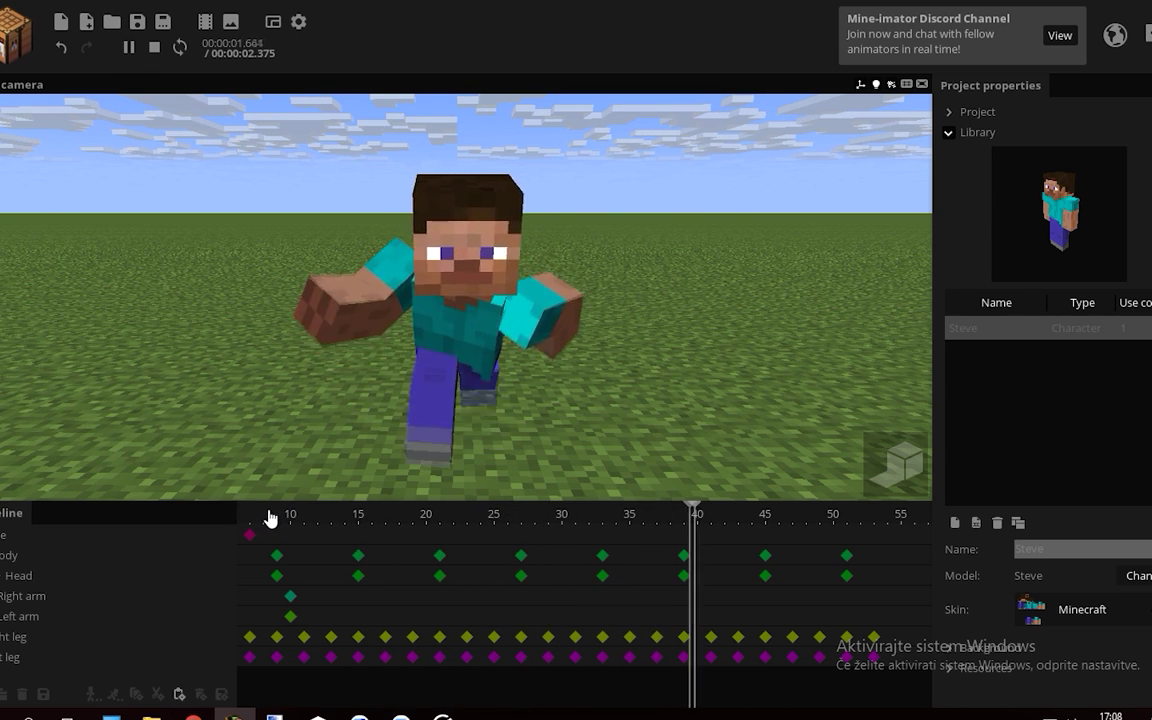
pyautogui.press('space')
pyautogui.press('space')
pyautogui.press('space')
pyautogui.click(290, 518)
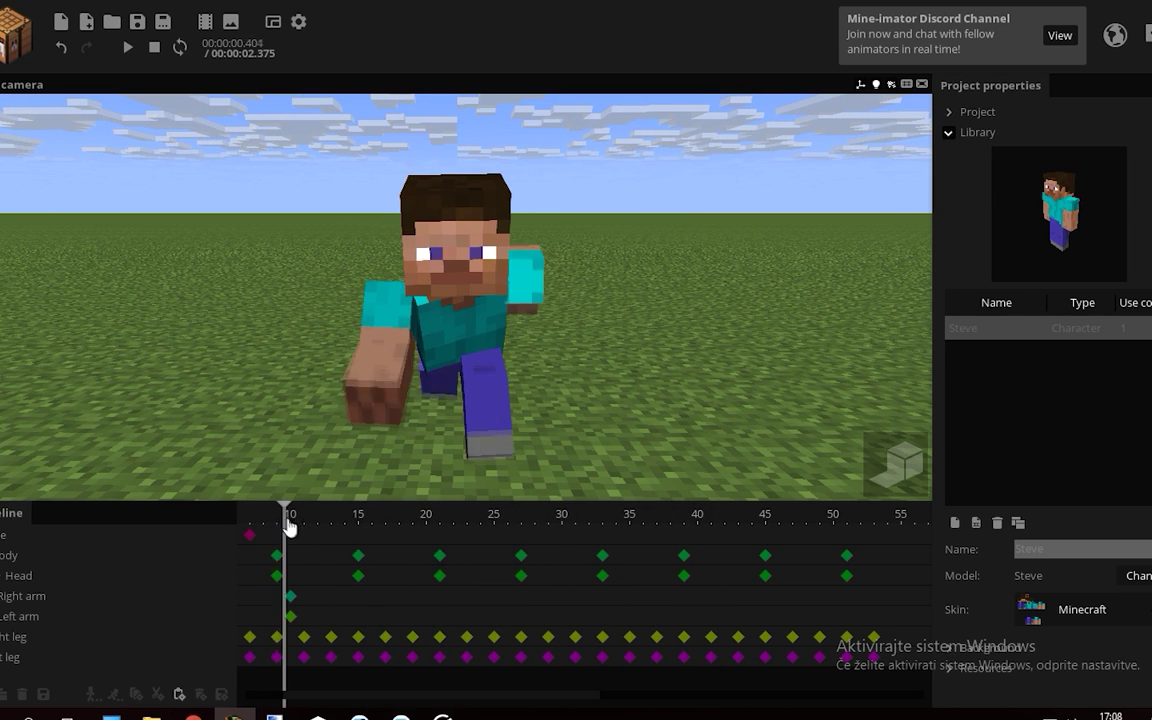
# Select the right arm at frame 16 and reset its rotation and bend
pyautogui.click(369, 603)
pyautogui.scroll(3, 455, 414)
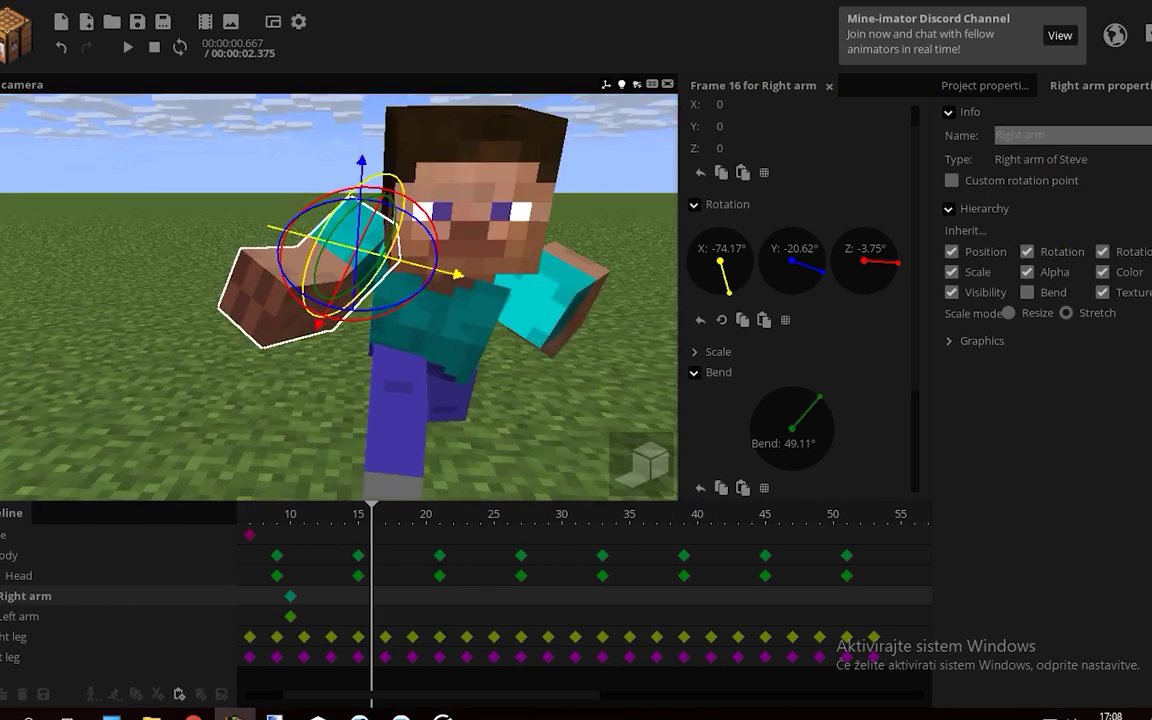
pyautogui.press('d')
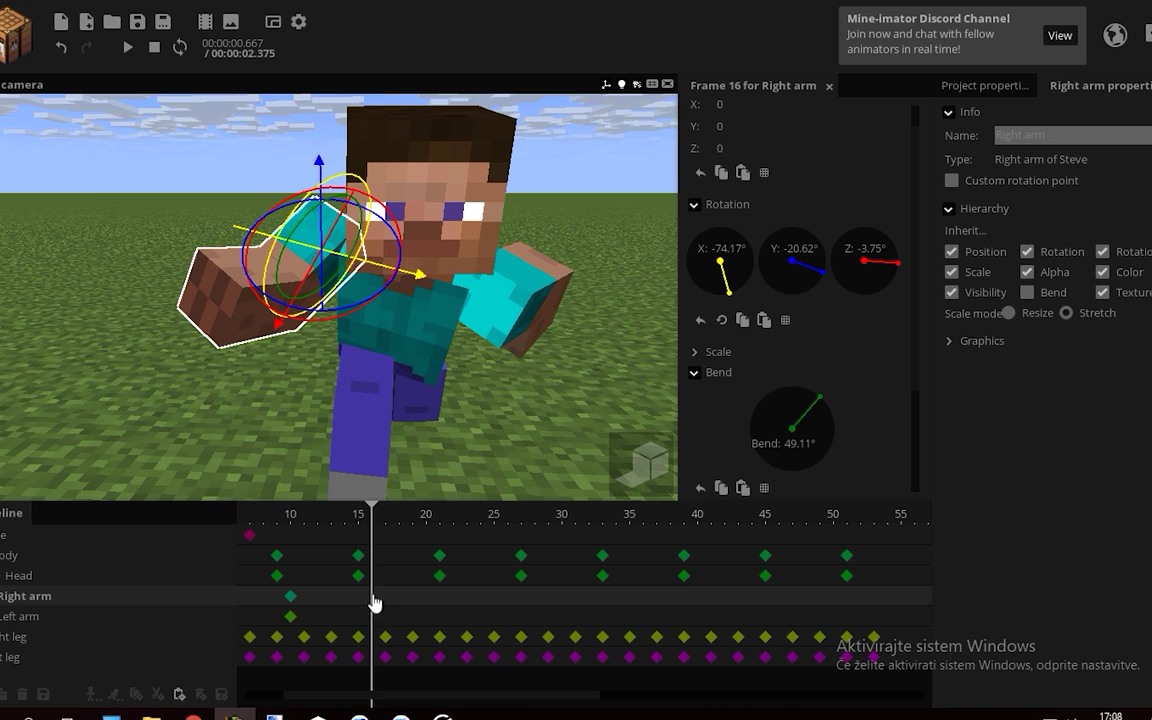
pyautogui.click(381, 527)
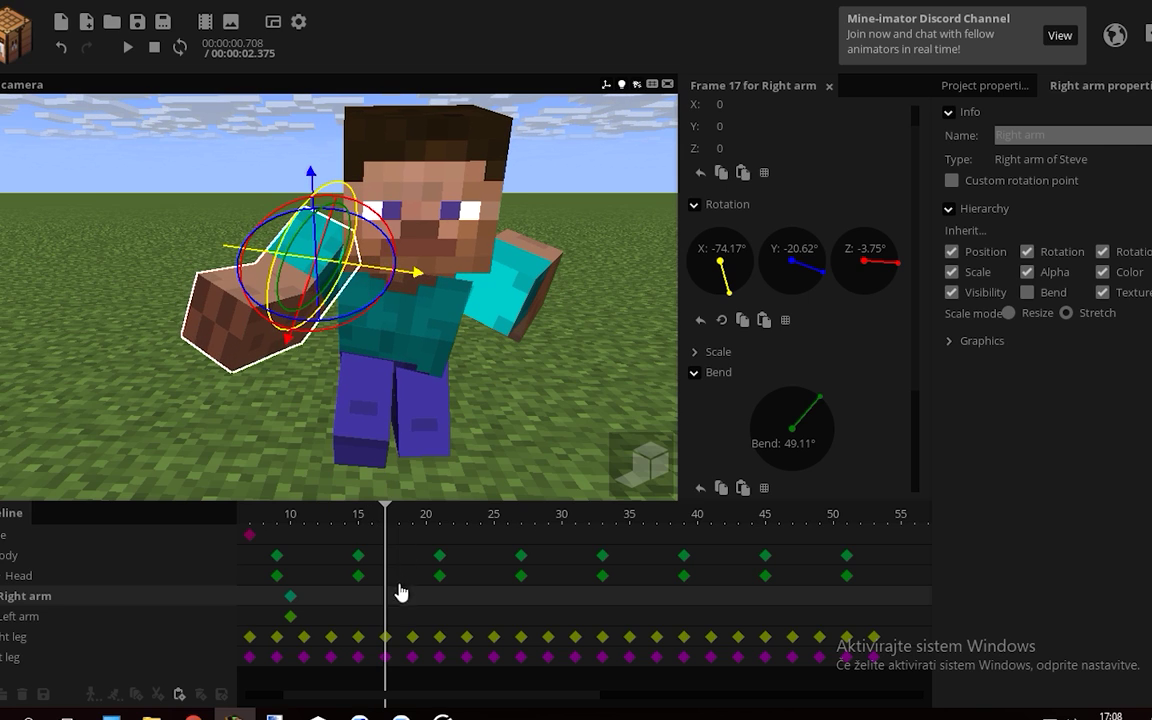
pyautogui.click(377, 517)
pyautogui.moveTo(345, 337); pyautogui.dragTo(351, 358)
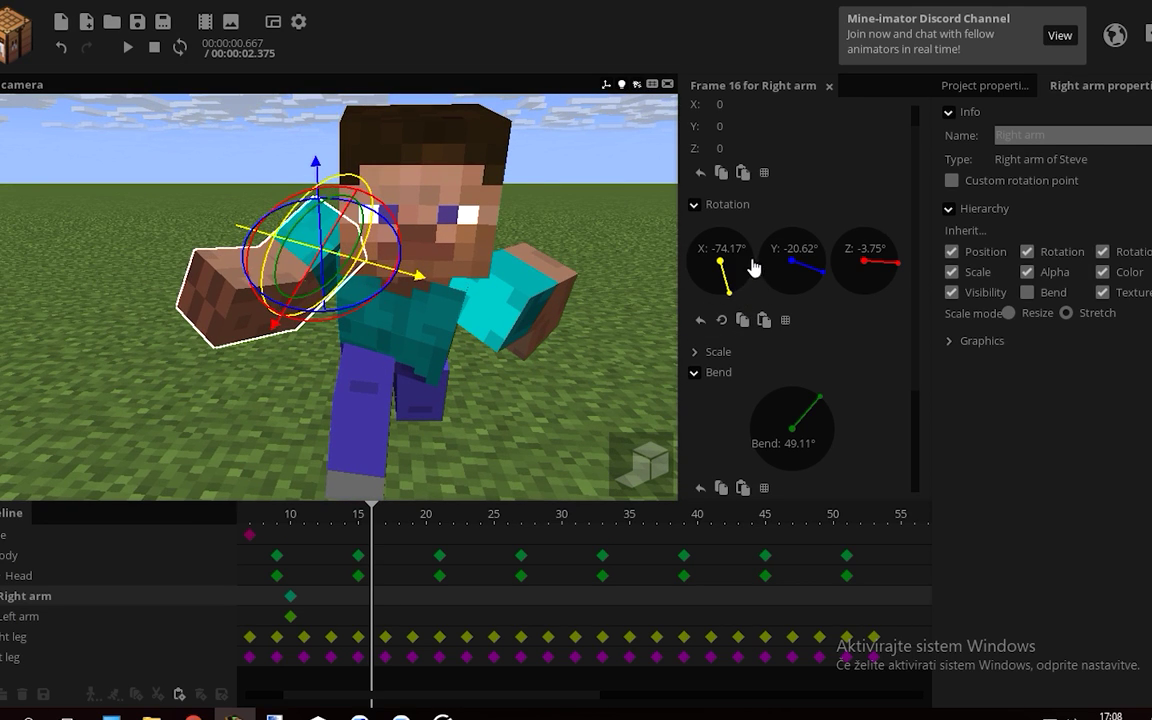
pyautogui.rightClick(746, 264)
pyautogui.rightClick(795, 265)
pyautogui.rightClick(857, 272)
pyautogui.rightClick(797, 420)
# Swing the right arm backward at frame 16 with rotation about 58° X and 18° Y and a 47° bend
pyautogui.moveTo(347, 320)
pyautogui.mouseDown()
pyautogui.moveTo(381, 304)
pyautogui.moveTo(346, 315)
pyautogui.mouseUp()
pyautogui.moveTo(363, 349); pyautogui.dragTo(377, 356)
pyautogui.moveTo(336, 329); pyautogui.dragTo(204, 340)
pyautogui.moveTo(282, 325); pyautogui.dragTo(408, 480)
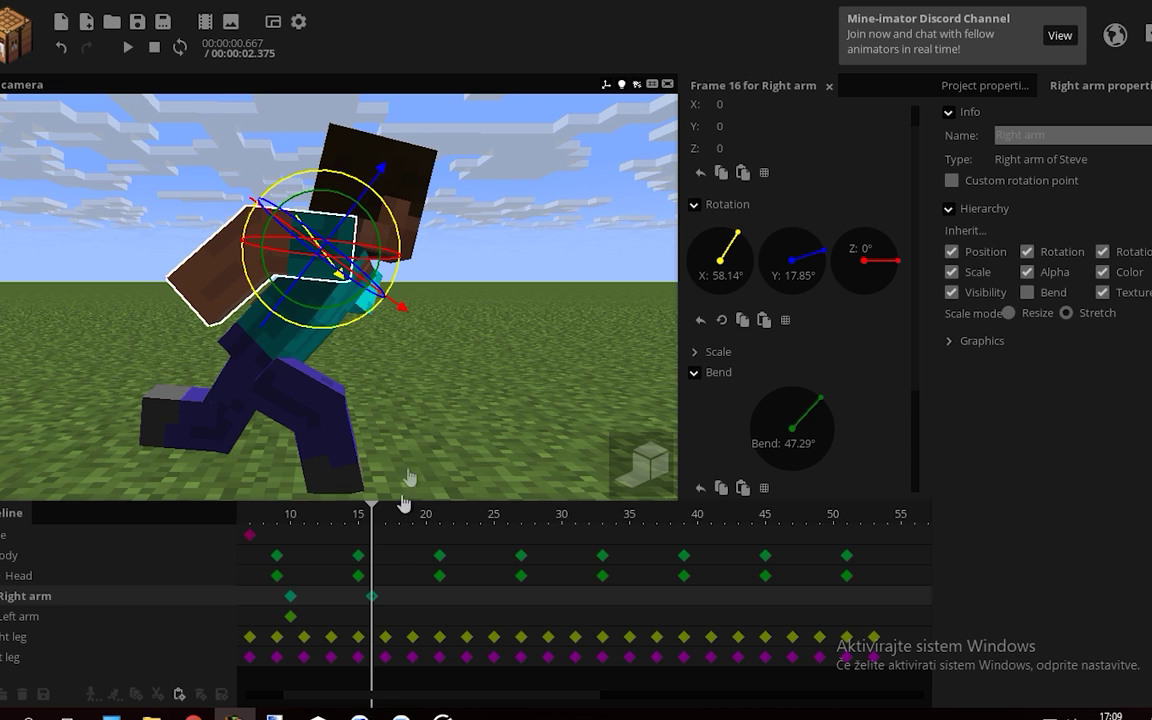
# Reset the left arm at frame 16 and swing it forward to about -86° X and 22° Y with a 49° bend
pyautogui.click(372, 617)
pyautogui.moveTo(466, 378)
pyautogui.mouseDown()
pyautogui.moveTo(360, 374)
pyautogui.moveTo(450, 372)
pyautogui.mouseUp()
pyautogui.click(700, 320)
pyautogui.click(700, 488)
pyautogui.moveTo(384, 343); pyautogui.dragTo(402, 358)
pyautogui.moveTo(481, 376); pyautogui.dragTo(375, 374)
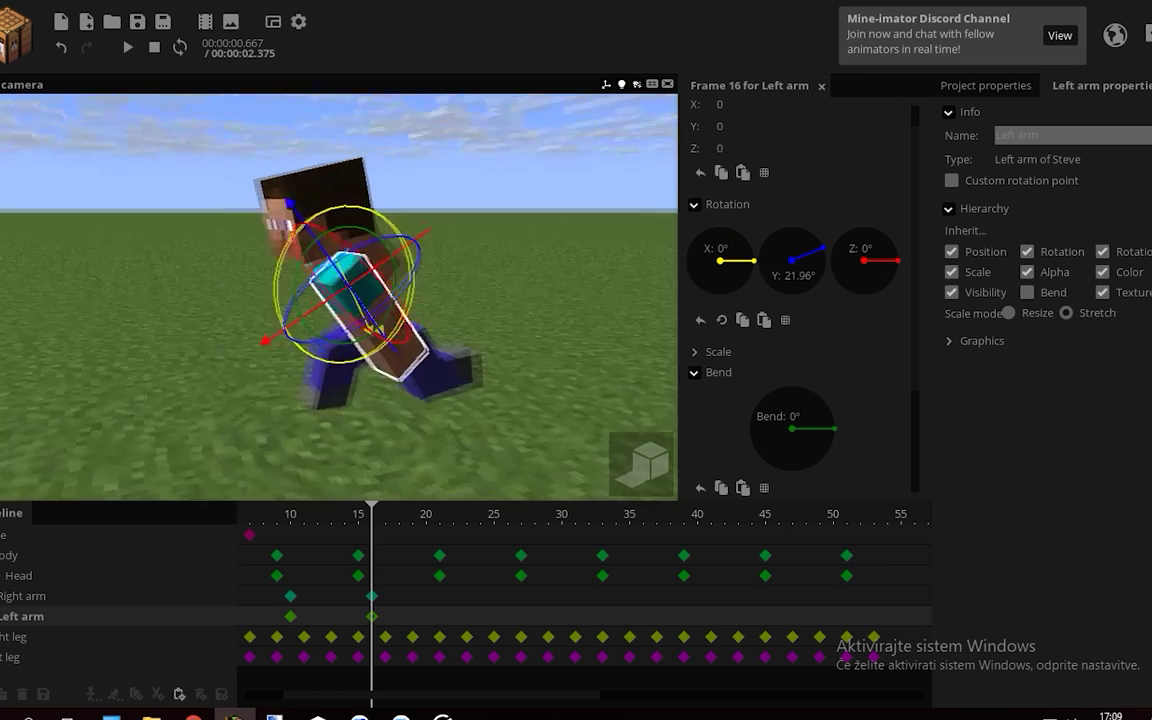
pyautogui.moveTo(373, 330); pyautogui.dragTo(392, 330, button='middle')
pyautogui.moveTo(392, 330); pyautogui.dragTo(275, 378)
# Set both arms' keyframes at frames 10 and 16 to an ease-in-and-out transition
pyautogui.moveTo(392, 599); pyautogui.dragTo(276, 620)
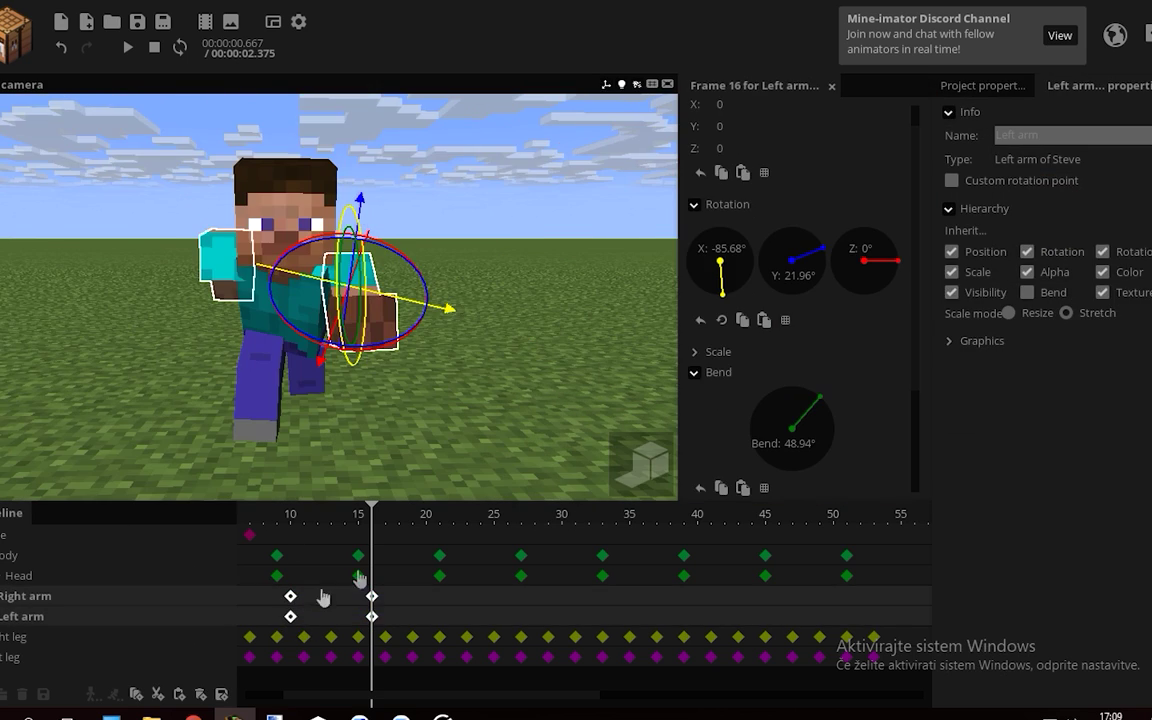
pyautogui.scroll(-3, 928, 489)
pyautogui.click(826, 444)
pyautogui.moveTo(882, 488); pyautogui.dragTo(878, 585)
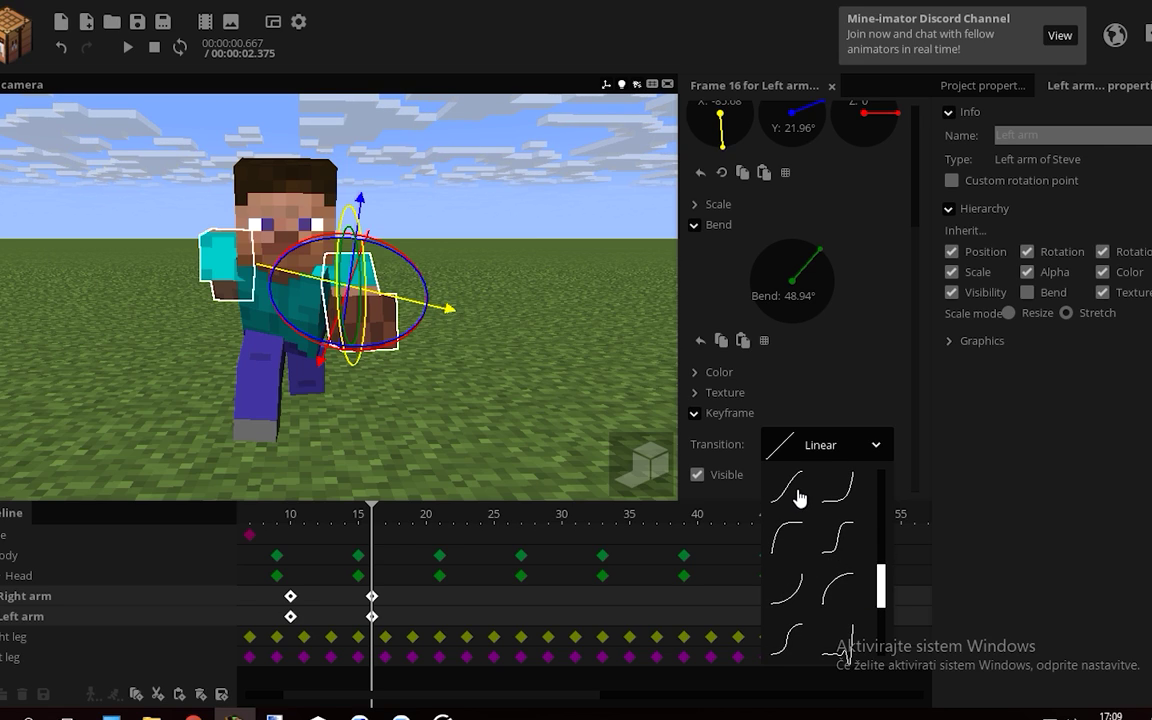
pyautogui.click(799, 497)
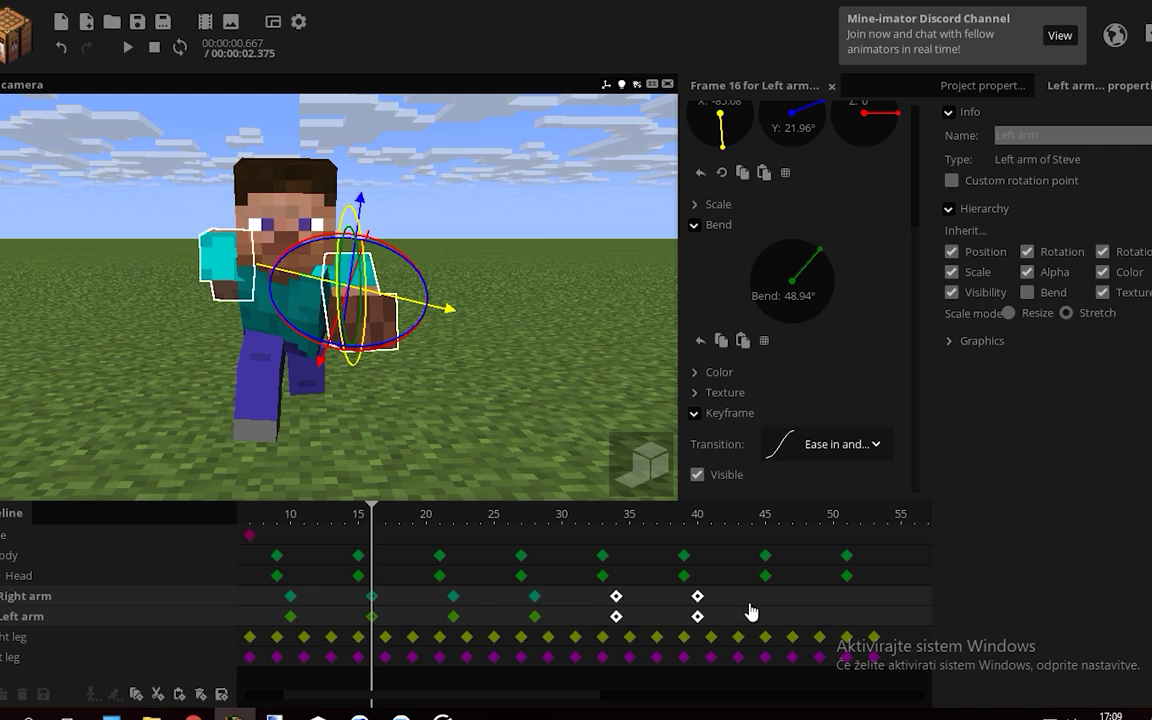
# Repeat both arms' swing keyframes every six frames up to frame 52 and play back the run
pyautogui.click(263, 679)
pyautogui.press('space')
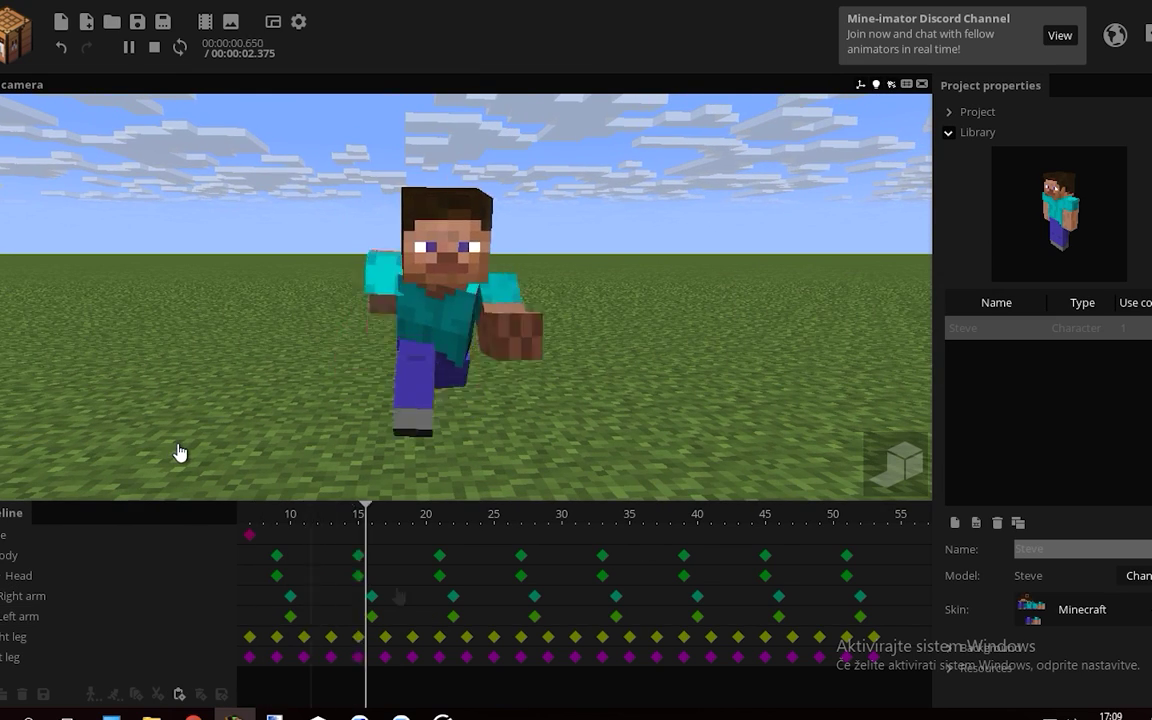
# Play back the run from several angles to check how the arm swings line up with the body
pyautogui.press('space')
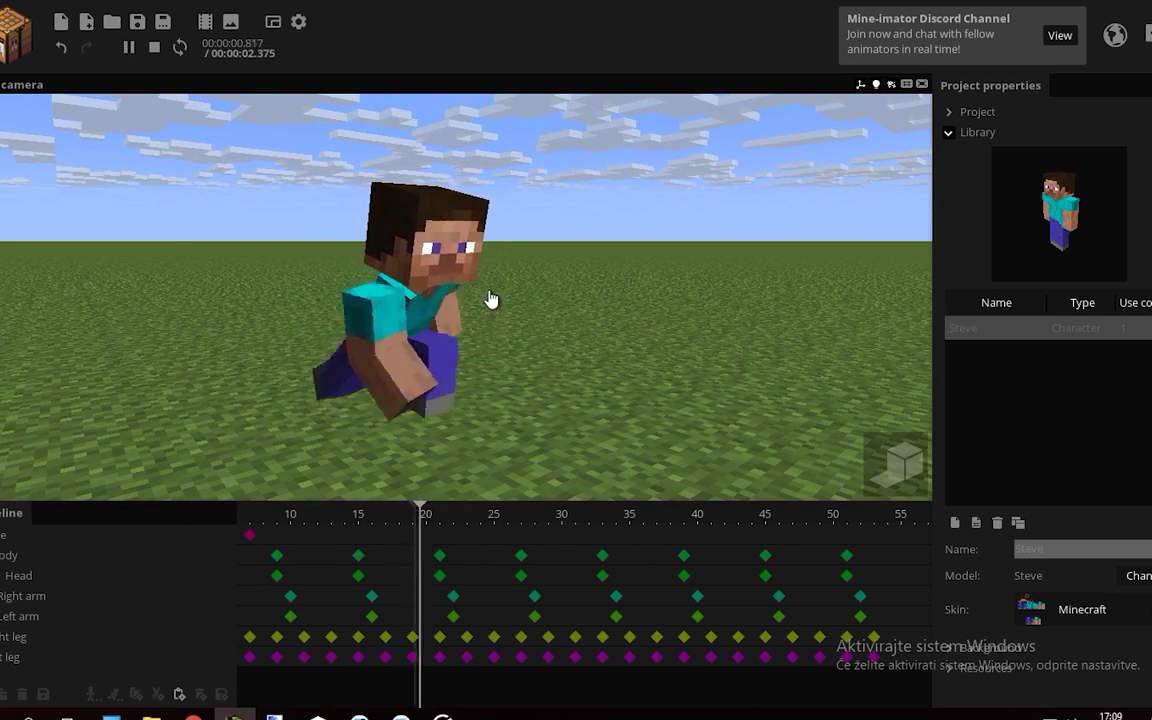
pyautogui.press('space')
pyautogui.moveTo(591, 329); pyautogui.dragTo(500, 347)
pyautogui.press('space')
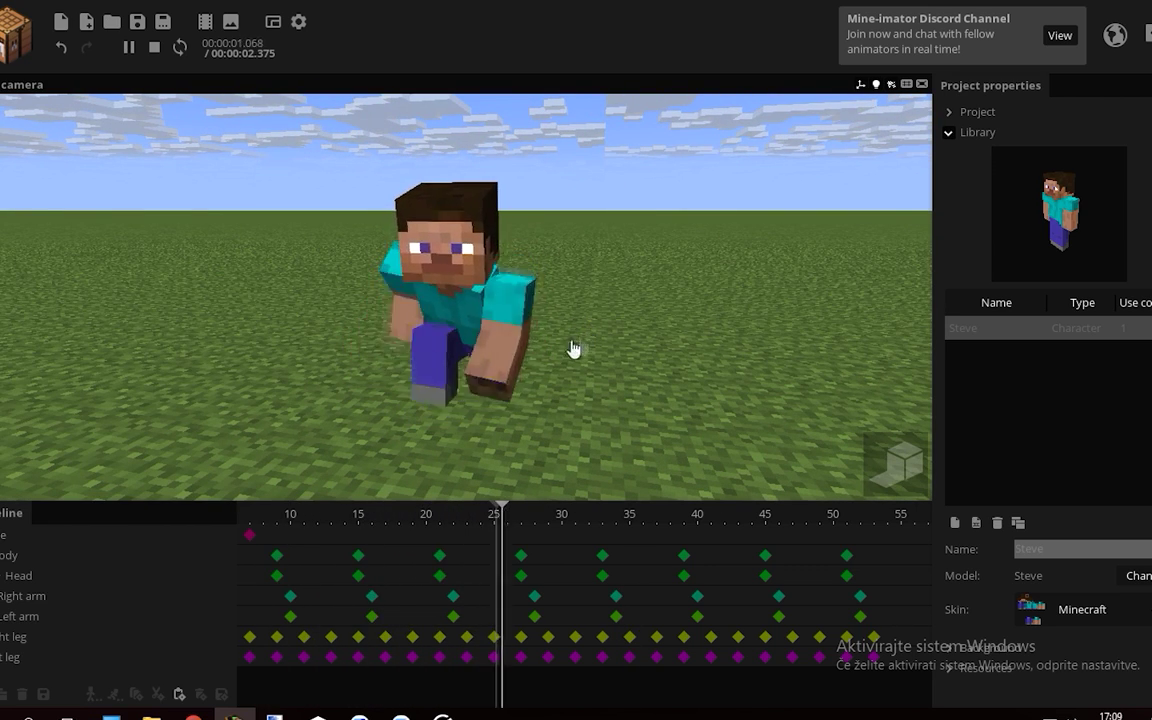
pyautogui.press('space')
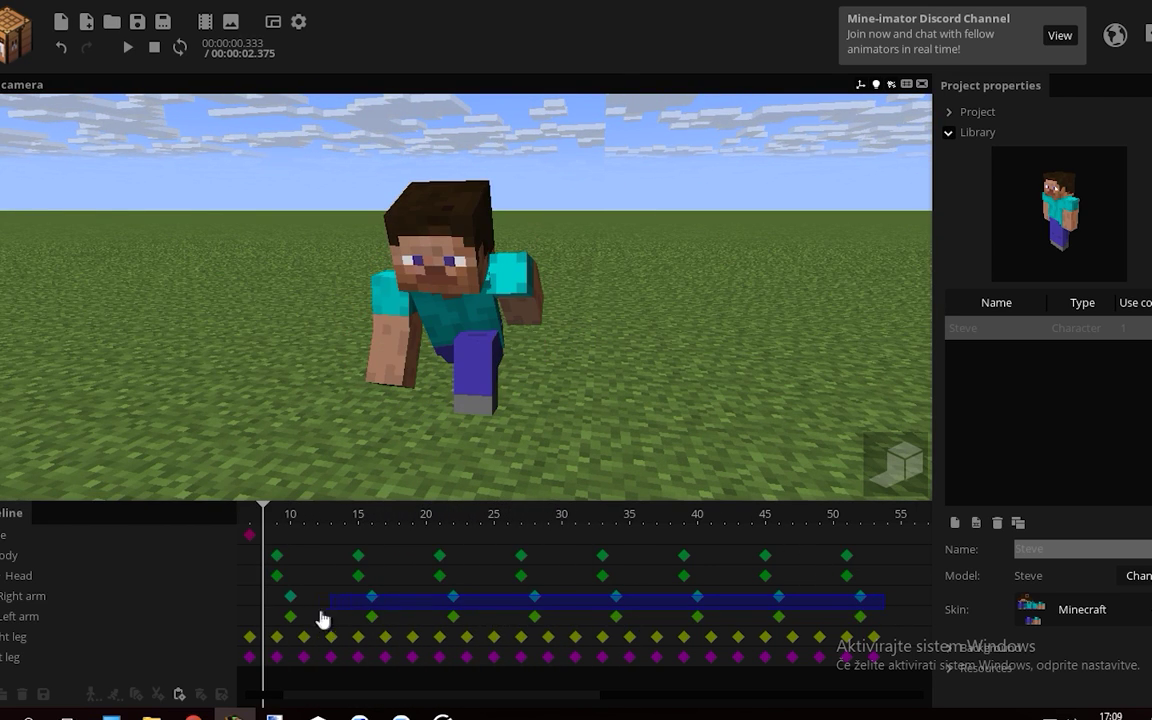
# Shift all of both arms' swing keyframes one frame earlier so they start at frame 9, and play back the run
pyautogui.moveTo(320, 612); pyautogui.dragTo(279, 586)
pyautogui.press('space')
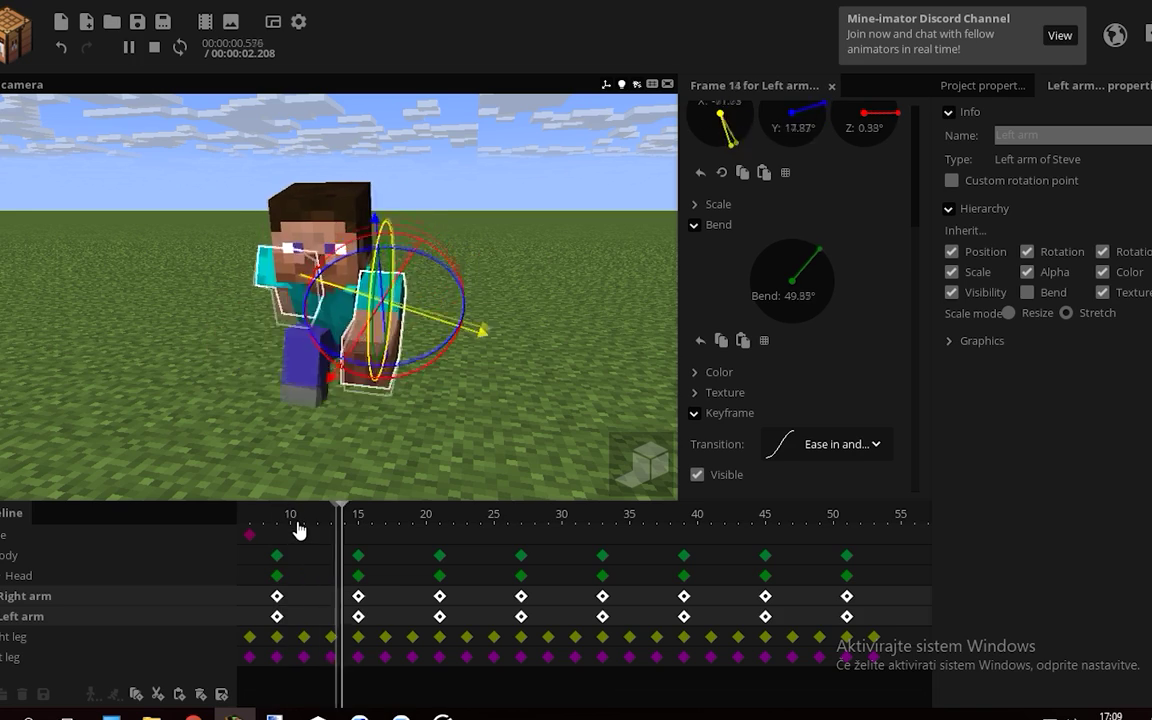
pyautogui.click(463, 468)
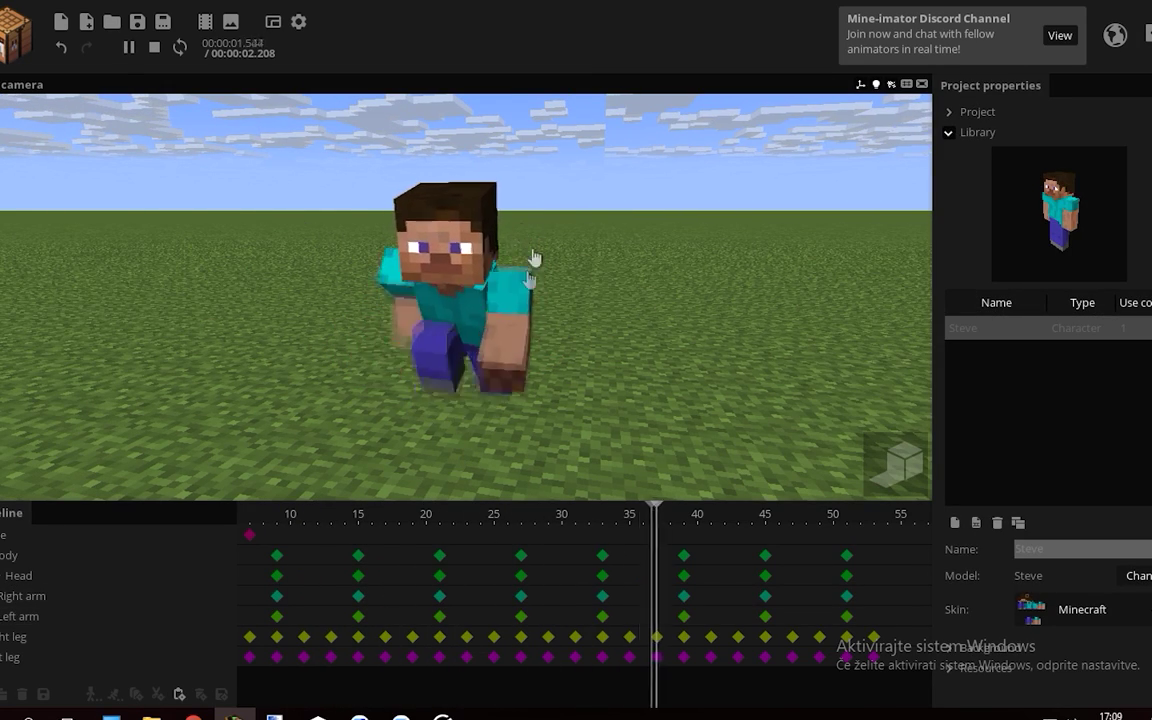
pyautogui.press('space')
pyautogui.moveTo(274, 614); pyautogui.dragTo(279, 588)
pyautogui.press('space')
pyautogui.press('space')
pyautogui.press('space')
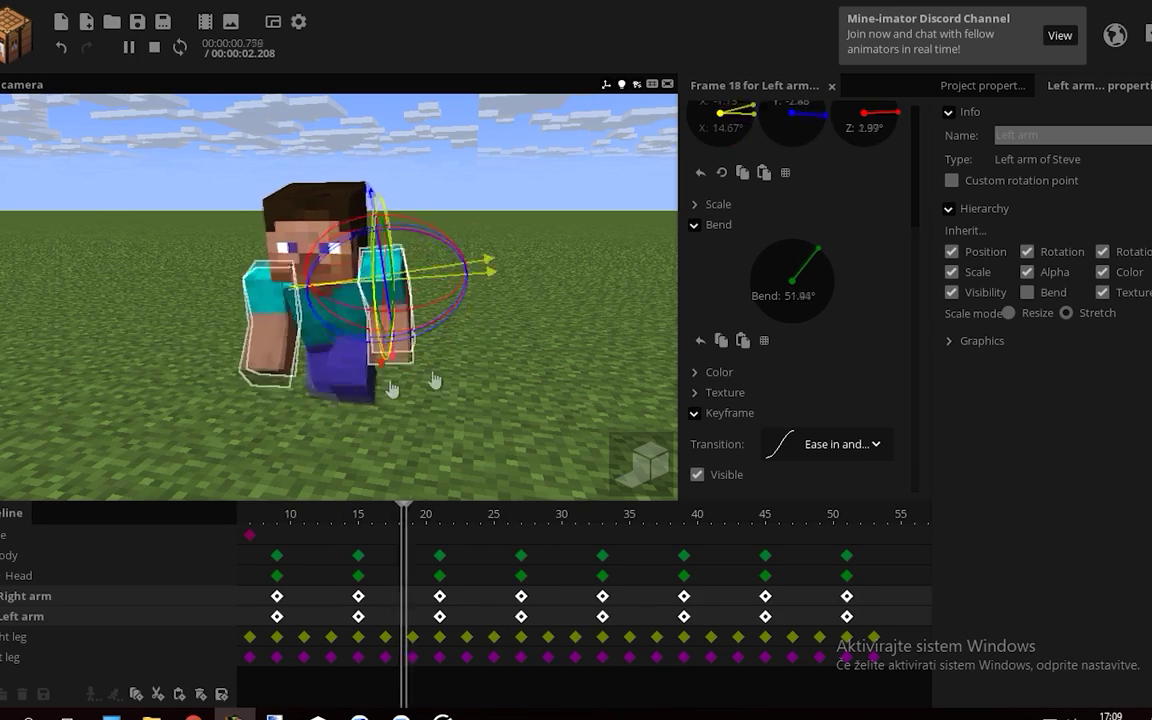
pyautogui.press('space')
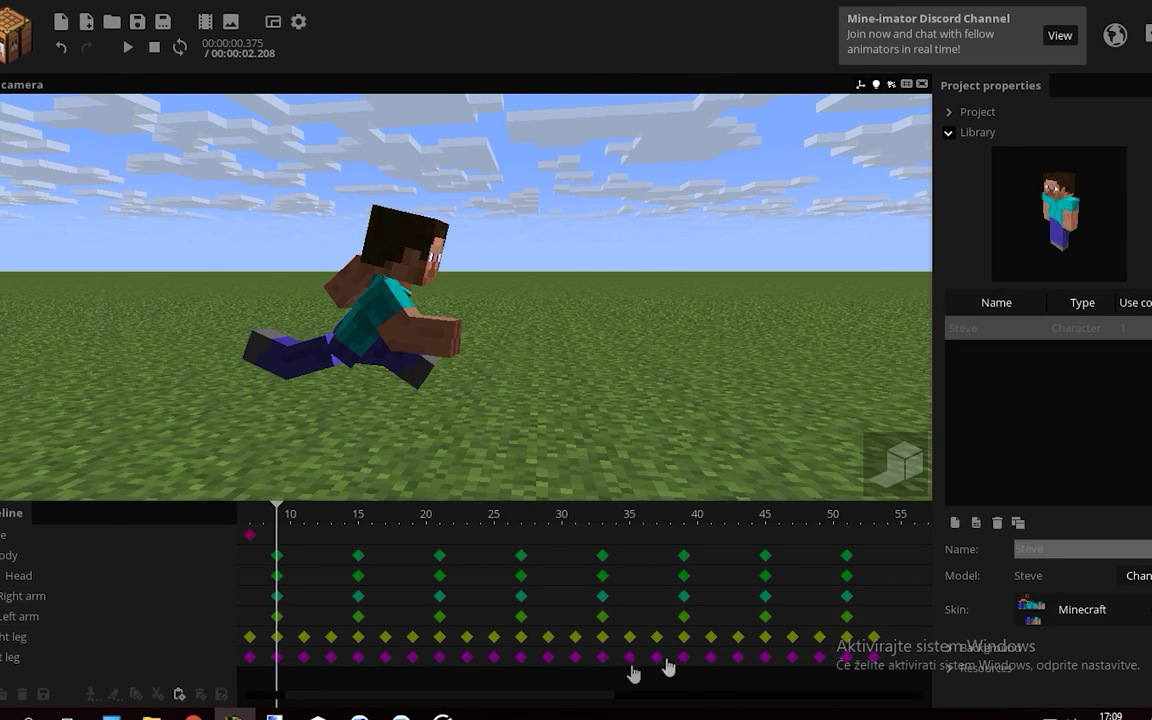
# Move Steve forward at frame 53 to a position of about 175 on Z and check his travel
pyautogui.moveTo(480, 696)
pyautogui.mouseDown()
pyautogui.moveTo(402, 702)
pyautogui.moveTo(463, 699)
pyautogui.mouseUp()
pyautogui.click(335, 520)
pyautogui.click(817, 535)
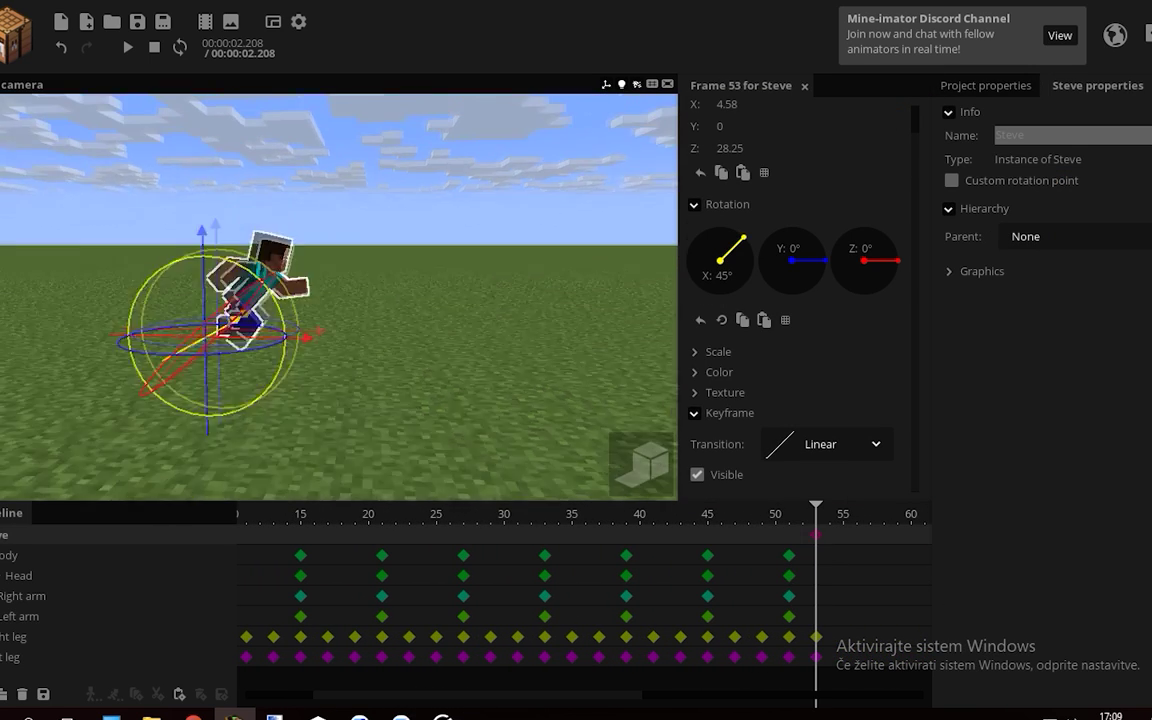
pyautogui.moveTo(310, 336); pyautogui.dragTo(505, 320)
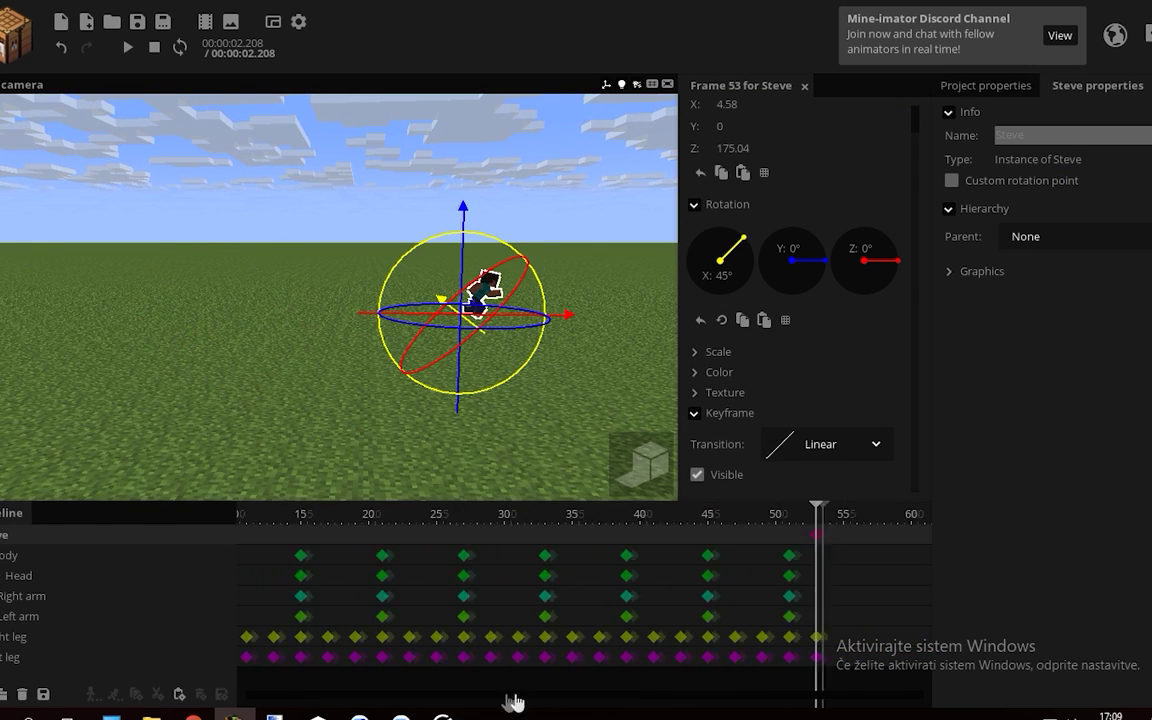
pyautogui.moveTo(516, 703); pyautogui.dragTo(436, 700)
pyautogui.moveTo(332, 522); pyautogui.dragTo(440, 526)
pyautogui.moveTo(430, 400); pyautogui.dragTo(405, 378, button='right')
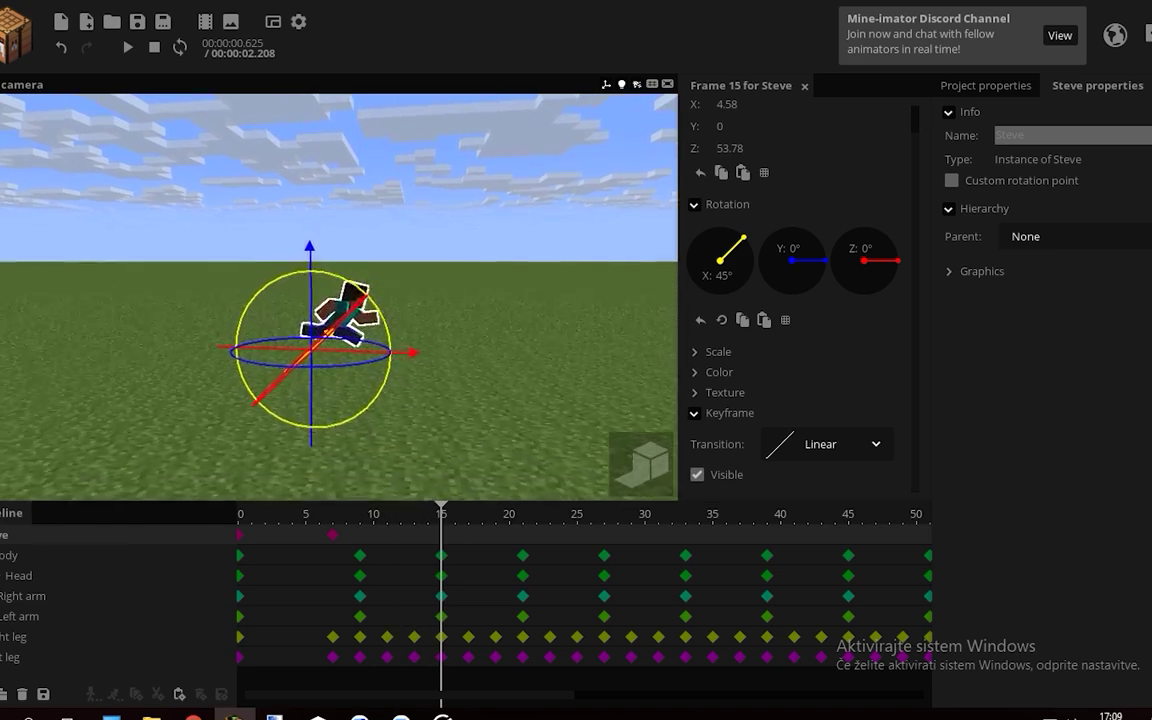
pyautogui.moveTo(445, 524)
pyautogui.mouseDown()
pyautogui.moveTo(500, 533)
pyautogui.moveTo(441, 530)
pyautogui.mouseUp()
pyautogui.moveTo(505, 697); pyautogui.dragTo(546, 707)
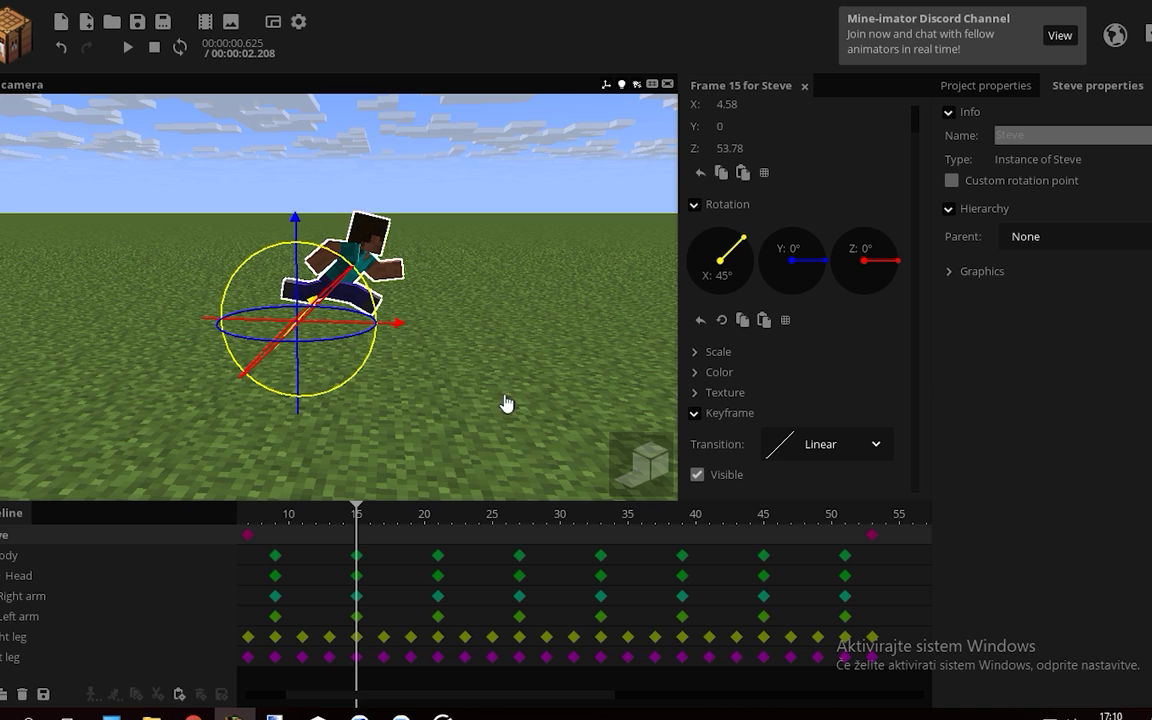
# Move Steve farther forward at frame 53 to a position of about 276 on Z
pyautogui.click(871, 540)
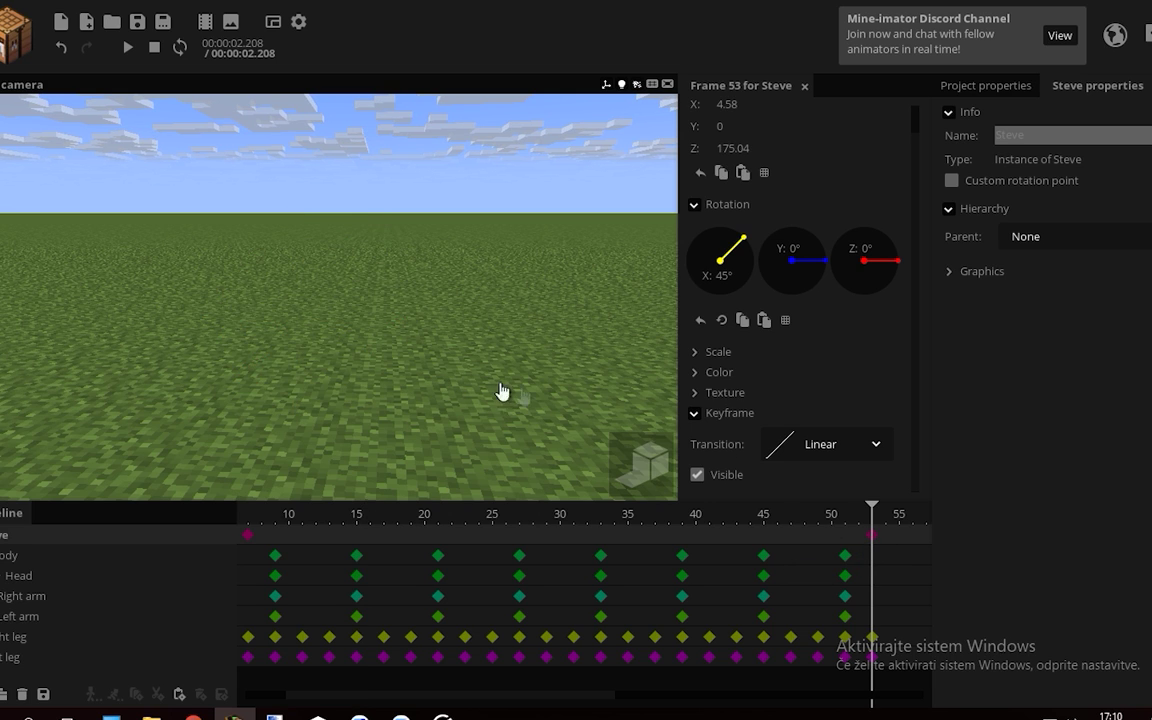
pyautogui.moveTo(502, 388); pyautogui.dragTo(490, 386, button='right')
pyautogui.moveTo(368, 314); pyautogui.dragTo(560, 476)
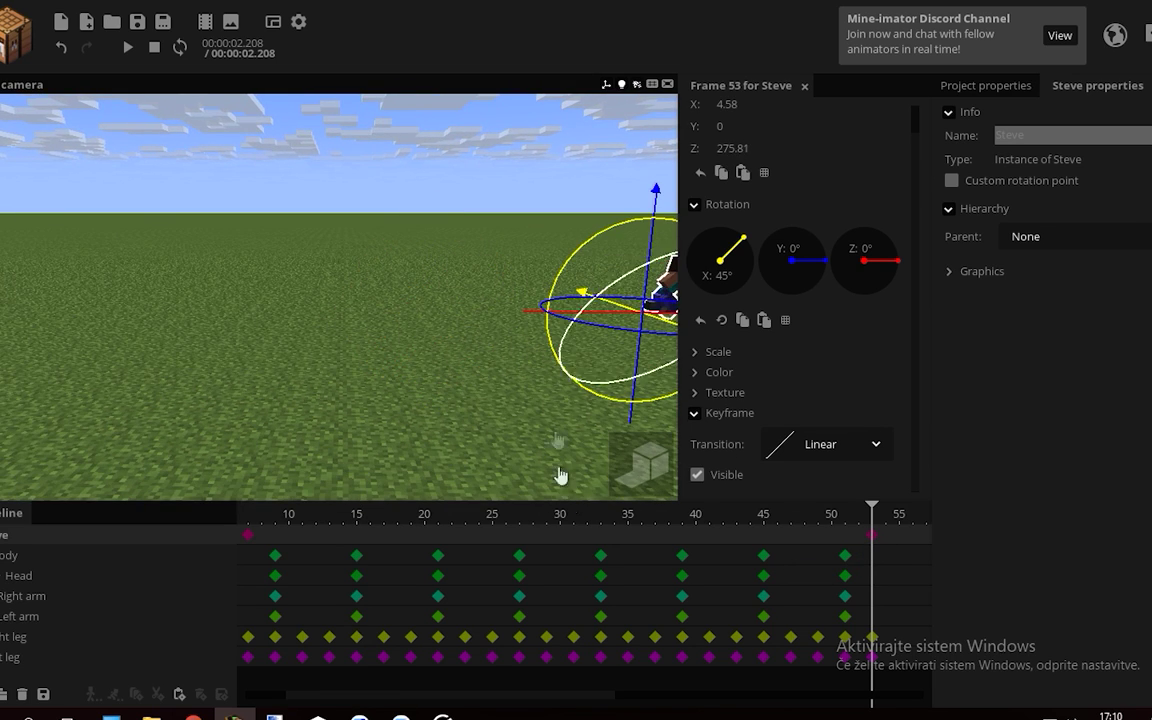
pyautogui.moveTo(560, 699); pyautogui.dragTo(520, 699)
pyautogui.moveTo(350, 532); pyautogui.dragTo(236, 530)
# Play back the run from farther away to check Steve's forward speed
pyautogui.click(396, 392)
pyautogui.press('s')
pyautogui.moveTo(421, 414); pyautogui.dragTo(436, 414, button='right')
pyautogui.press('space')
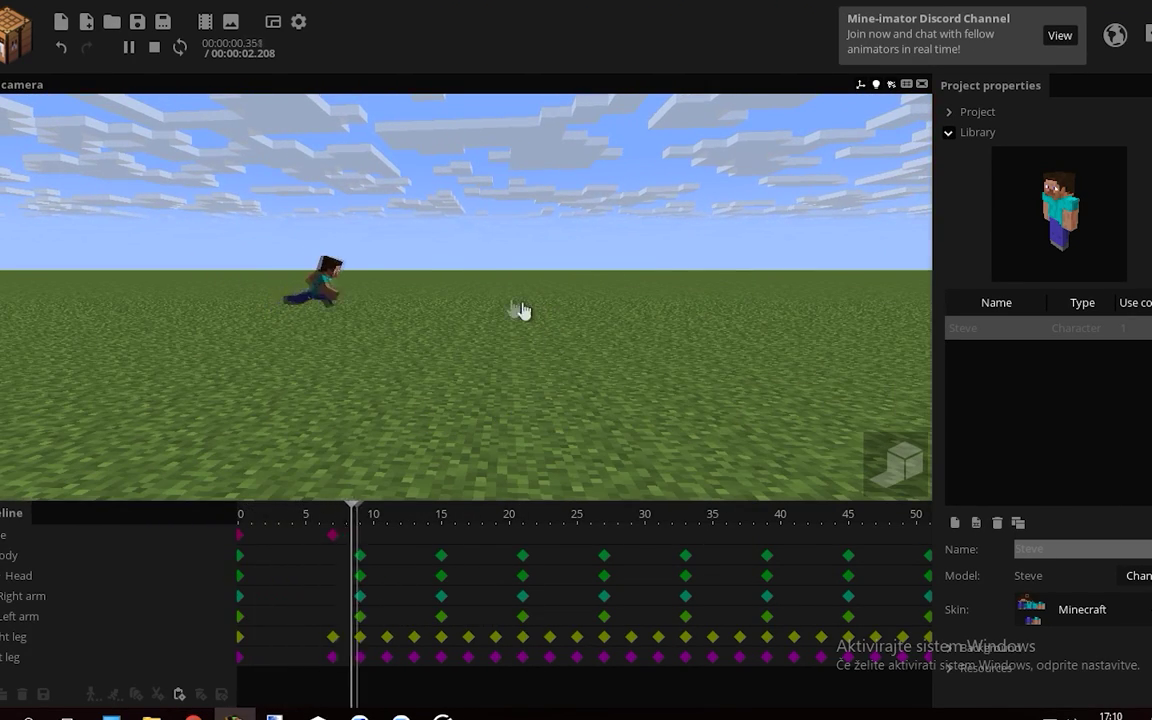
pyautogui.press('space')
pyautogui.moveTo(450, 300); pyautogui.dragTo(436, 300, button='right')
pyautogui.press('d')
pyautogui.press('space')
pyautogui.press('space')
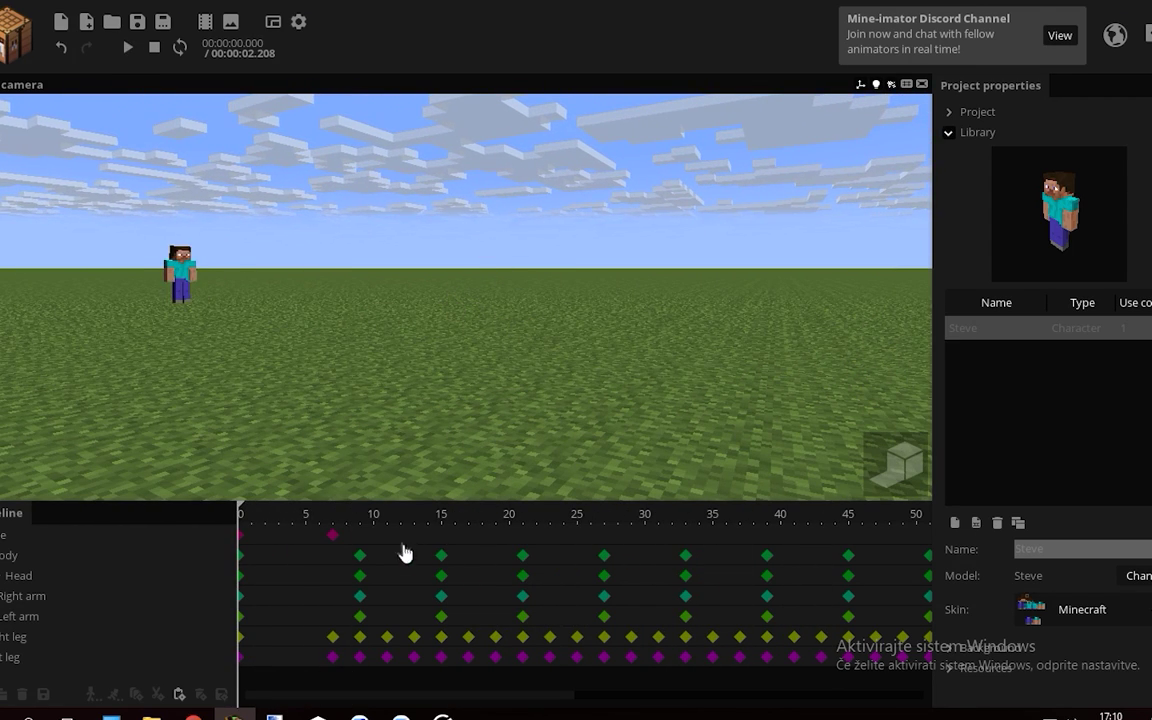
# Create a folder in the timeline at frame 0 and put Steve inside it
pyautogui.moveTo(361, 531); pyautogui.dragTo(258, 521)
pyautogui.click(27, 538)
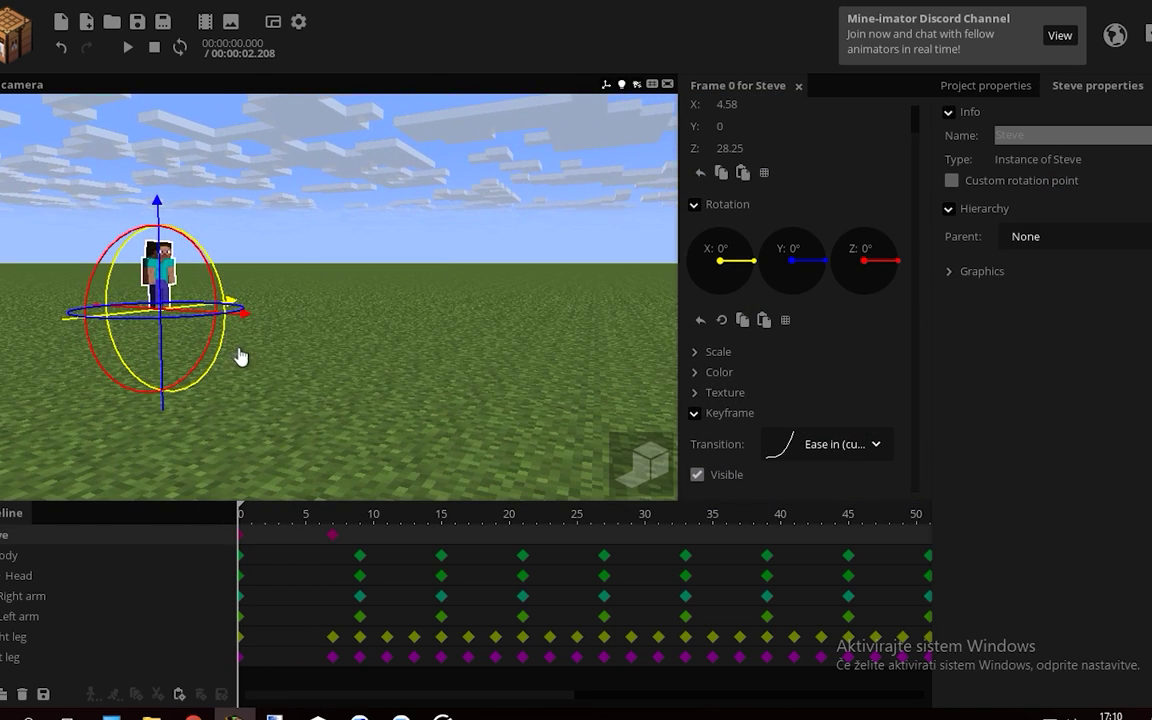
pyautogui.hotkey('ctrl', 'f')
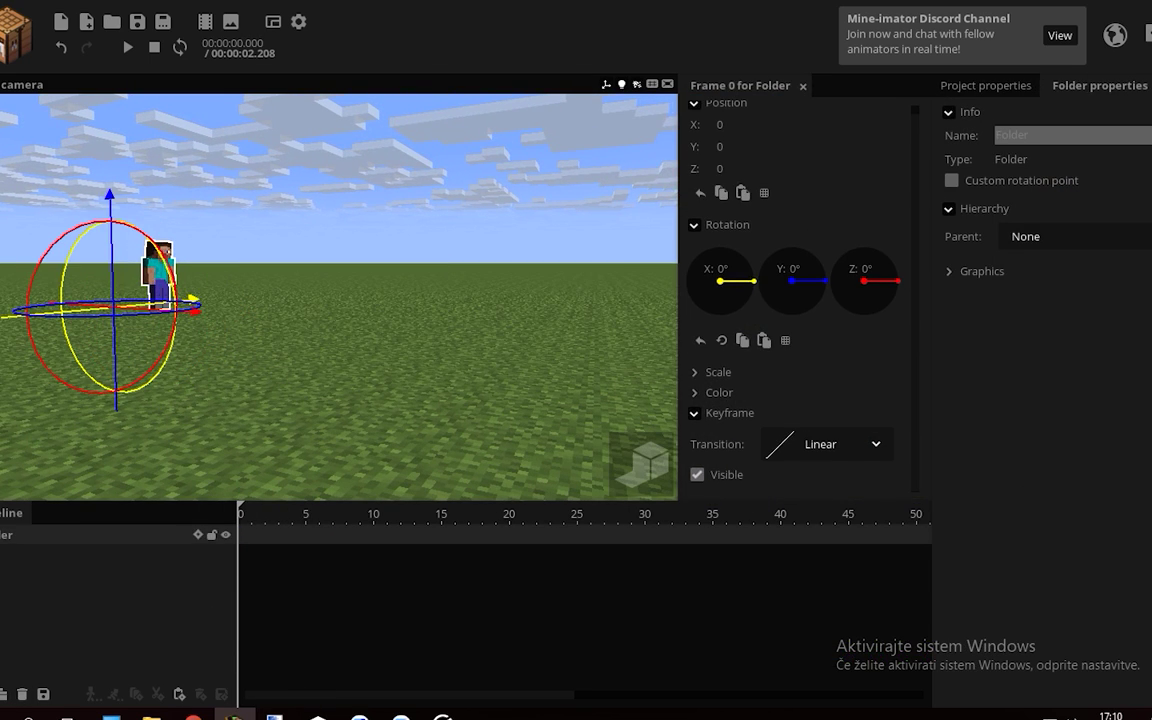
# Add folder keyframes with zero offset at frames 7, 11, 13, 17 and 19, repeating the pattern up to frame 53
pyautogui.click(334, 536)
pyautogui.moveTo(310, 388); pyautogui.dragTo(353, 390)
pyautogui.moveTo(351, 517); pyautogui.dragTo(412, 549)
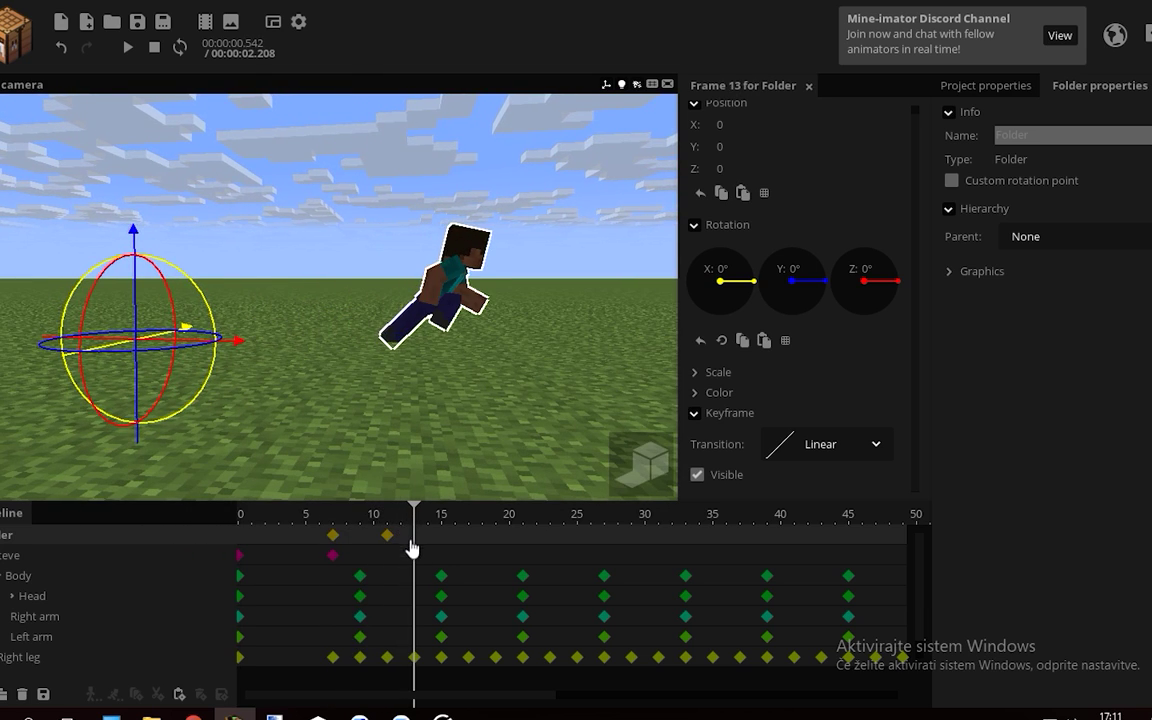
pyautogui.click(467, 537)
pyautogui.moveTo(480, 536); pyautogui.dragTo(550, 537)
pyautogui.click(537, 536)
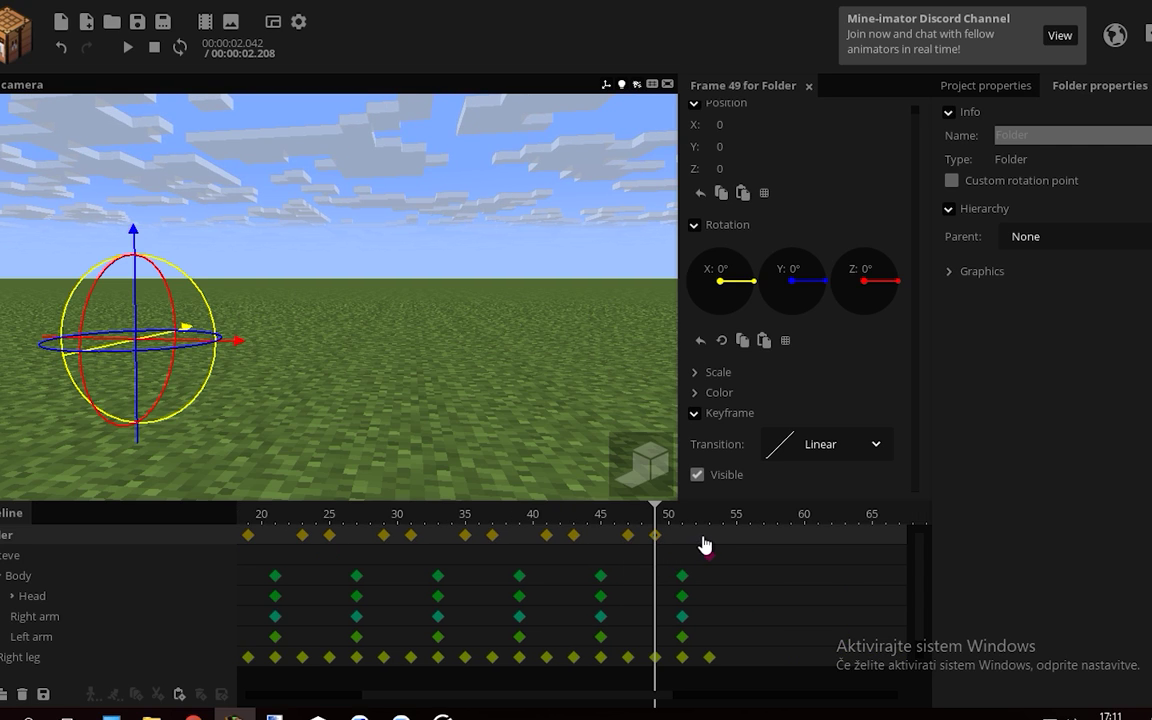
# Raise the folder to 1.44 on Y at frame 9, repeat that keyframe every six frames up to 51, and play back
pyautogui.moveTo(492, 704); pyautogui.dragTo(376, 700)
pyautogui.click(336, 527)
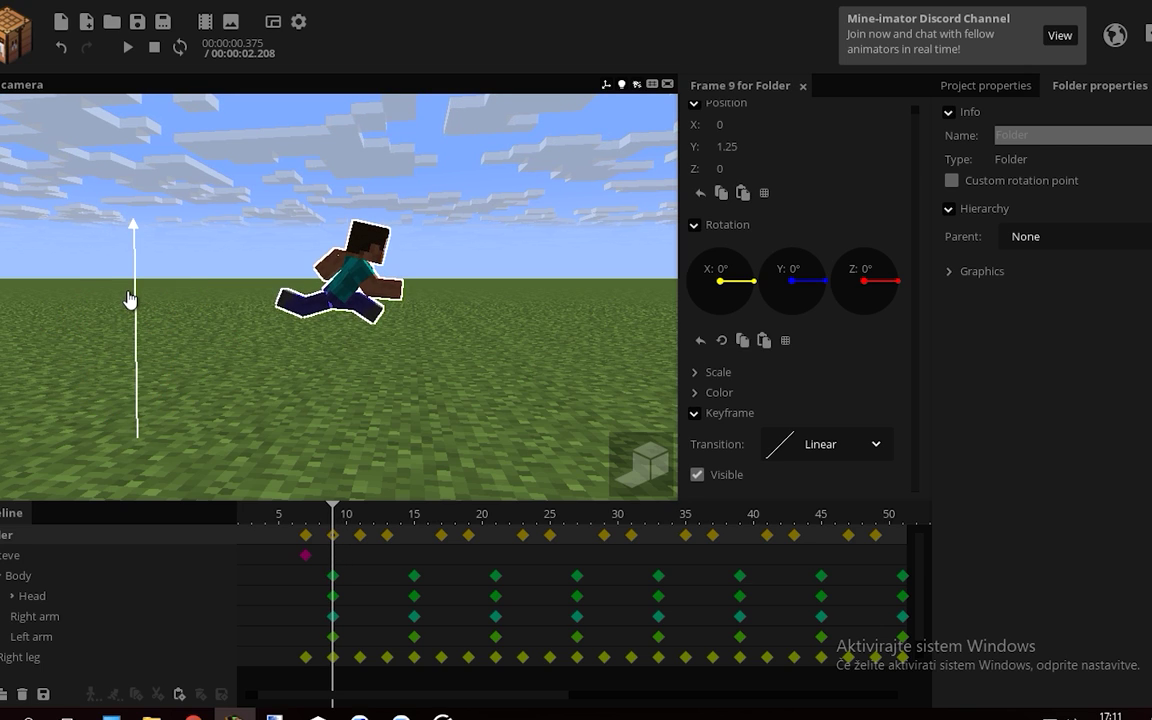
pyautogui.moveTo(130, 300); pyautogui.dragTo(131, 290)
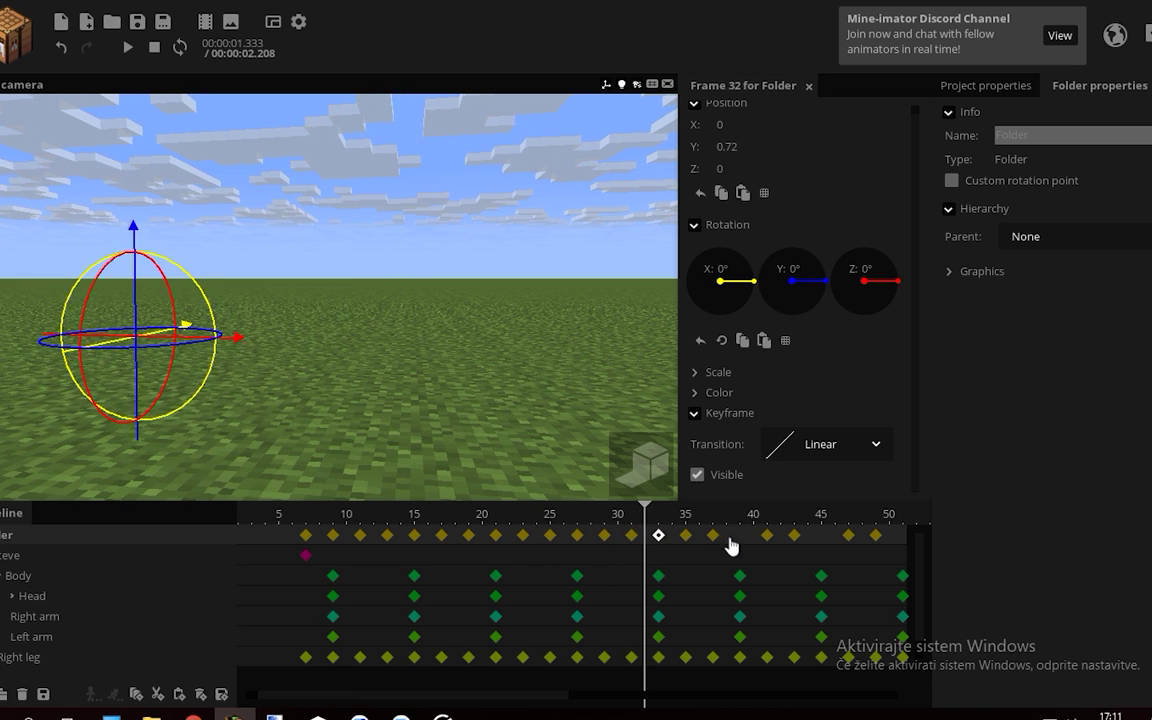
pyautogui.moveTo(347, 520); pyautogui.dragTo(238, 520)
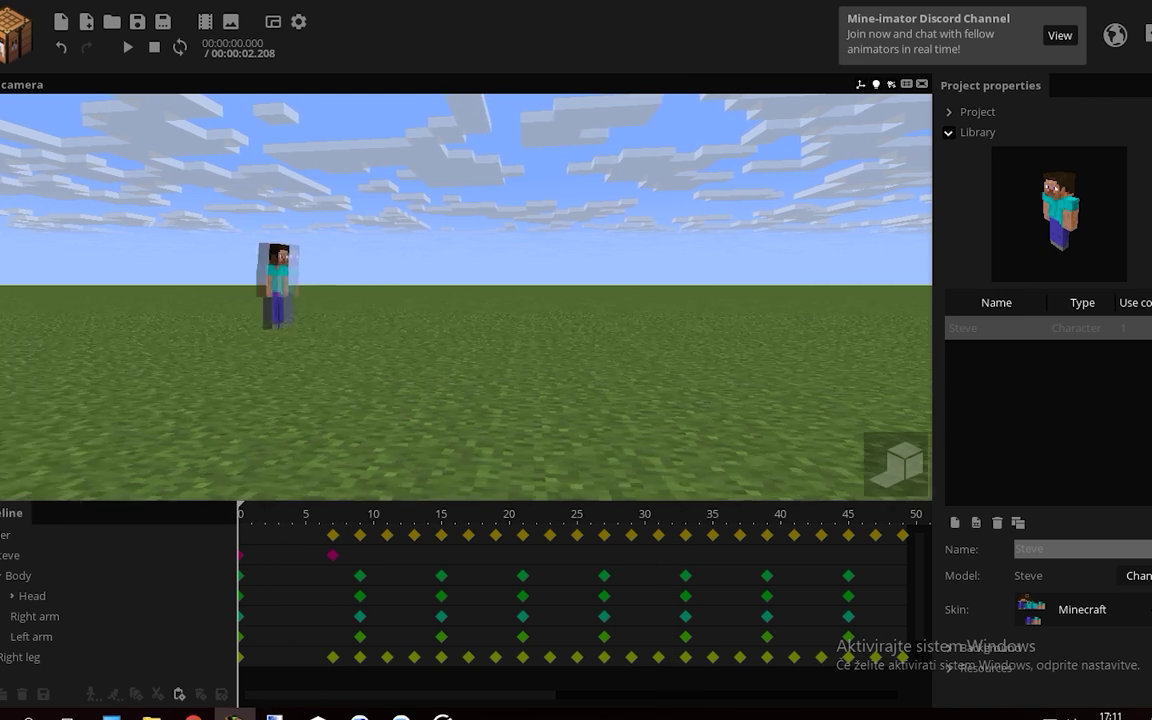
pyautogui.press('space')
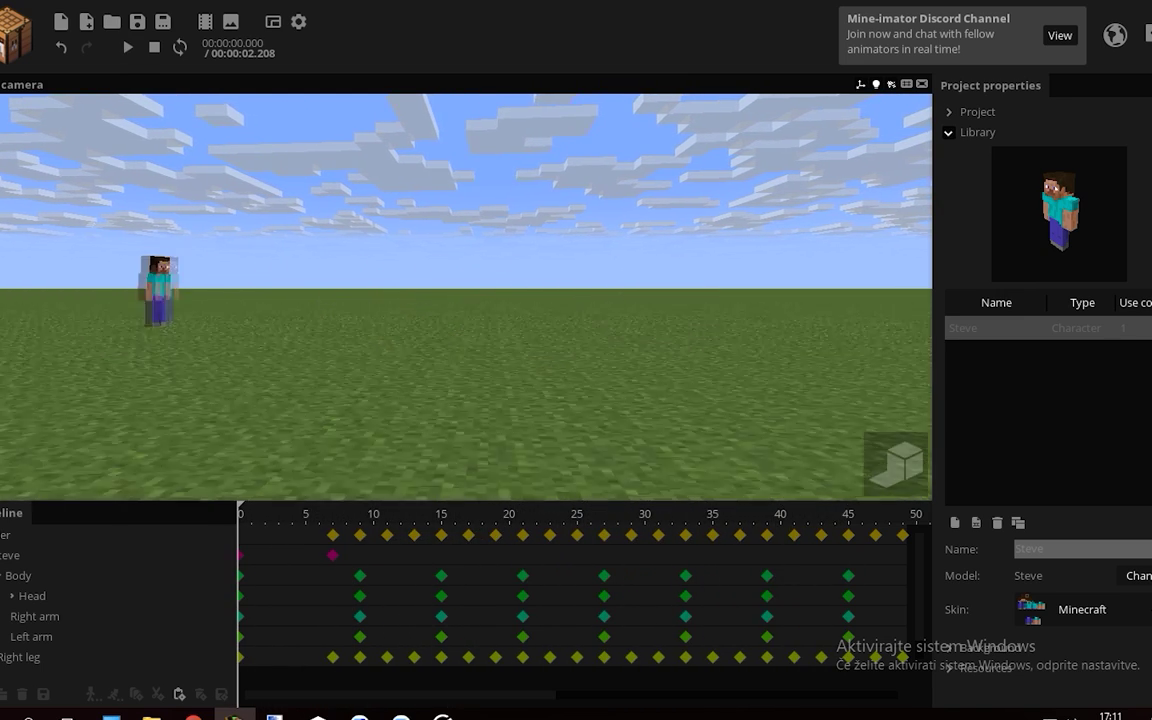
pyautogui.press('space')
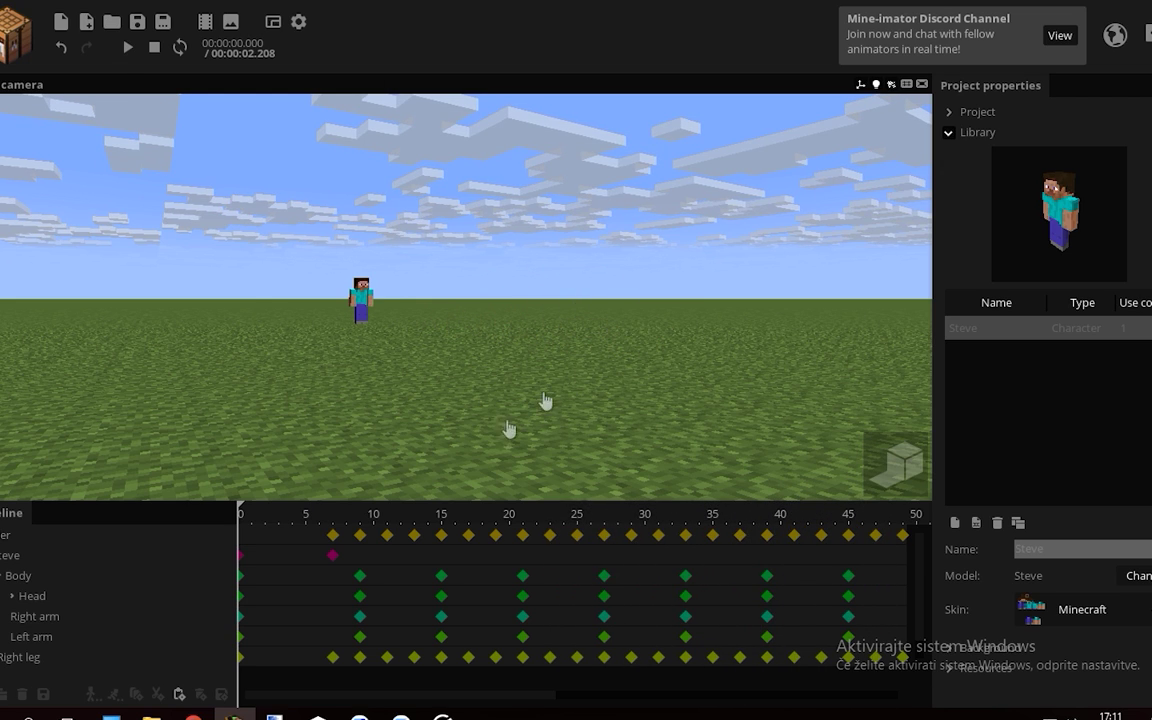
# Set the folder's keyframe transition to quadratic ease-out at frame 7 and quadratic ease-in at frame 9
pyautogui.click(361, 538)
pyautogui.click(333, 537)
pyautogui.click(820, 444)
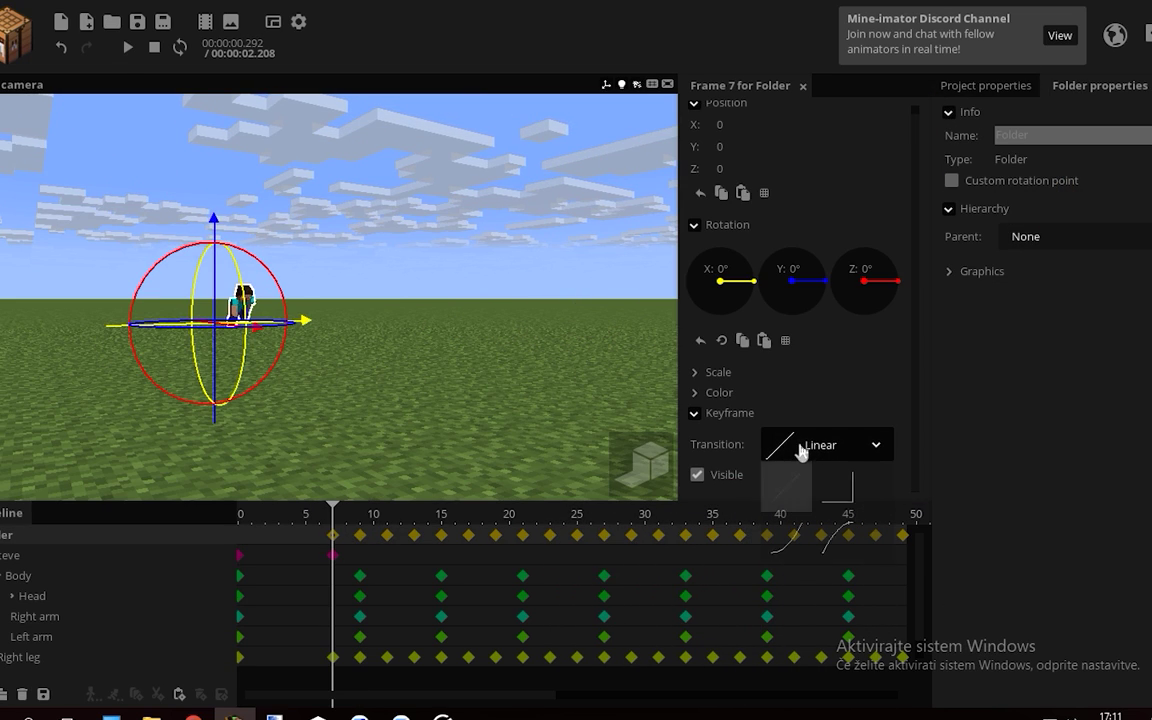
pyautogui.click(836, 535)
pyautogui.click(360, 536)
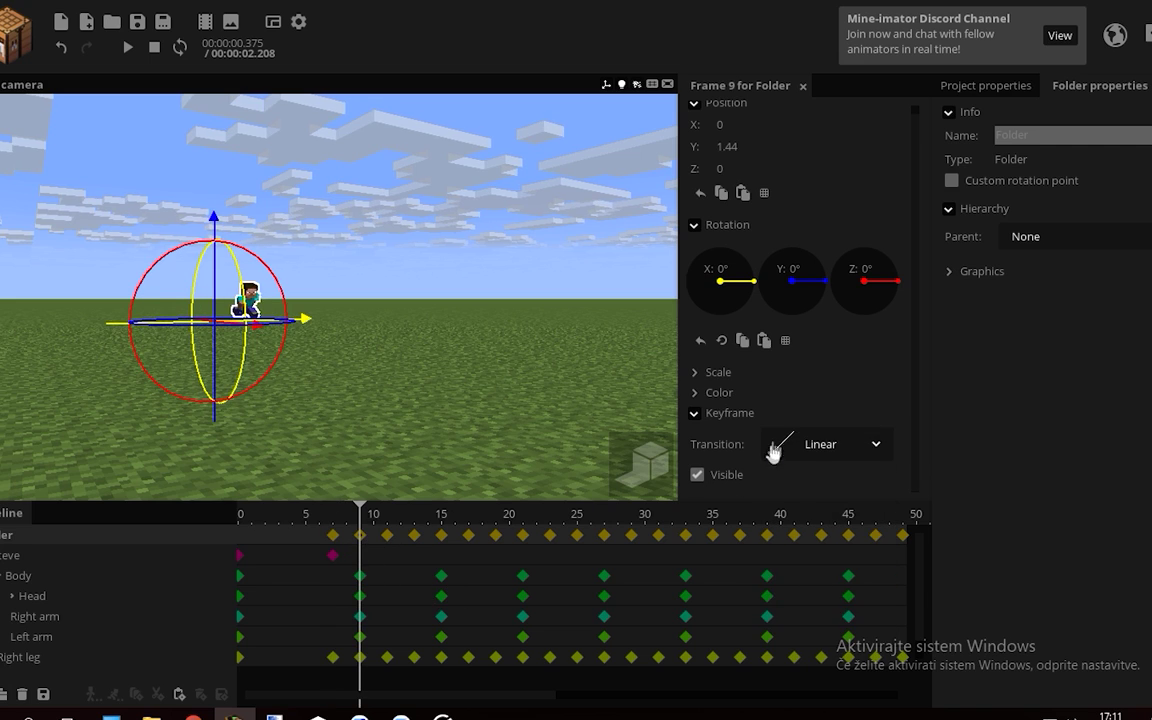
pyautogui.click(820, 444)
pyautogui.click(777, 538)
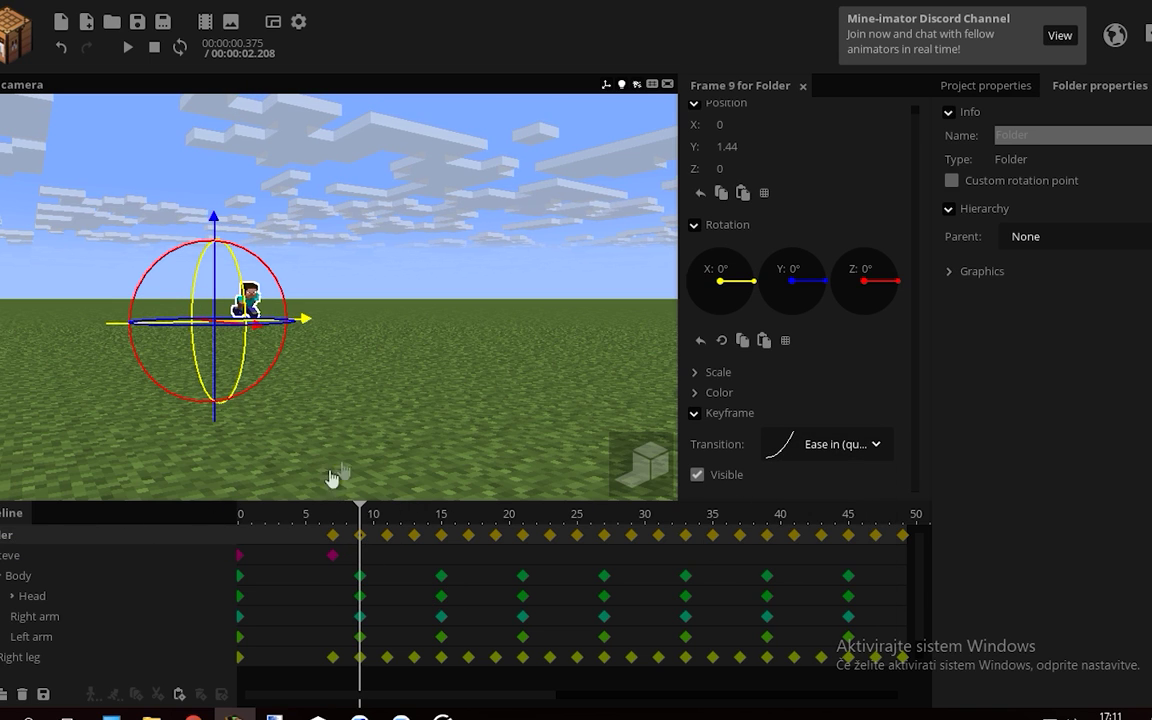
pyautogui.click(357, 363)
pyautogui.moveTo(345, 514); pyautogui.dragTo(447, 521)
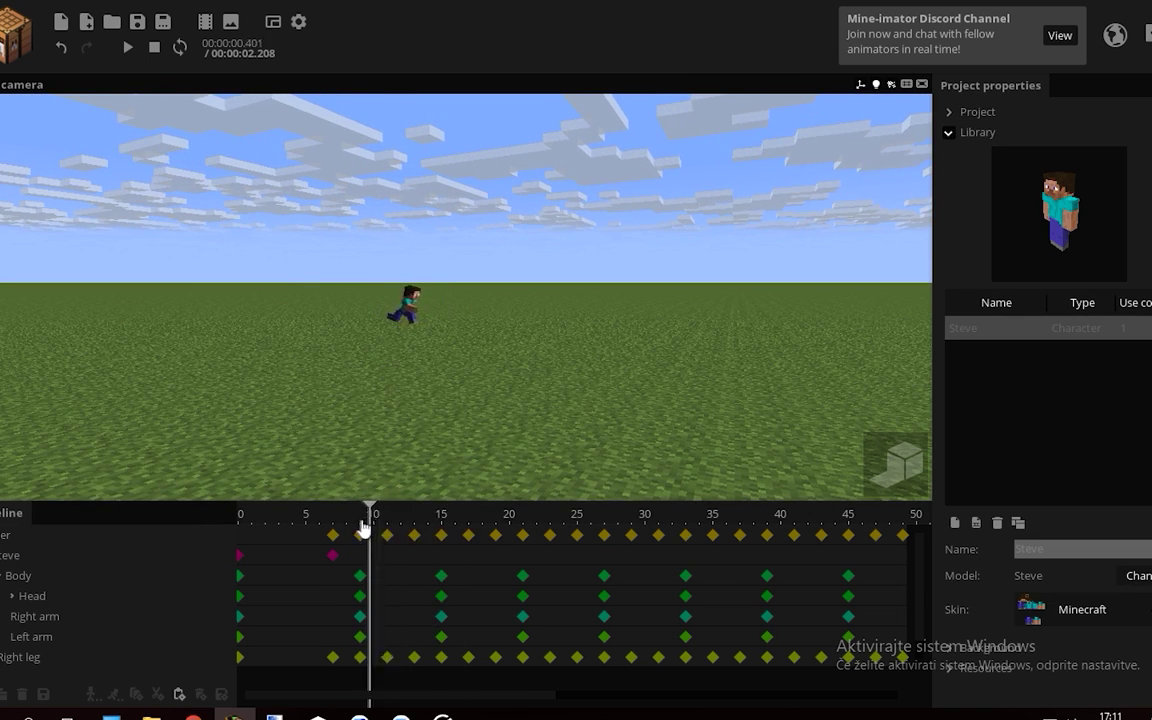
# Set the folder's transitions to quadratic ease-out at frames 13 and 19, and quadratic ease-in at frames 15 and 21
pyautogui.click(413, 536)
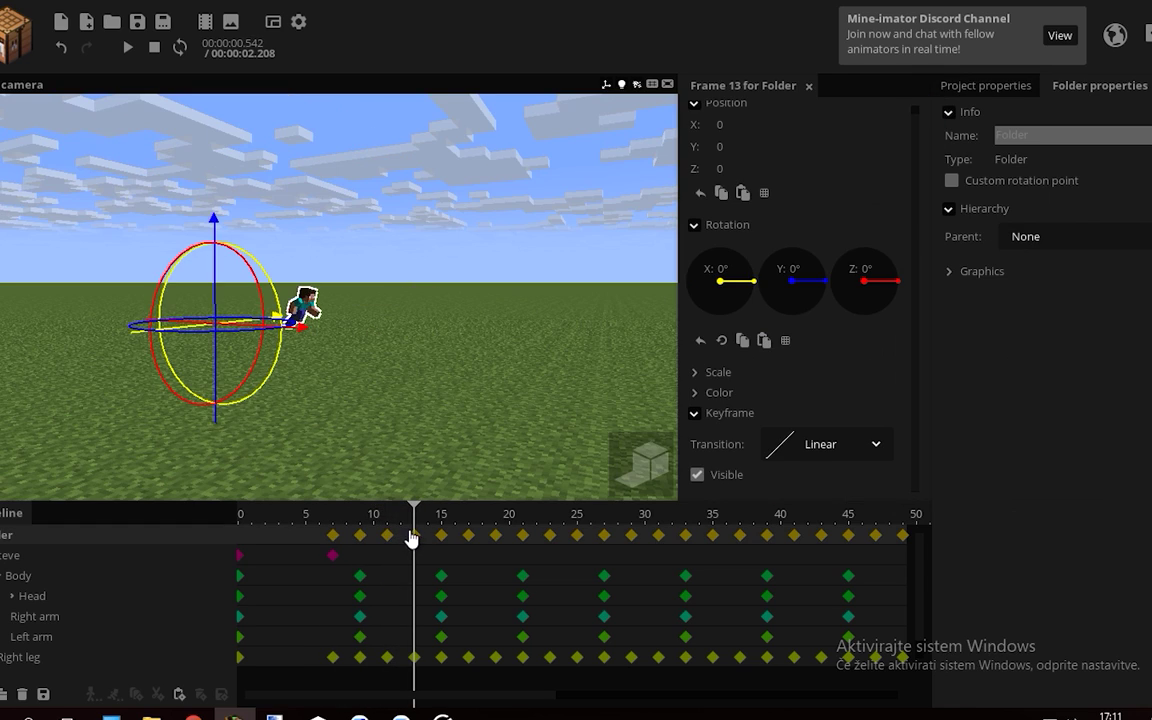
pyautogui.click(786, 455)
pyautogui.click(787, 538)
pyautogui.click(441, 536)
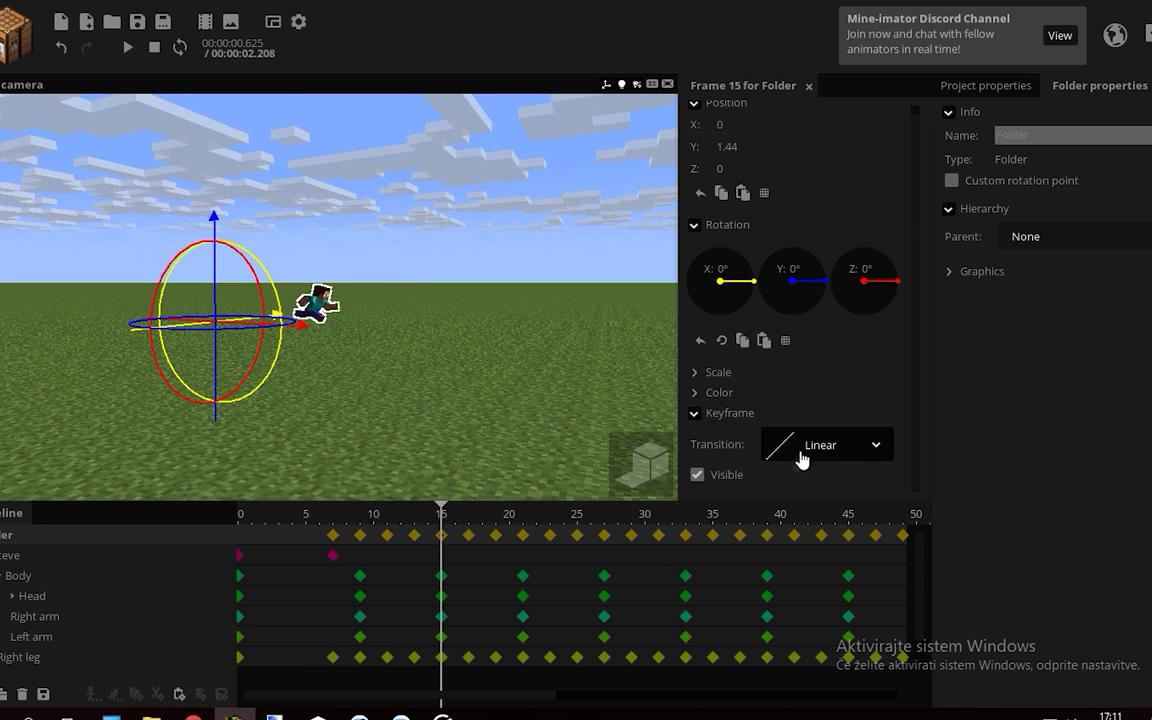
pyautogui.click(820, 444)
pyautogui.click(787, 538)
pyautogui.click(496, 540)
pyautogui.click(495, 536)
pyautogui.click(795, 452)
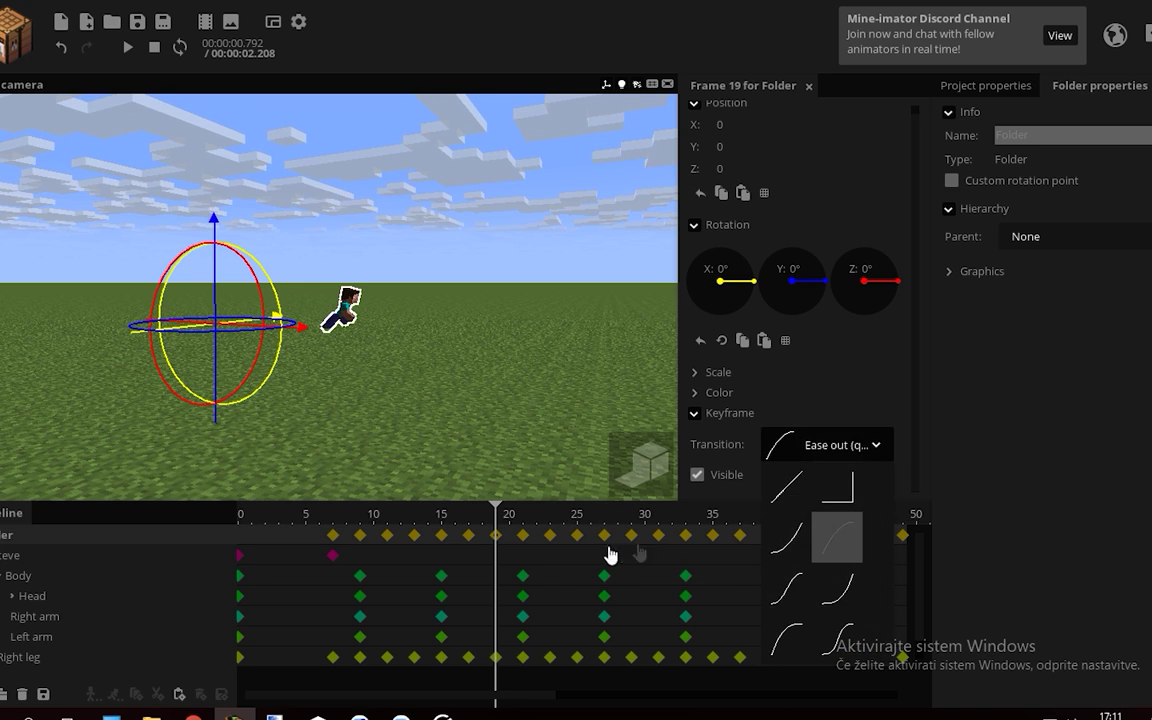
pyautogui.click(523, 537)
pyautogui.click(836, 450)
pyautogui.click(788, 537)
# Set the folder's transitions to quadratic ease-out at frames 25 and 31, and quadratic ease-in at frame 27
pyautogui.click(577, 537)
pyautogui.click(836, 449)
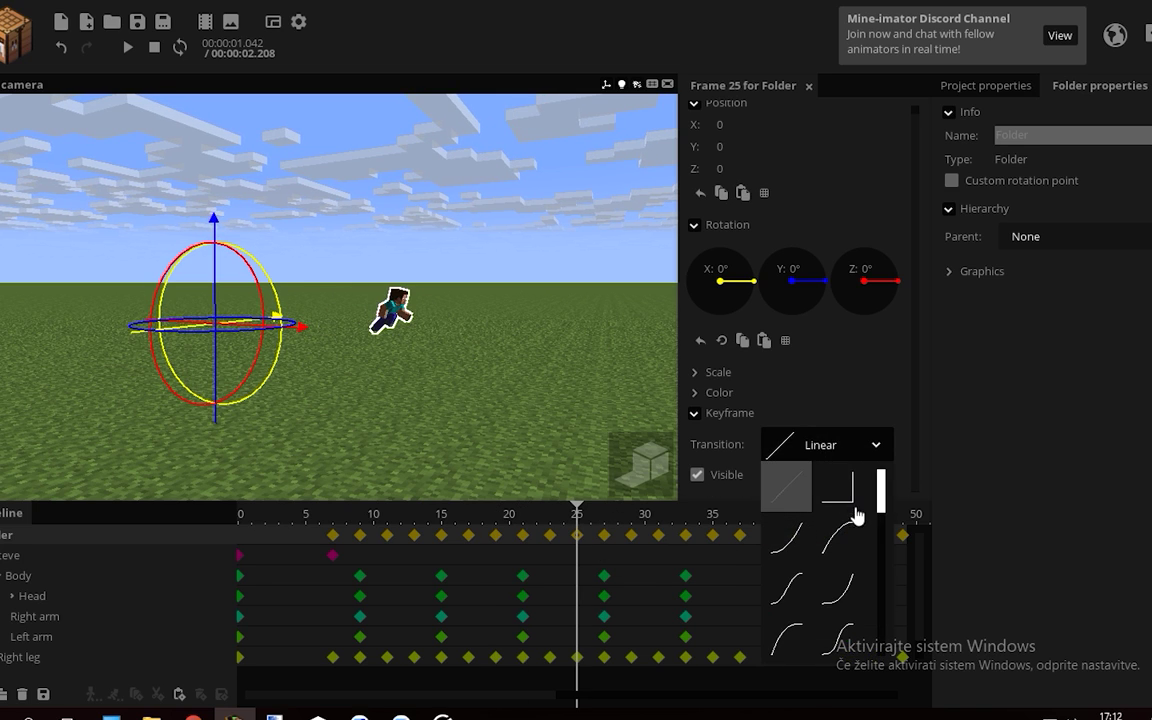
pyautogui.click(838, 537)
pyautogui.click(604, 536)
pyautogui.click(818, 443)
pyautogui.click(788, 537)
pyautogui.click(658, 536)
pyautogui.click(836, 448)
pyautogui.click(838, 537)
# Continue from frame 33 to 51, giving the folder's raised keyframes quadratic ease-in and the grounded ones before them quadratic ease-out
pyautogui.click(686, 536)
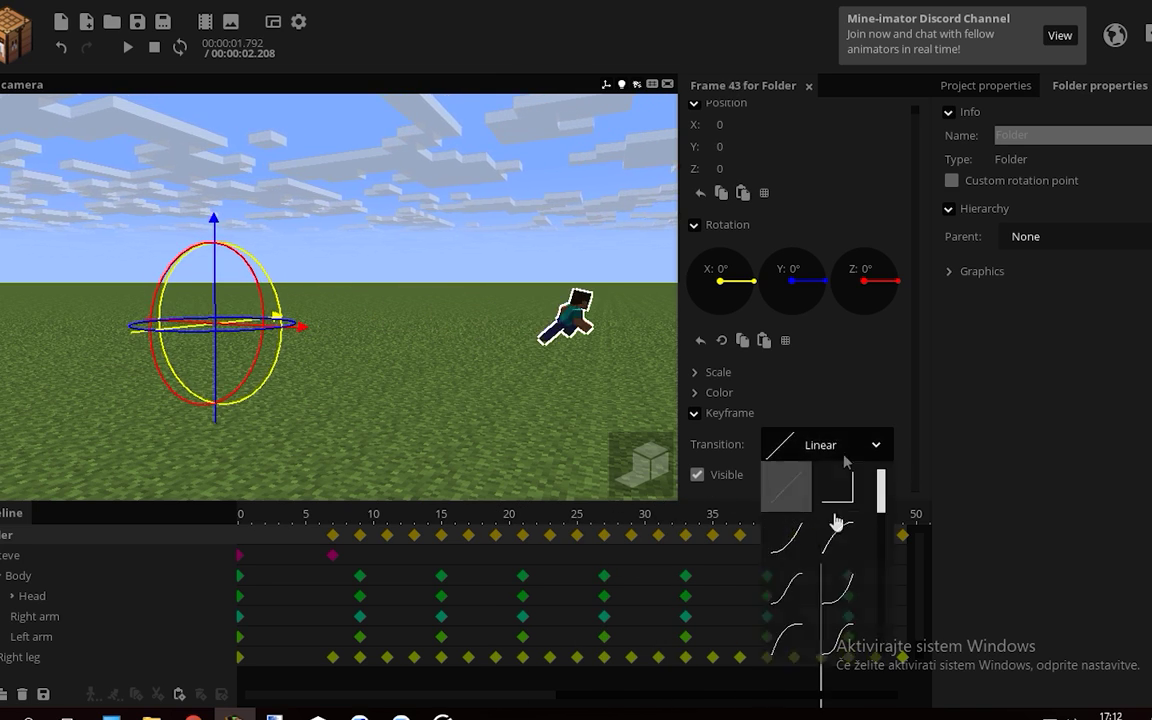
pyautogui.click(838, 537)
pyautogui.moveTo(400, 695); pyautogui.dragTo(498, 695)
pyautogui.click(712, 536)
pyautogui.click(830, 446)
pyautogui.click(788, 537)
# Play back the run to check the eased vertical bounce
pyautogui.click(458, 365)
pyautogui.moveTo(458, 365); pyautogui.dragTo(458, 368)
pyautogui.press('space')
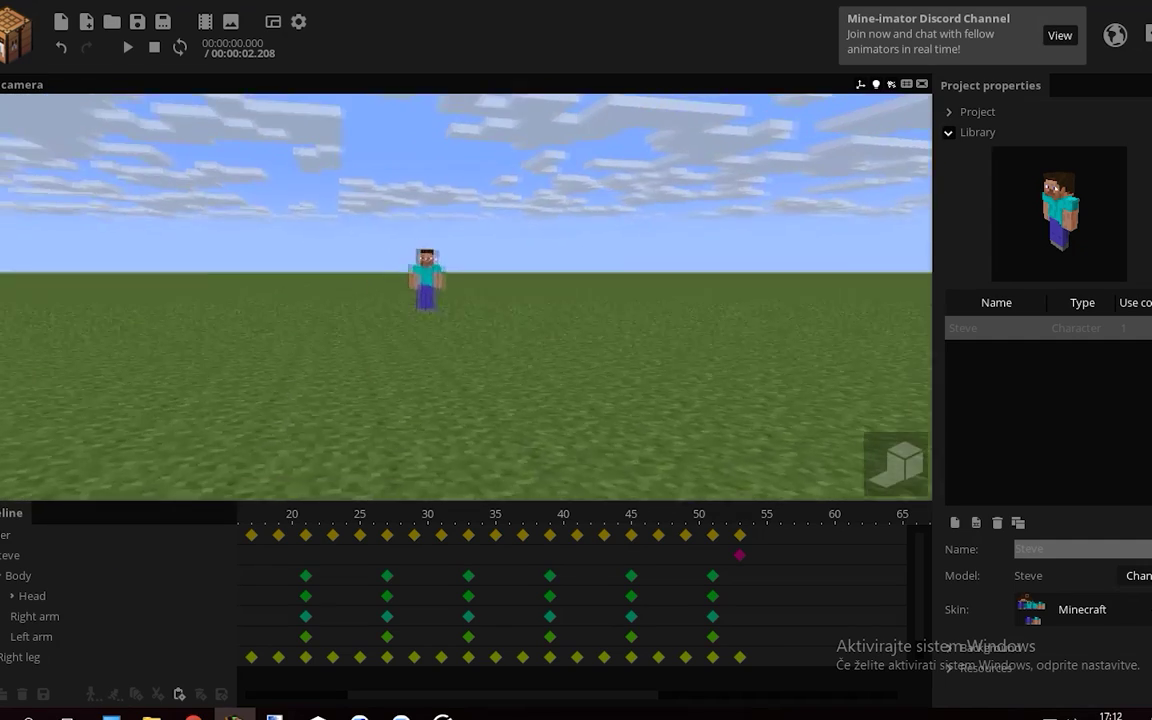
pyautogui.moveTo(186, 165); pyautogui.dragTo(200, 174, button='right')
# Save the project
pyautogui.click(137, 27)
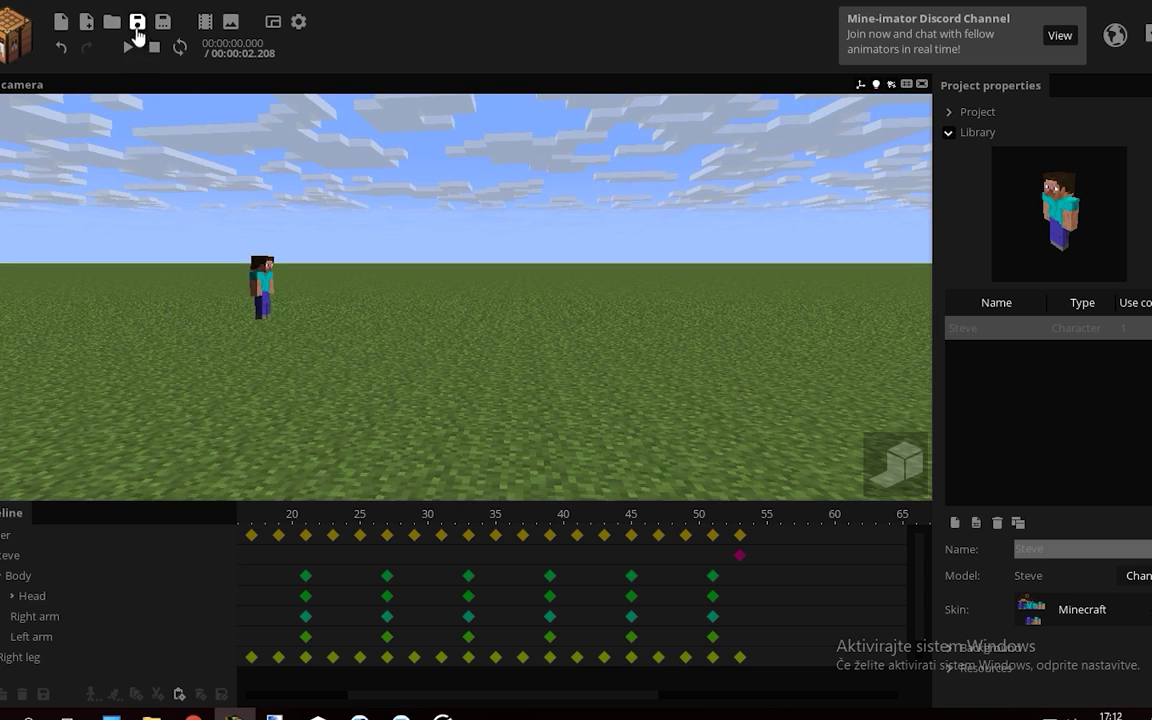
pyautogui.click(138, 22)
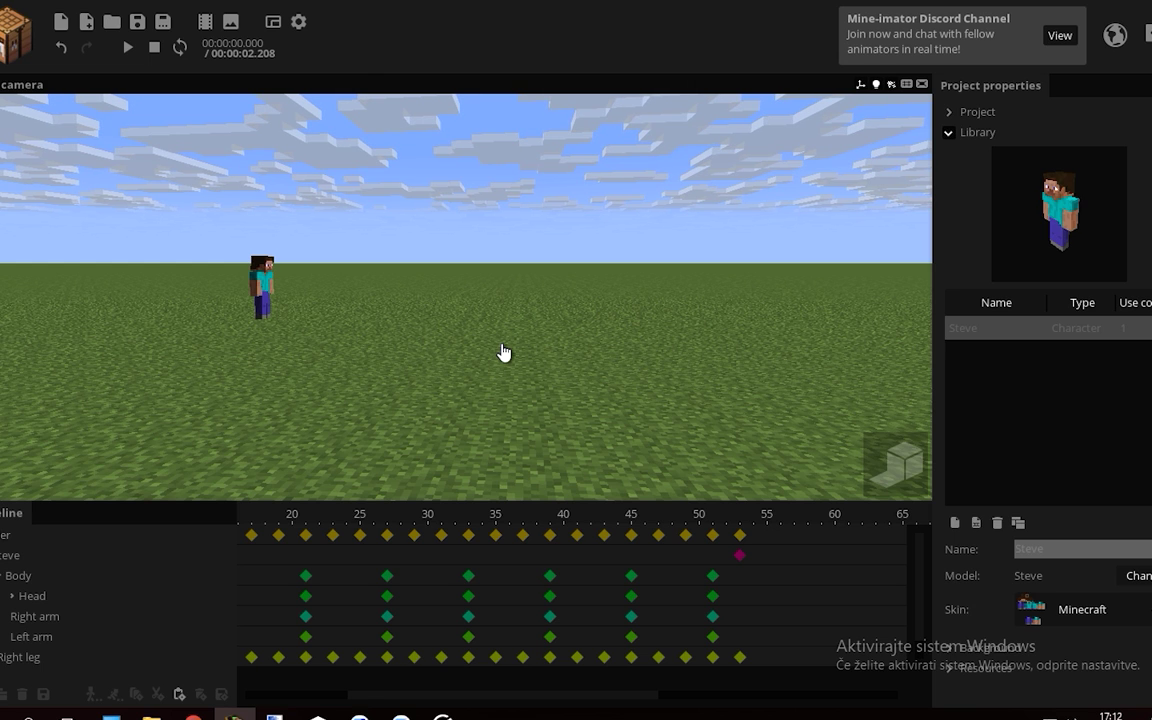
pyautogui.moveTo(503, 352); pyautogui.dragTo(553, 328)
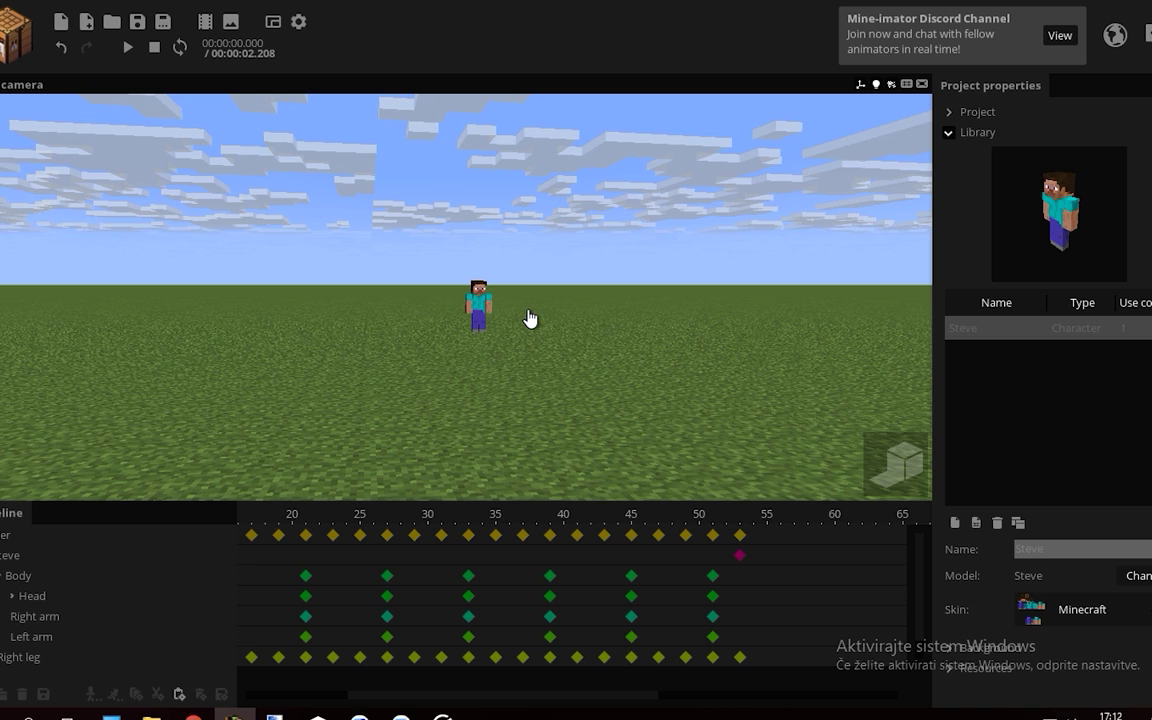